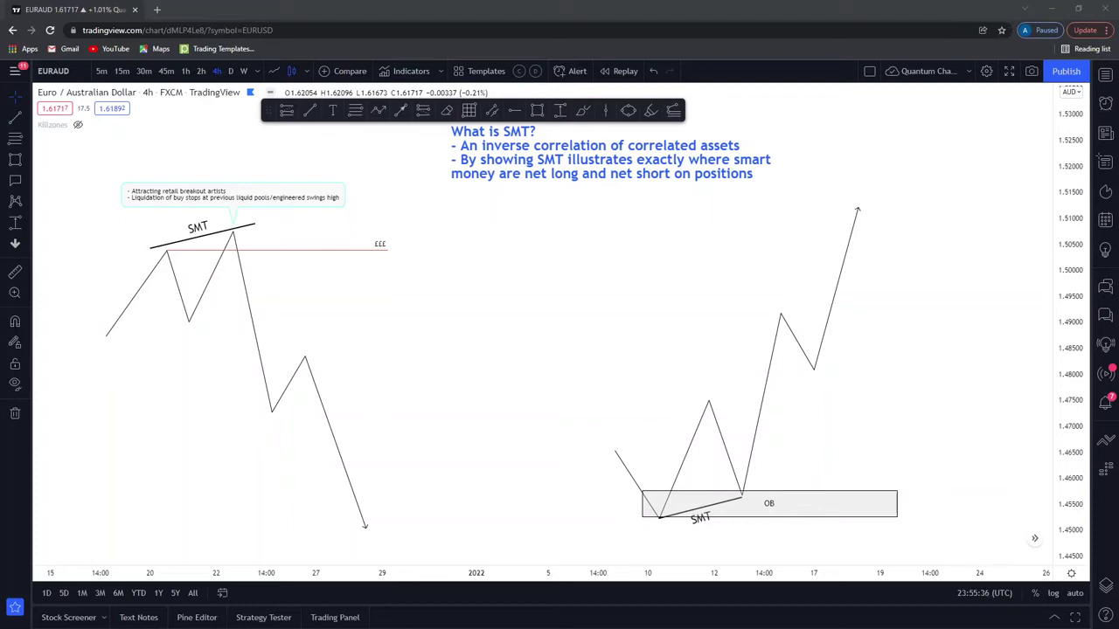
- Add an 'EURUSD' text label above the left sketch
drag(616, 223, 688, 228)
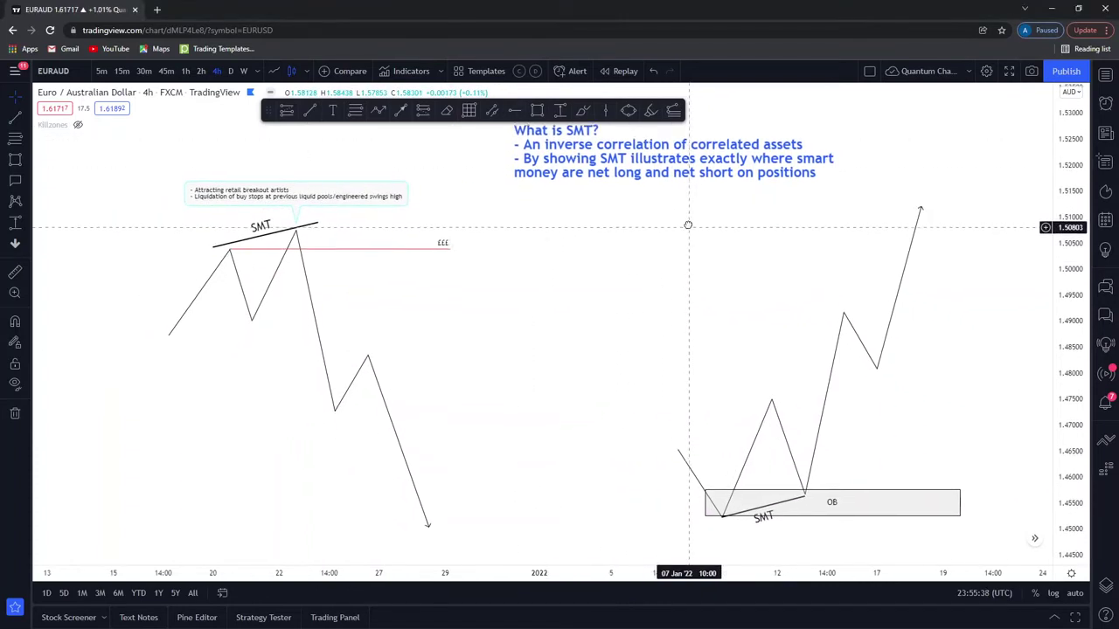
scroll(688, 229, up, 3)
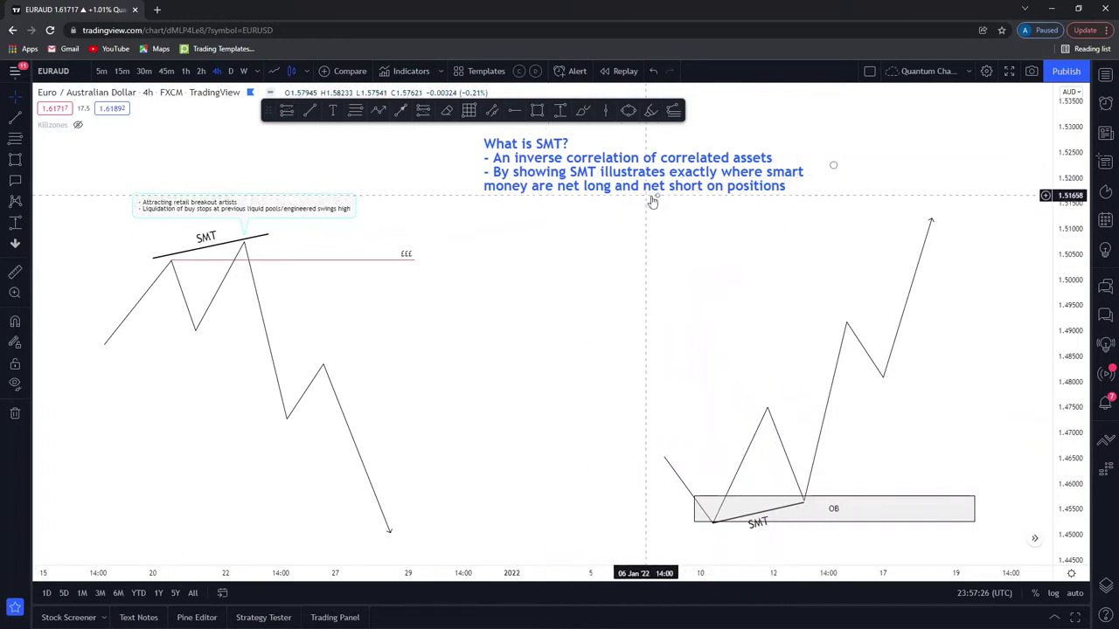
drag(635, 225, 677, 214)
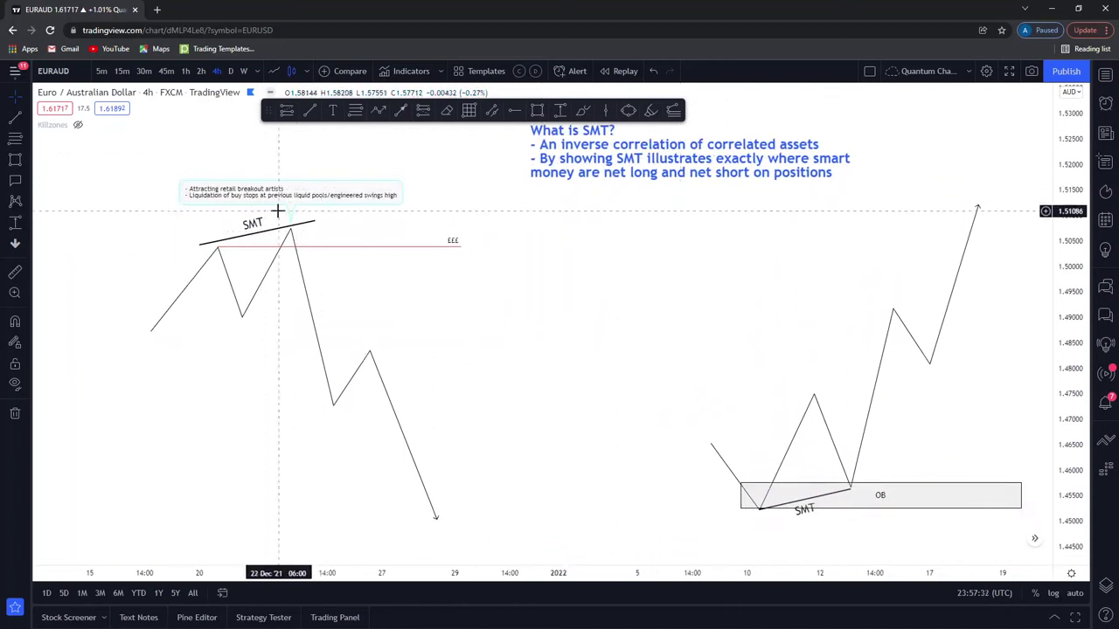
drag(319, 148, 314, 156)
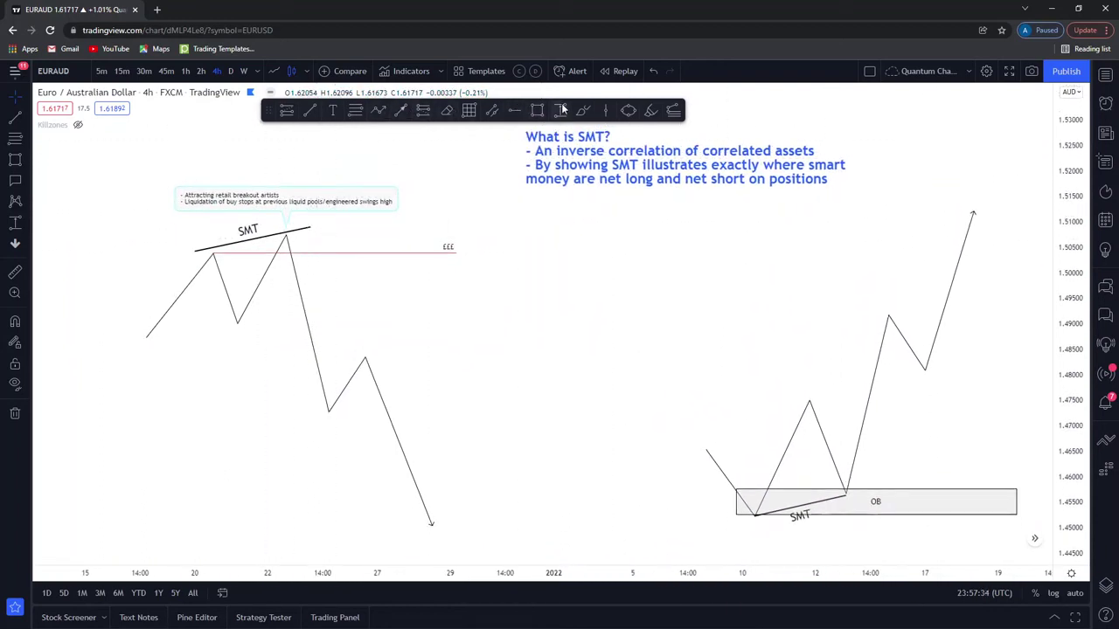
click(332, 110)
click(325, 149)
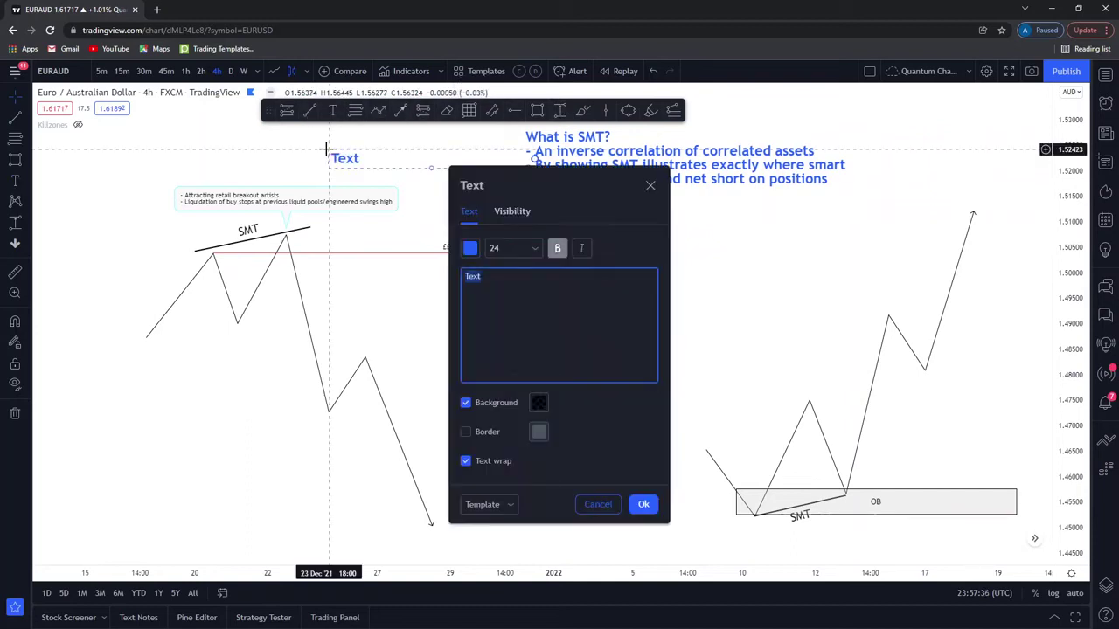
key(BackSpace)
text(Eurusd)
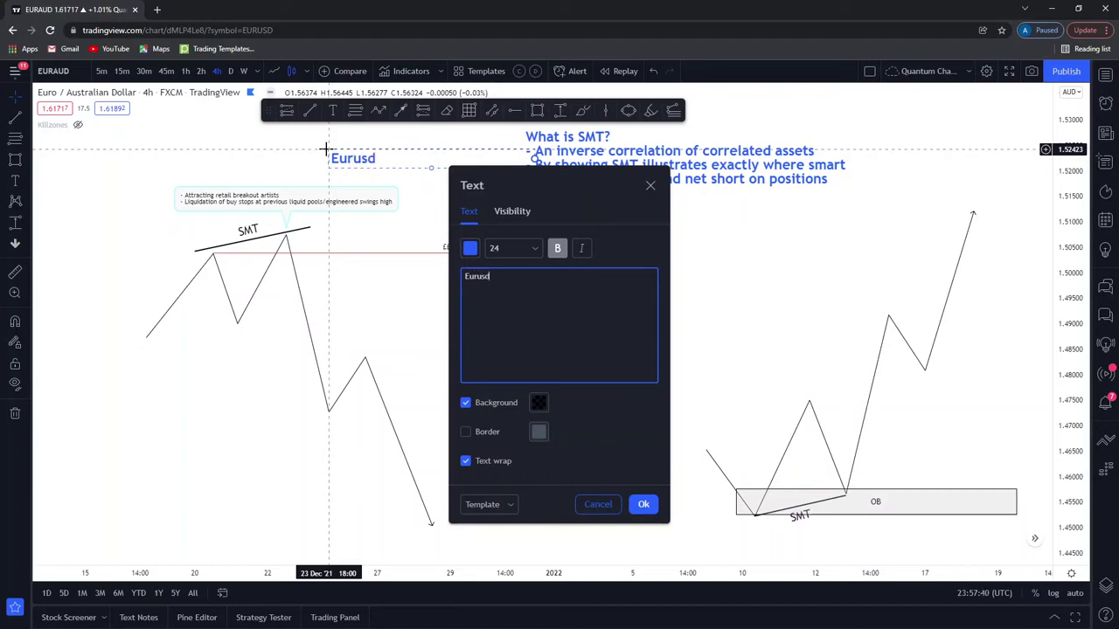
key(BackSpace)
key(BackSpace)
key(BackSpace)
key(BackSpace)
key(BackSpace)
text(URUSD)
click(636, 505)
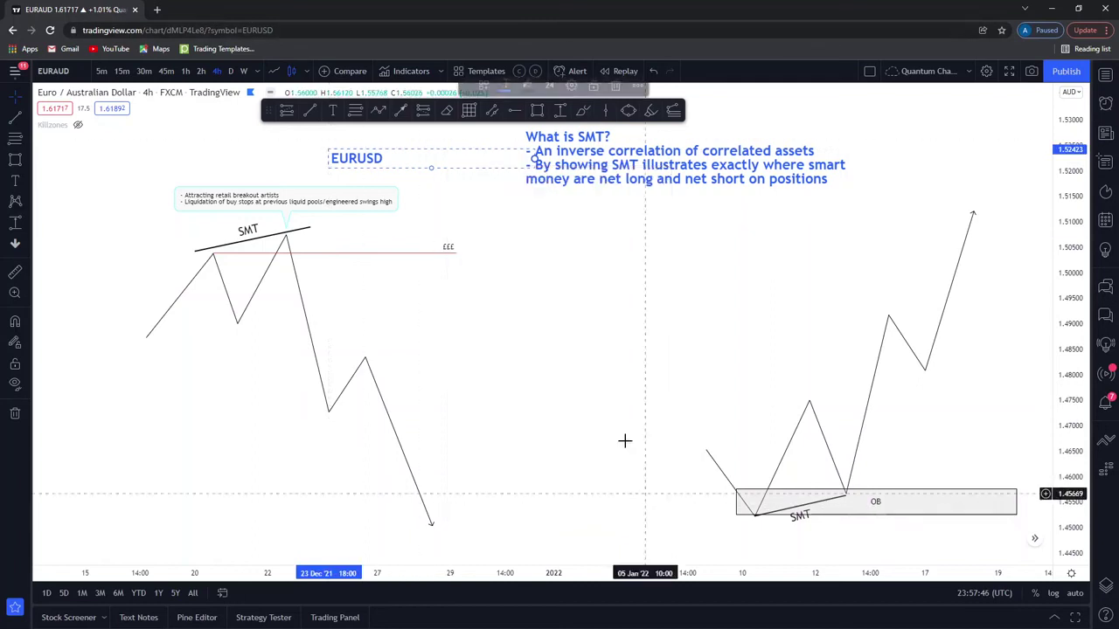
- Add a 'DXY' text label below the right sketch
click(15, 181)
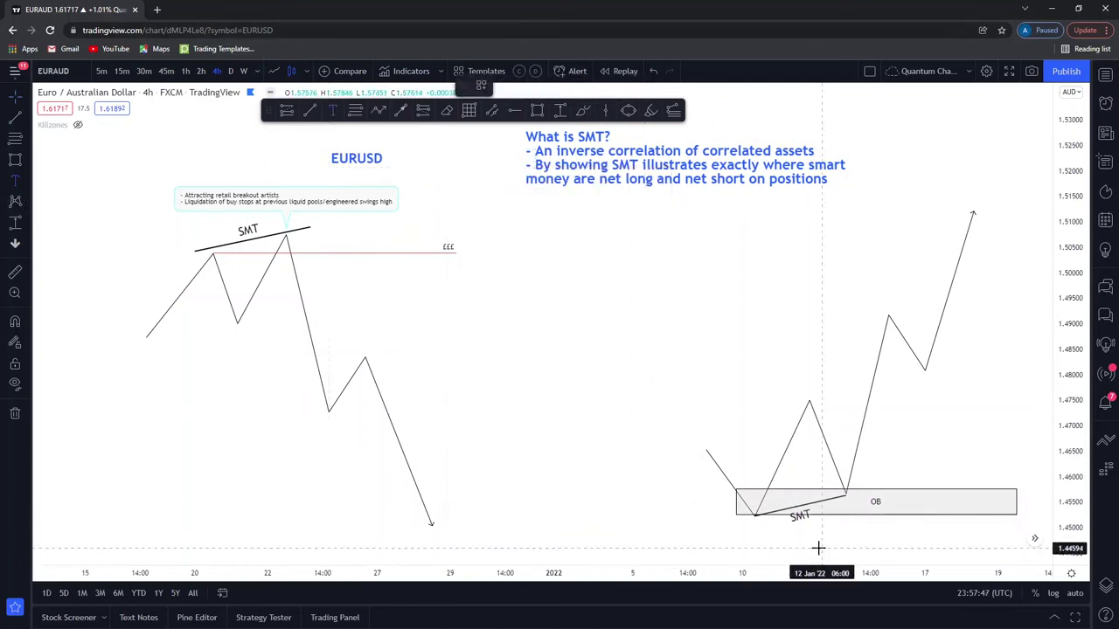
click(886, 535)
text(GBPUSD)
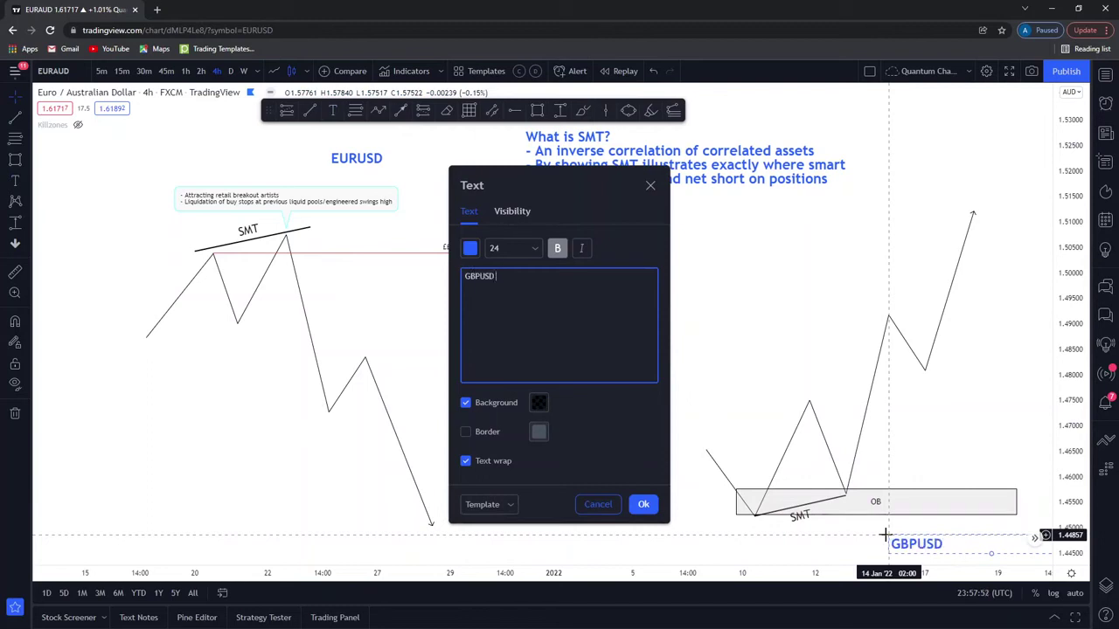
key(BackSpace)
key(BackSpace)
key(BackSpace)
key(BackSpace)
key(BackSpace)
key(BackSpace)
text(DXY)
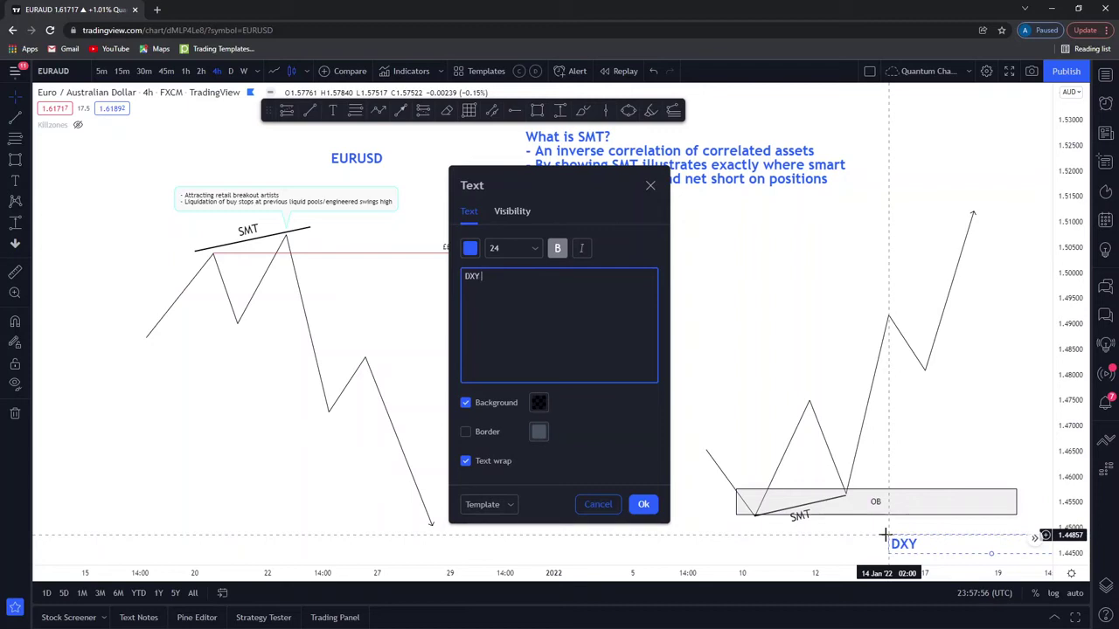
click(643, 504)
drag(729, 387, 706, 389)
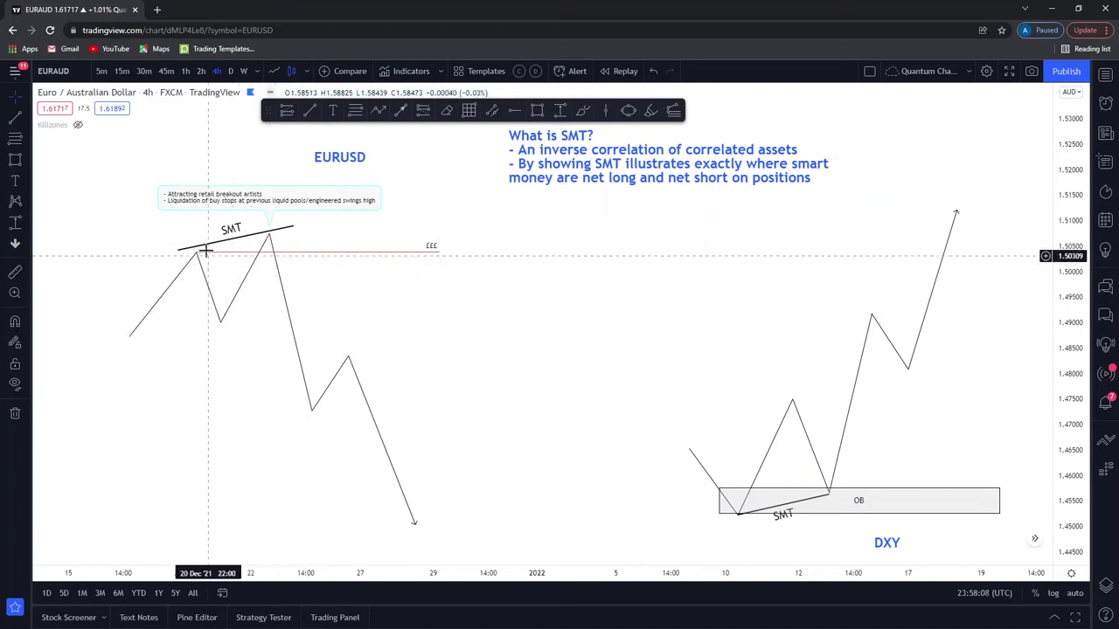
- Draw a cyan ellipse around the first swing high where the EURUSD SMT line starts
click(22, 160)
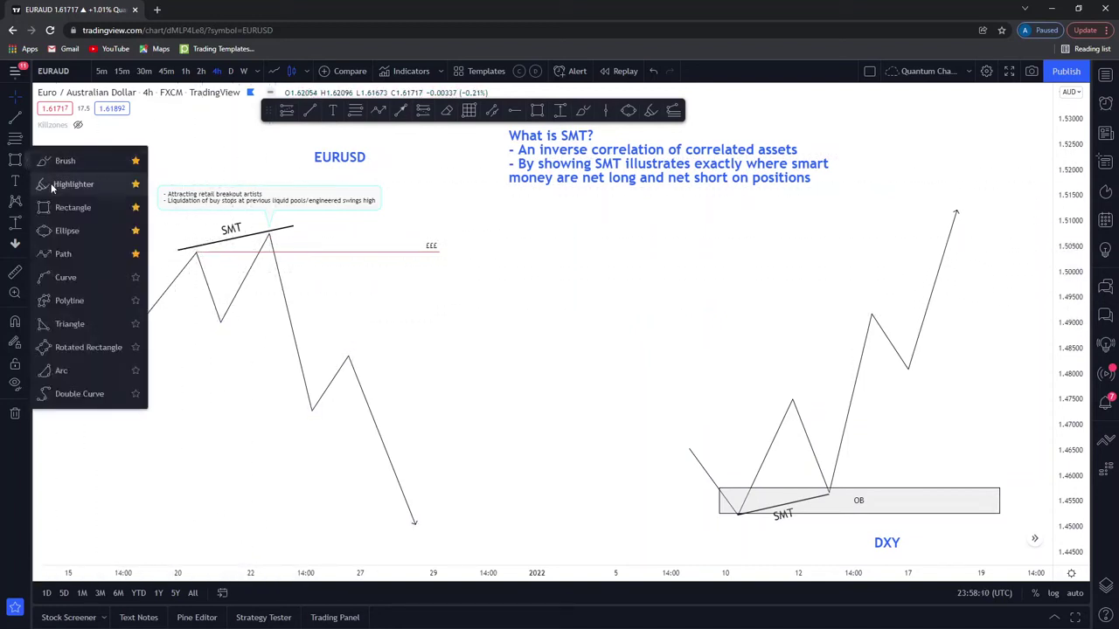
click(64, 230)
click(179, 243)
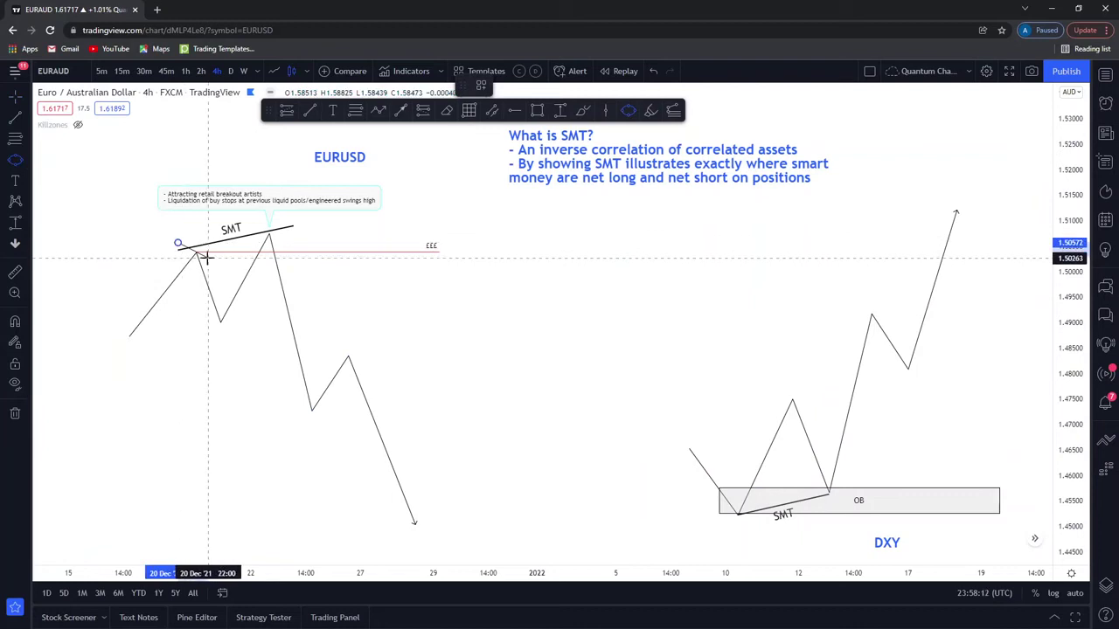
click(208, 258)
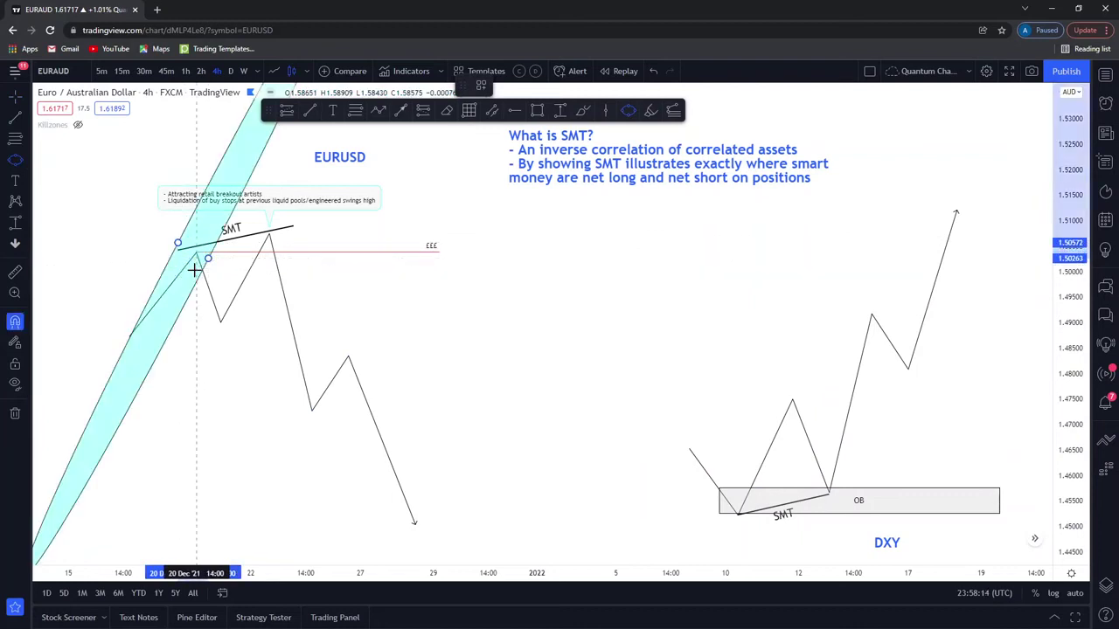
click(219, 245)
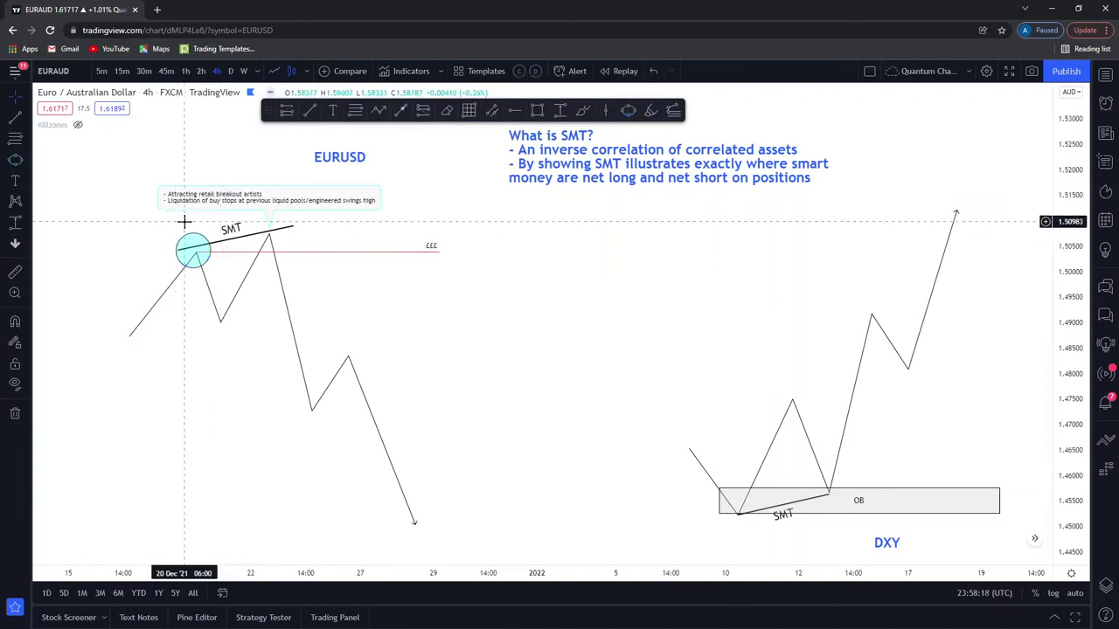
click(183, 224)
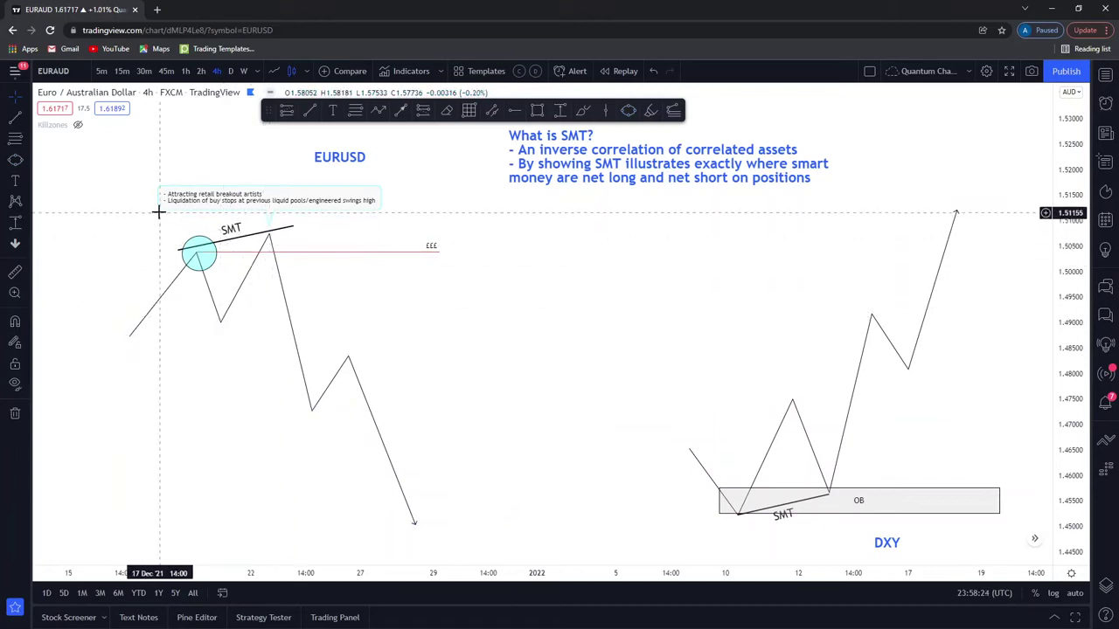
- Set the retail breakout artists callout note's font size to 16, trying 20 first
click(269, 227)
click(551, 85)
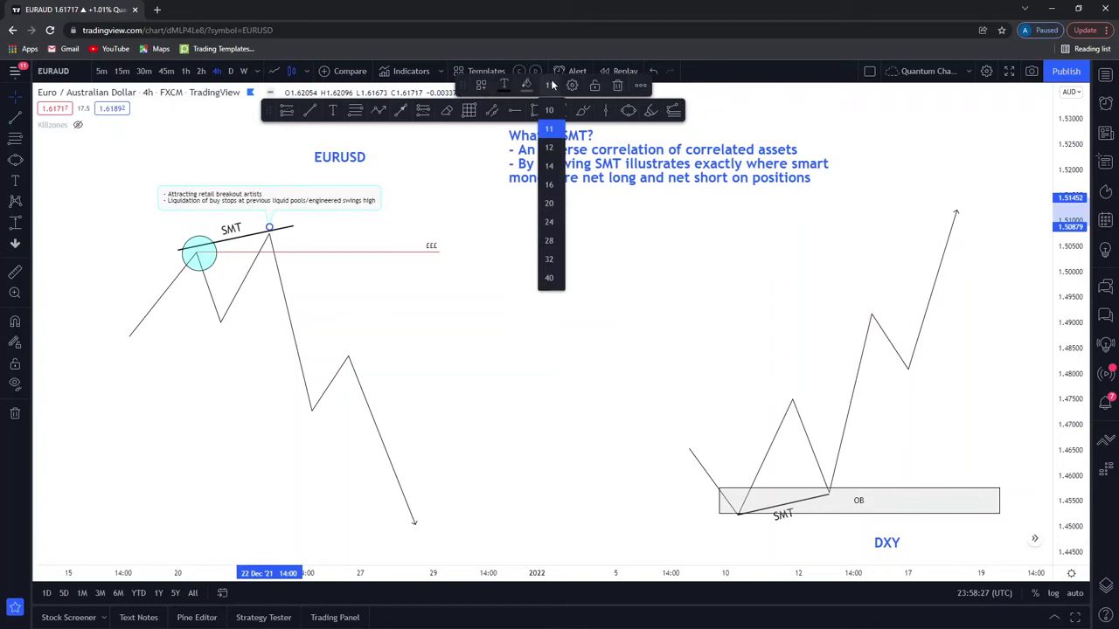
click(555, 198)
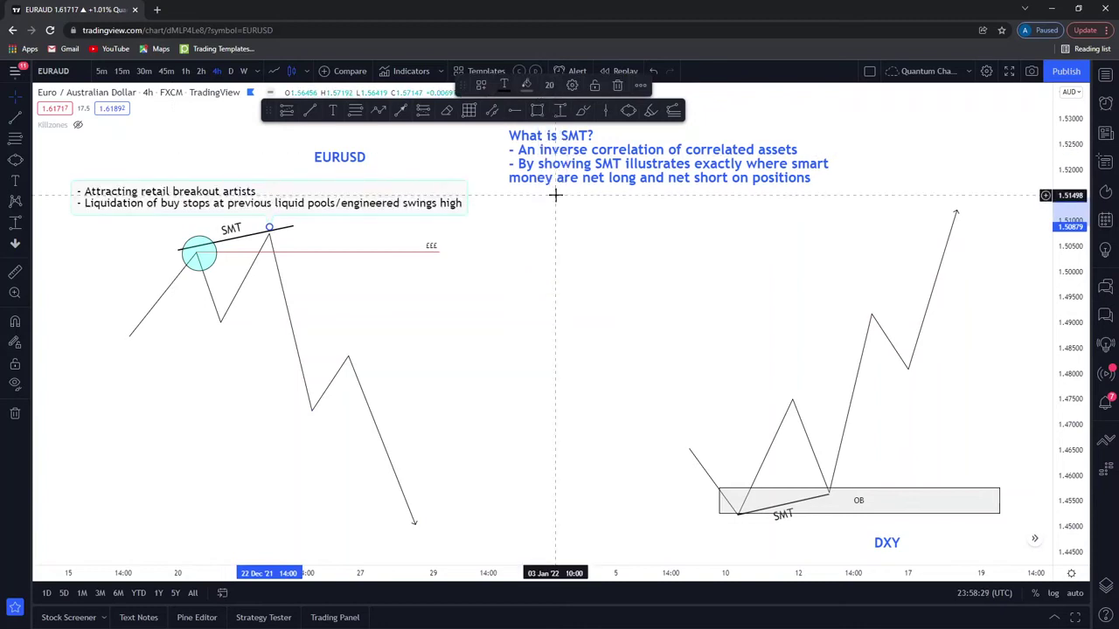
click(549, 85)
click(556, 184)
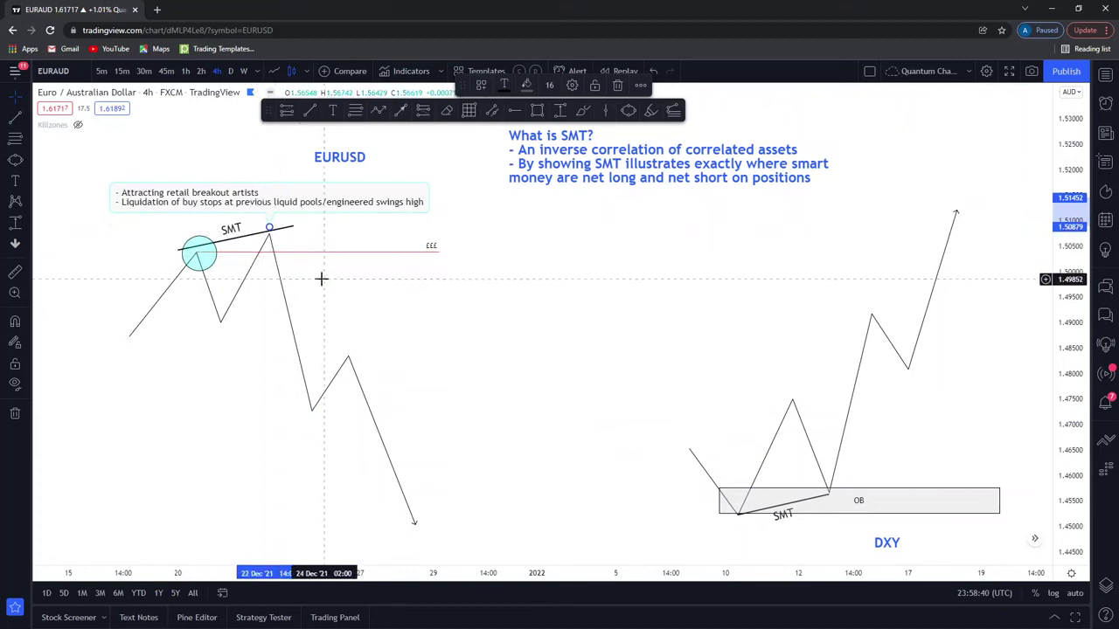
drag(245, 283, 247, 285)
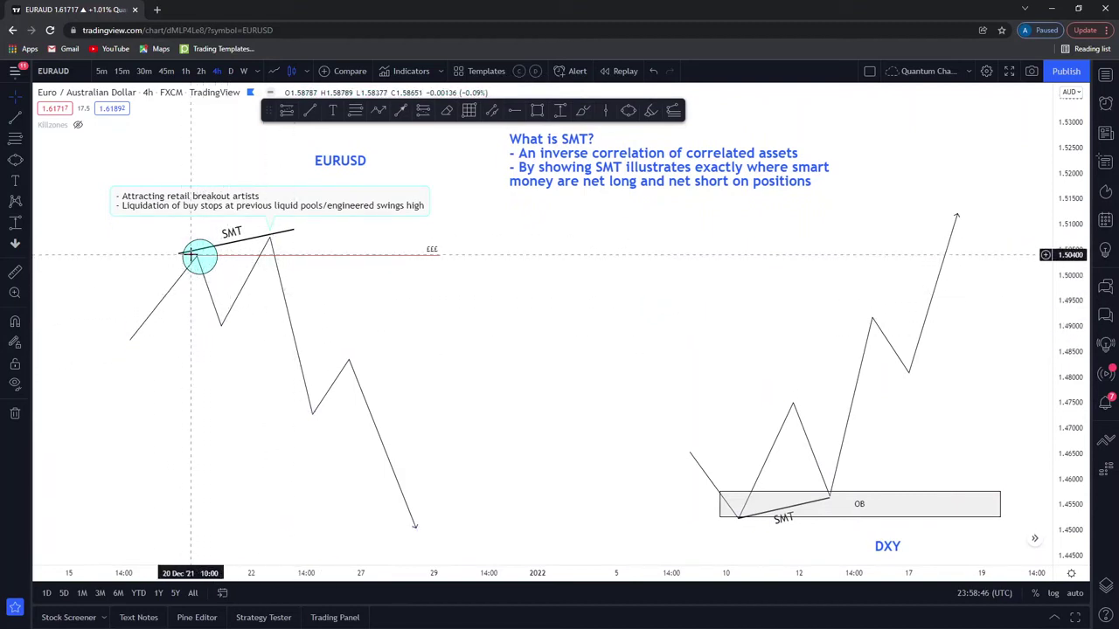
- Try a price-range measurement and a short position at the circled high, then discard both
click(271, 234)
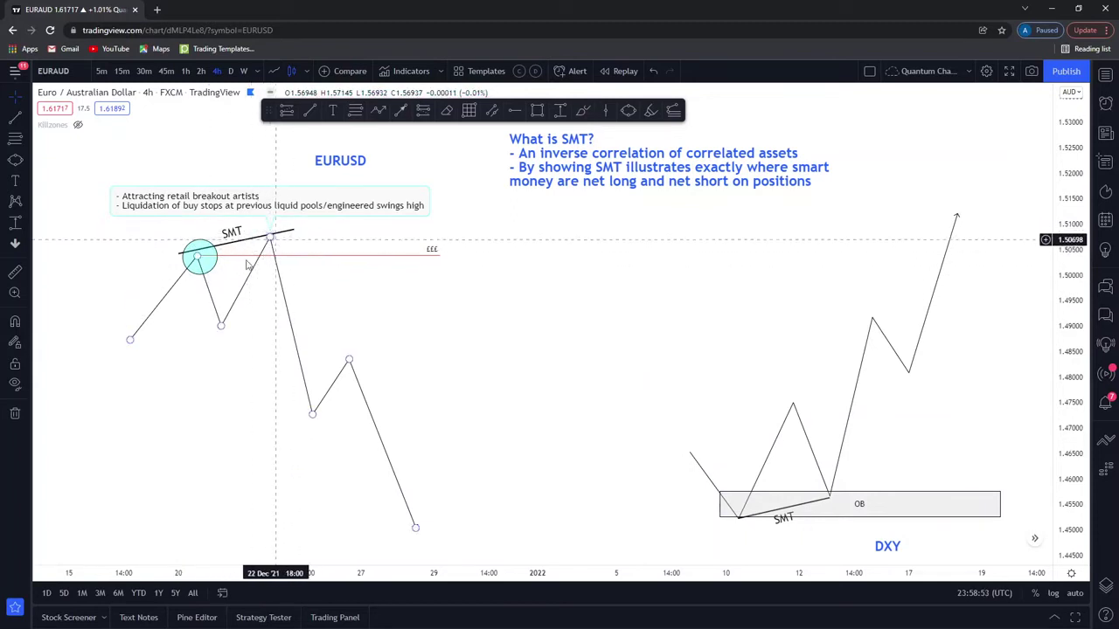
click(210, 327)
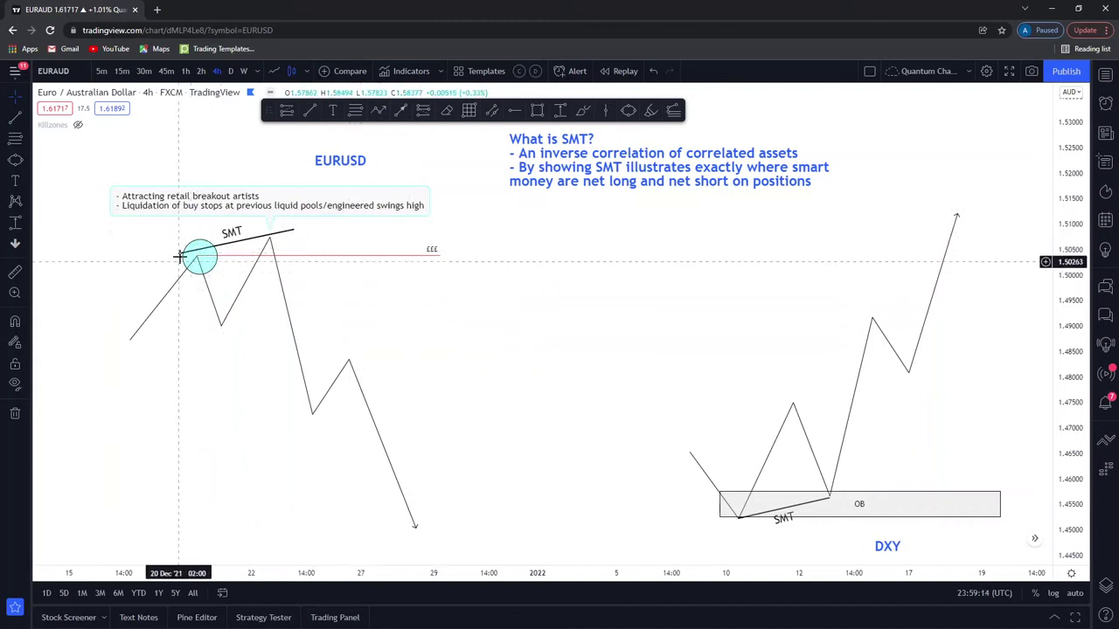
click(13, 231)
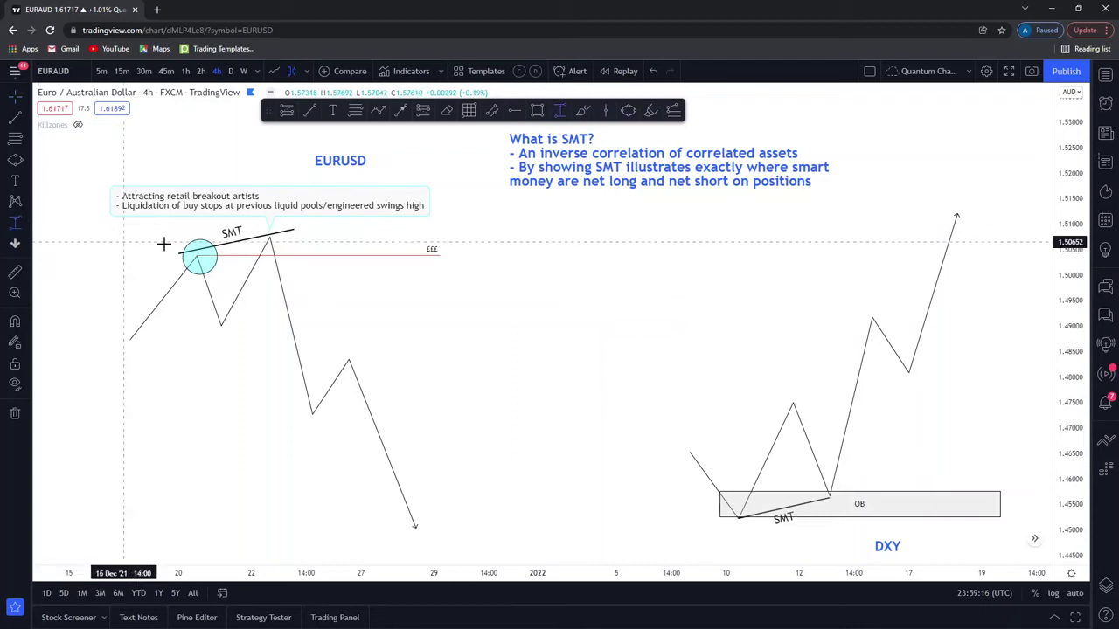
click(198, 254)
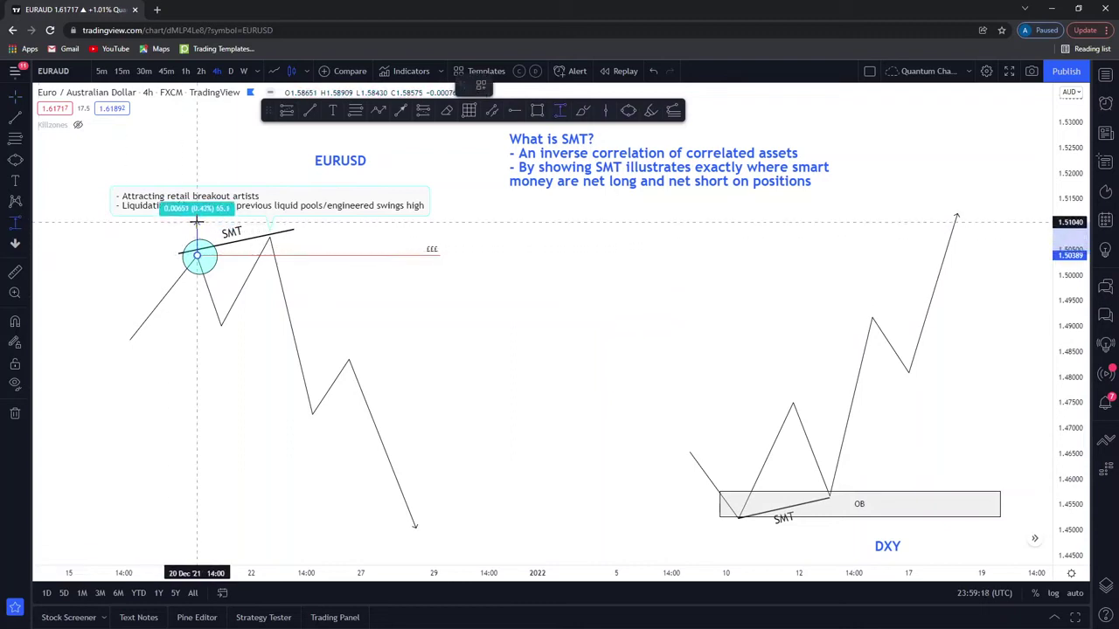
key(Escape)
click(29, 224)
click(61, 246)
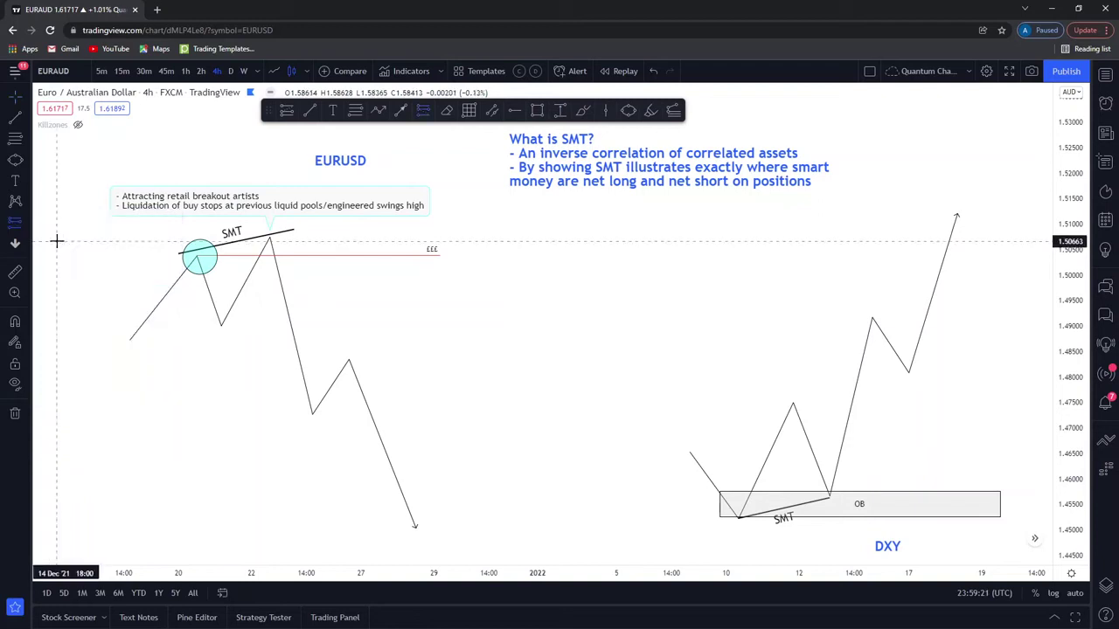
click(227, 255)
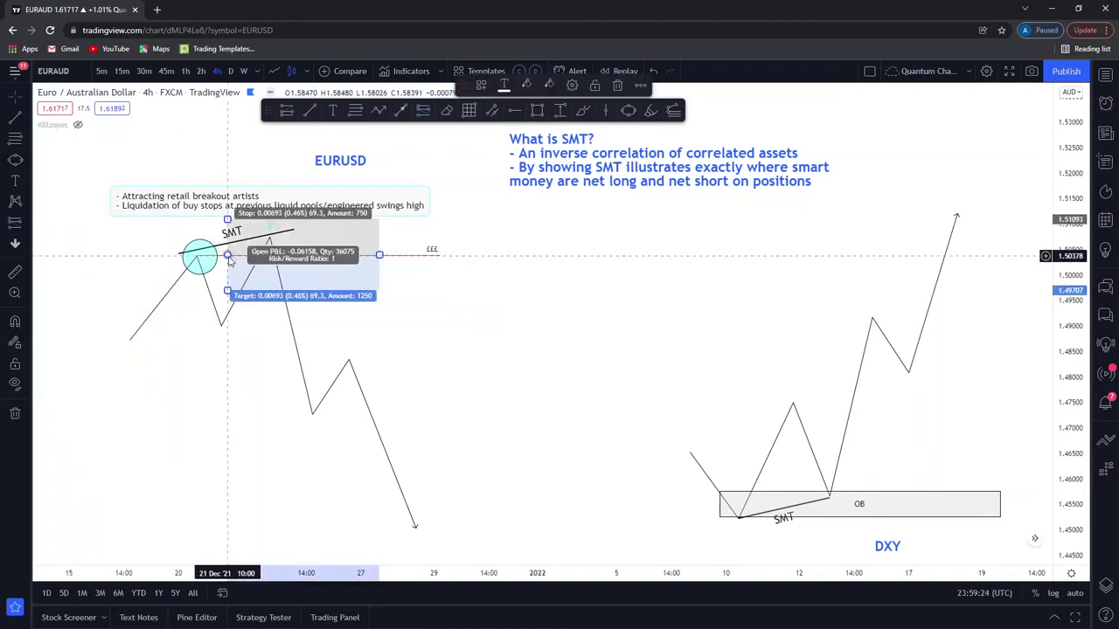
click(622, 86)
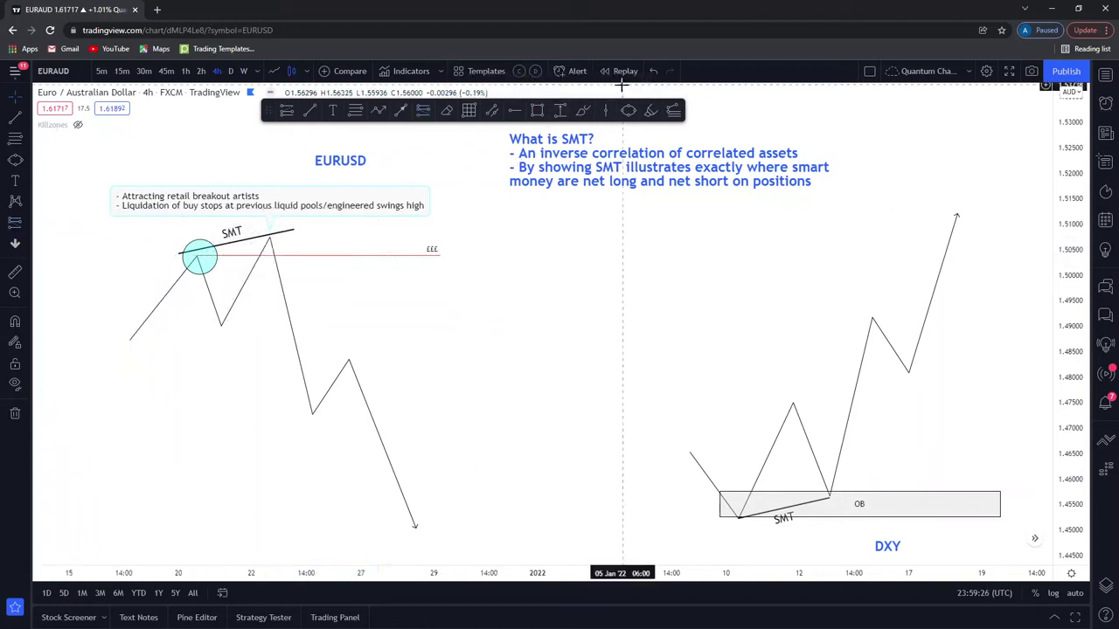
- Place a long position at the circled high, tighten its stop, and raise the target to 4.65 risk/reward
click(30, 227)
click(79, 247)
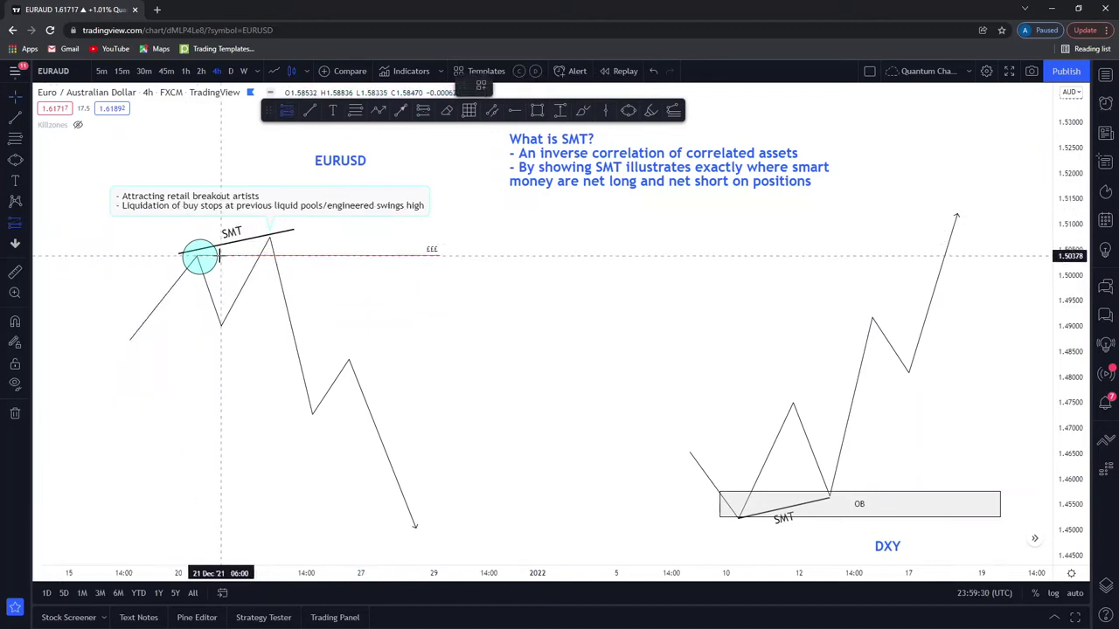
click(220, 255)
drag(220, 218, 220, 184)
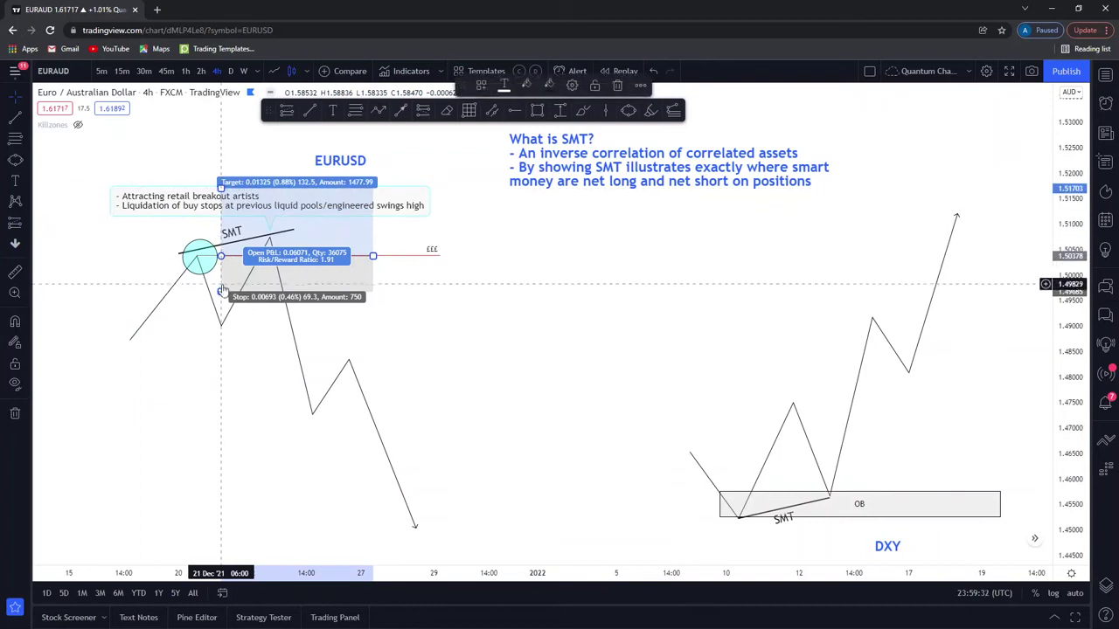
drag(221, 291, 221, 278)
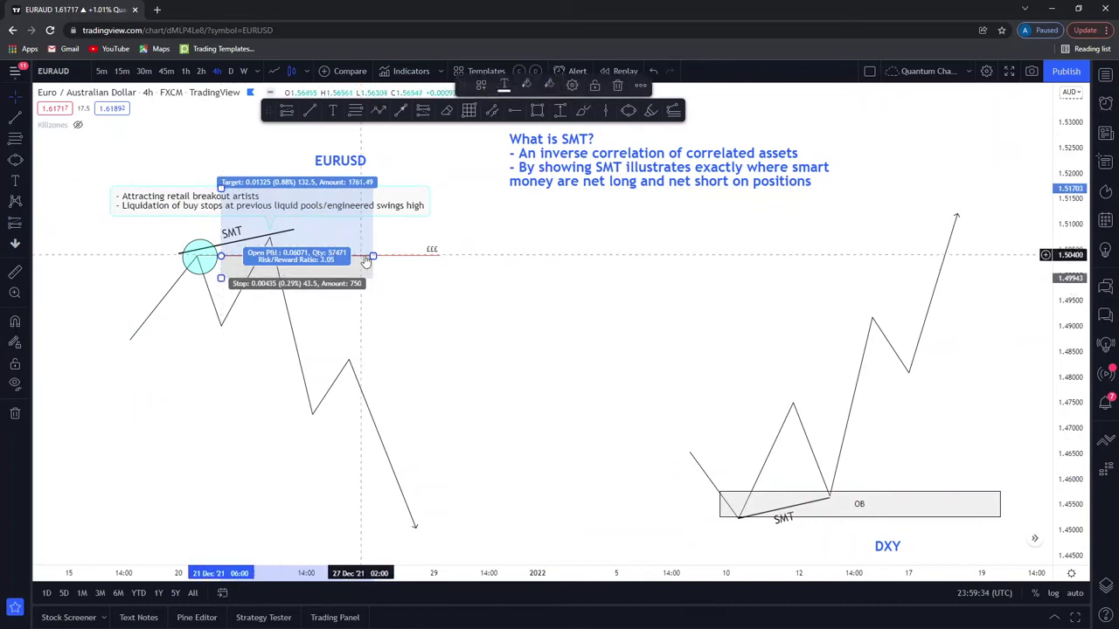
drag(372, 255, 251, 257)
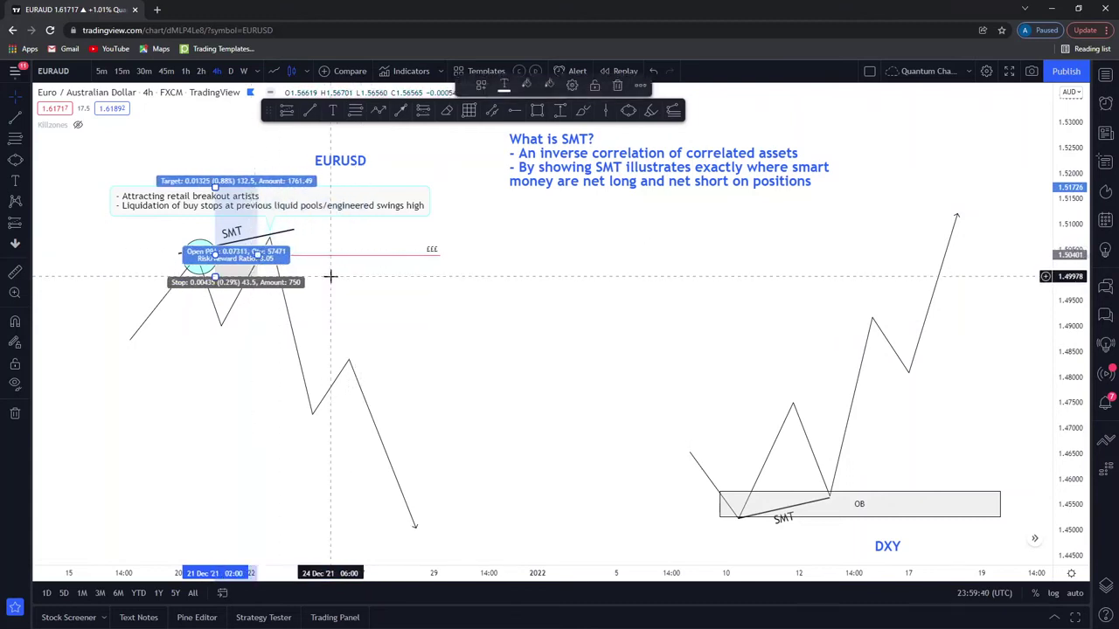
click(90, 169)
click(216, 187)
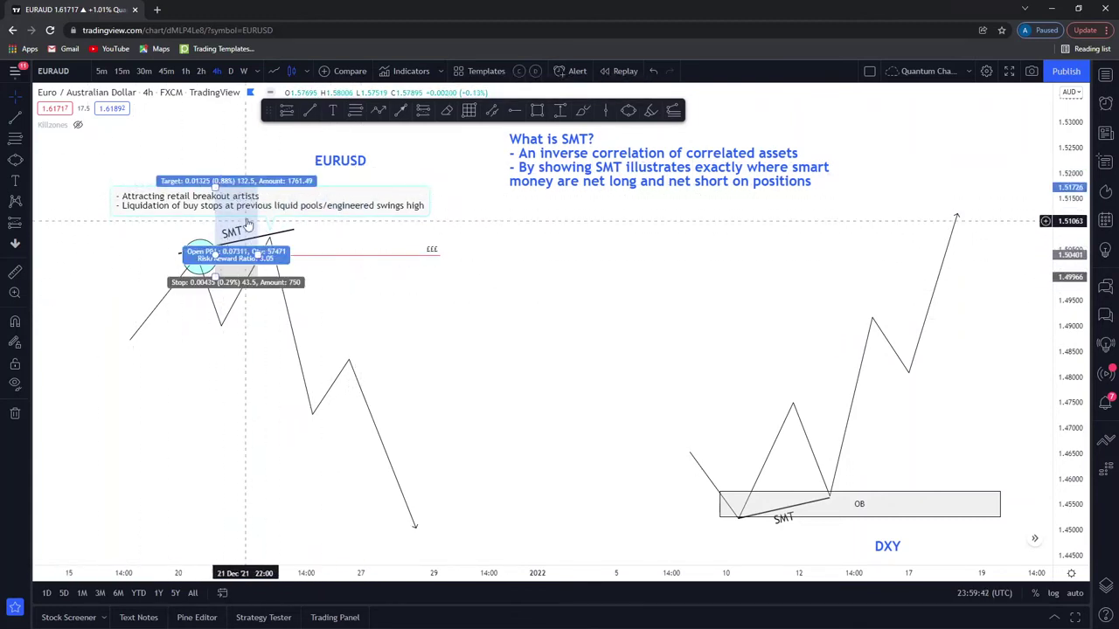
drag(216, 187, 262, 152)
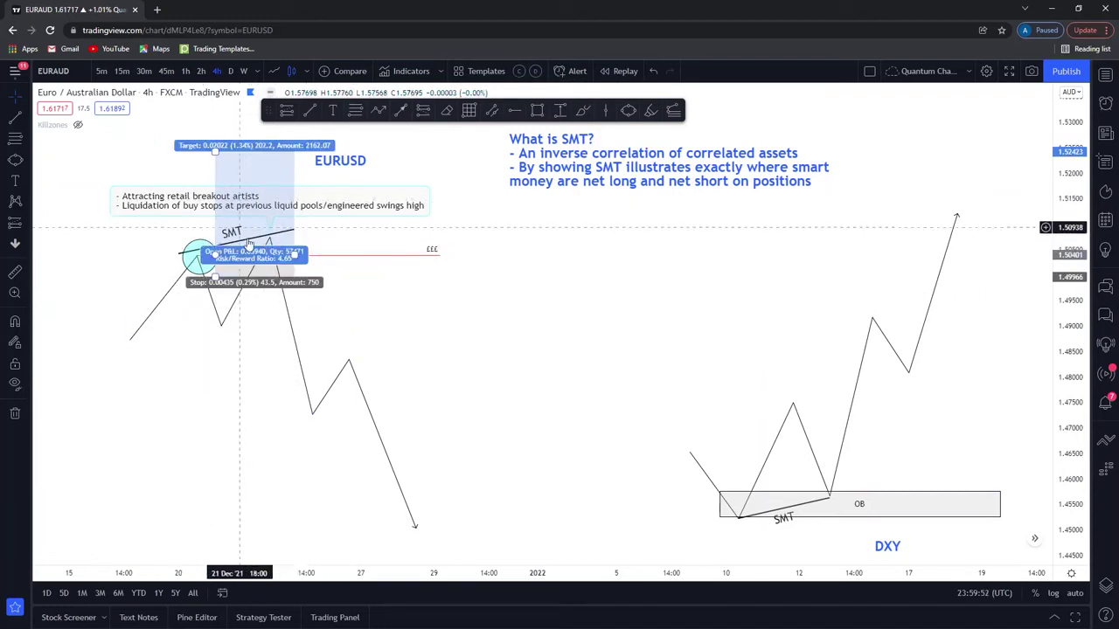
- Delete the long position and draw a cyan zone just below the EURUSD swing high
click(288, 262)
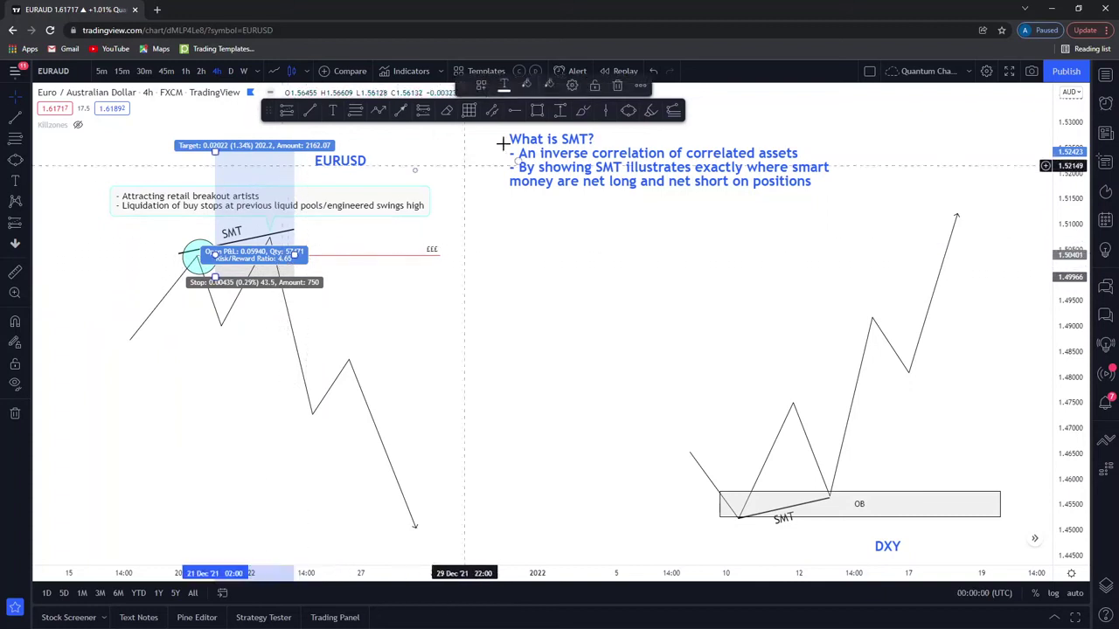
click(616, 86)
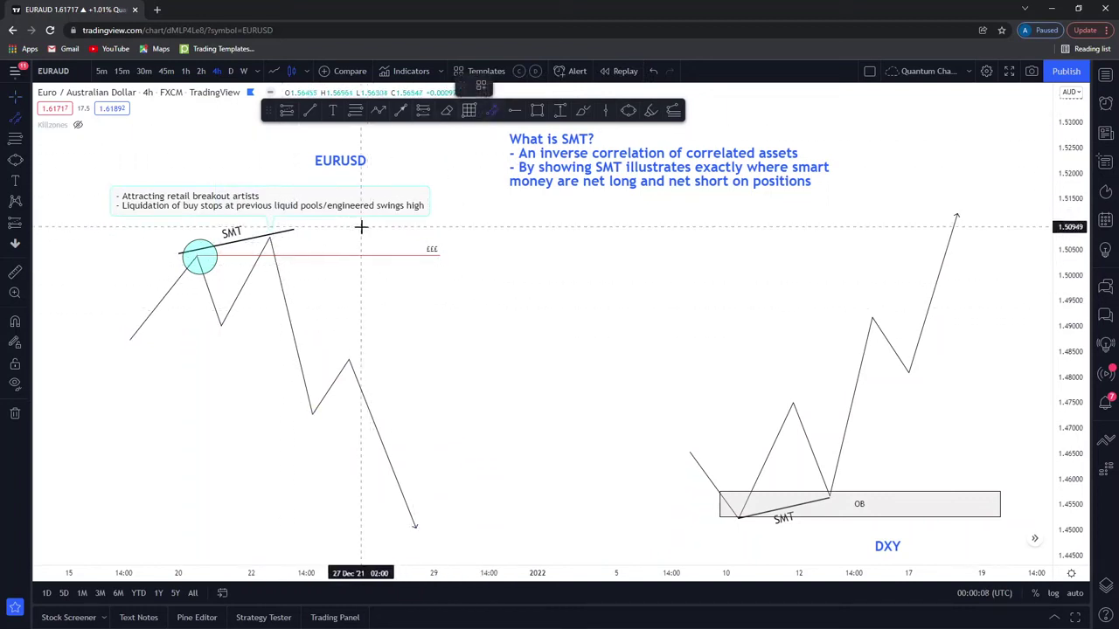
click(262, 263)
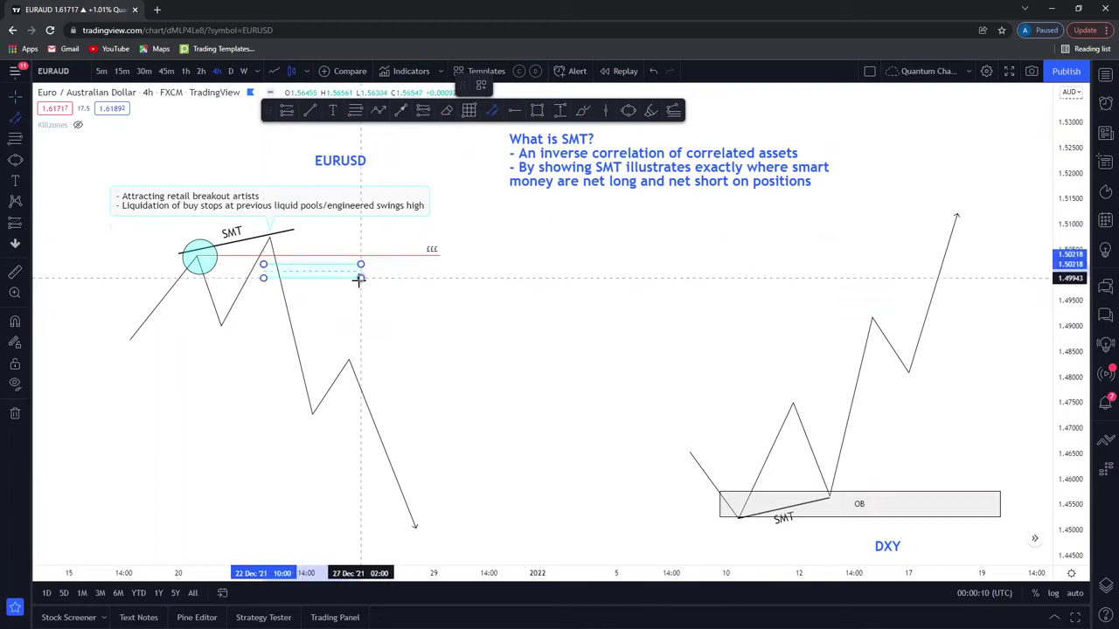
click(360, 288)
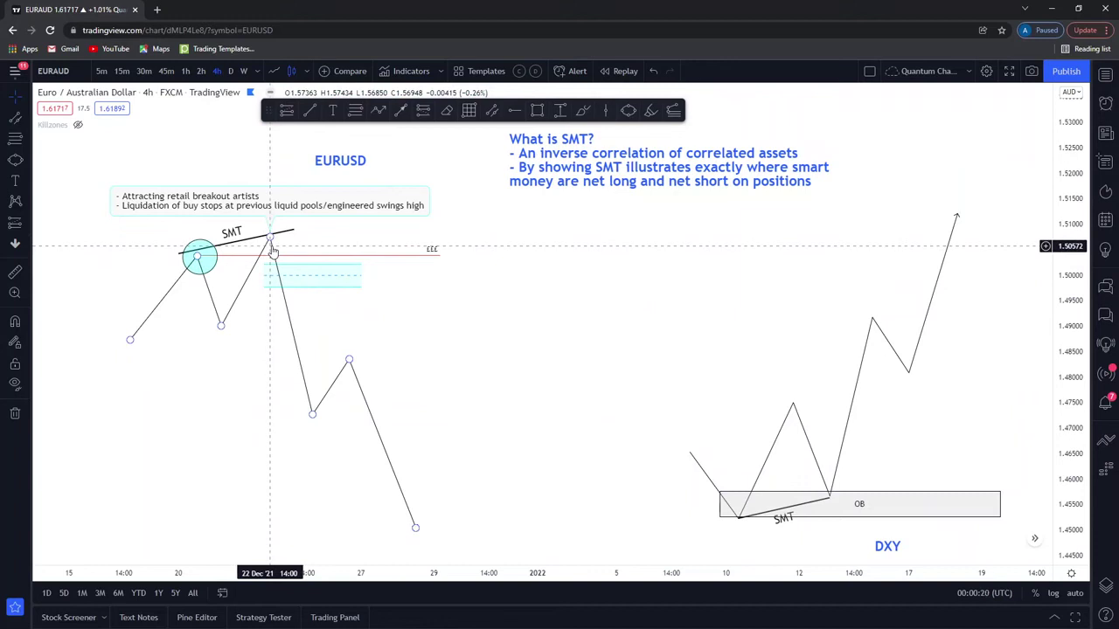
click(276, 274)
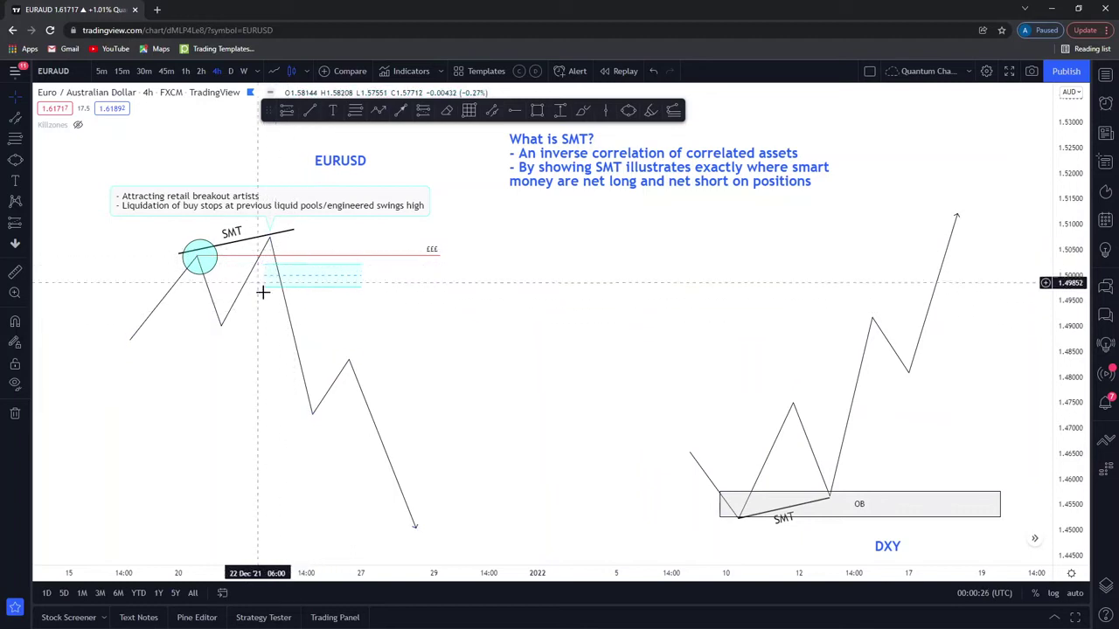
click(278, 264)
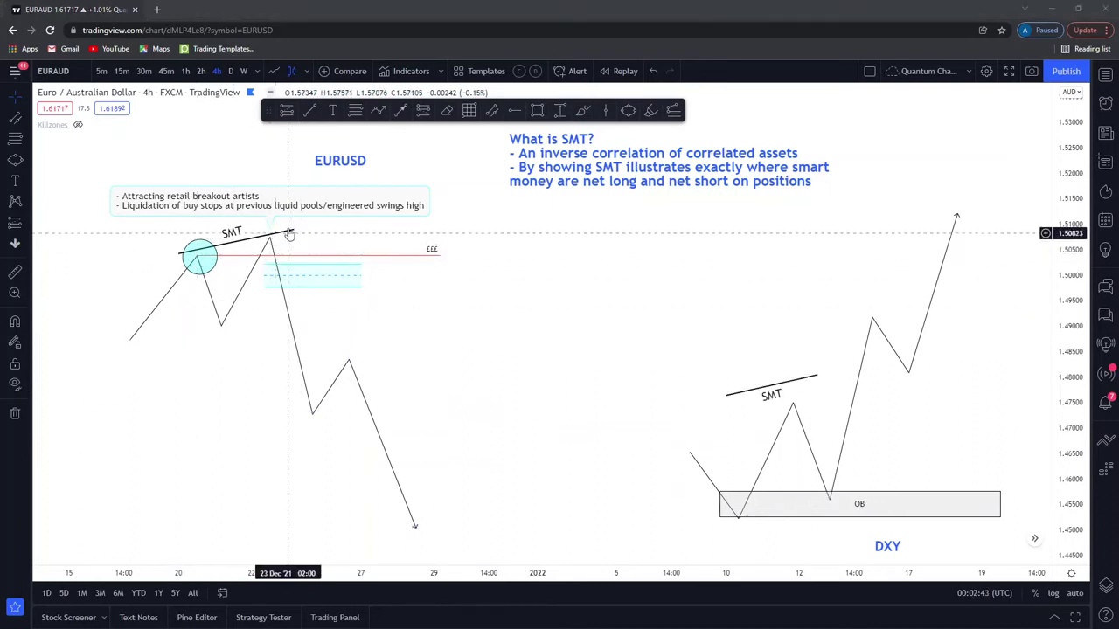
- Drag the DXY SMT line down onto the two OB lows, adjusting a zigzag low point
click(243, 237)
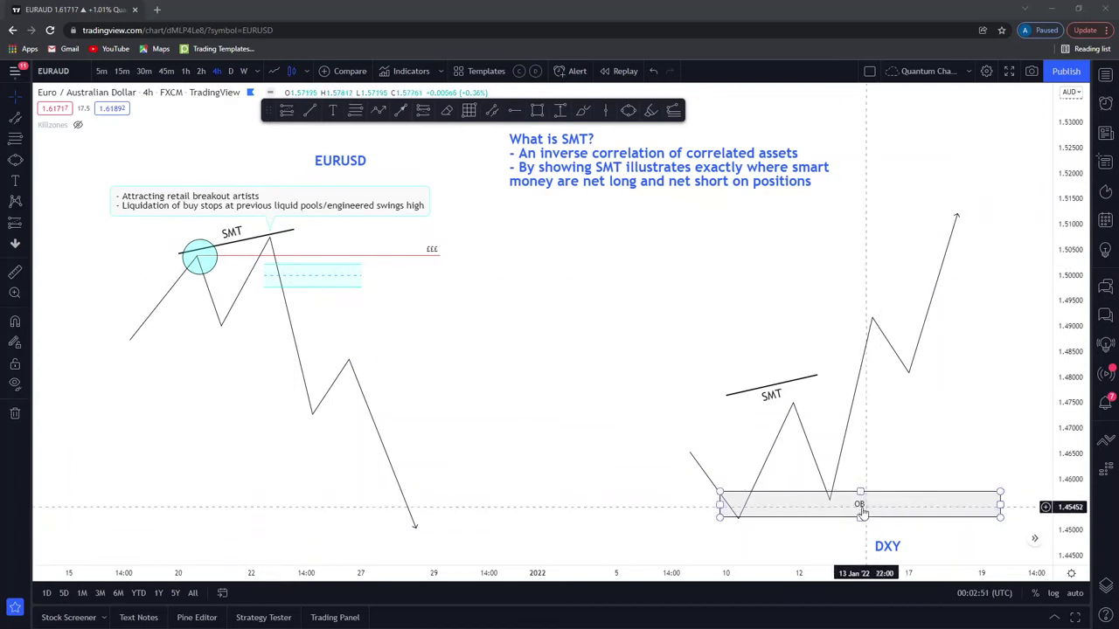
mouse_move(831, 503)
mouse_down()
mouse_move(843, 533)
mouse_move(823, 501)
mouse_up()
drag(778, 390, 792, 511)
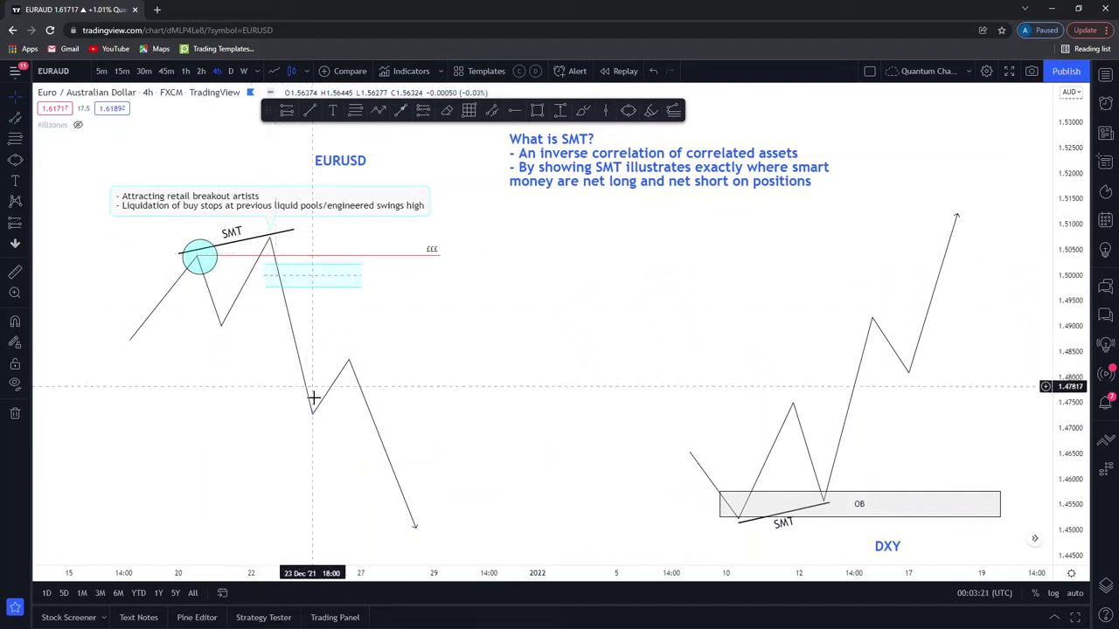
mouse_move(440, 486)
mouse_down()
mouse_move(446, 437)
mouse_move(428, 455)
mouse_move(434, 503)
mouse_up()
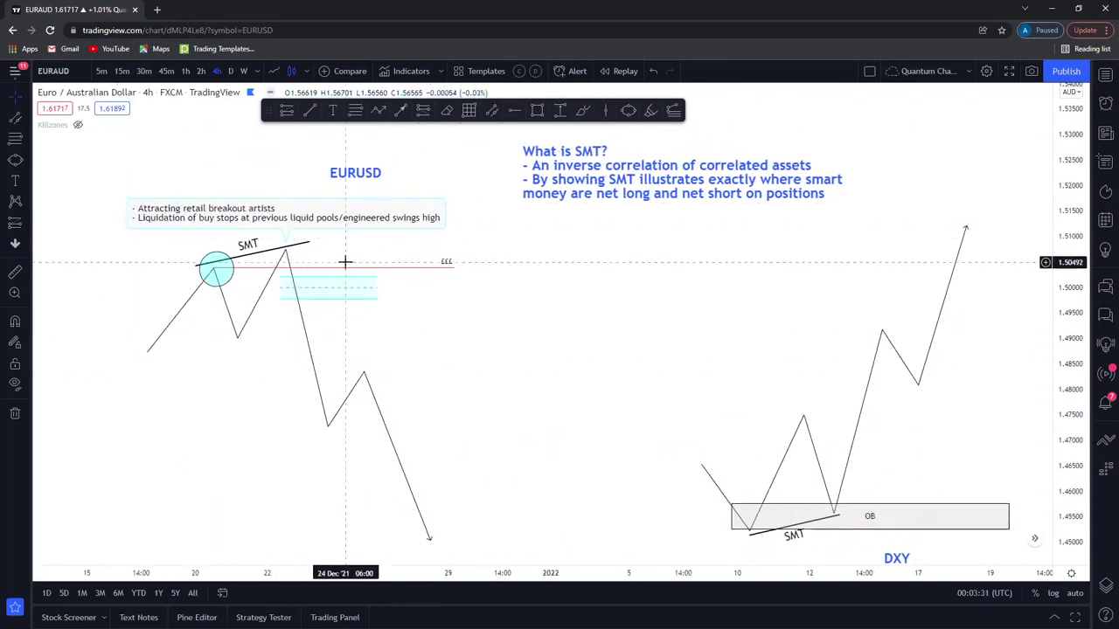
drag(517, 376, 506, 375)
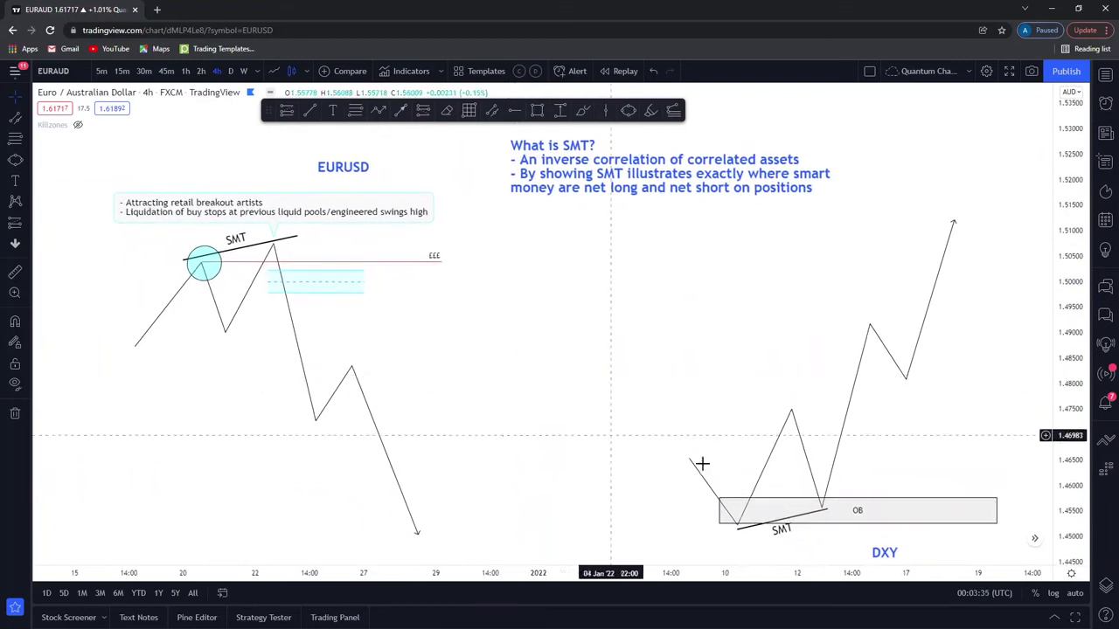
drag(688, 422, 689, 430)
click(377, 110)
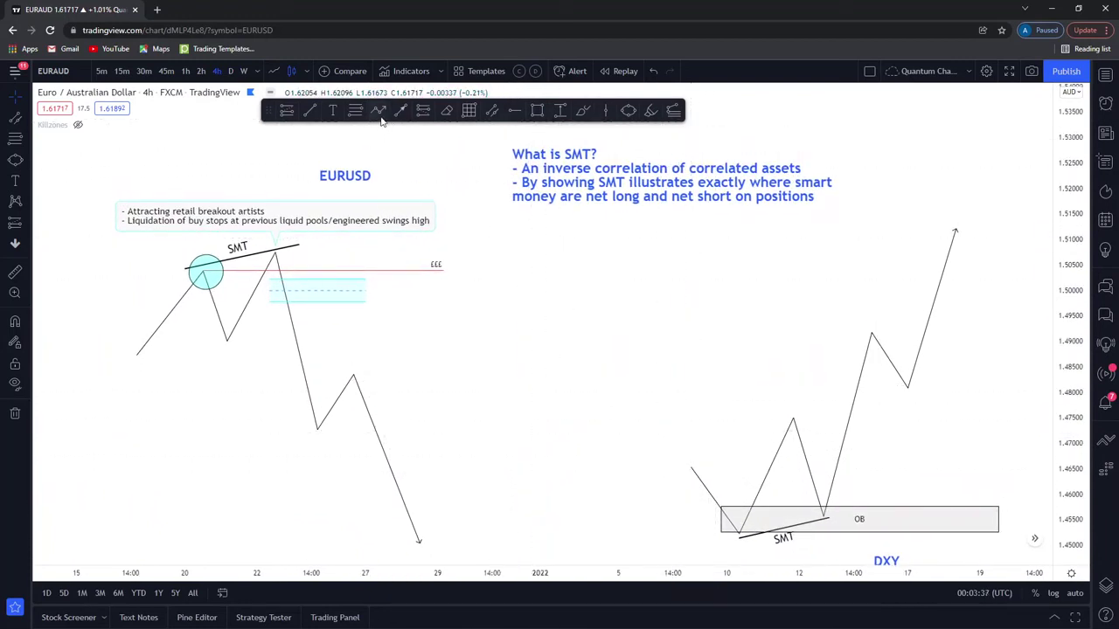
click(576, 390)
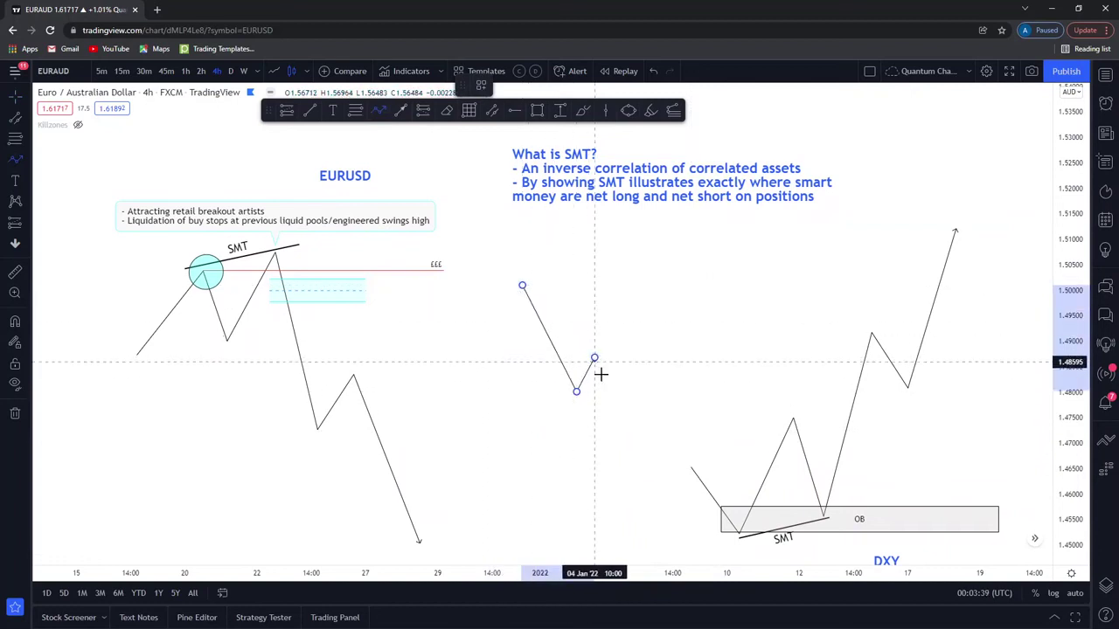
click(594, 359)
click(689, 468)
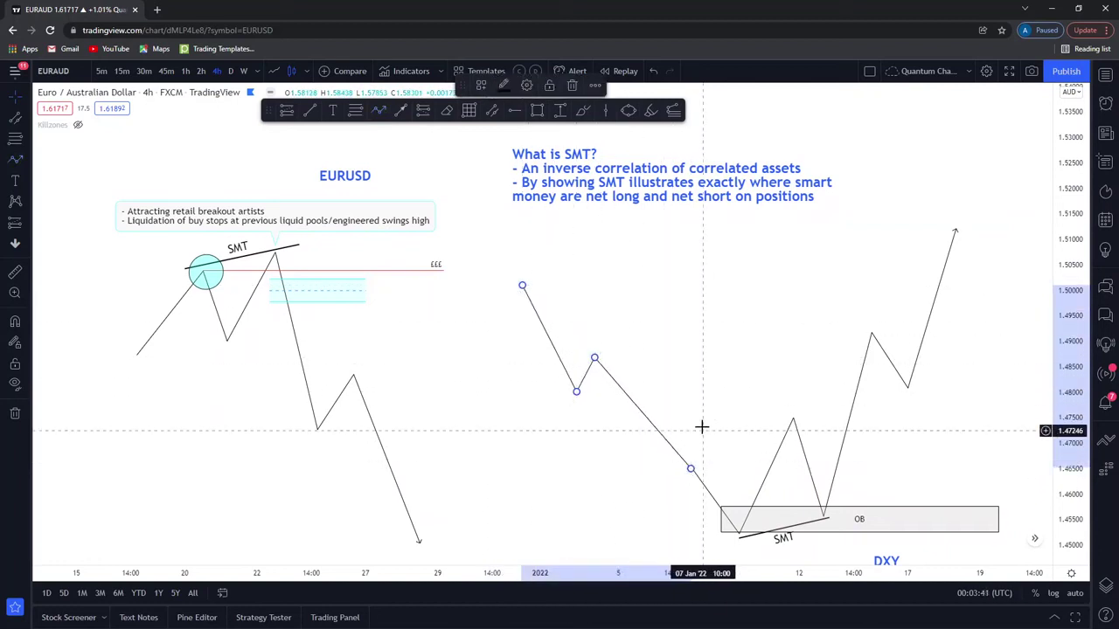
click(487, 275)
click(570, 311)
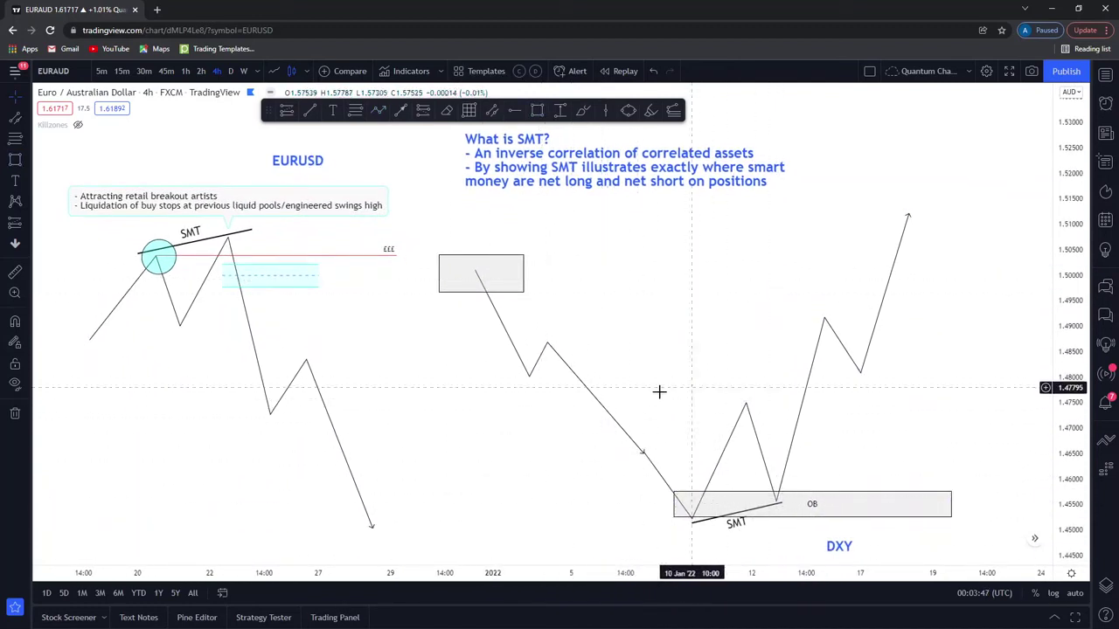
click(536, 111)
click(650, 373)
key(Escape)
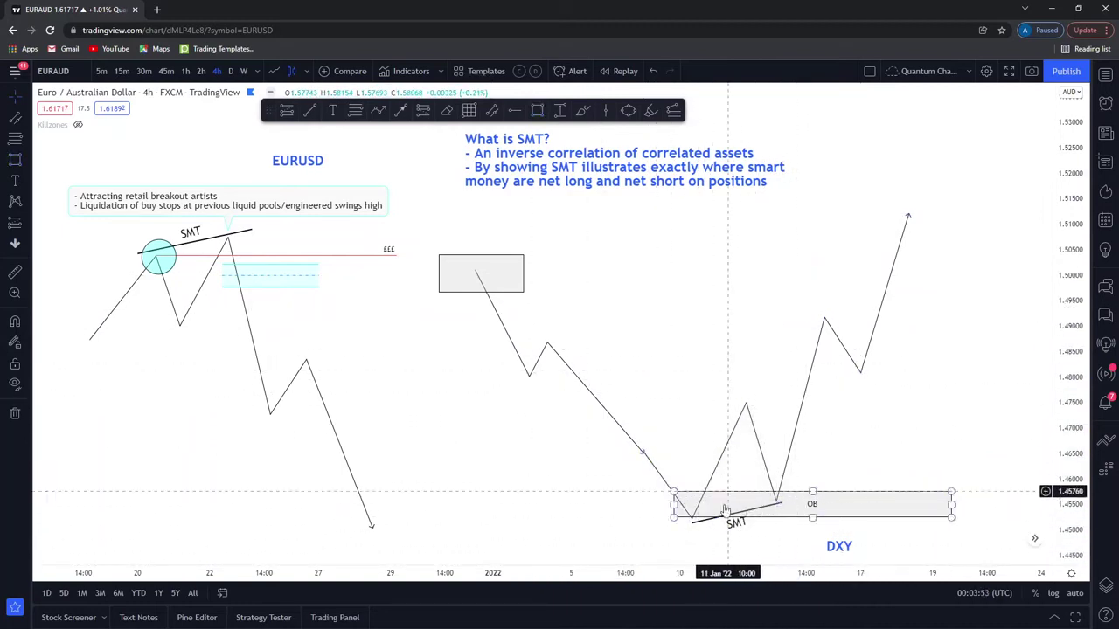
click(770, 496)
click(847, 294)
click(537, 110)
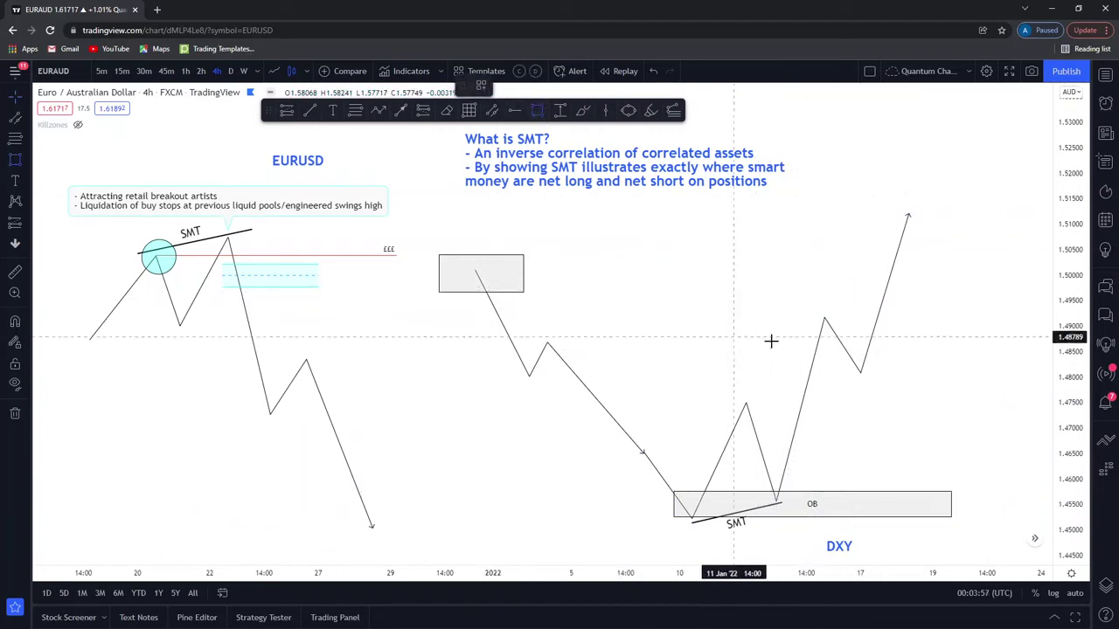
drag(787, 304, 896, 376)
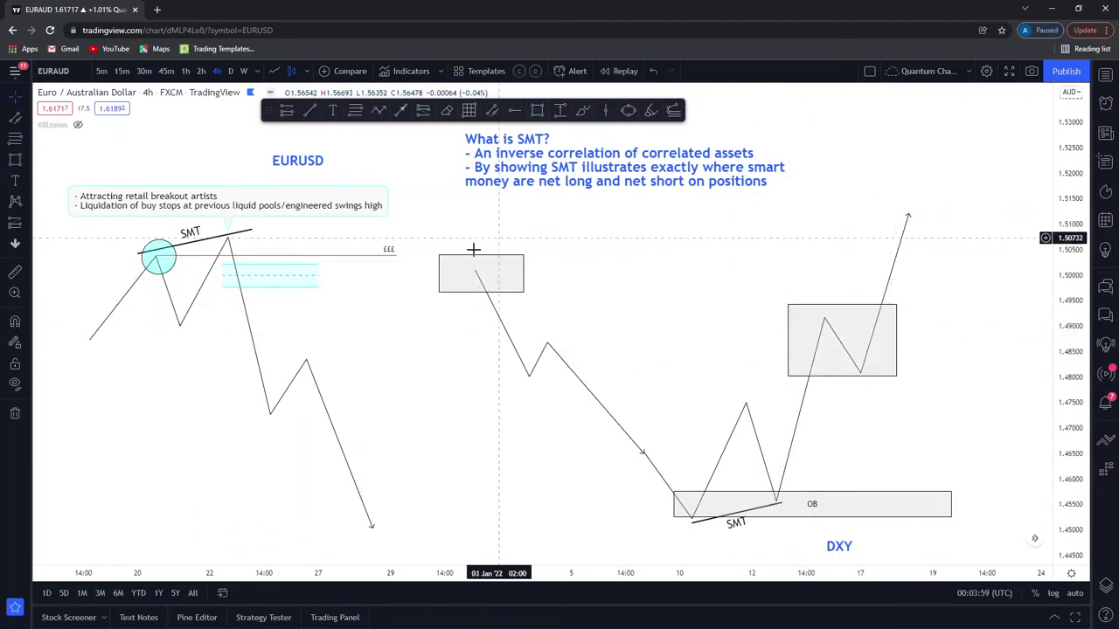
click(522, 273)
drag(522, 273, 528, 272)
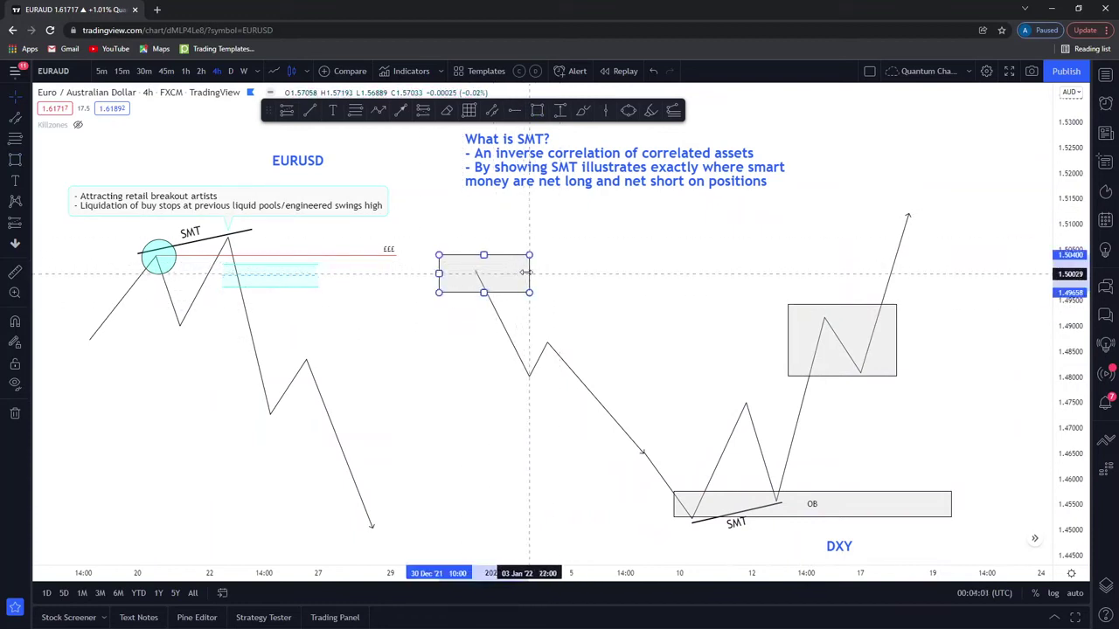
click(655, 85)
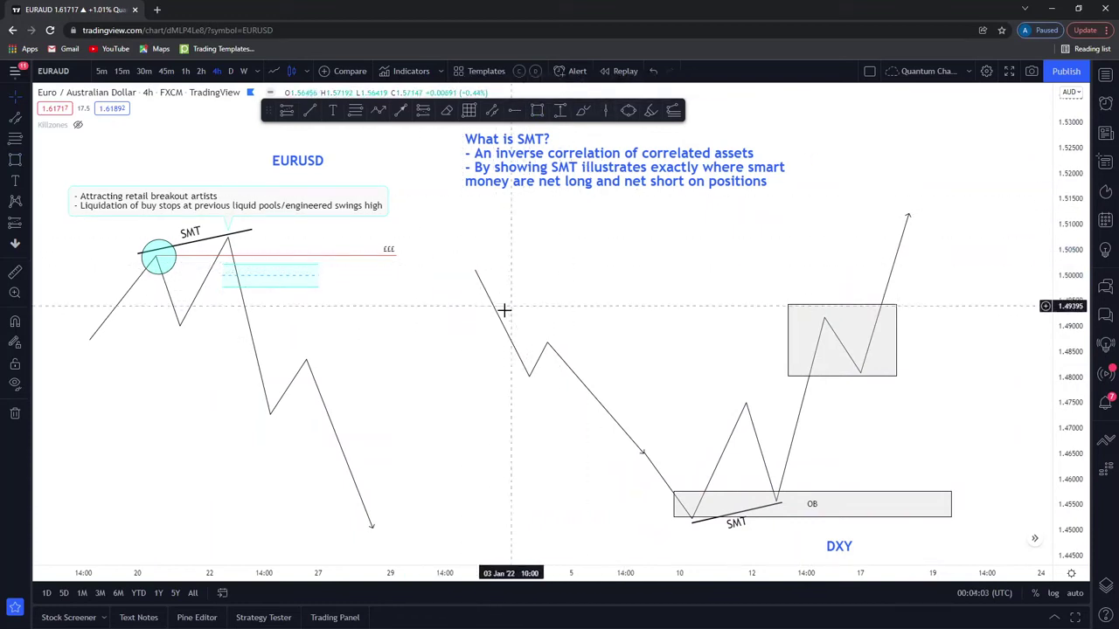
click(476, 271)
click(572, 86)
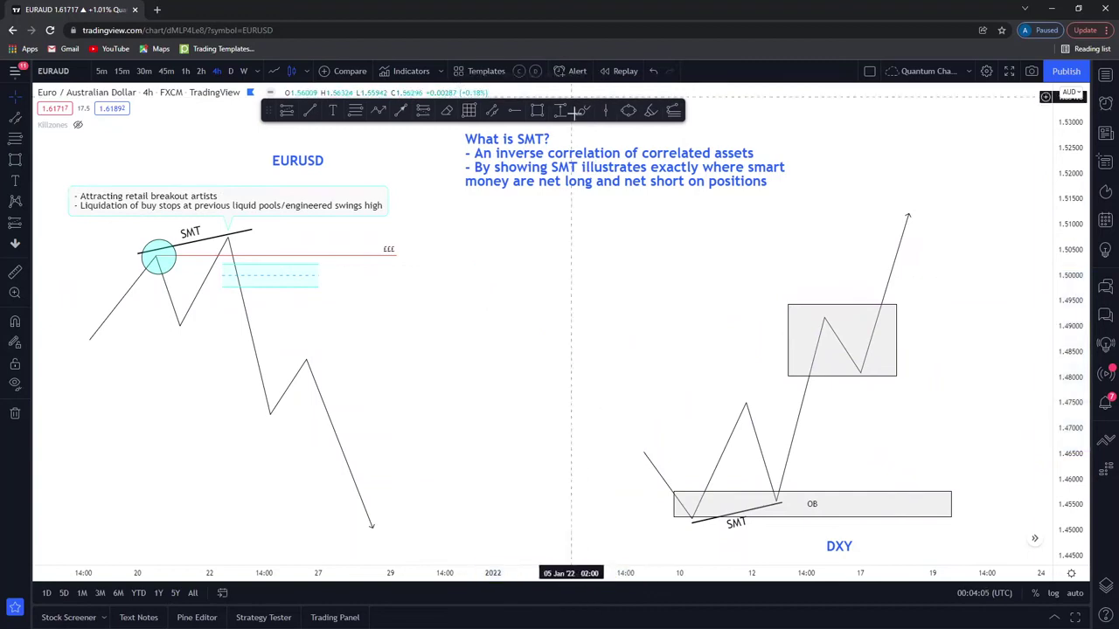
click(790, 314)
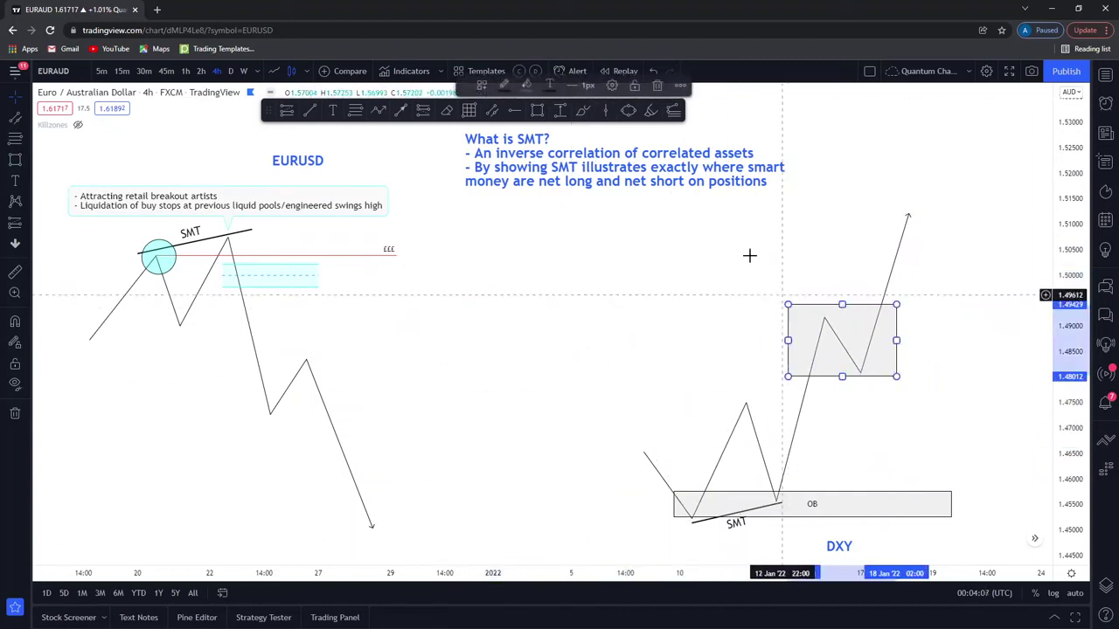
click(672, 88)
drag(715, 288, 741, 354)
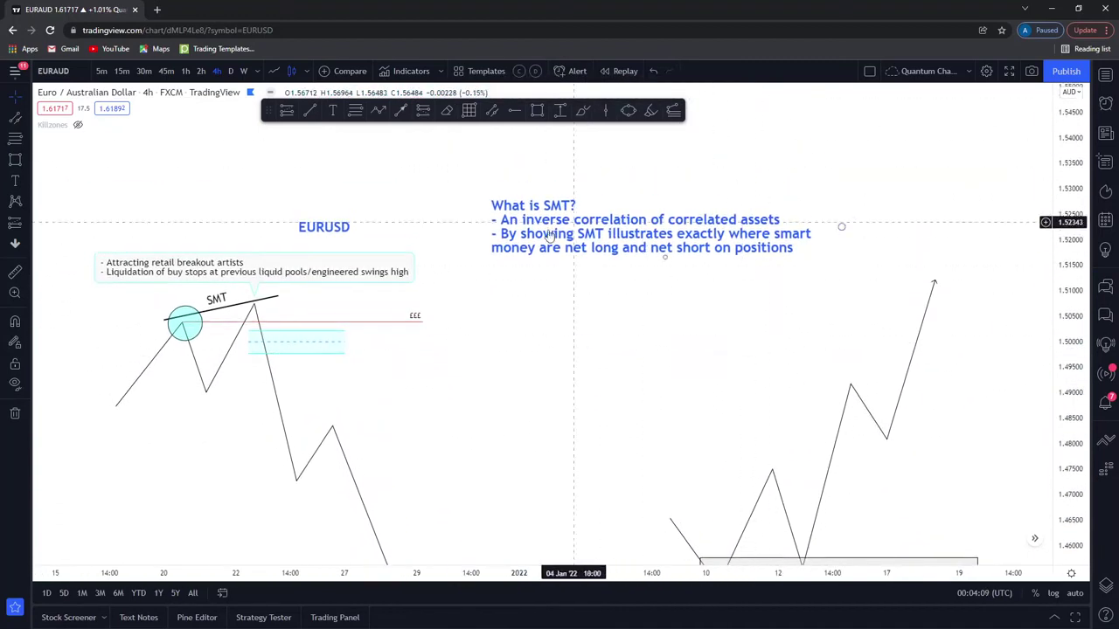
drag(595, 327, 607, 217)
- Group the Parallel Channel through Text drawings as 'SMT Example' in the object tree and hide the group
scroll(666, 470, up, 10)
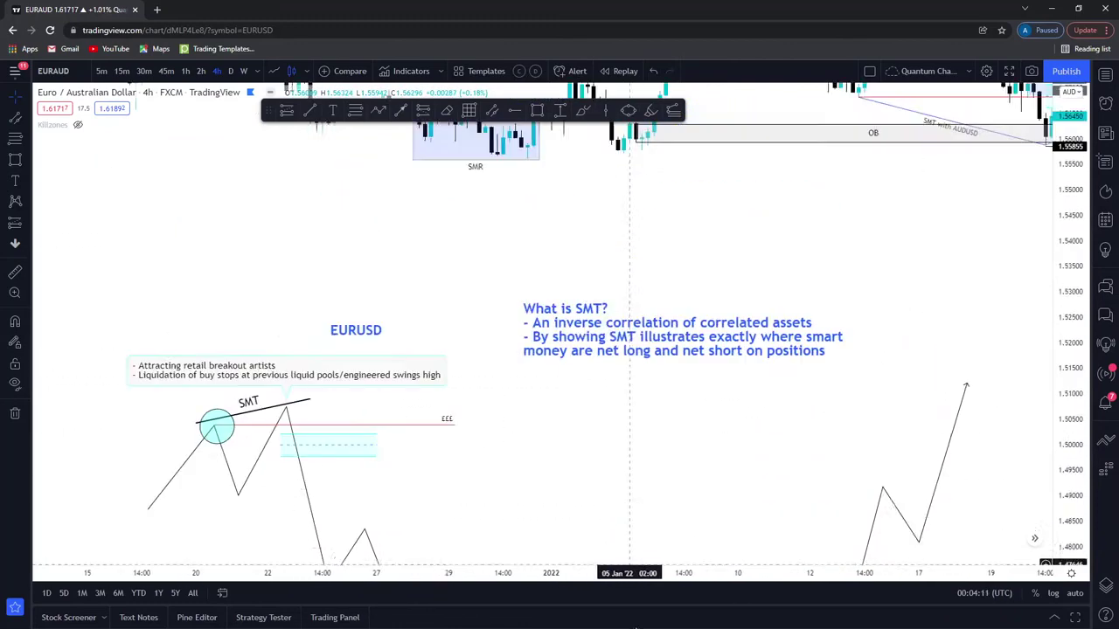
drag(596, 466, 559, 337)
right_click(562, 333)
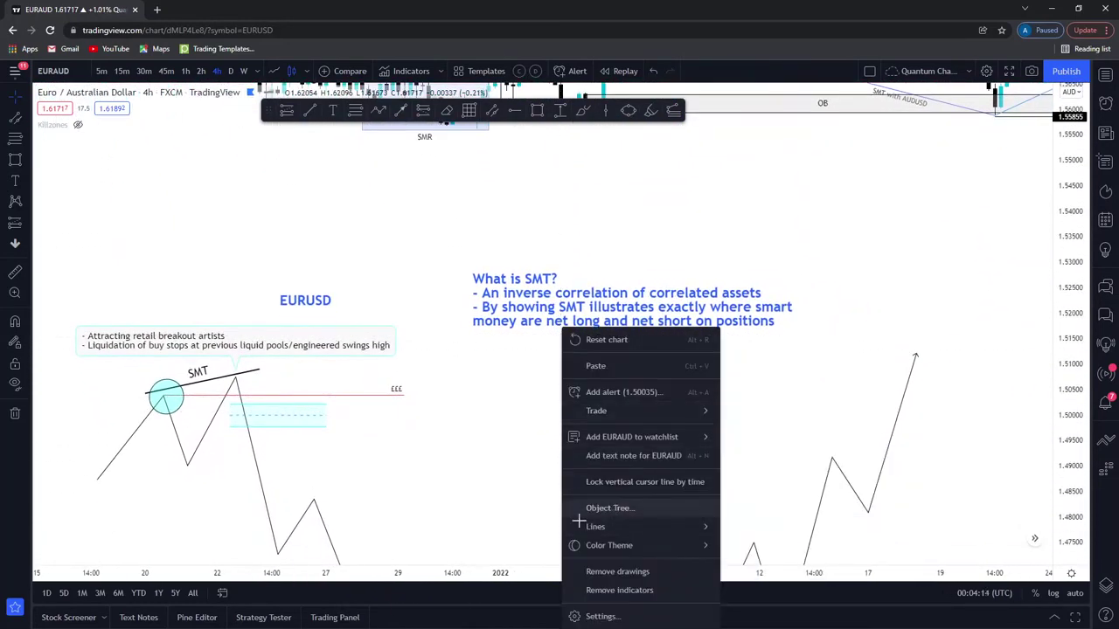
click(582, 509)
click(995, 129)
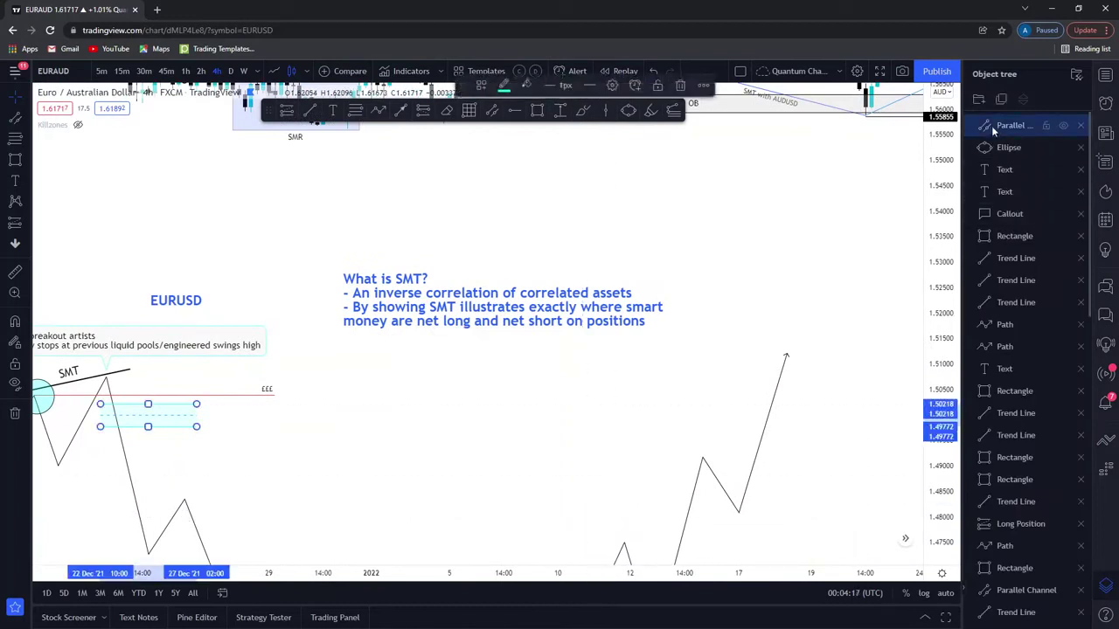
shift+click(1010, 306)
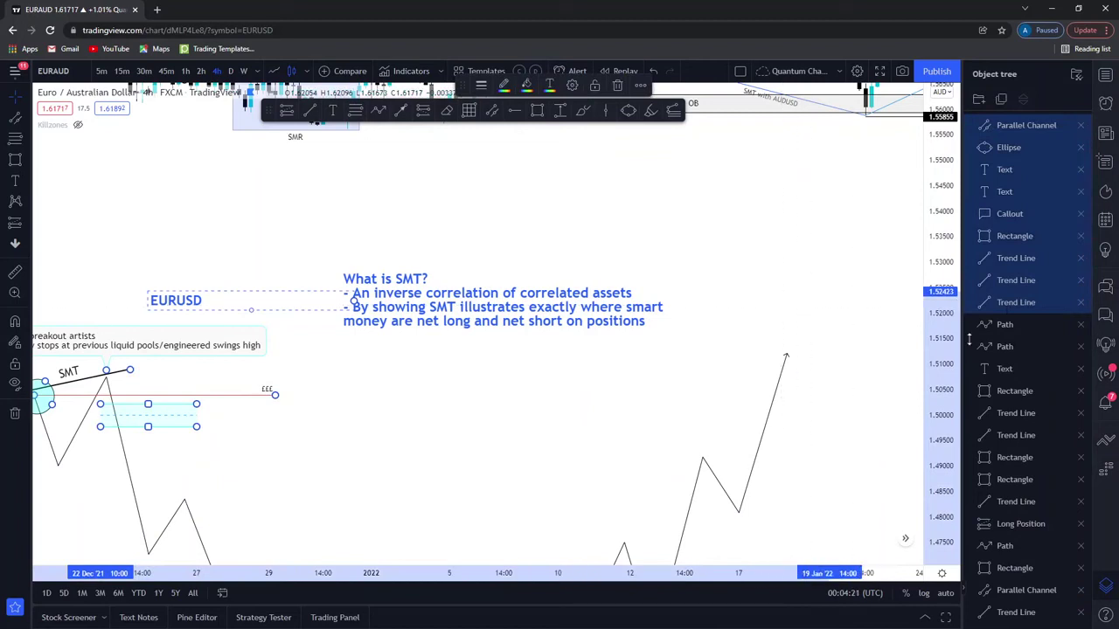
shift+click(1005, 373)
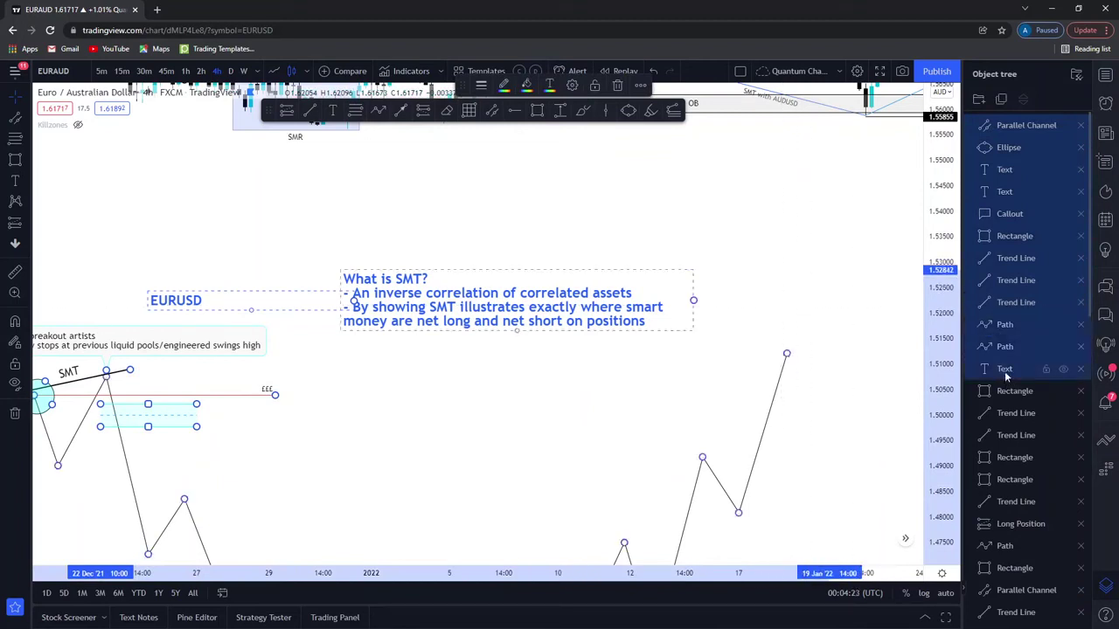
click(978, 100)
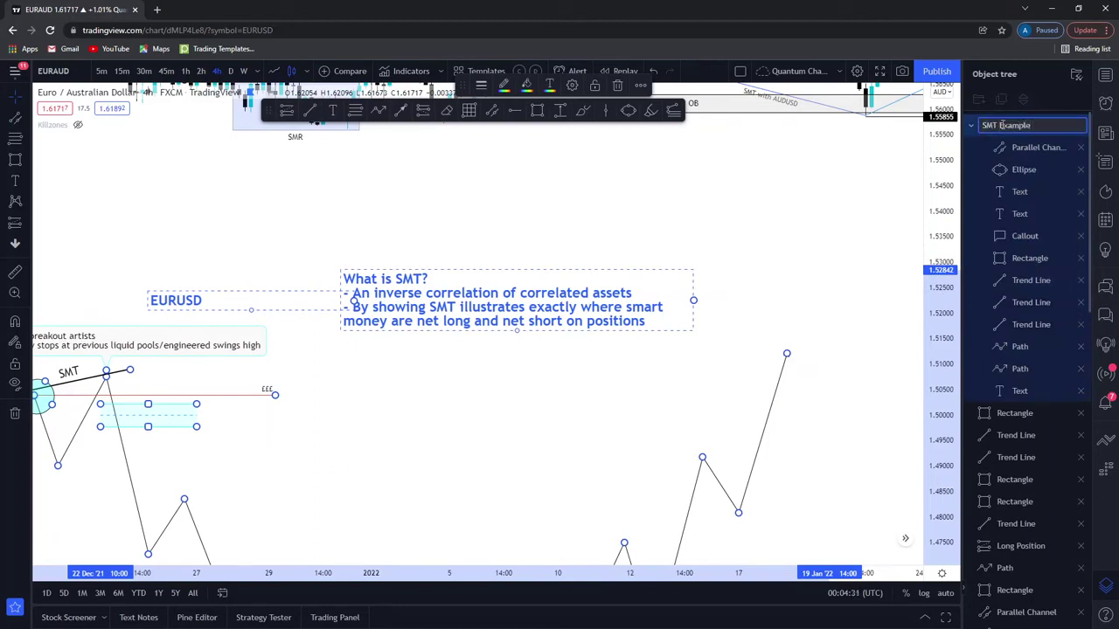
click(844, 236)
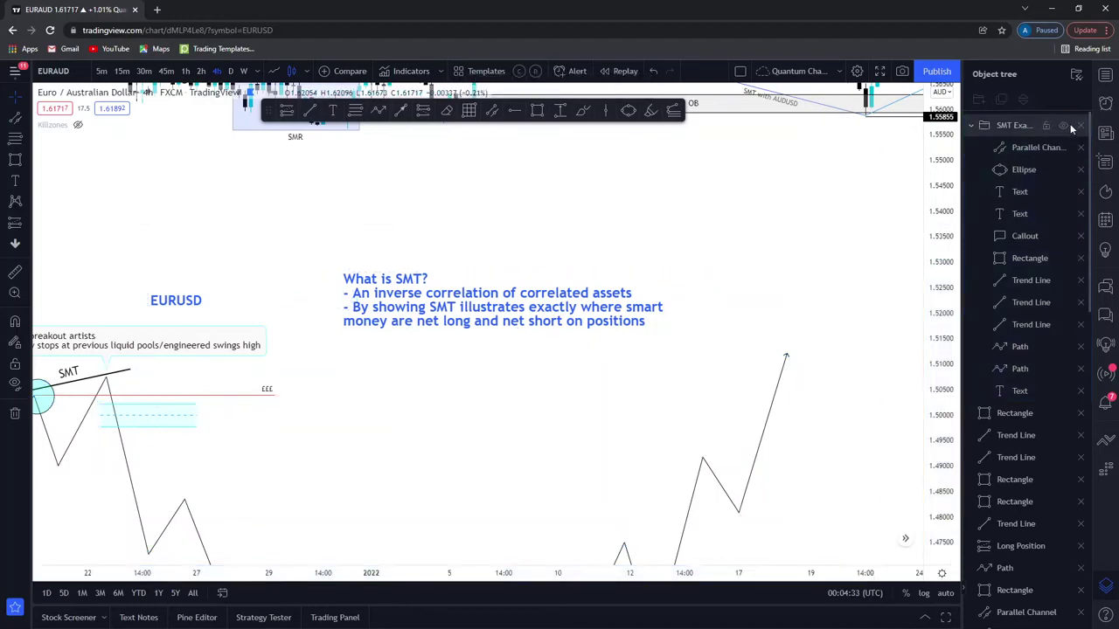
click(1064, 126)
- Close the object tree panel and pan the EURAUD chart across the consolidation and latest February bars
scroll(771, 309, down, 3)
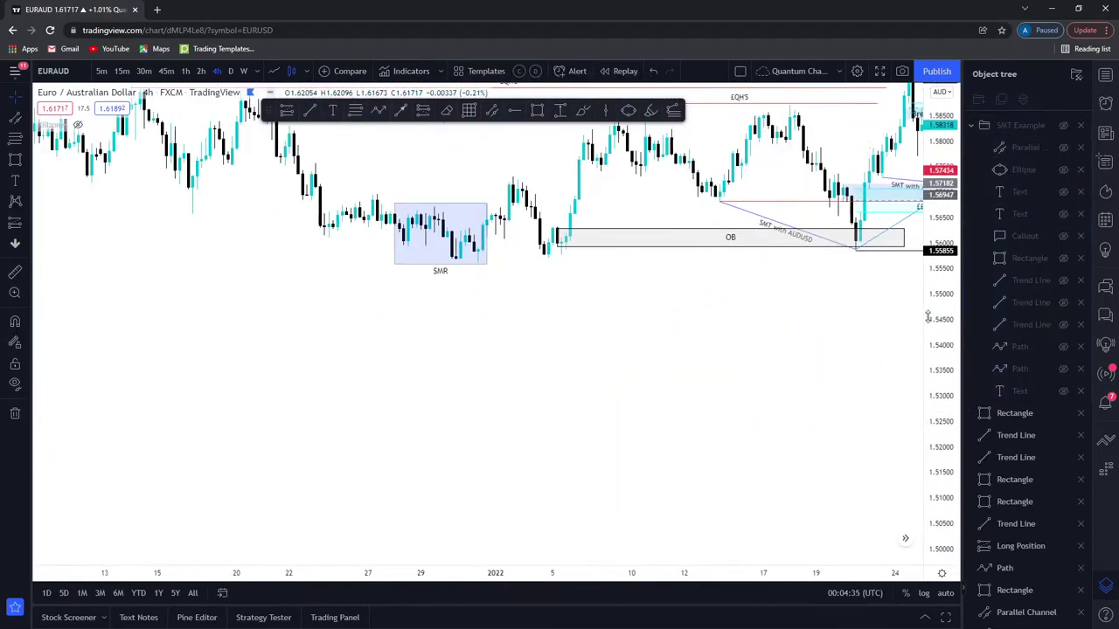
scroll(740, 447, down, 5)
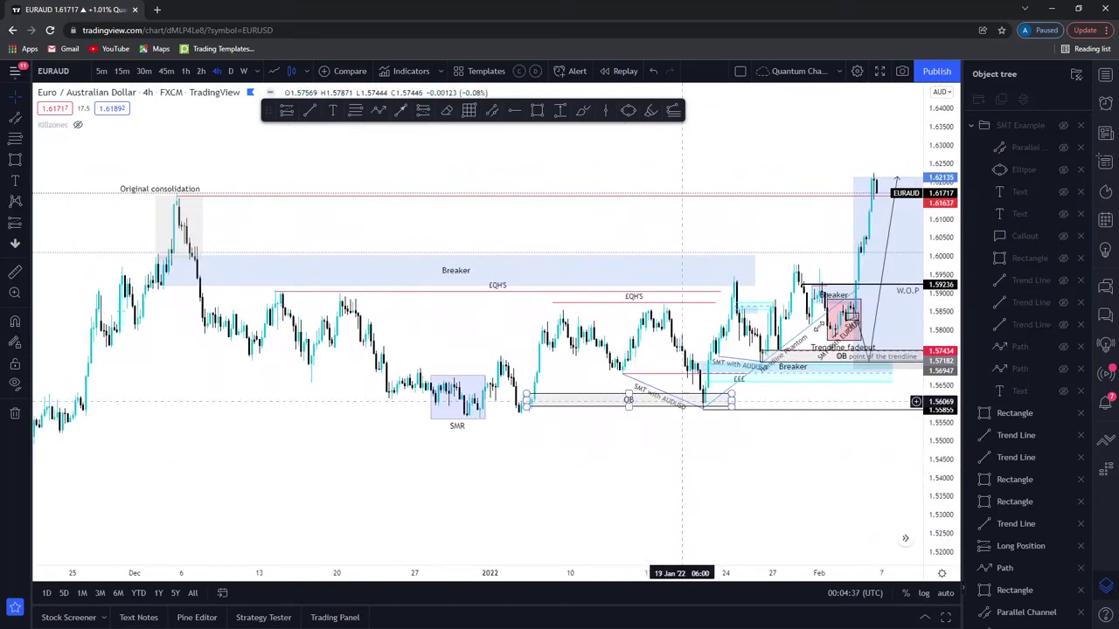
click(1106, 76)
scroll(957, 140, up, 4)
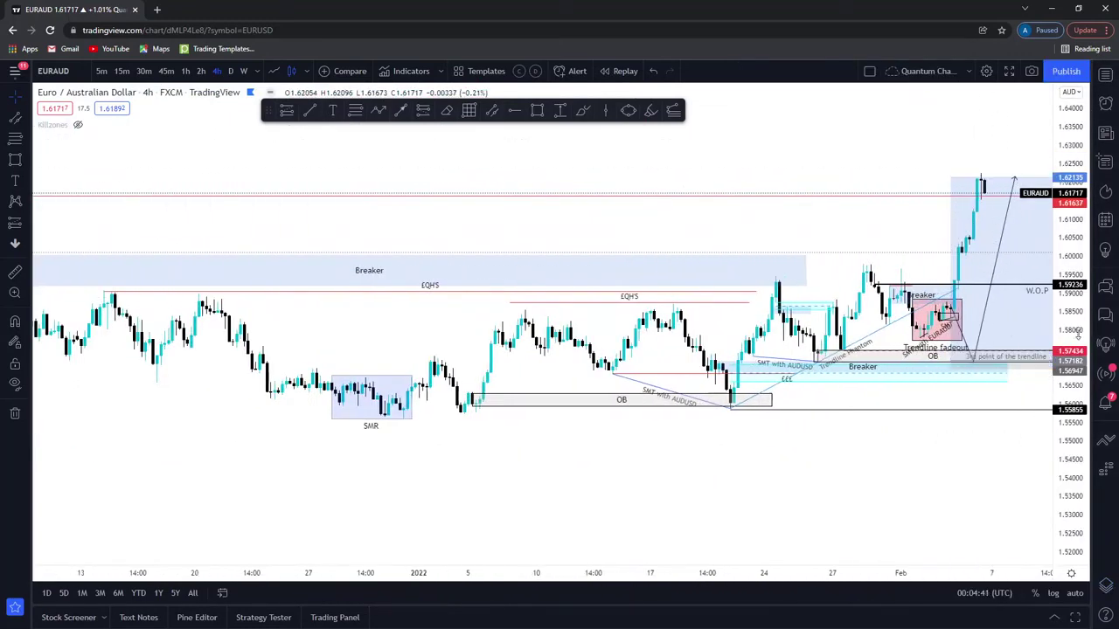
scroll(864, 200, down, 4)
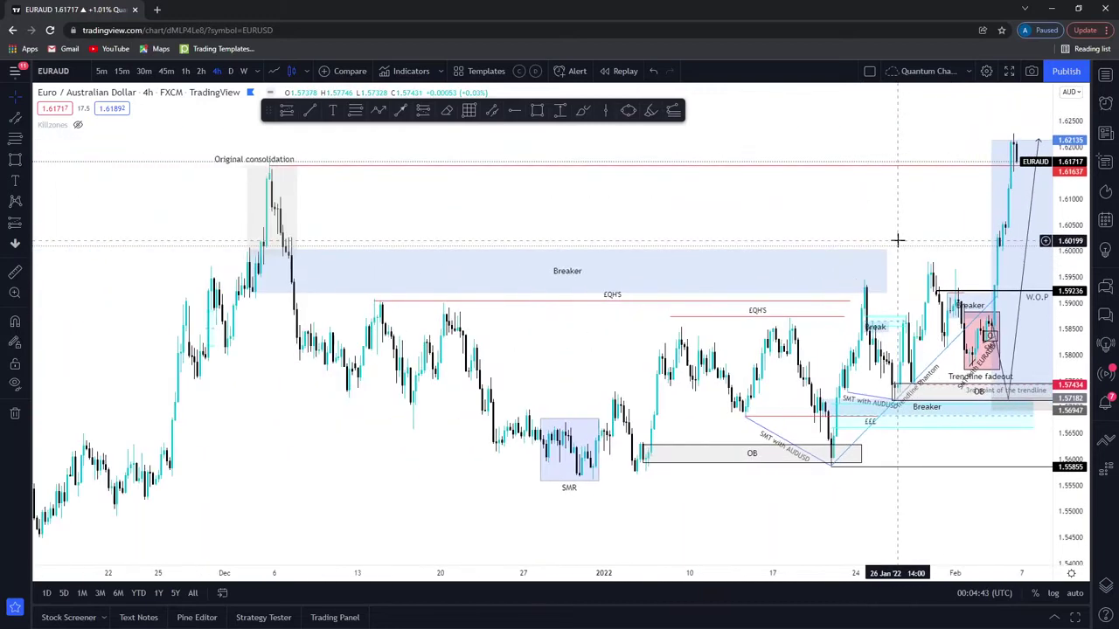
drag(676, 193, 674, 225)
scroll(674, 226, up, 2)
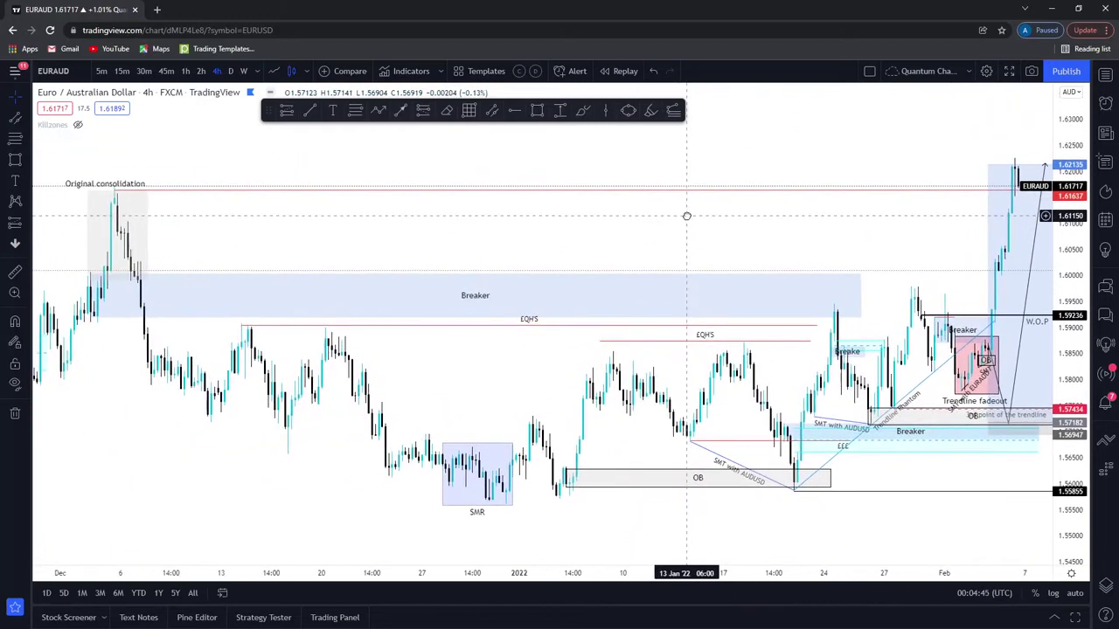
scroll(682, 222, down, 1)
scroll(682, 222, up, 1)
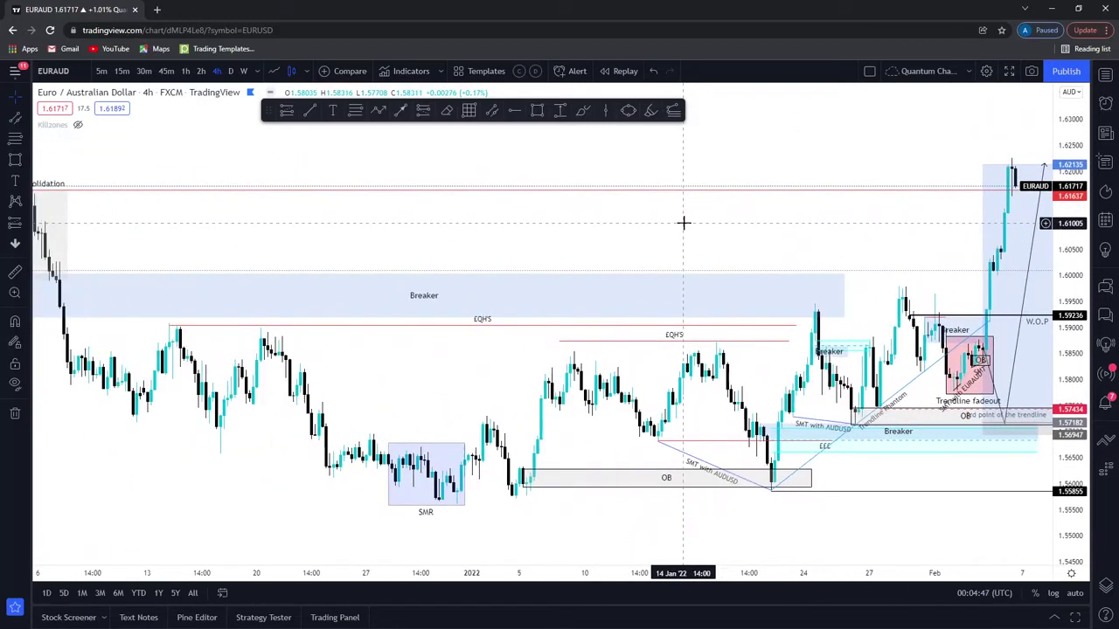
drag(682, 221, 759, 235)
drag(607, 283, 373, 252)
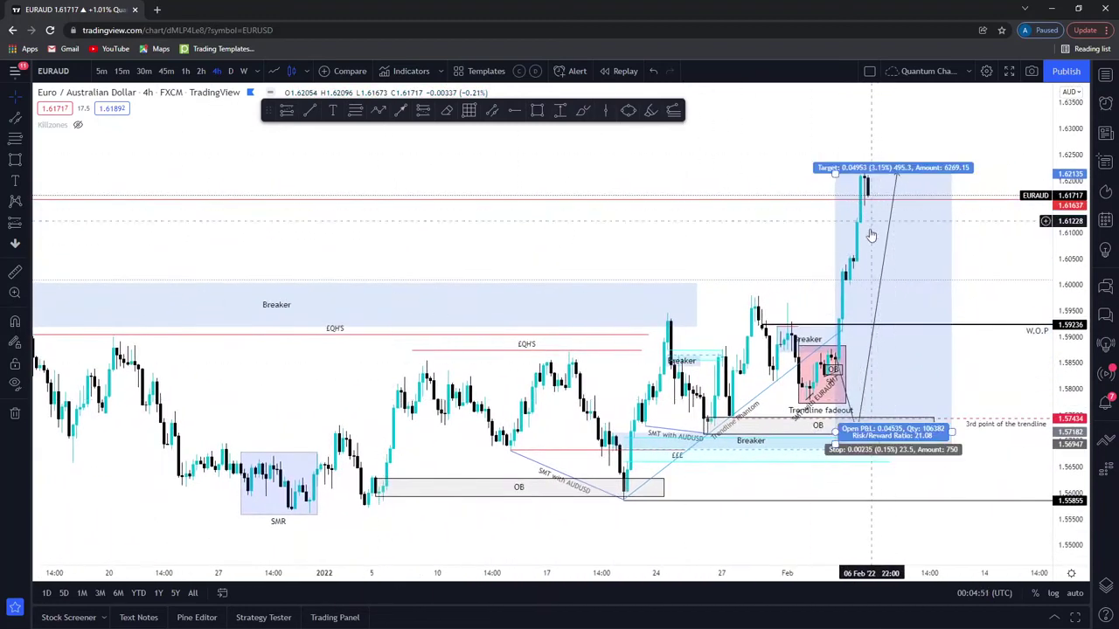
scroll(690, 193, up, 2)
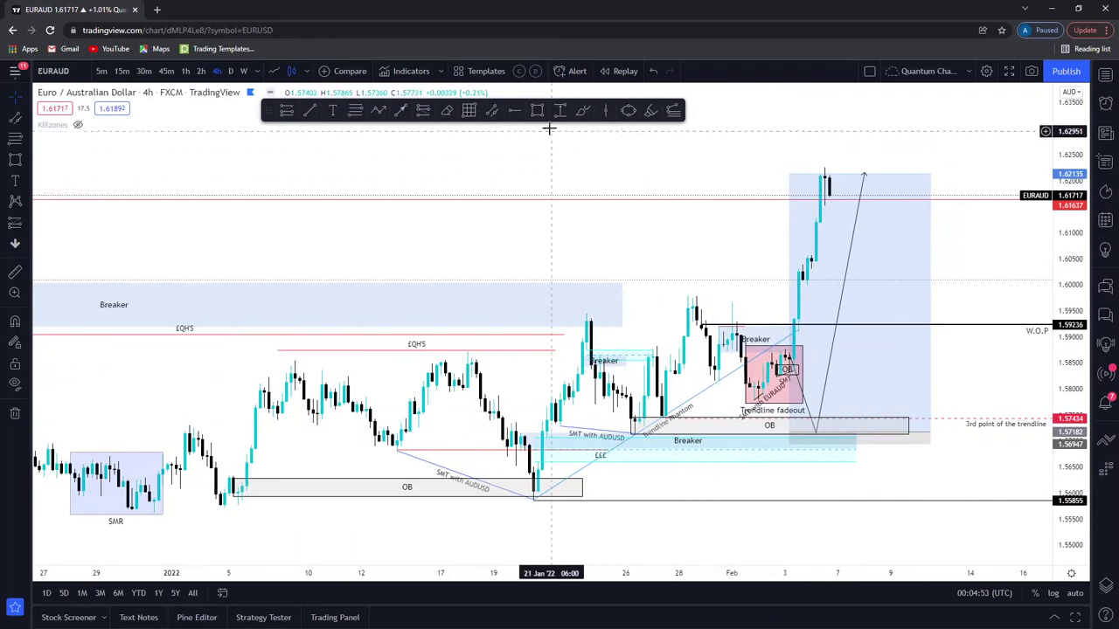
- Draw a grey box over the late-January to early-February consolidation above the OB zone
click(656, 347)
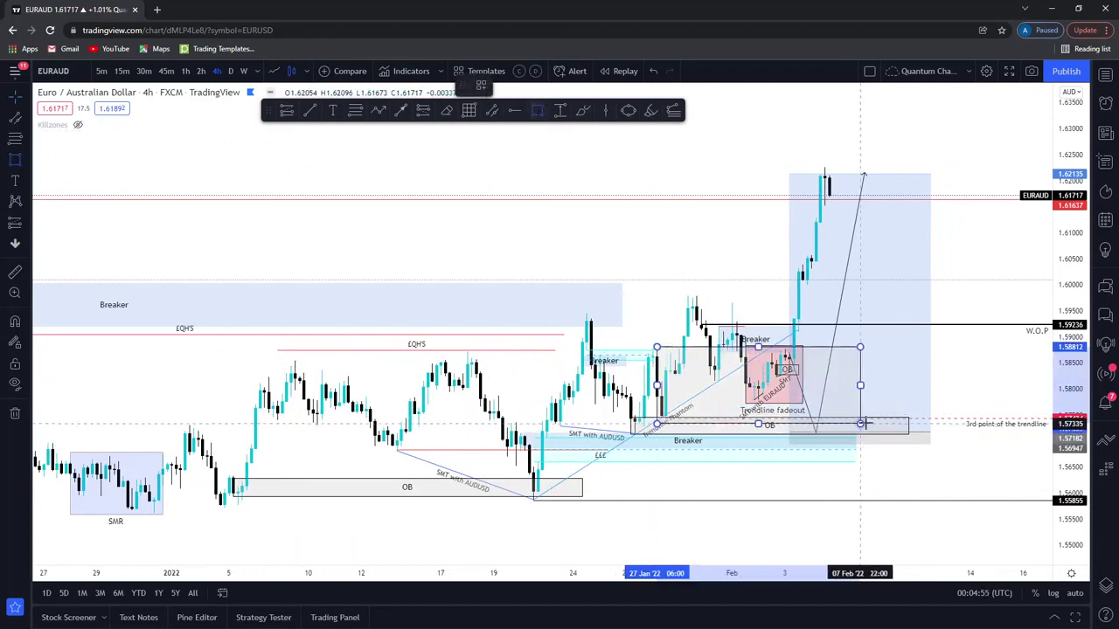
click(878, 418)
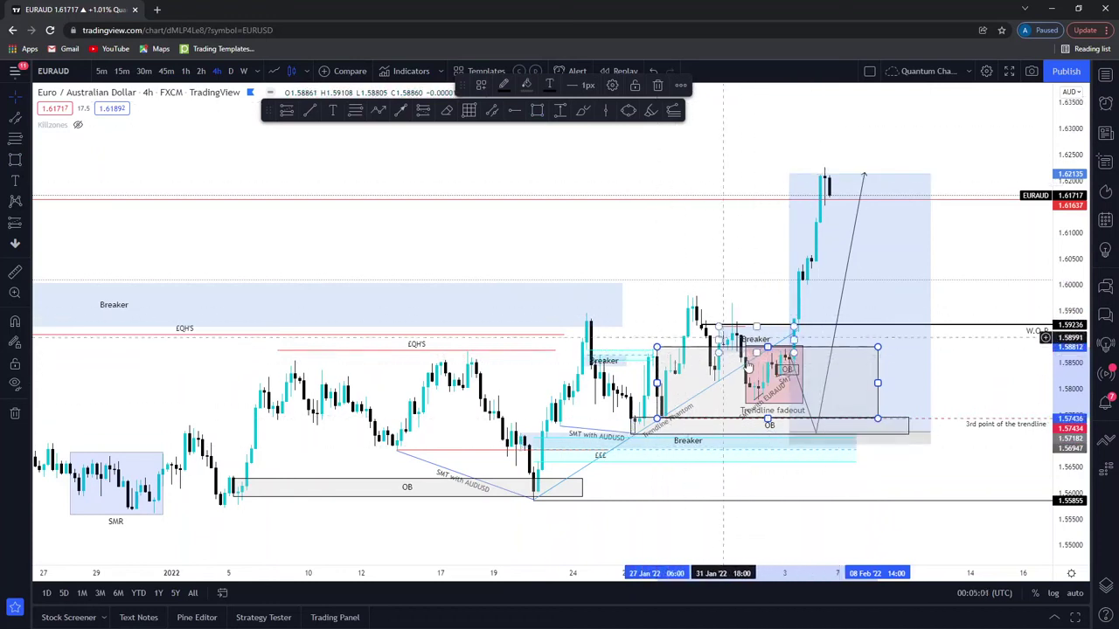
mouse_move(822, 158)
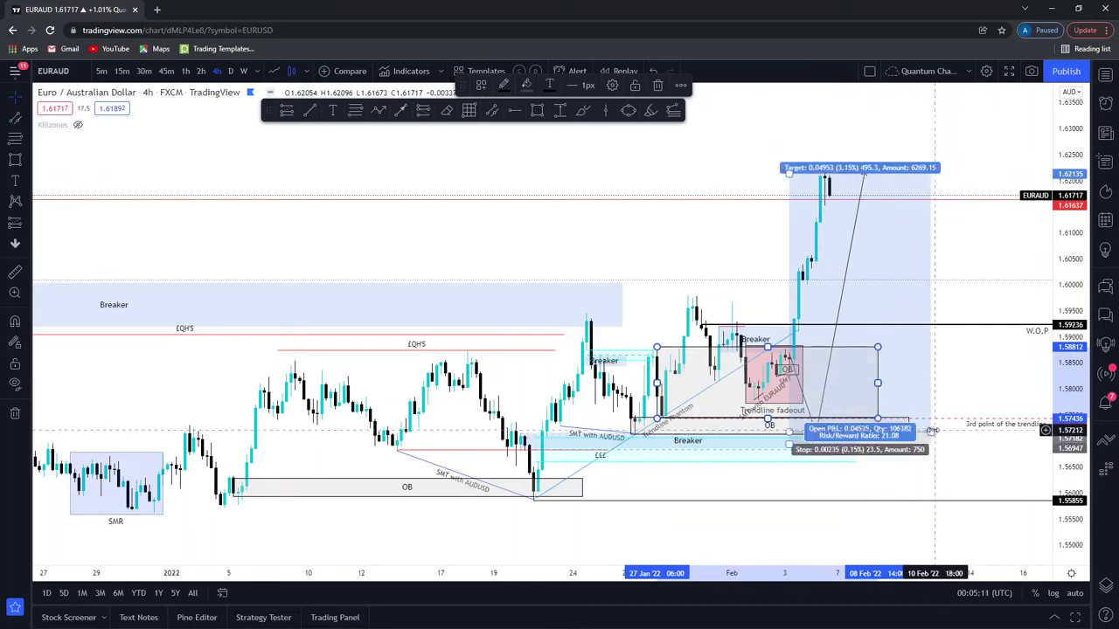
mouse_move(962, 402)
mouse_down()
mouse_move(973, 370)
mouse_move(971, 395)
mouse_up()
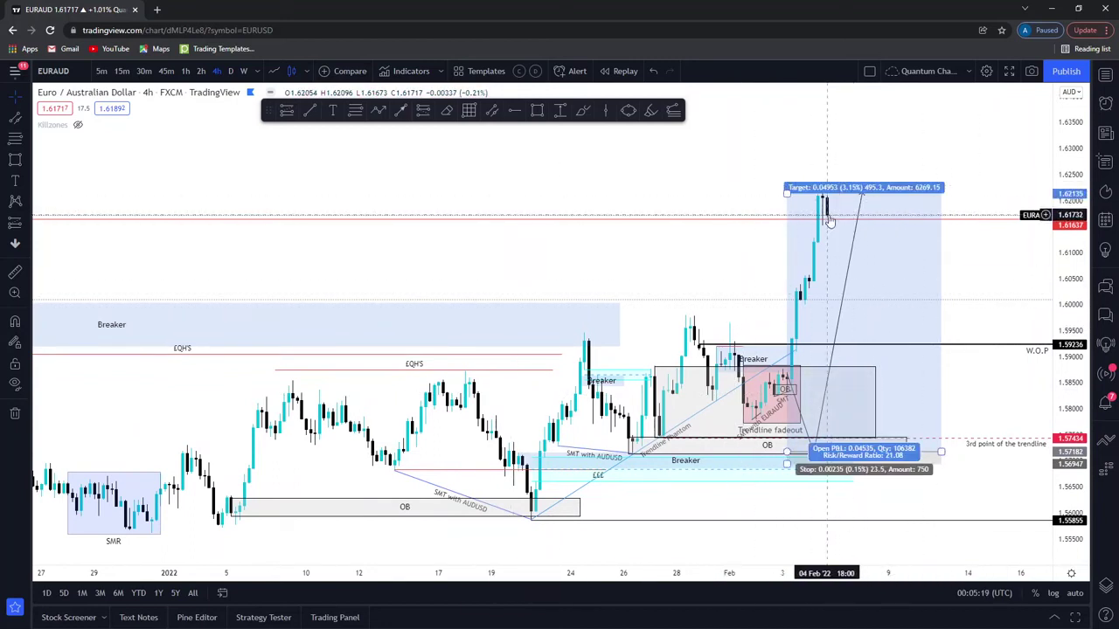
drag(697, 219, 722, 184)
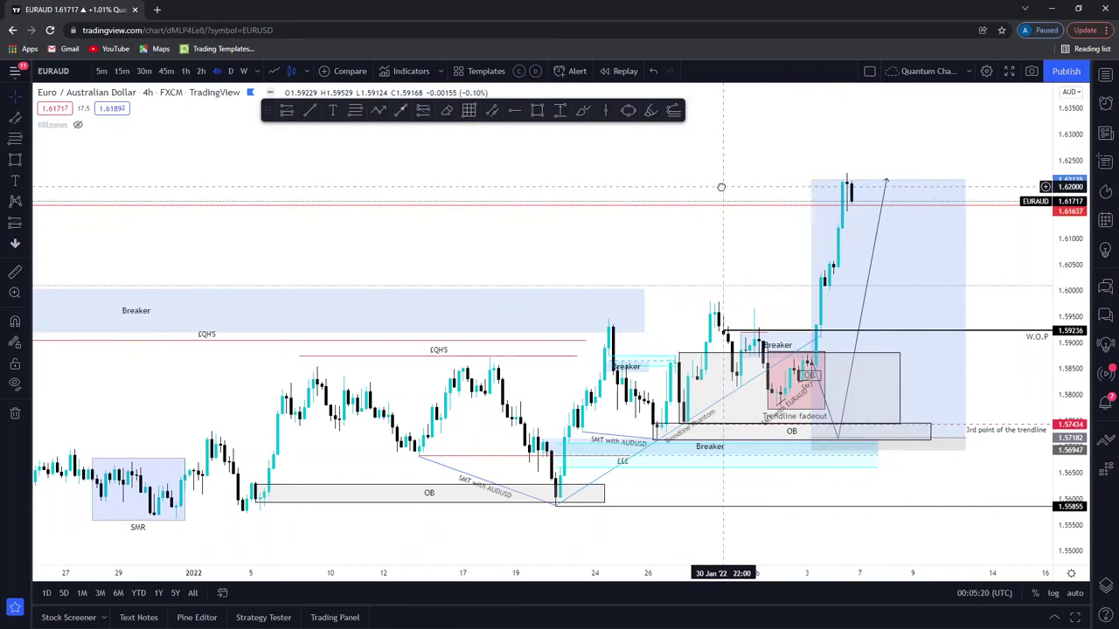
- Check the 1-hour timeframe, return to 4-hour, and delete the grey consolidation box
click(185, 71)
scroll(632, 250, down, 5)
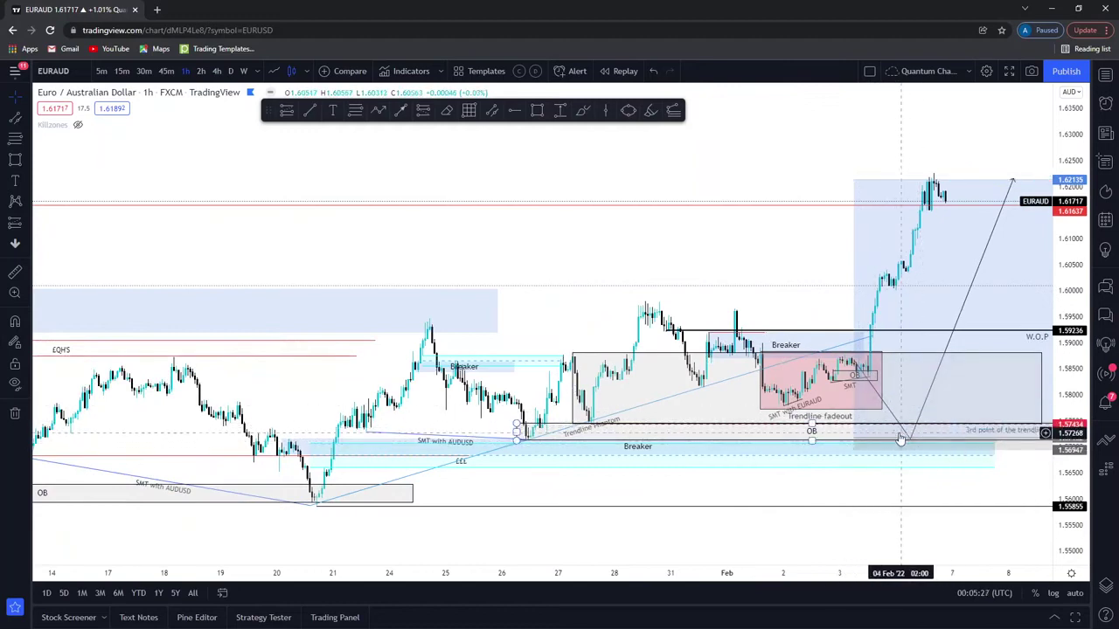
click(216, 72)
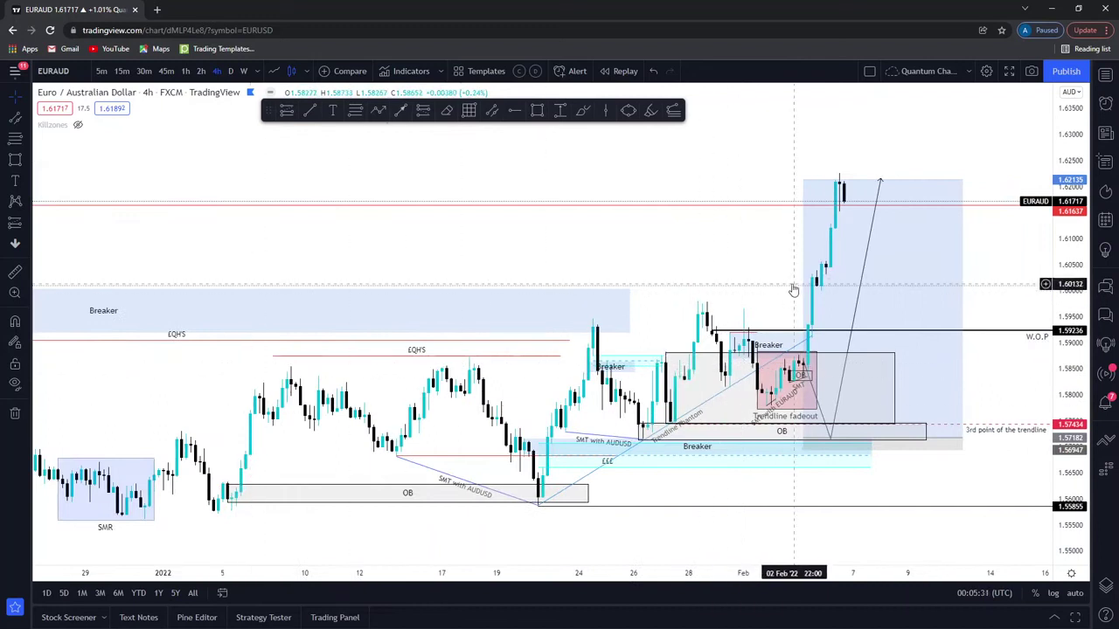
click(697, 355)
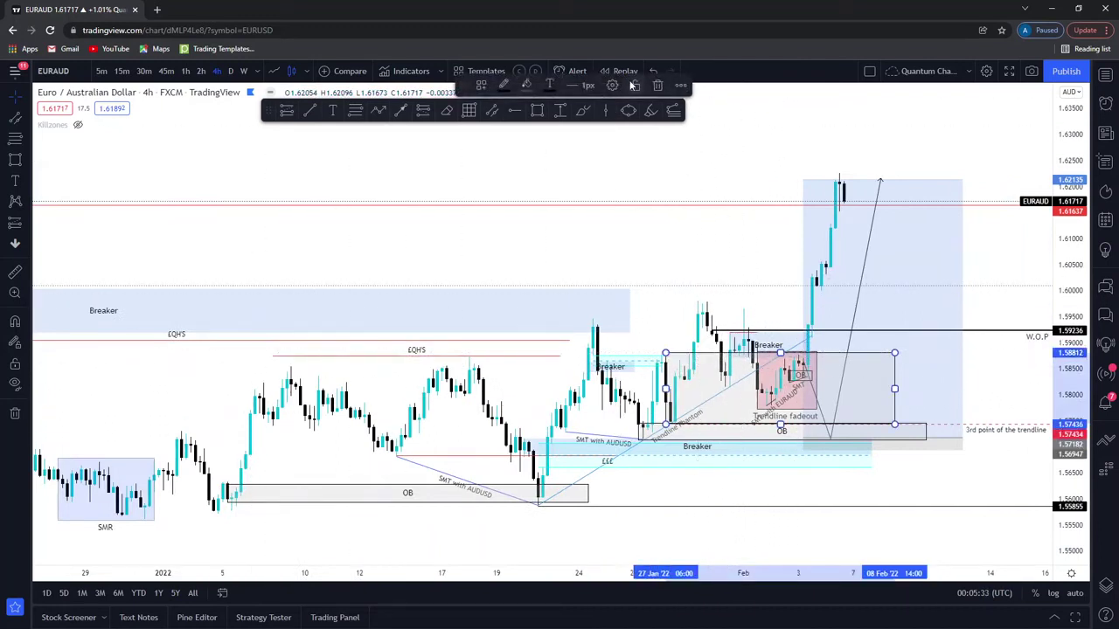
click(657, 84)
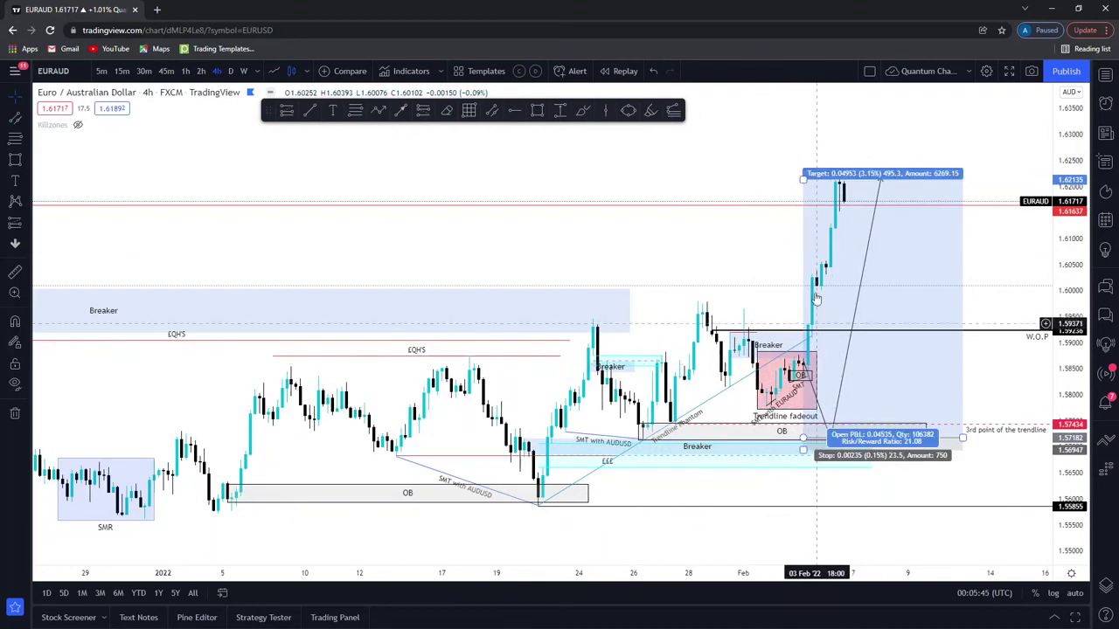
- Zoom and pan the 4-hour EURAUD chart, then select and deselect the OB zone
scroll(762, 290, down, 1)
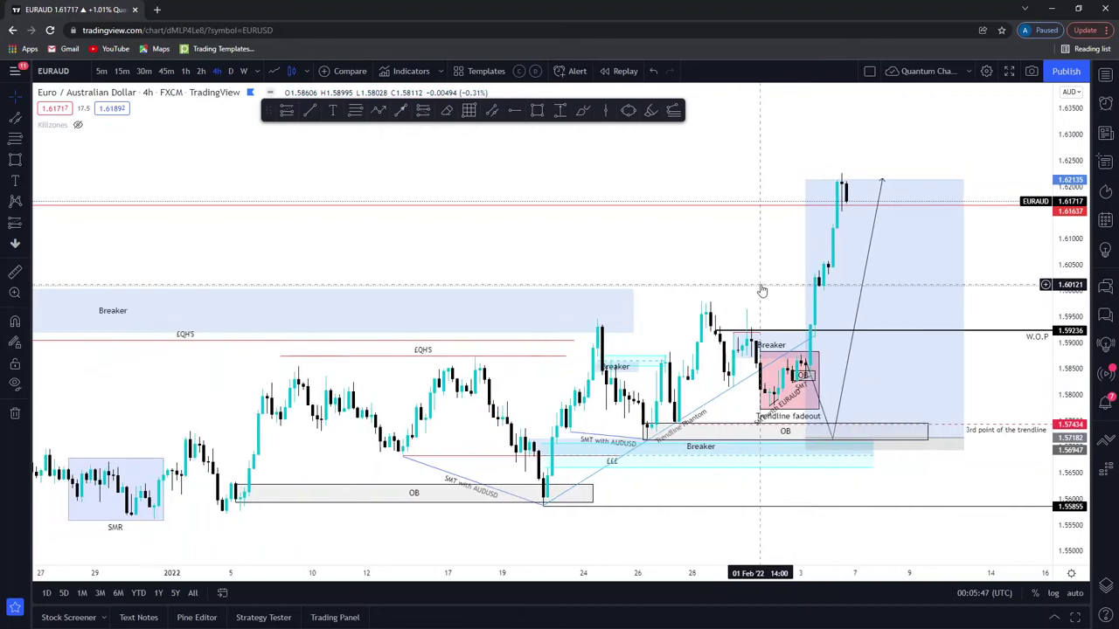
drag(769, 285, 778, 197)
scroll(778, 196, down, 2)
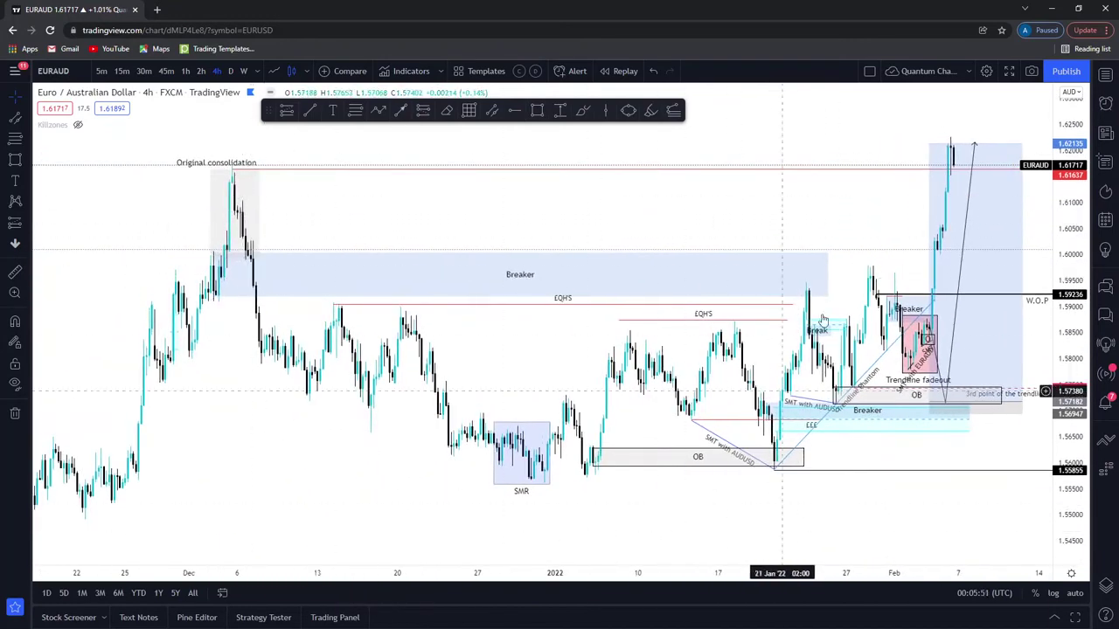
scroll(469, 391, up, 2)
click(650, 464)
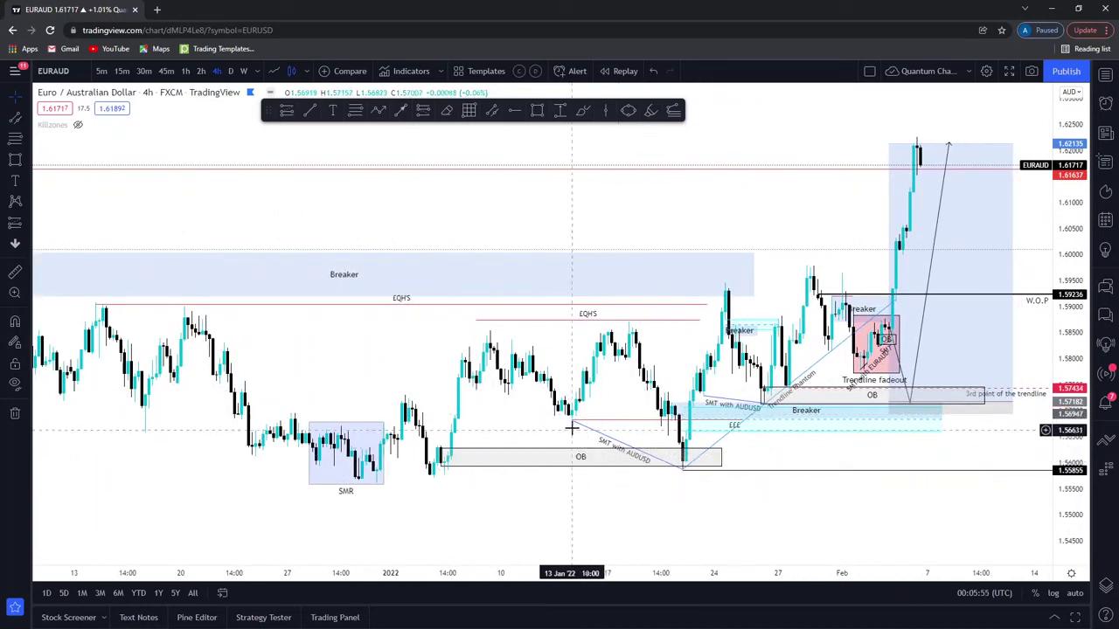
click(676, 472)
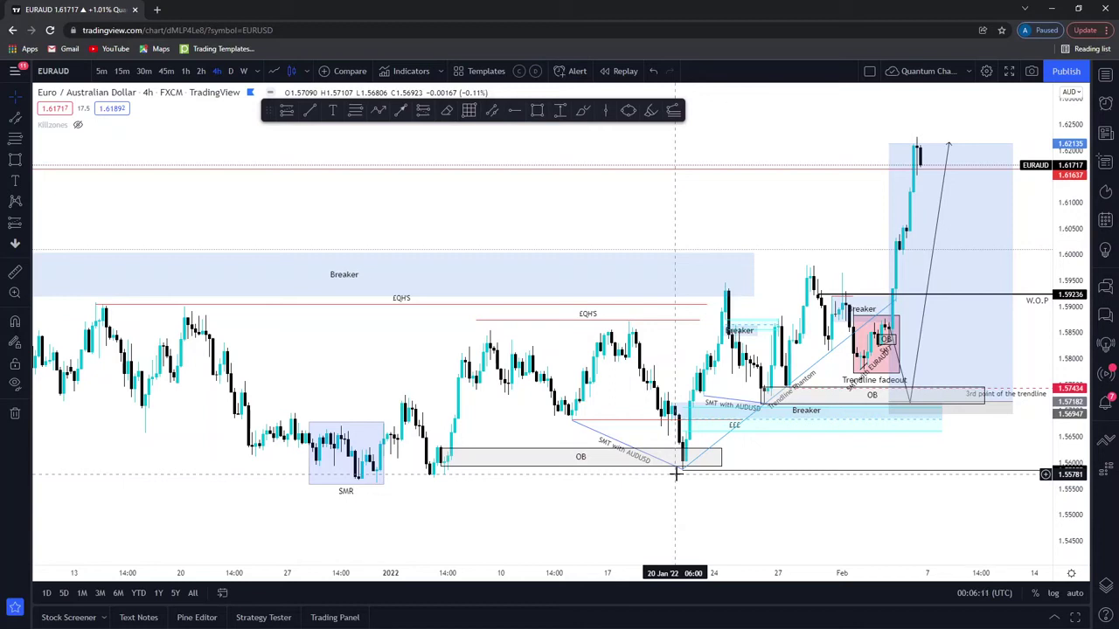
- Switch EURAUD to the 30-minute timeframe and zoom to inspect the drawn zones
click(143, 70)
scroll(294, 262, down, 5)
scroll(313, 312, down, 2)
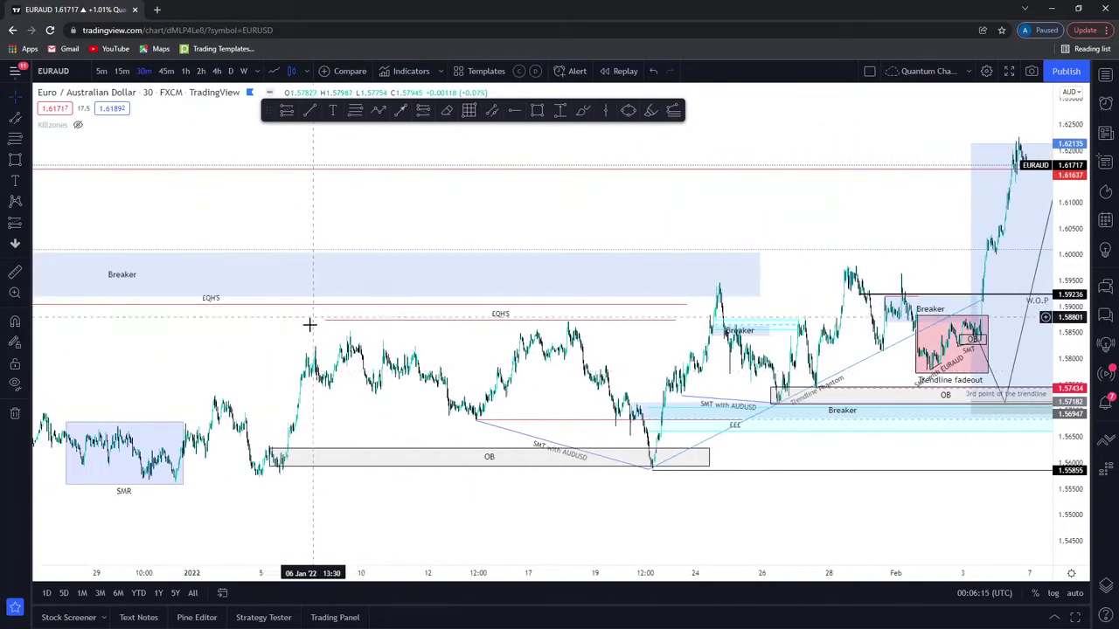
scroll(682, 424, up, 3)
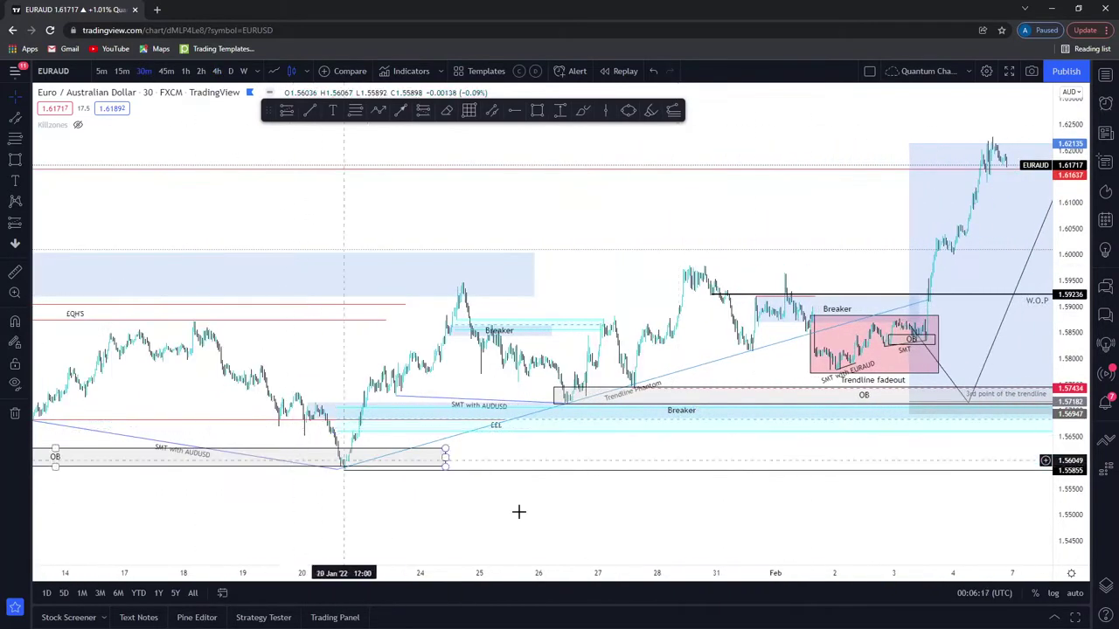
scroll(350, 471, down, 3)
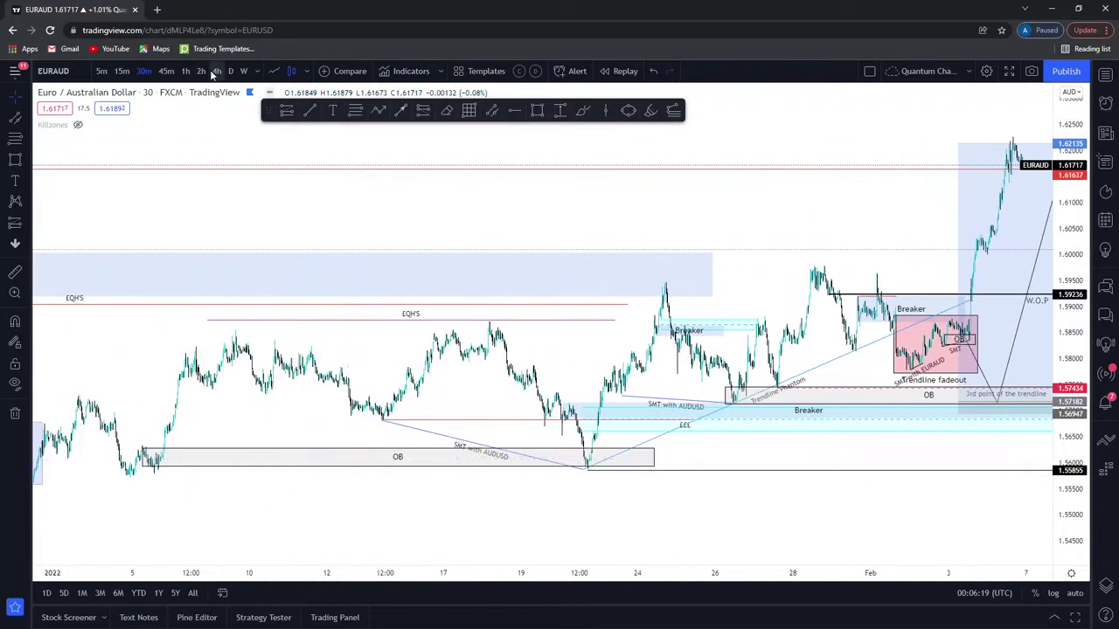
- Return EURAUD to the 4-hour timeframe and pan to the blue Breaker zone, selecting it
click(216, 71)
scroll(805, 364, up, 3)
scroll(805, 363, up, 4)
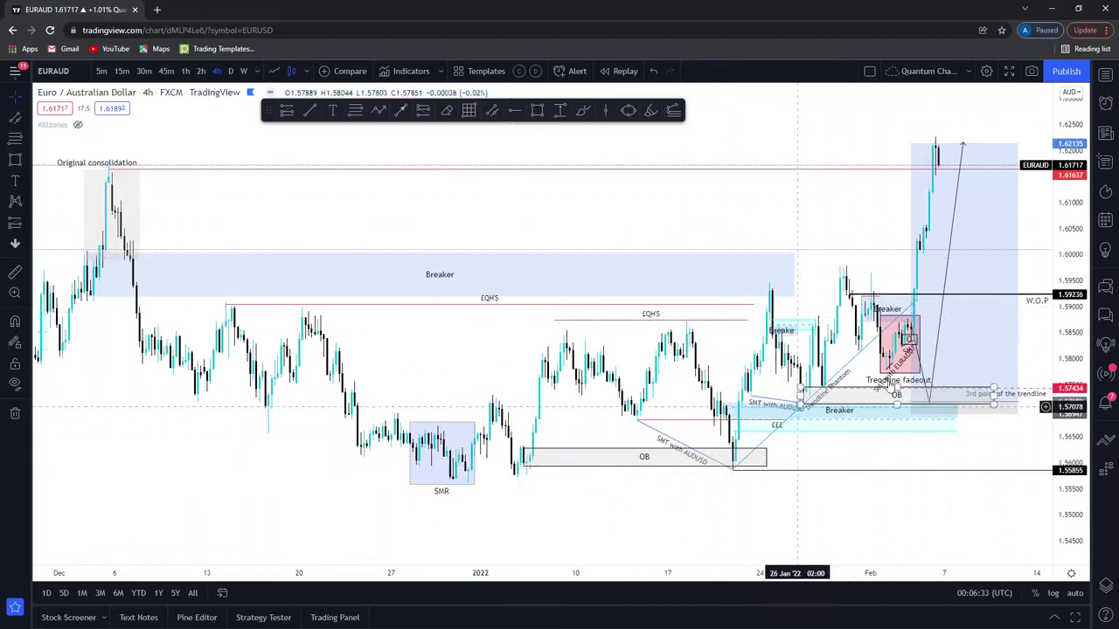
scroll(620, 510, up, 1)
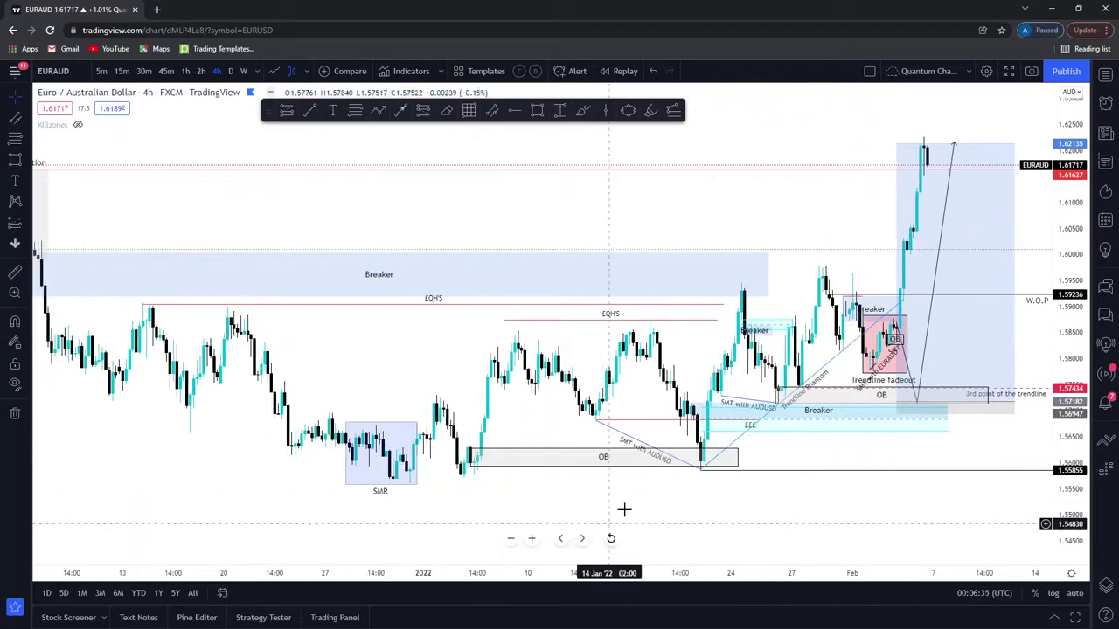
drag(620, 510, 704, 507)
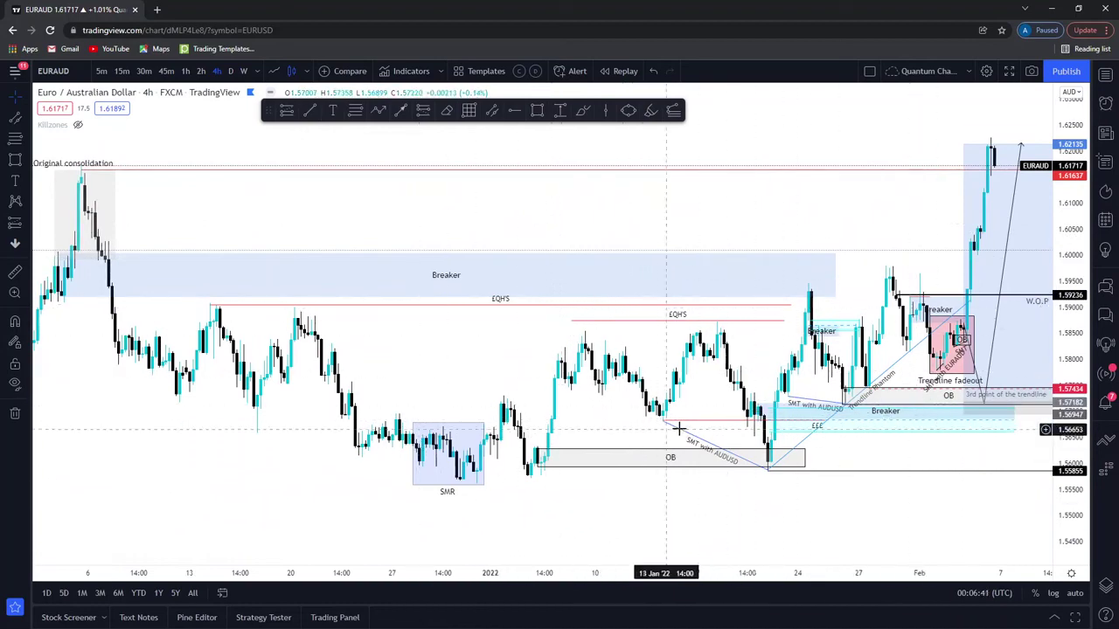
drag(860, 495, 836, 506)
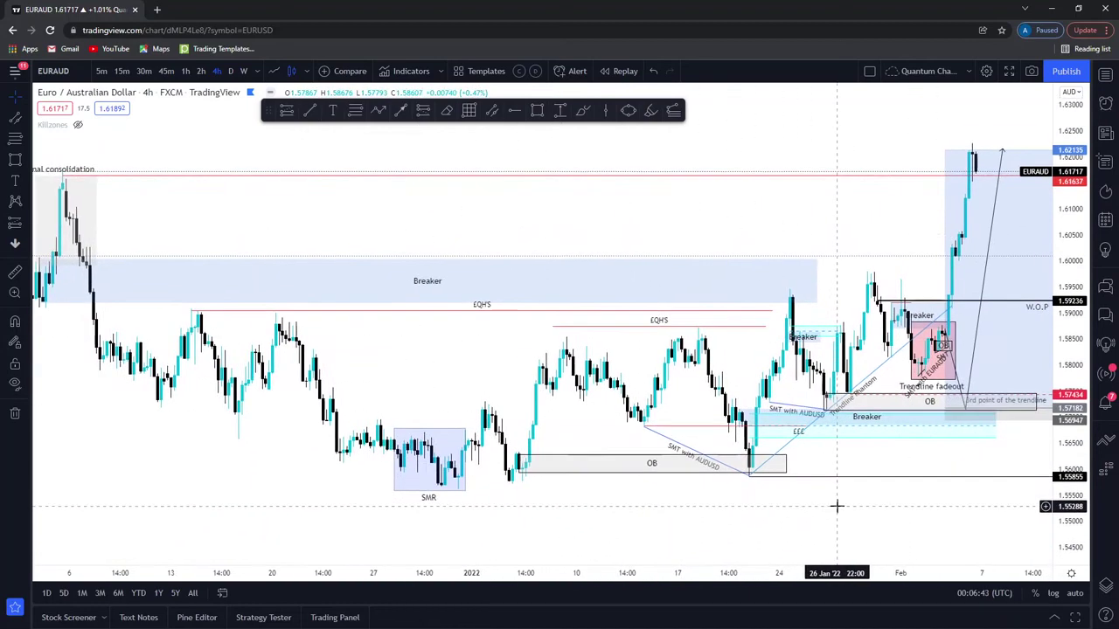
click(785, 287)
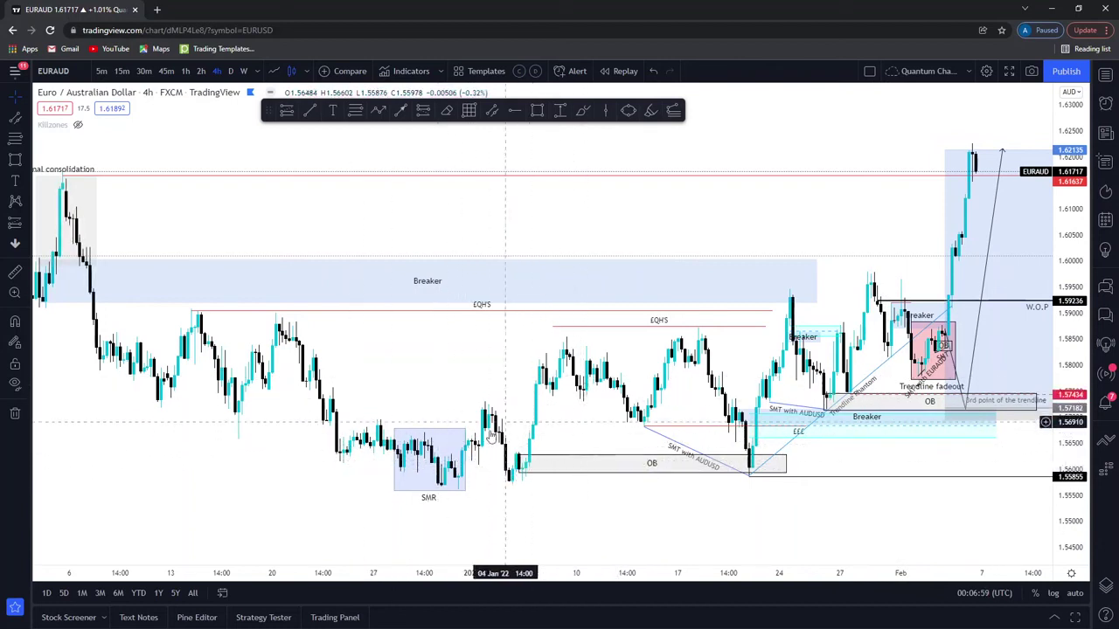
drag(616, 482, 618, 408)
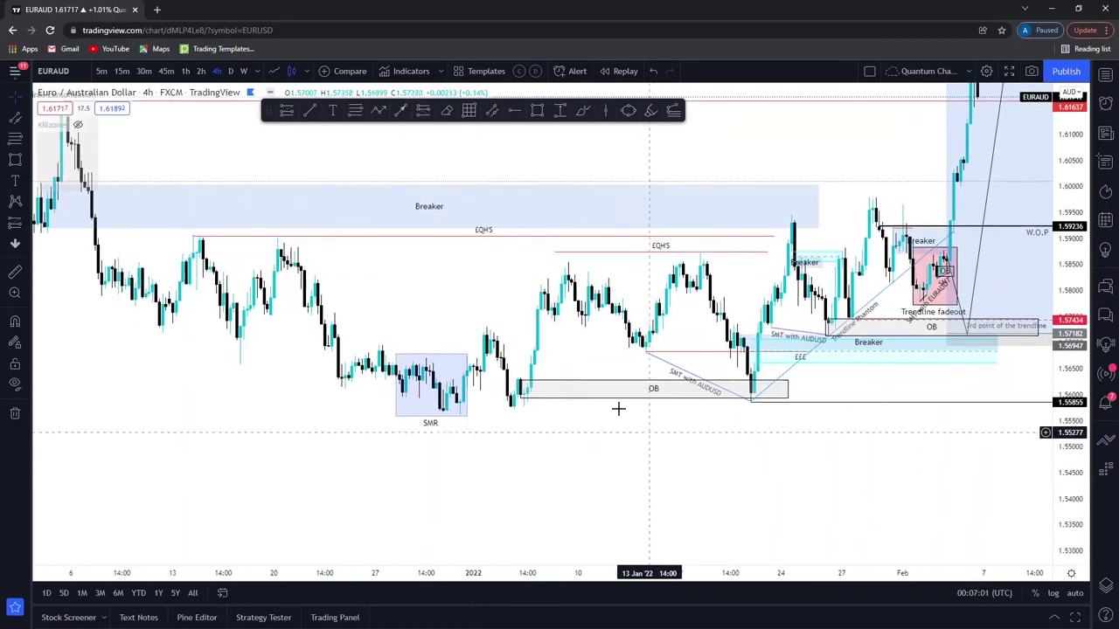
- Remove the AUDUSD comparison overlay from the EURAUD price chart
click(351, 76)
click(434, 271)
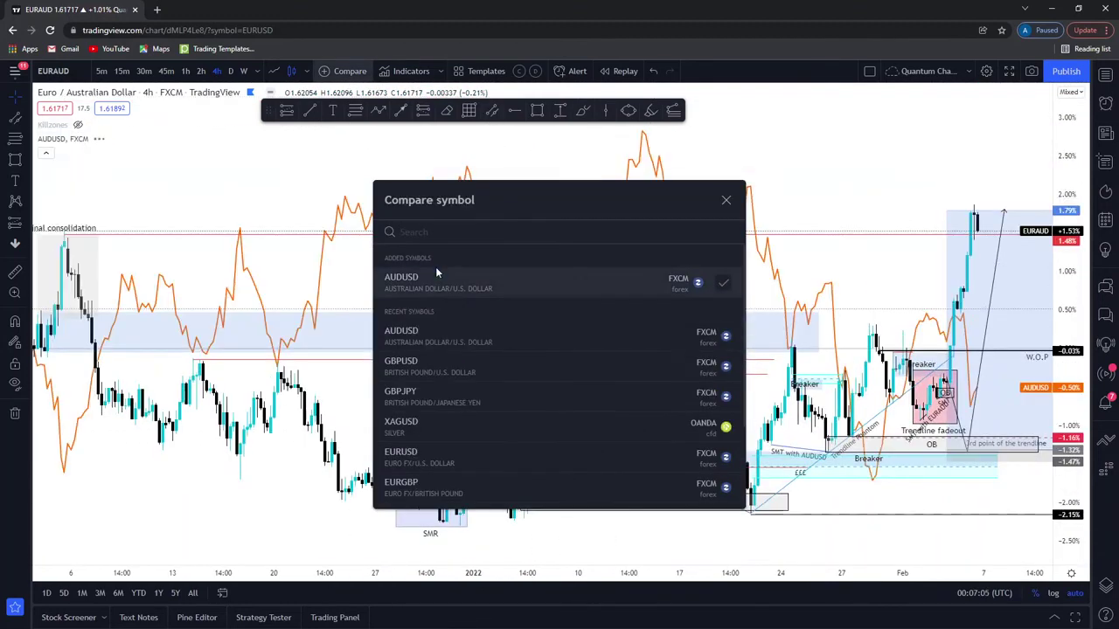
key(Escape)
mouse_move(102, 149)
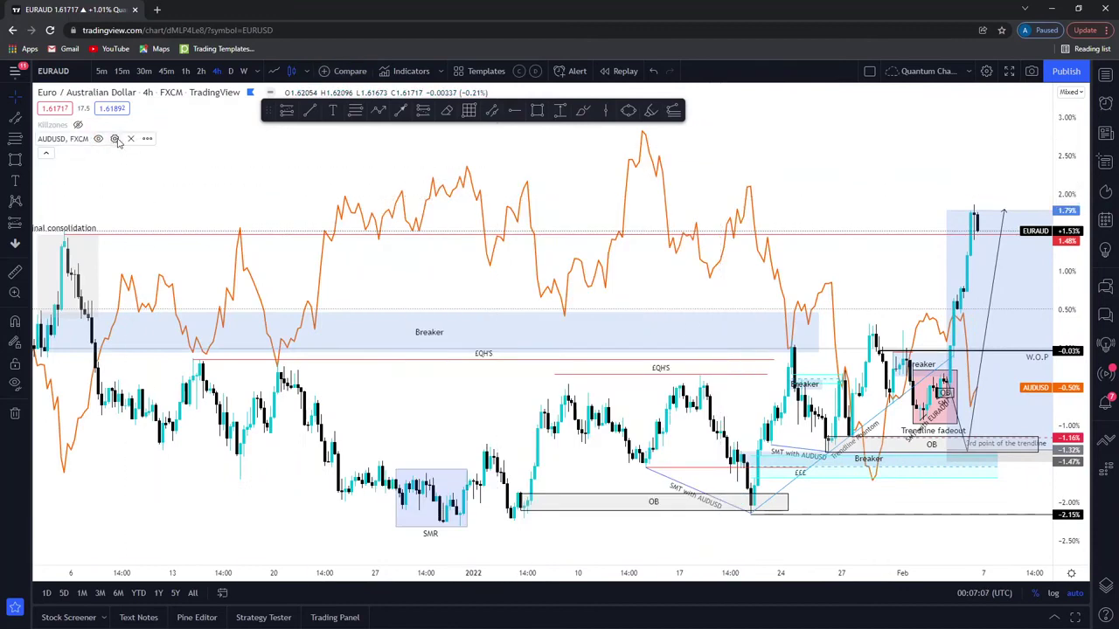
click(131, 139)
- Re-add AUDUSD in its own new pane and set its style to Candles
click(349, 76)
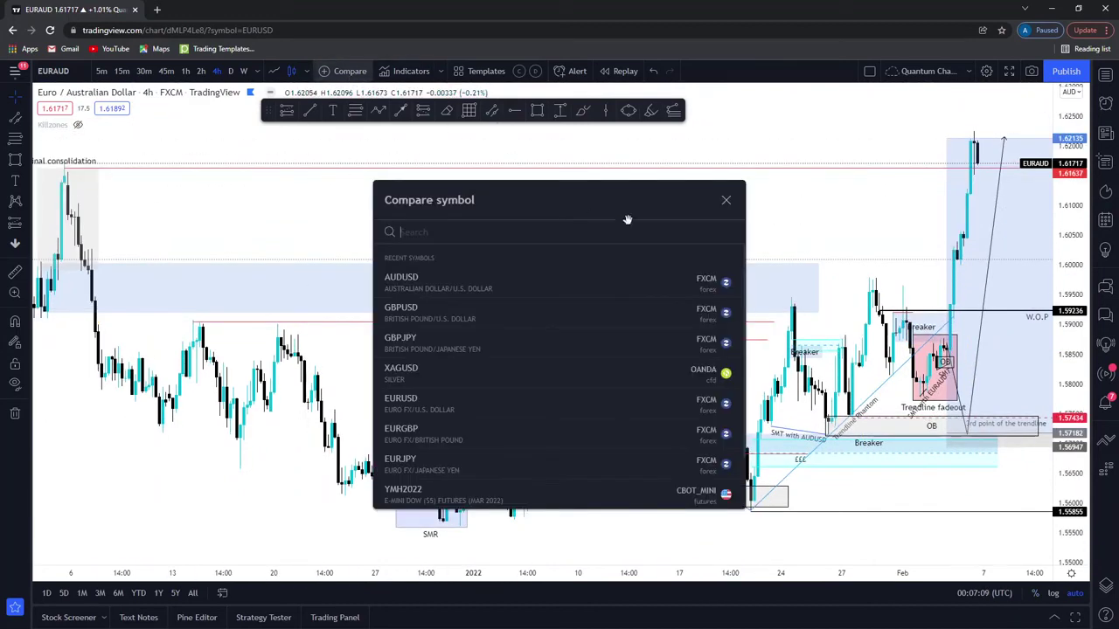
click(709, 283)
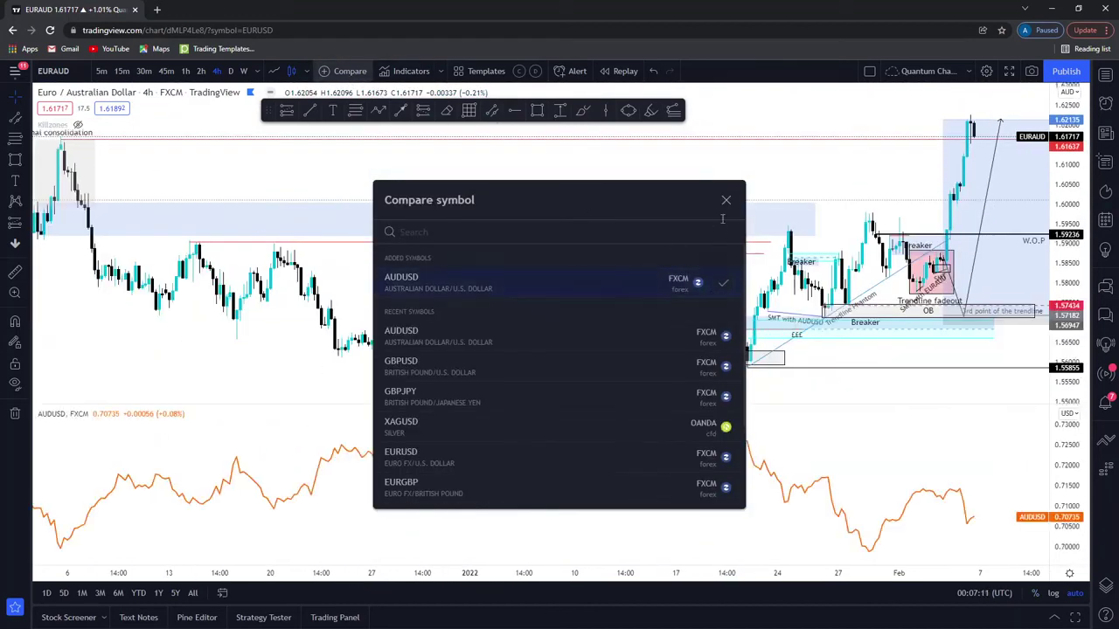
click(725, 200)
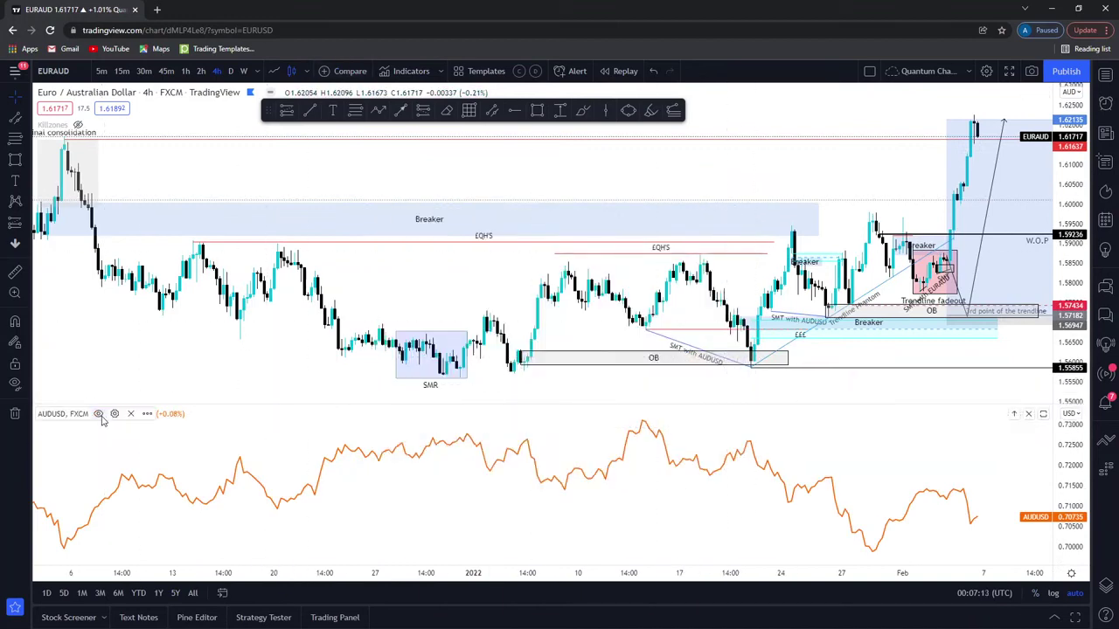
click(114, 414)
click(561, 280)
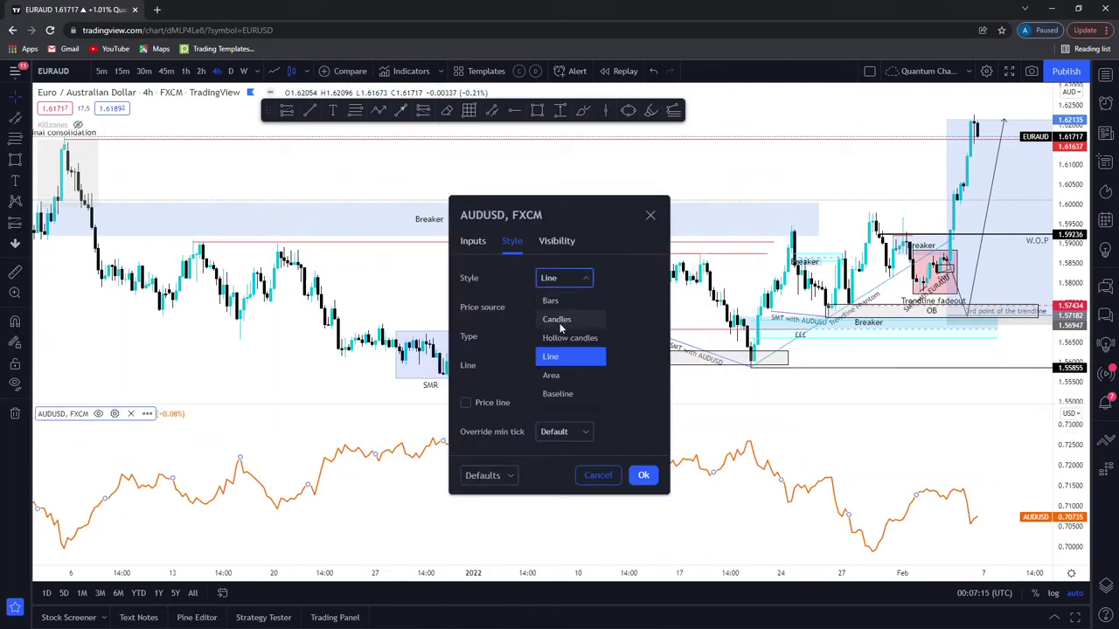
click(556, 320)
click(643, 505)
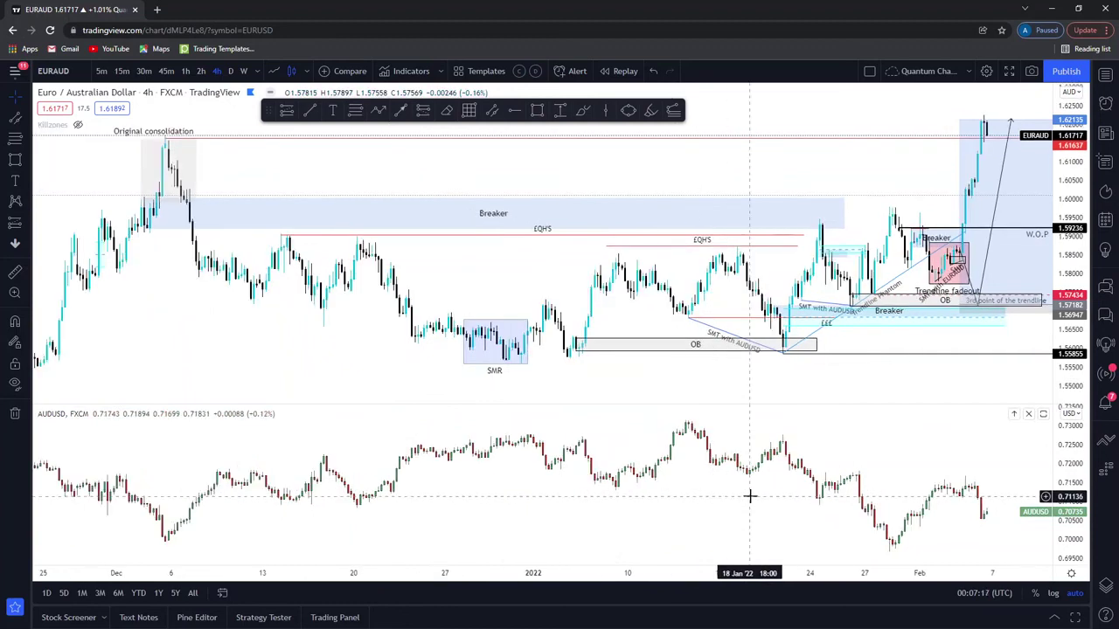
- Draw a red trend line from the mid-January AUDUSD high to the lower later high
scroll(787, 503, up, 2)
scroll(990, 517, up, 2)
scroll(907, 479, up, 2)
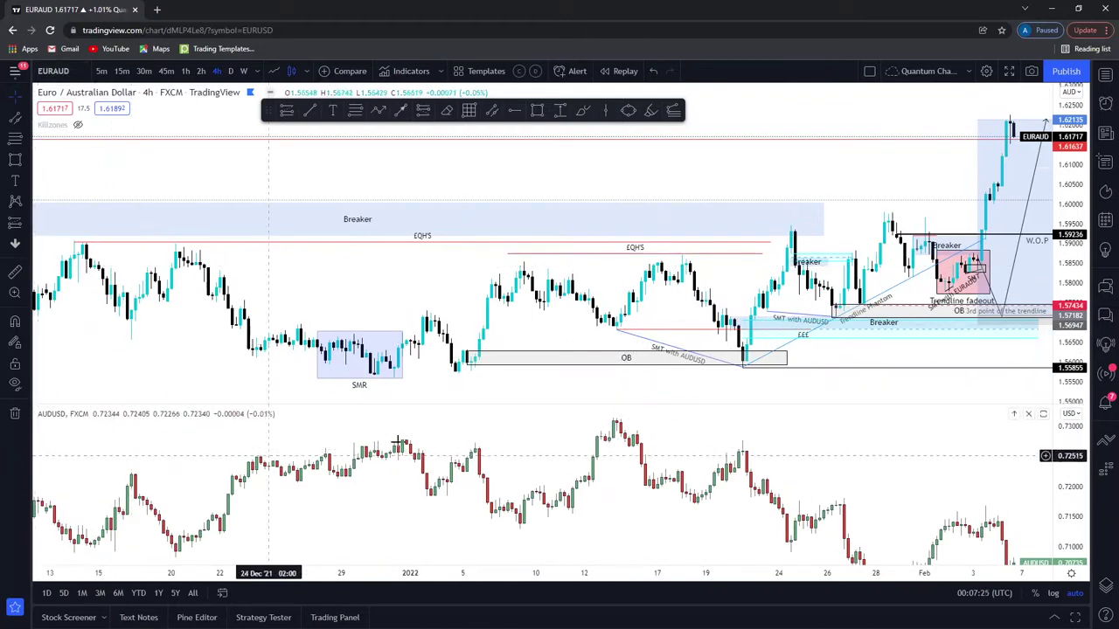
click(616, 420)
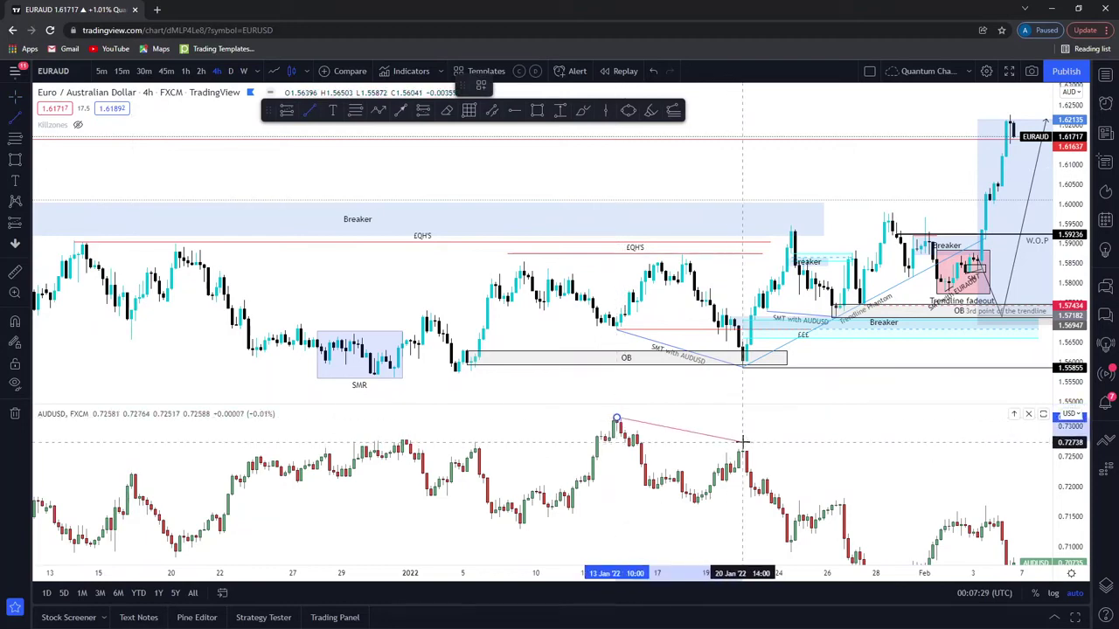
click(741, 441)
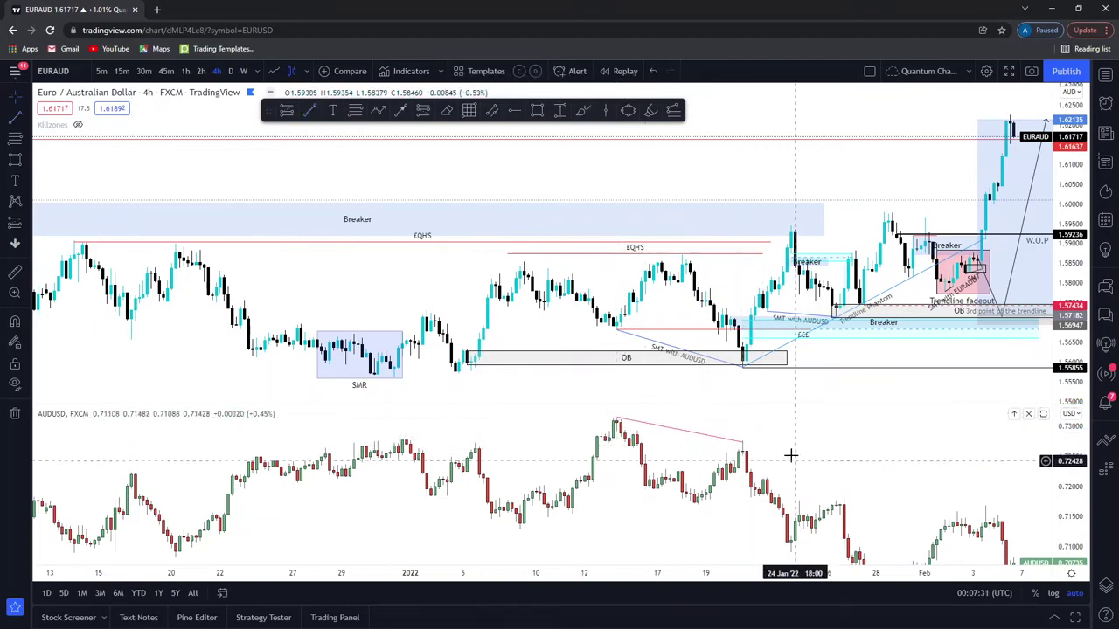
- Pan and zoom the chart slightly earlier in time to review the new line
scroll(794, 461, down, 5)
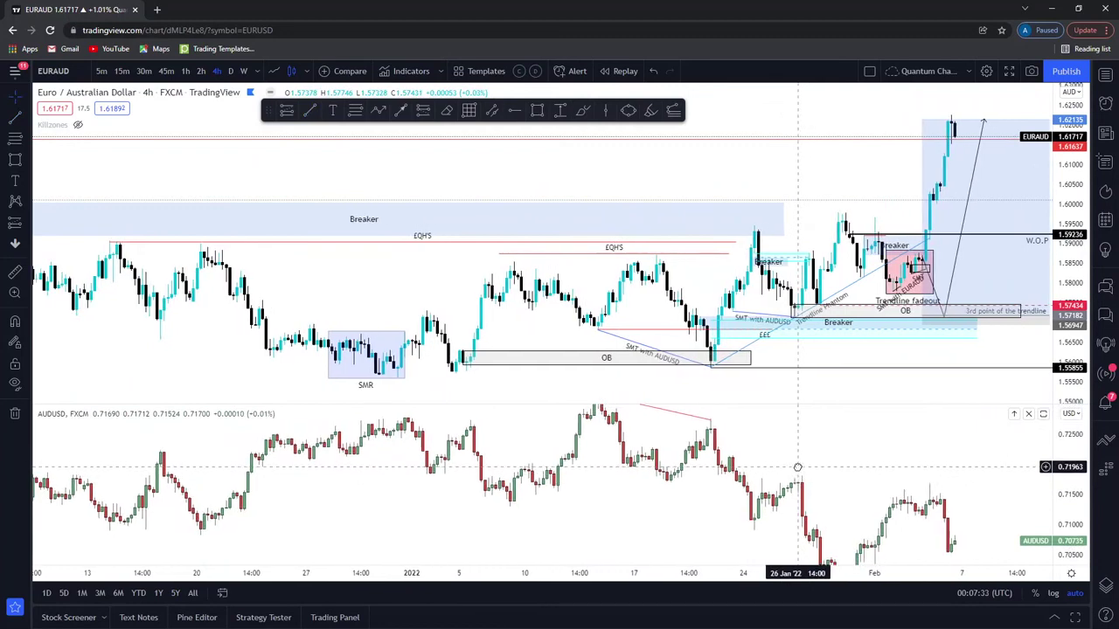
drag(1008, 507, 1003, 497)
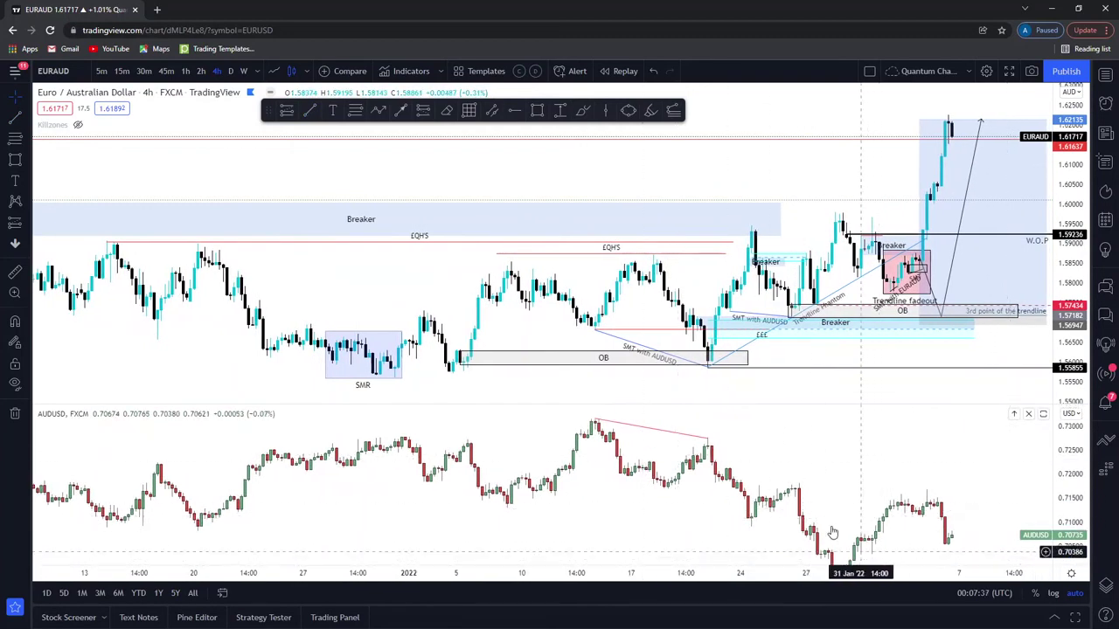
drag(867, 453, 858, 450)
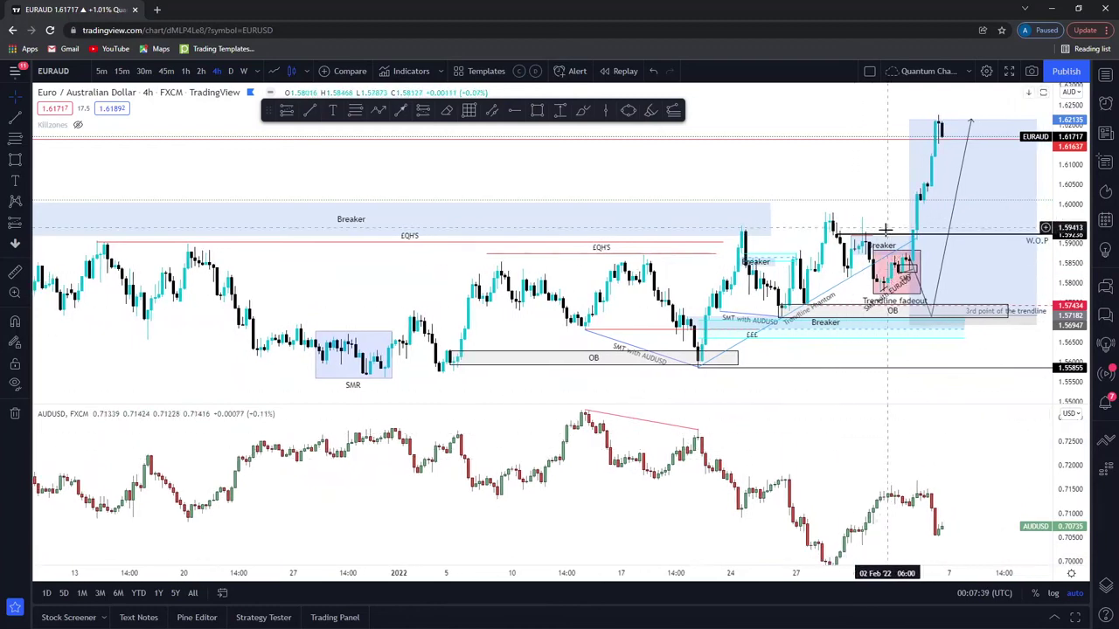
drag(952, 392, 917, 495)
scroll(824, 482, down, 3)
scroll(666, 495, down, 2)
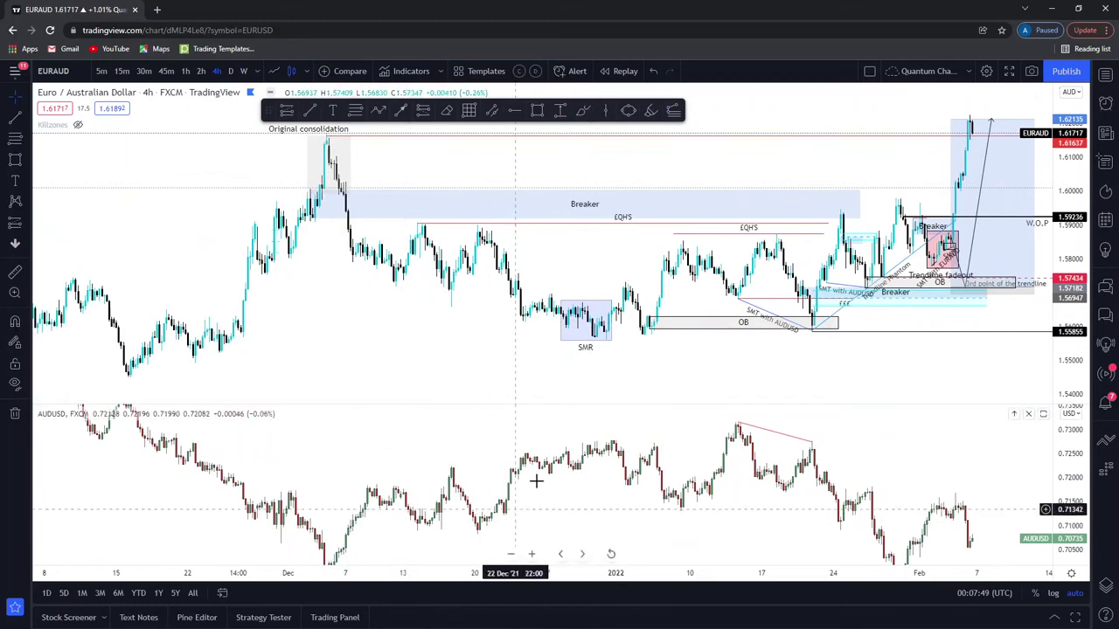
scroll(525, 496, up, 5)
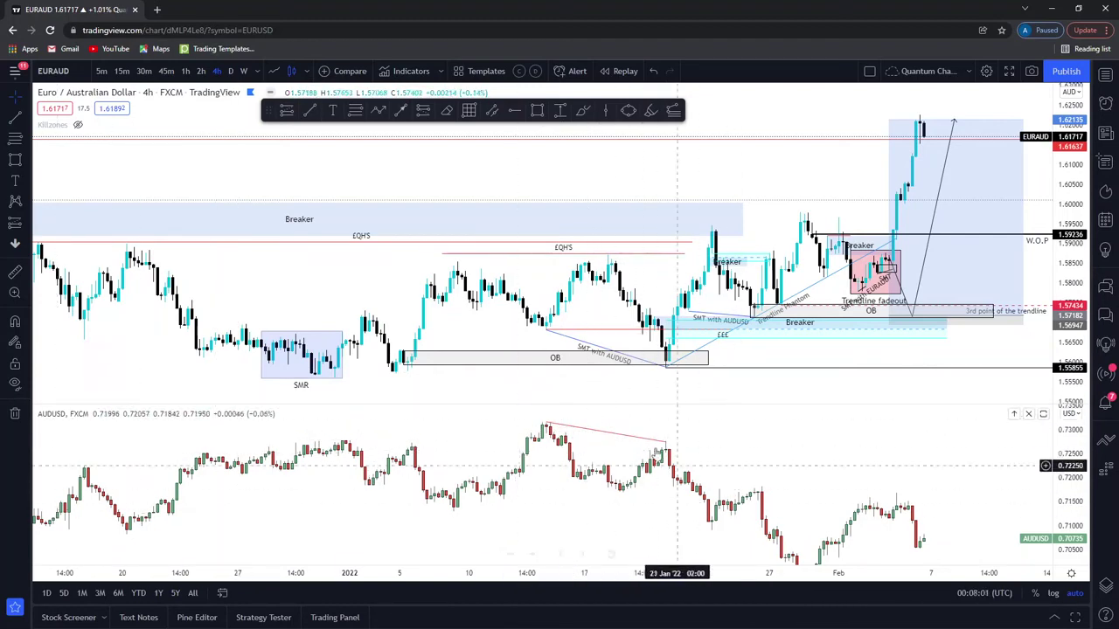
- Label the red AUDUSD trend line 'SMT'
double_click(592, 437)
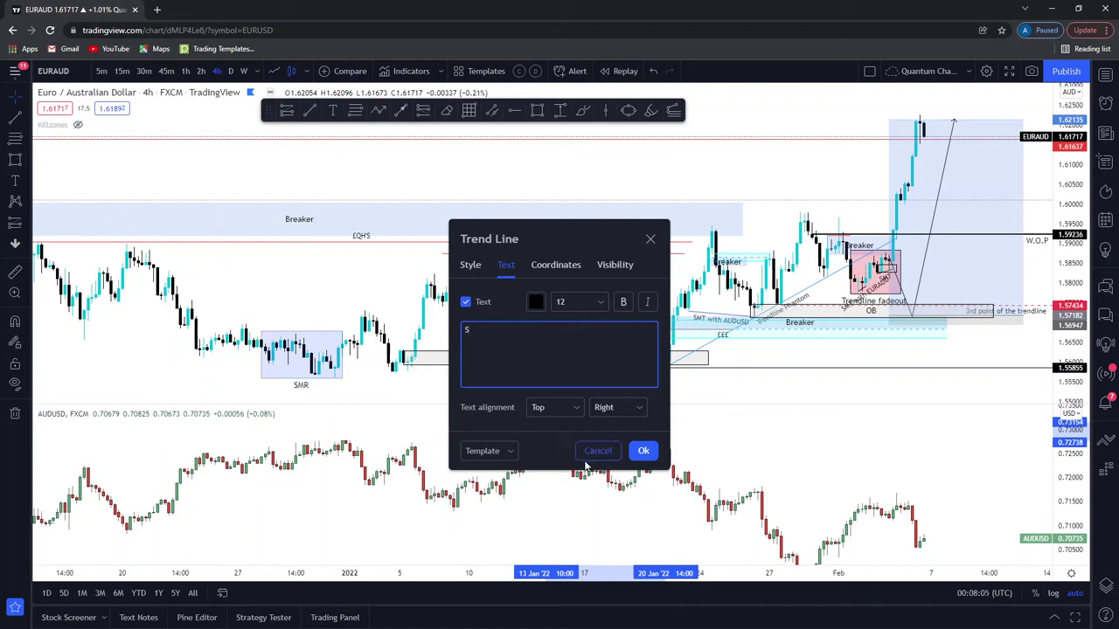
text(T)
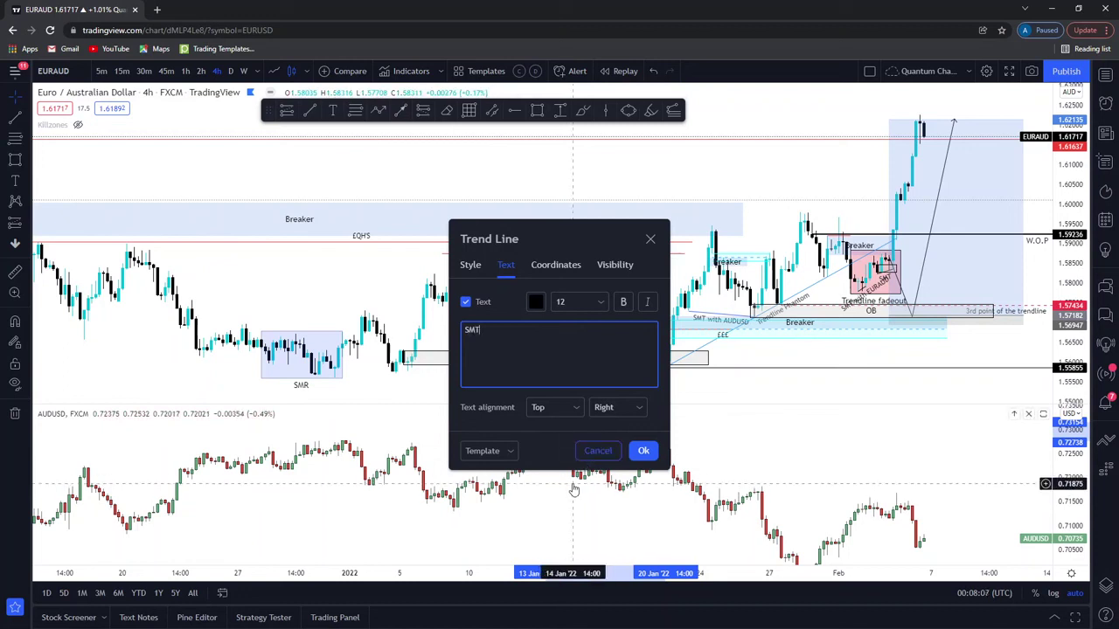
click(631, 452)
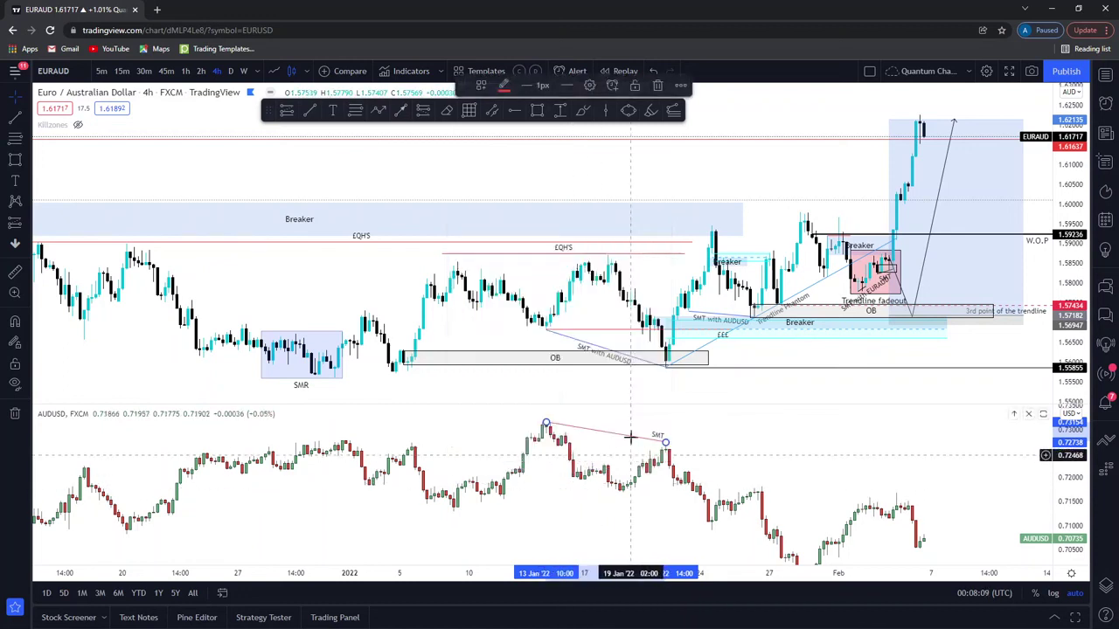
- Set the SMT label's text alignment to Center on the line
double_click(659, 442)
click(616, 407)
click(603, 446)
click(642, 450)
click(687, 445)
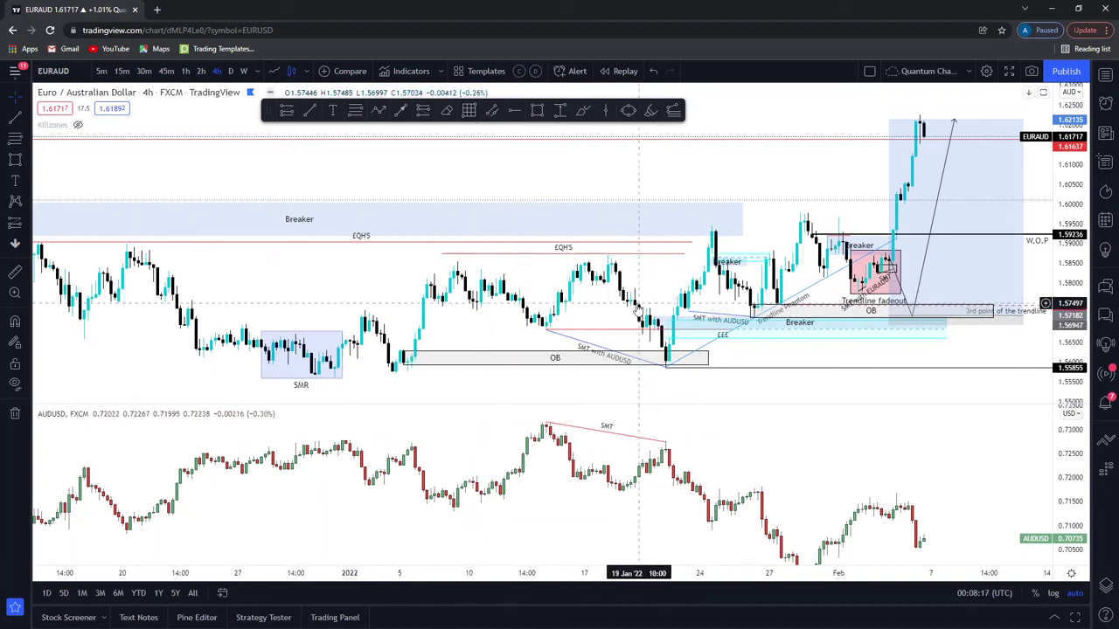
click(554, 356)
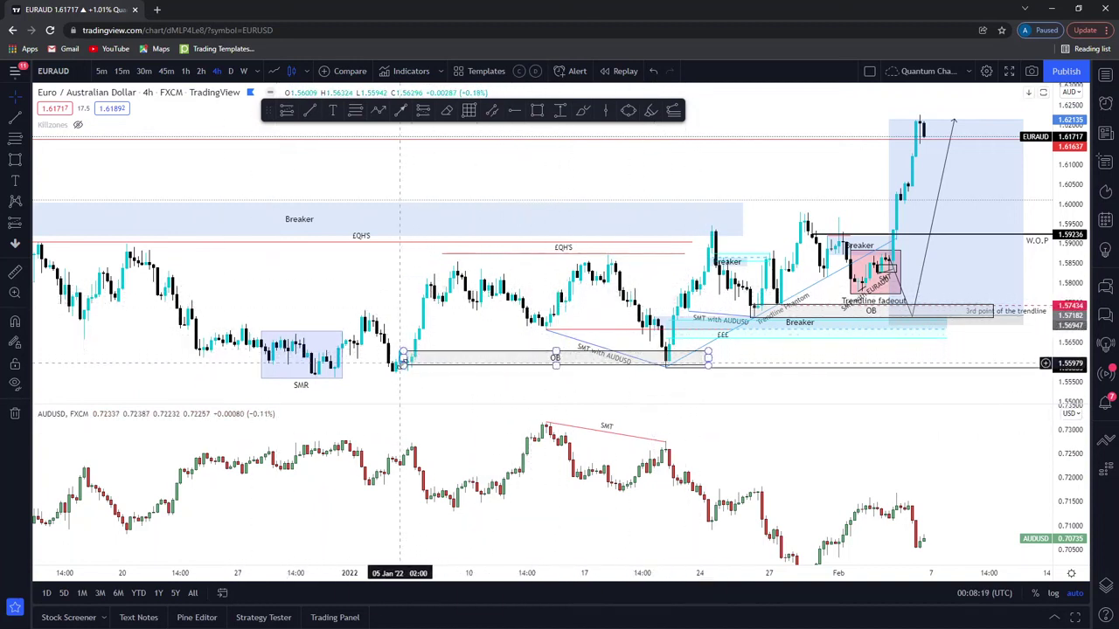
click(402, 371)
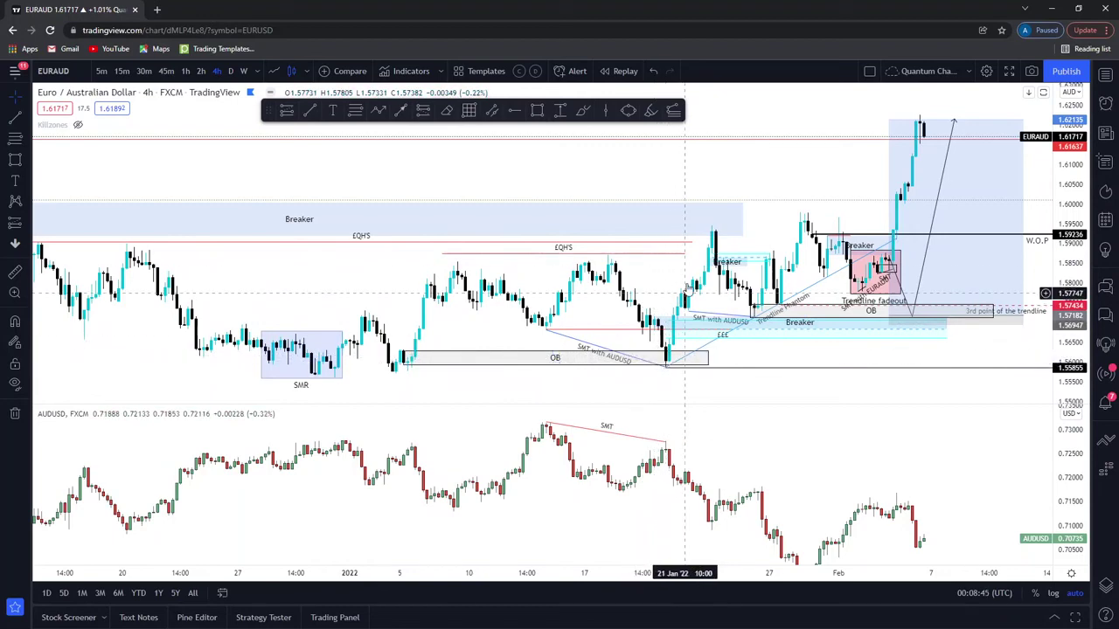
scroll(756, 349, up, 2)
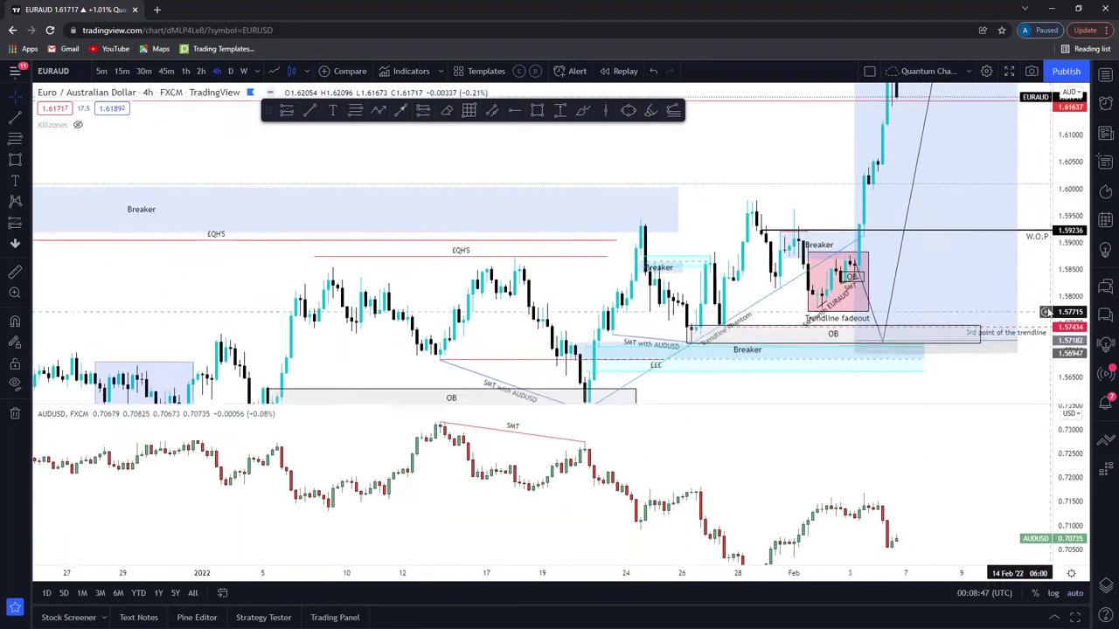
scroll(749, 280, up, 3)
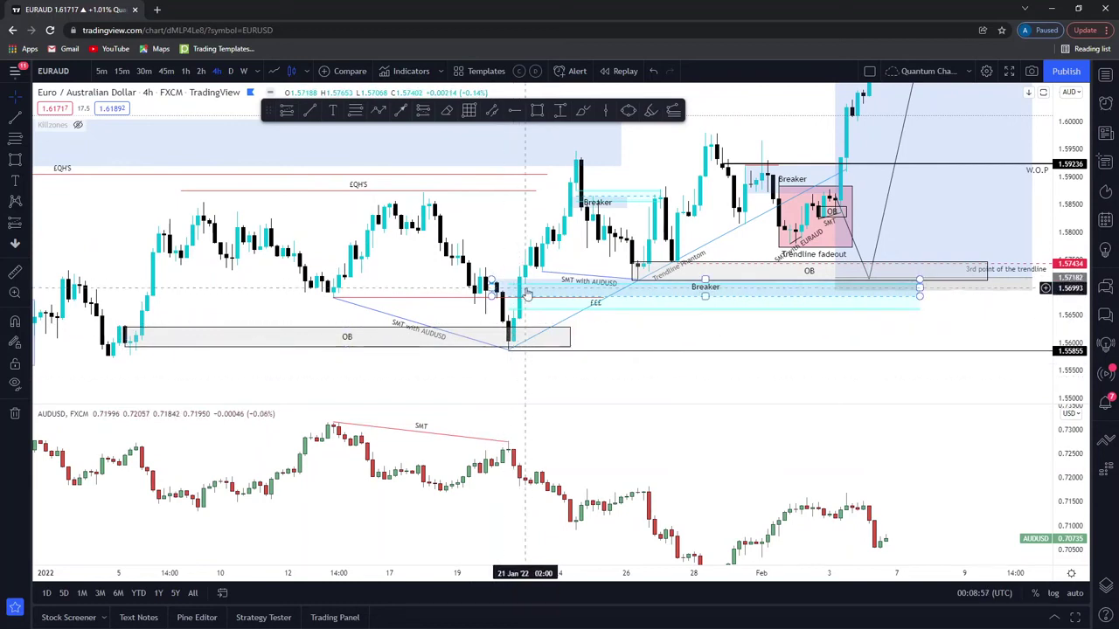
- Check the OB zone near the January low and zoom the chart in
click(516, 339)
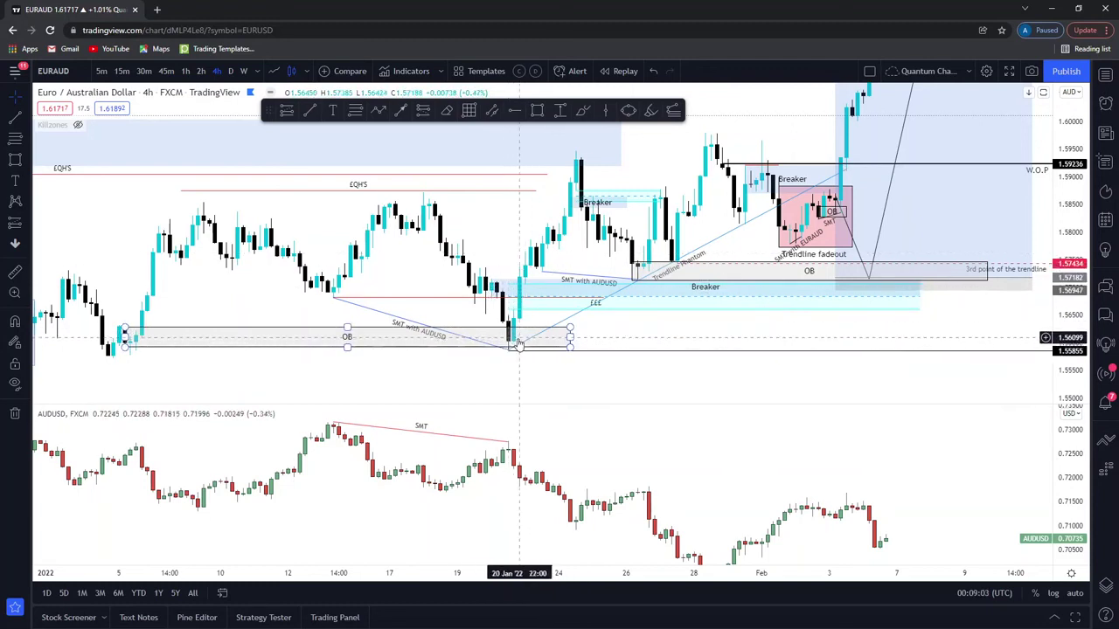
click(306, 197)
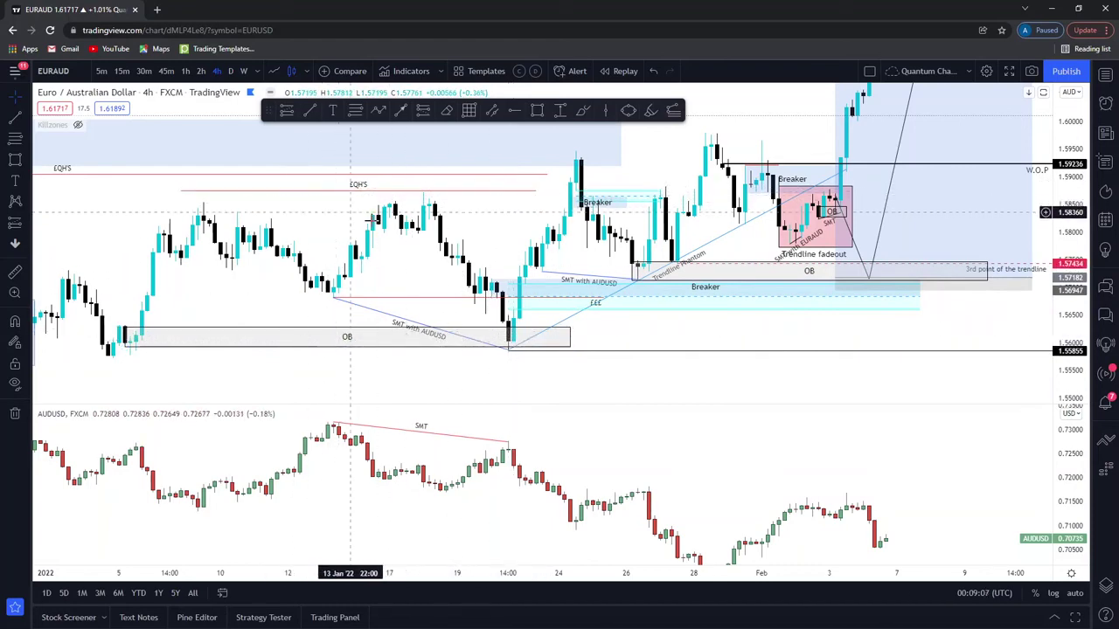
scroll(501, 175, down, 3)
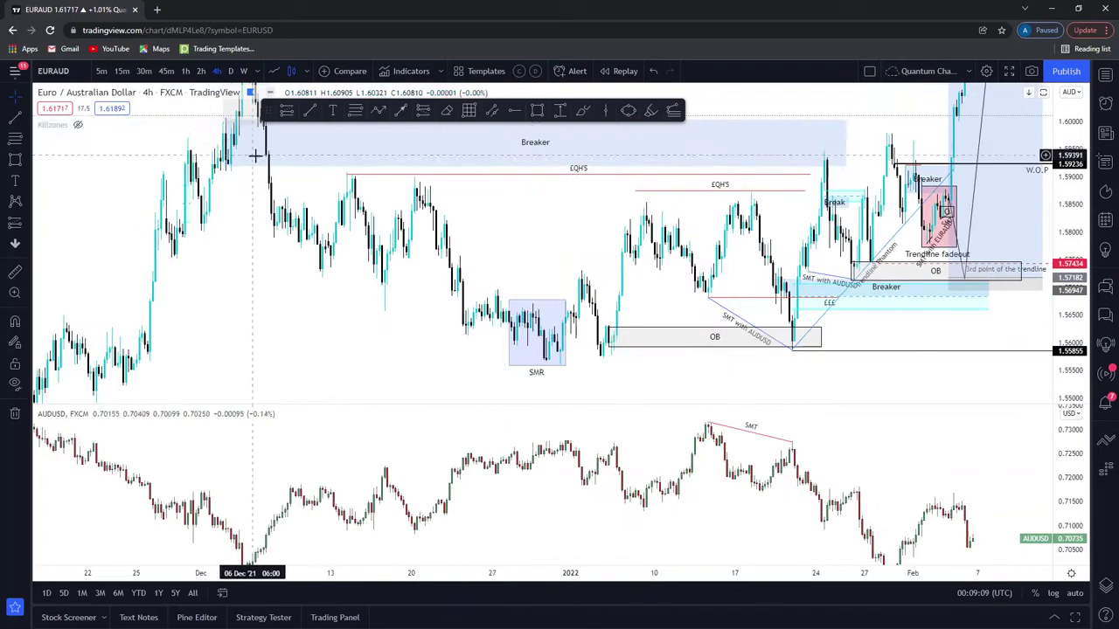
scroll(299, 185, up, 2)
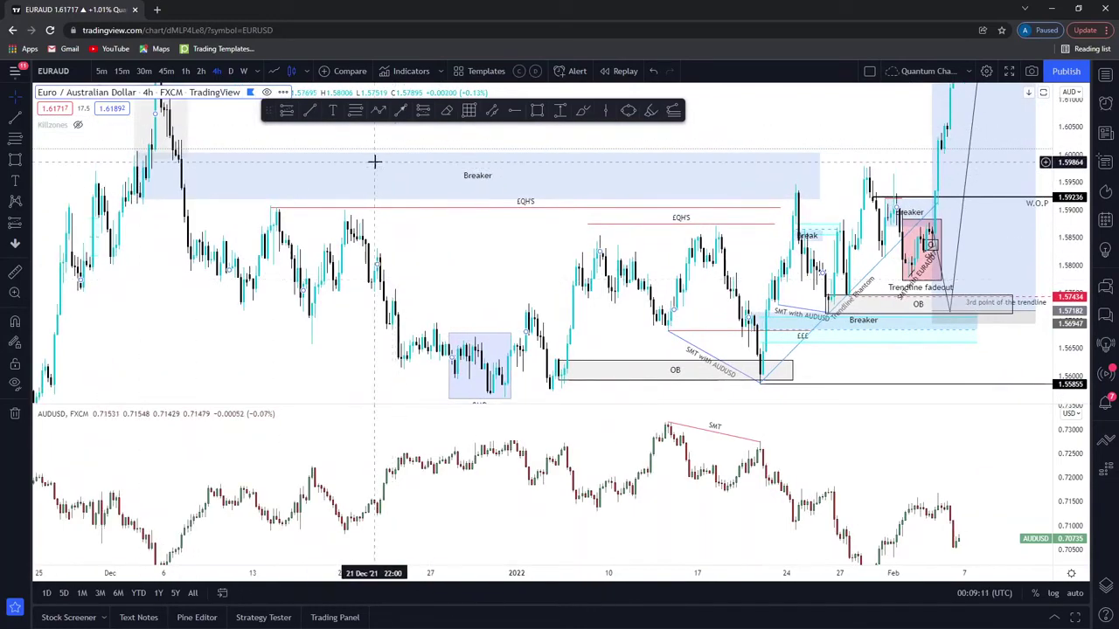
scroll(449, 203, up, 2)
scroll(476, 205, up, 1)
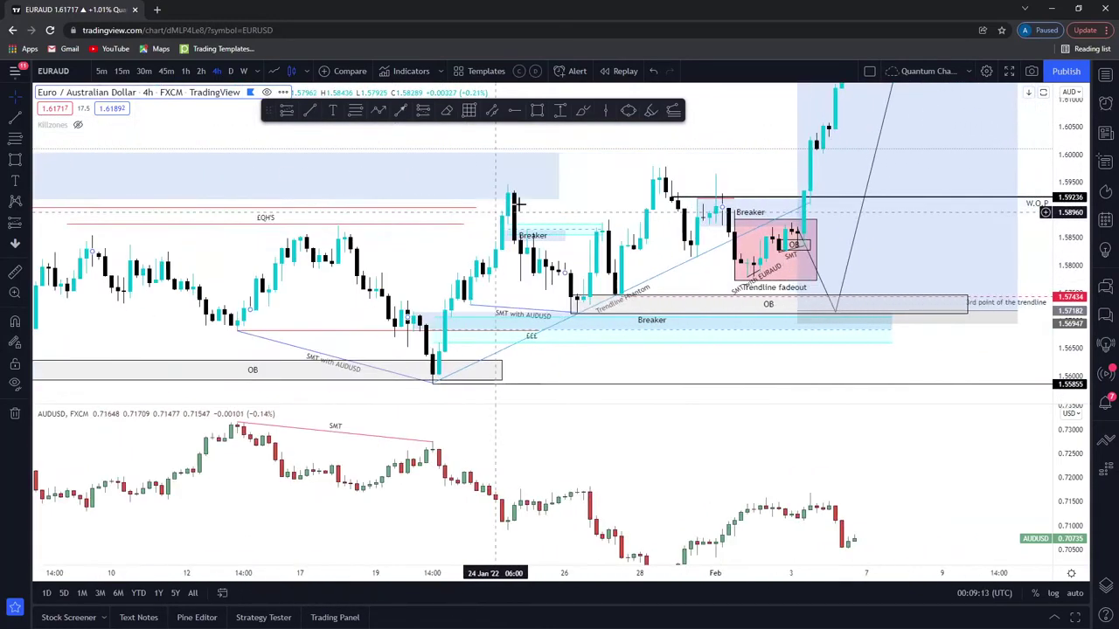
scroll(555, 282, up, 1)
drag(605, 289, 602, 223)
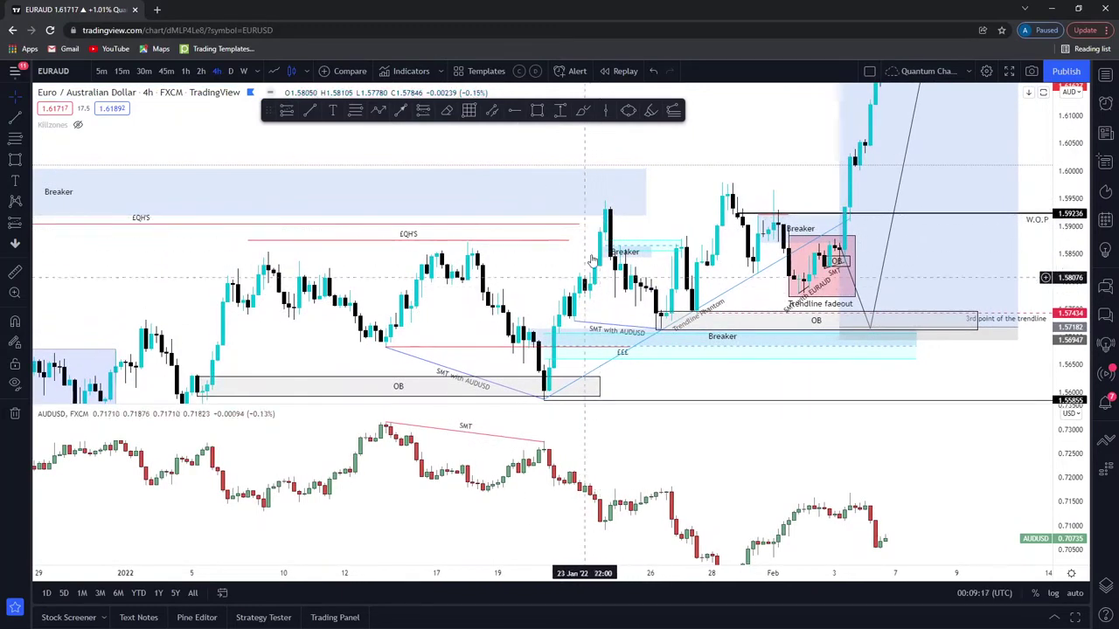
scroll(518, 370, up, 1)
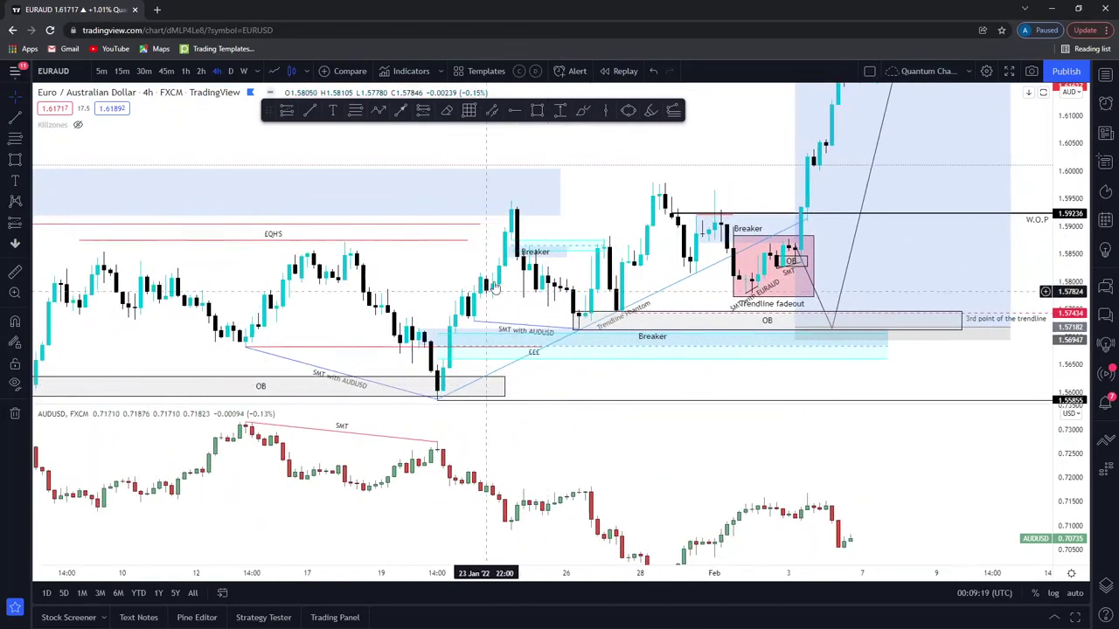
- Draw the red trendline from the 21 Jan to the 26 Jan AUDUSD high
click(572, 320)
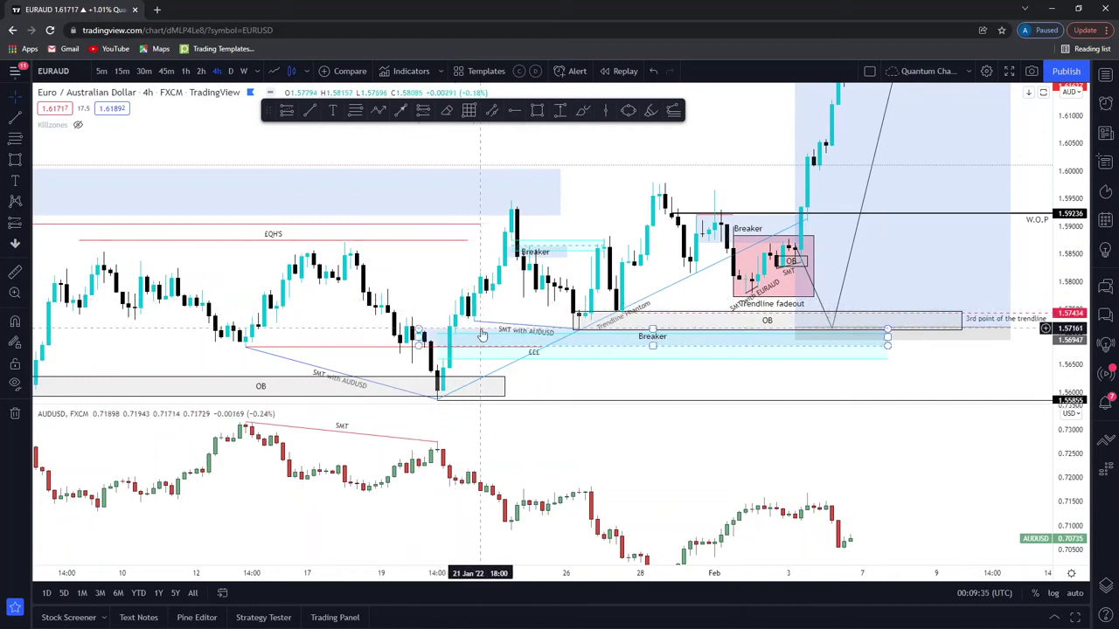
click(481, 327)
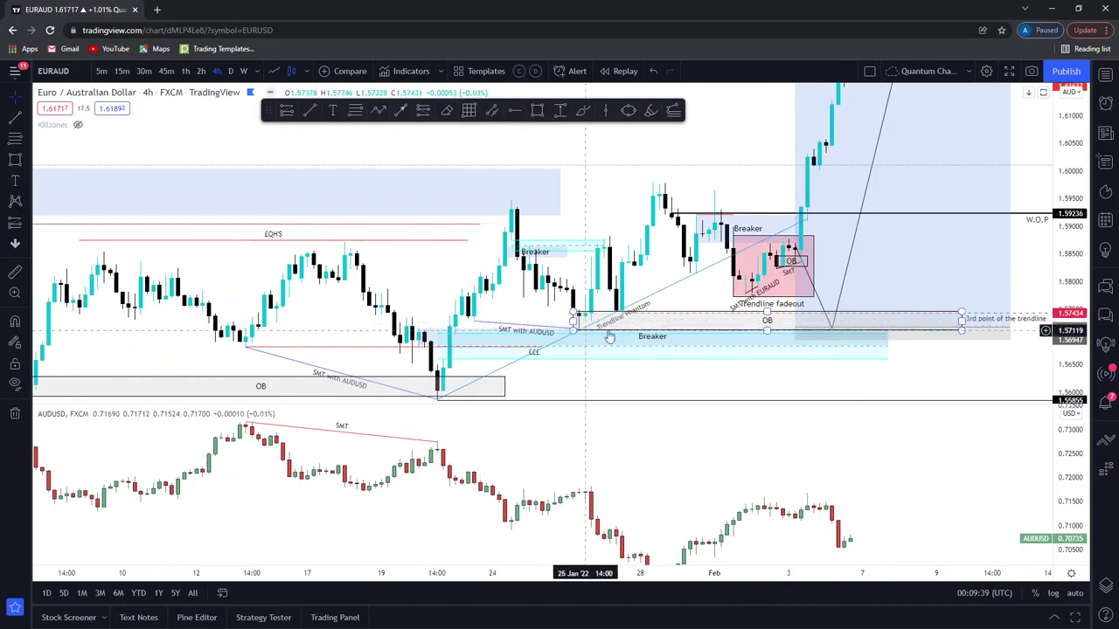
drag(504, 312, 514, 307)
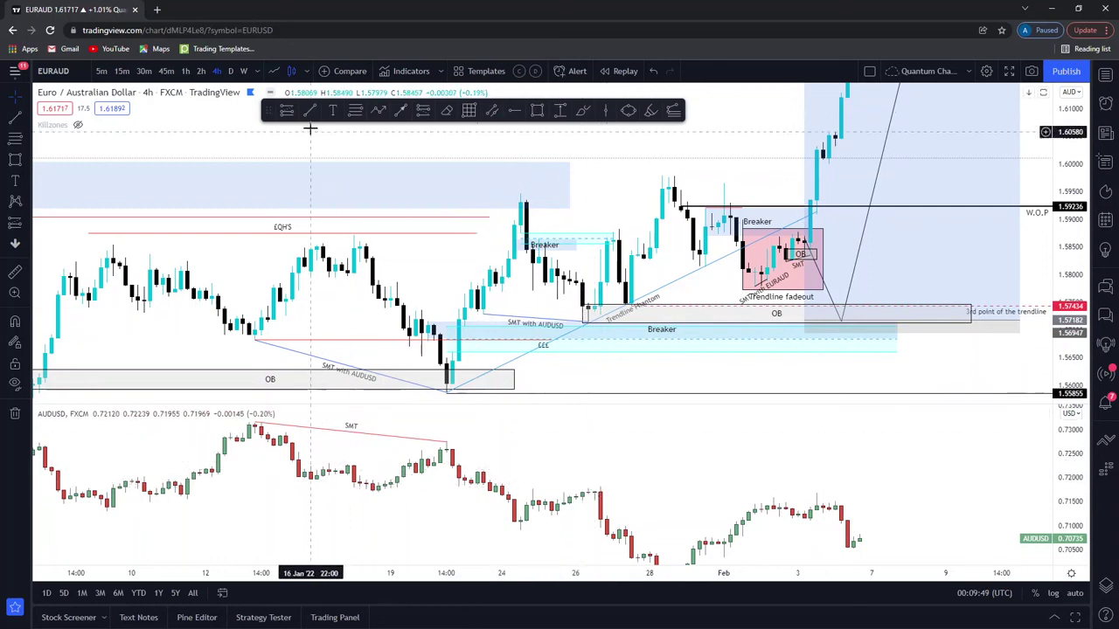
click(599, 485)
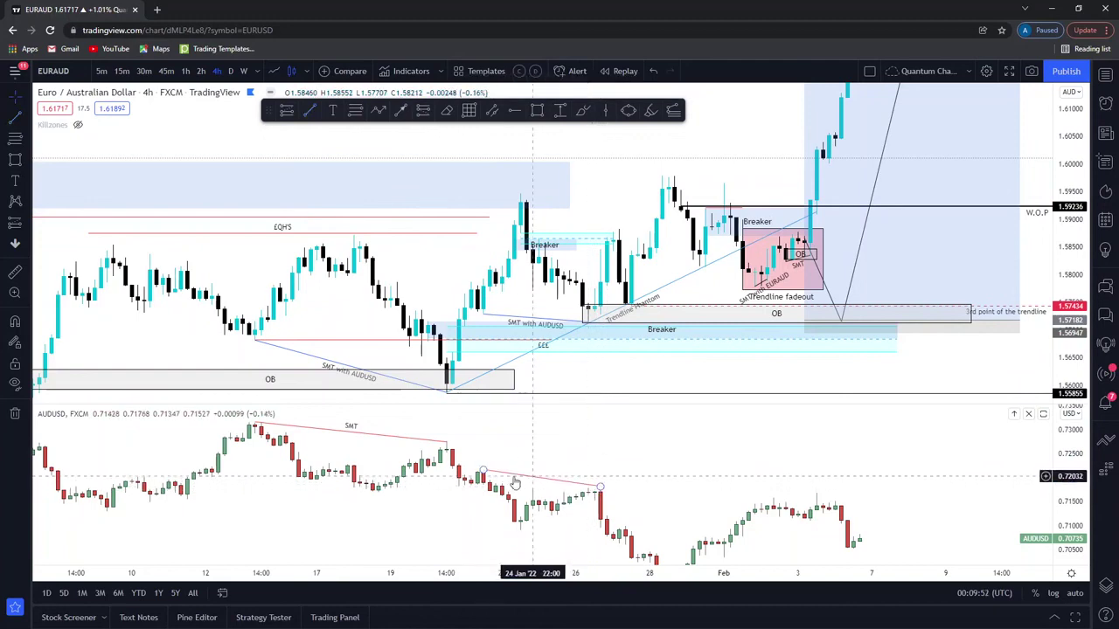
- Give the new red AUDUSD trendline an 'SMT' text label
click(529, 327)
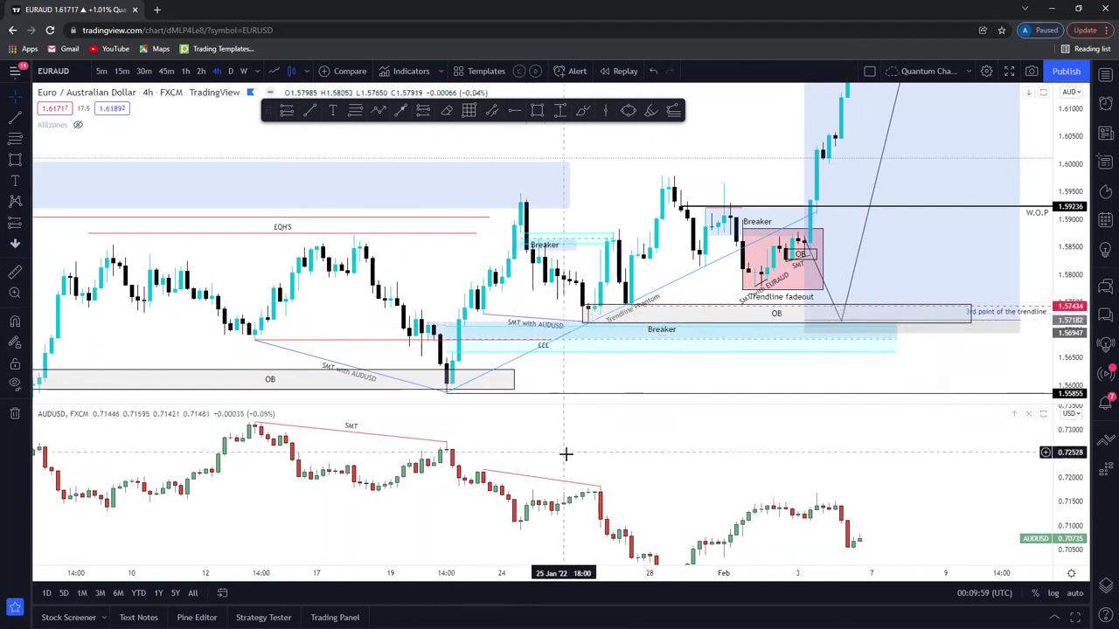
click(556, 482)
double_click(557, 483)
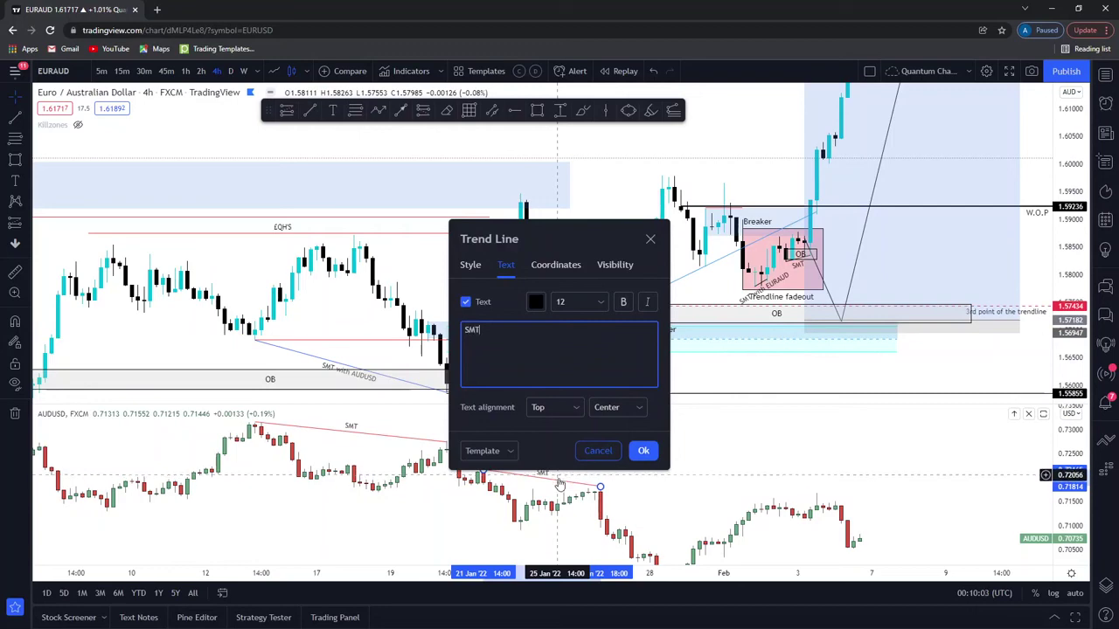
click(644, 451)
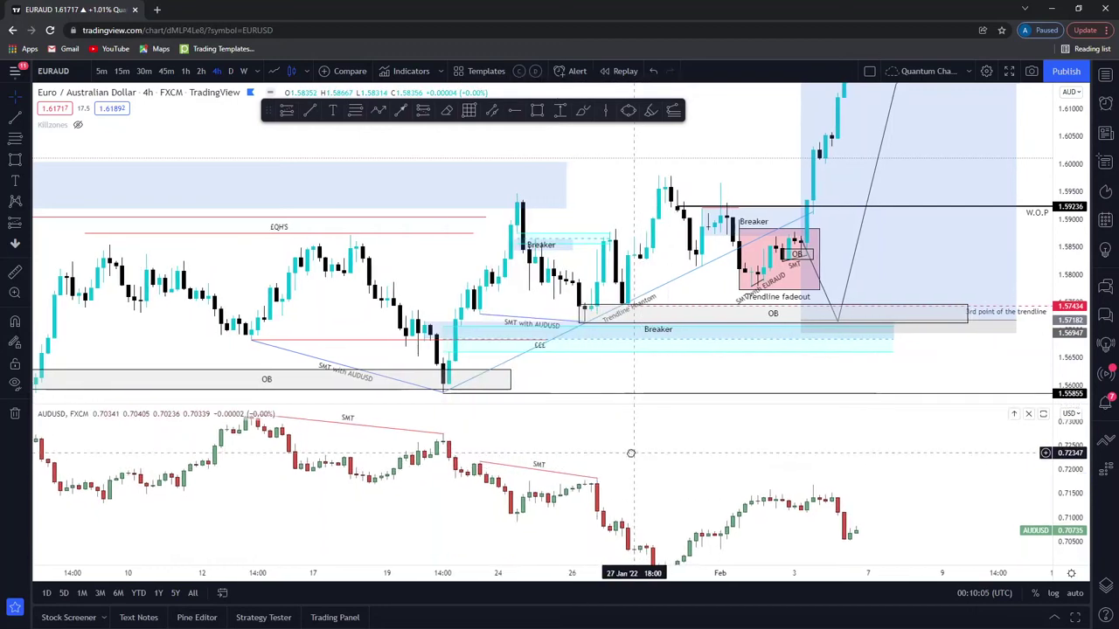
- Pan the chart to later candles to bring the long setup's target into view
drag(631, 453, 622, 443)
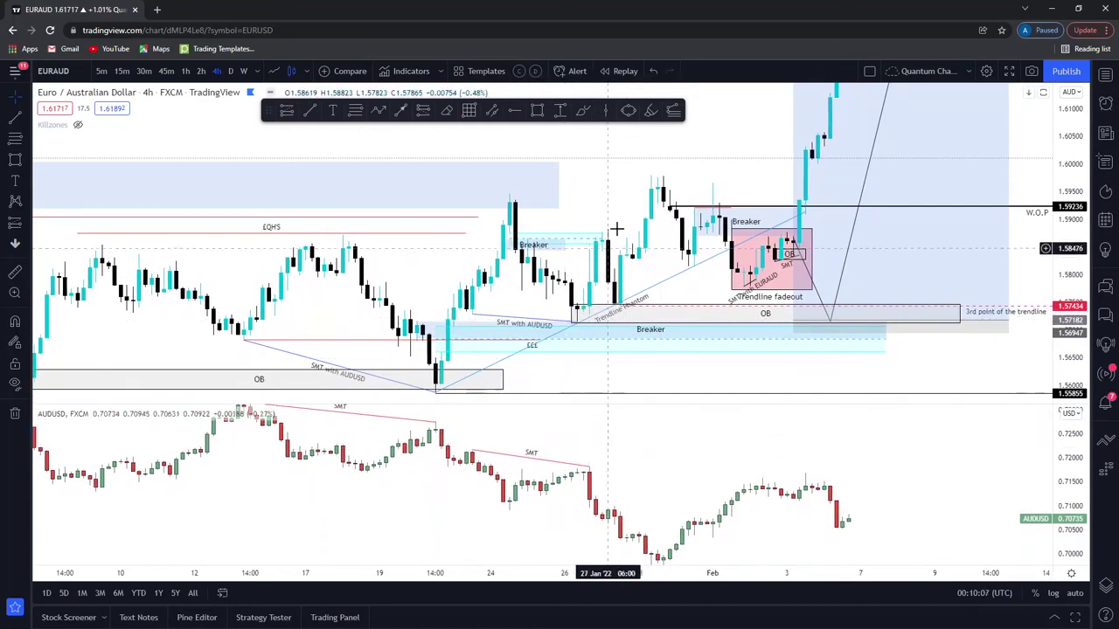
drag(670, 525, 656, 520)
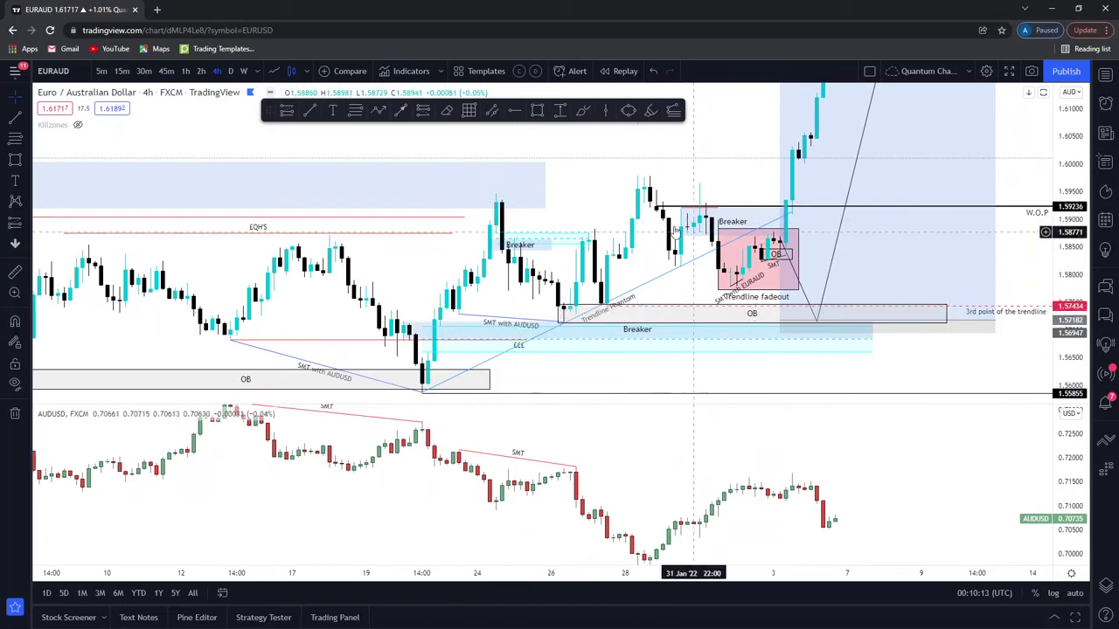
scroll(764, 444, down, 3)
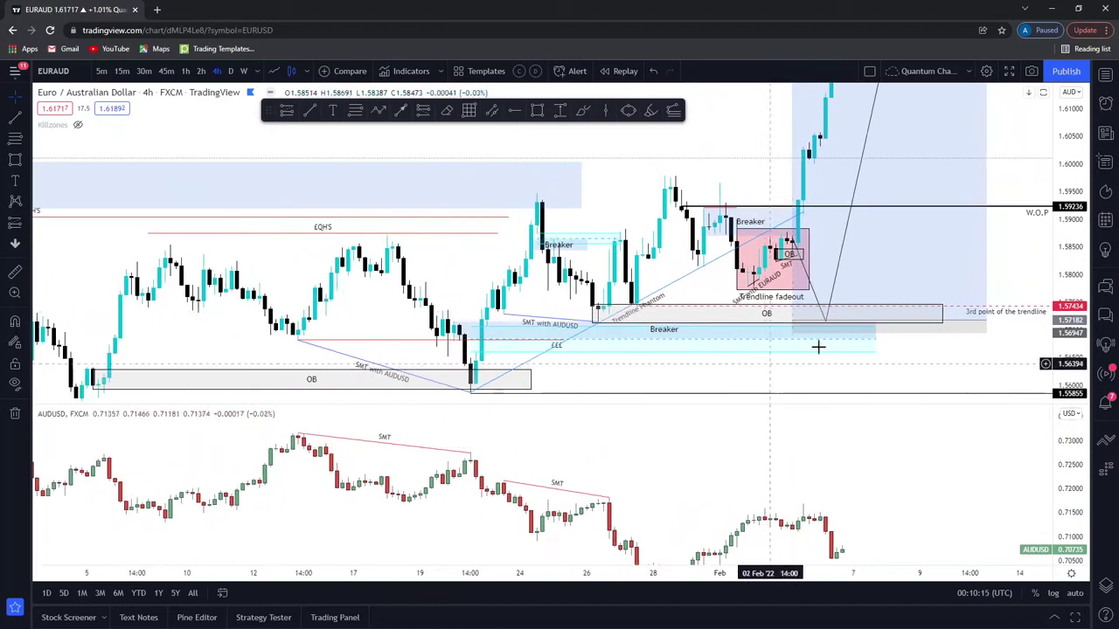
scroll(996, 345, down, 2)
drag(996, 344, 982, 442)
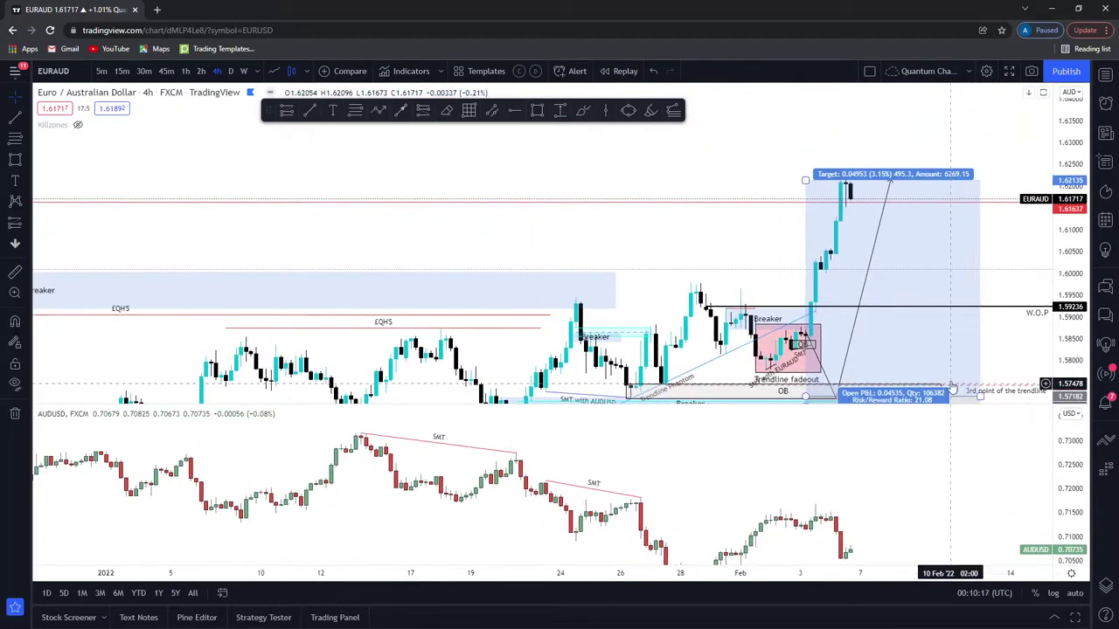
- Stretch the pink Breaker zone to span roughly 1 February to 4 February 18:00
drag(699, 256, 691, 180)
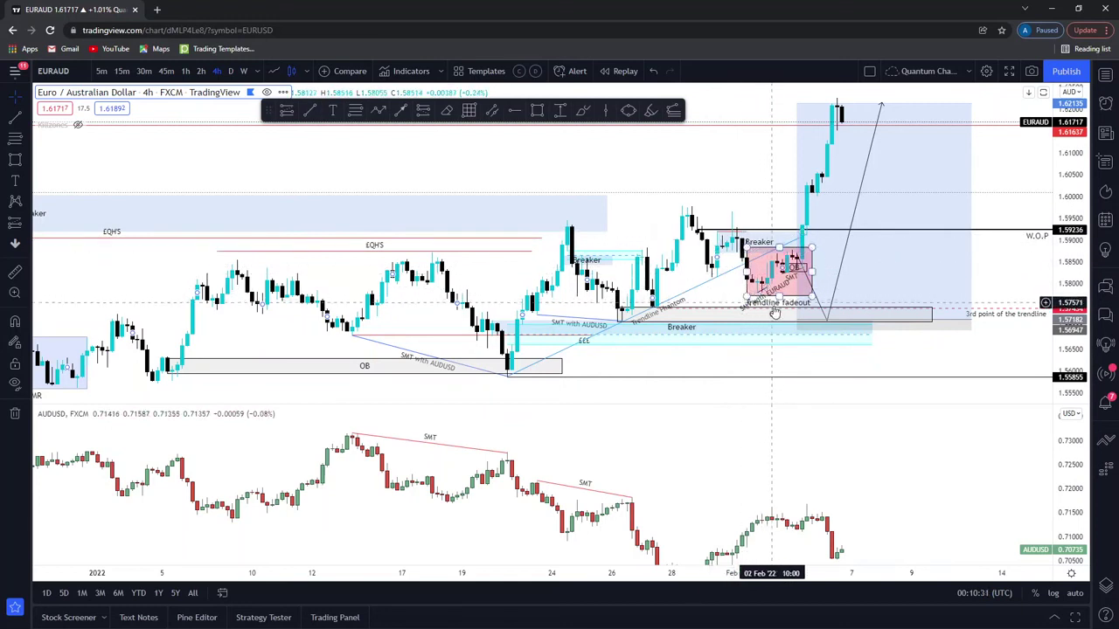
drag(812, 280, 841, 275)
drag(743, 273, 733, 272)
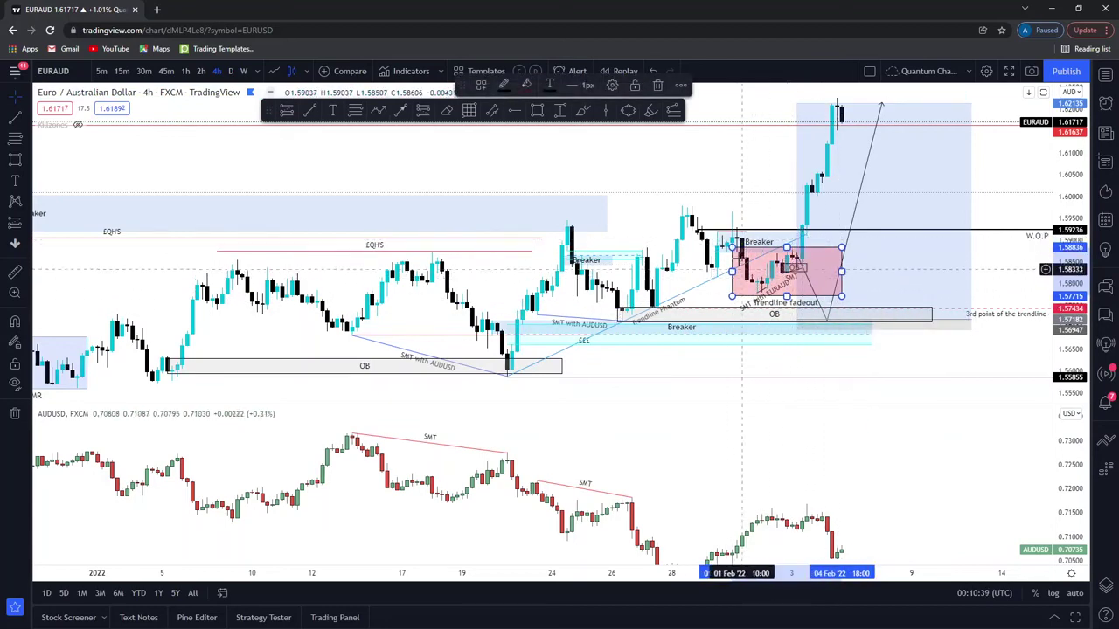
scroll(742, 236, up, 2)
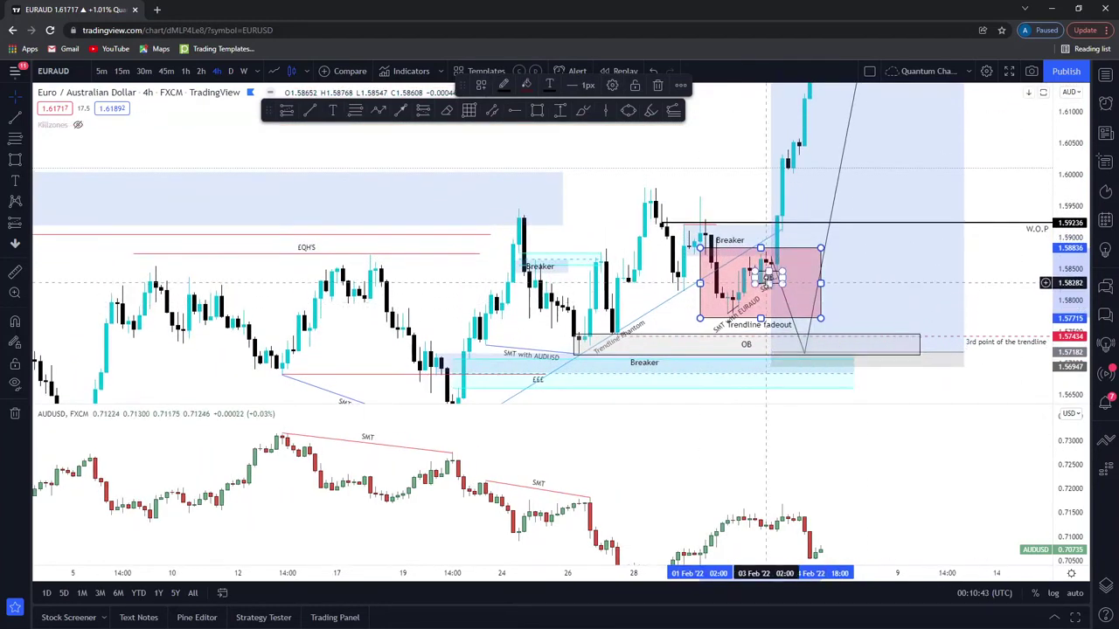
scroll(768, 278, up, 1)
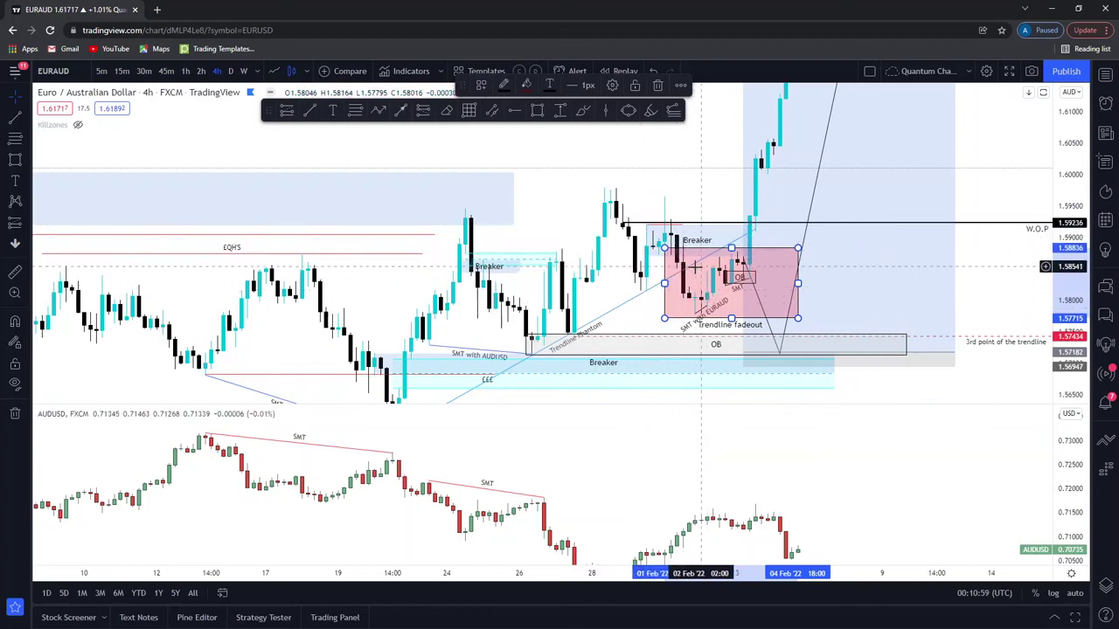
click(31, 231)
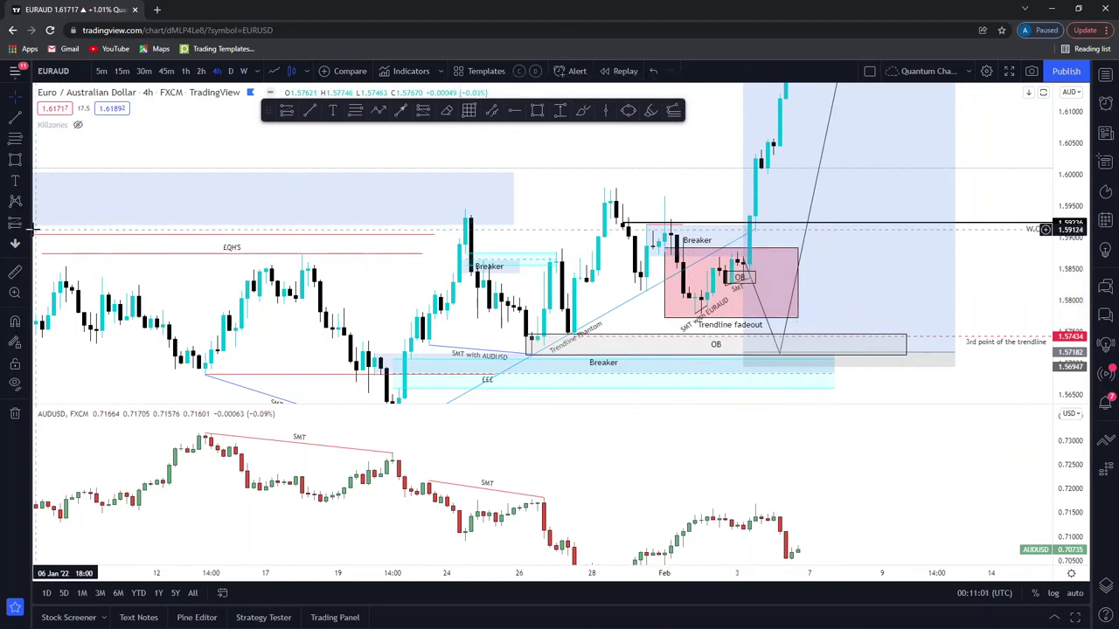
click(52, 245)
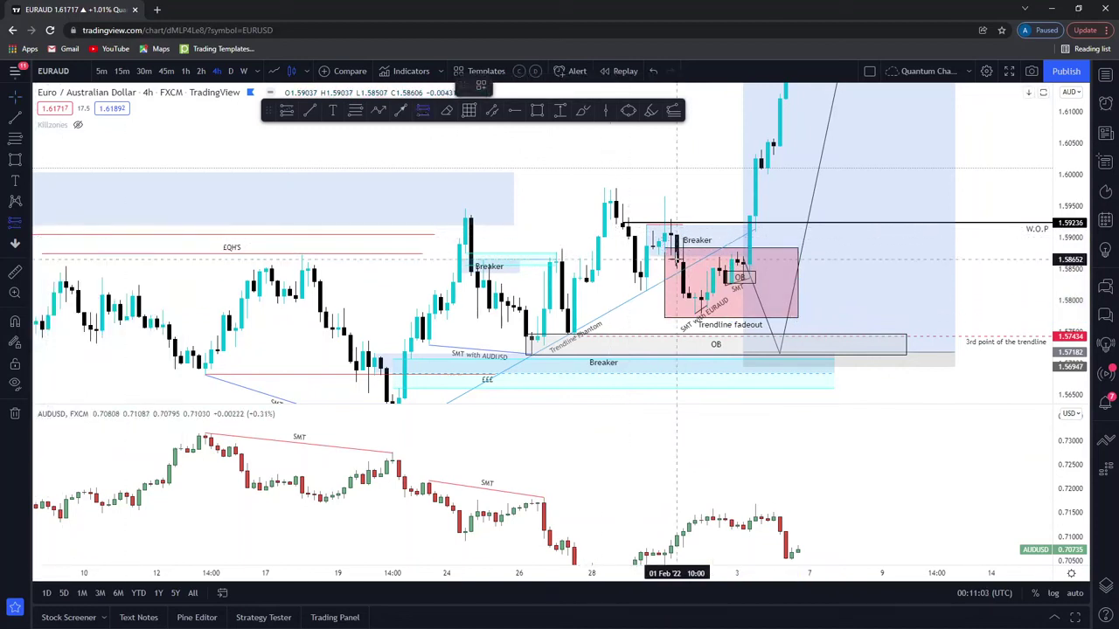
click(677, 271)
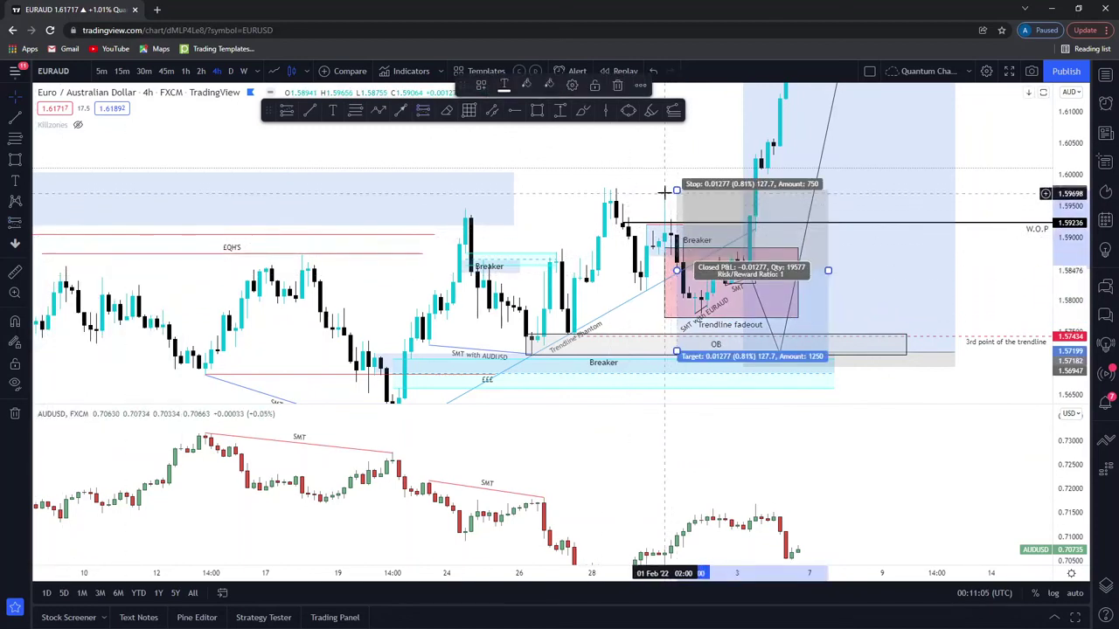
click(633, 207)
click(731, 267)
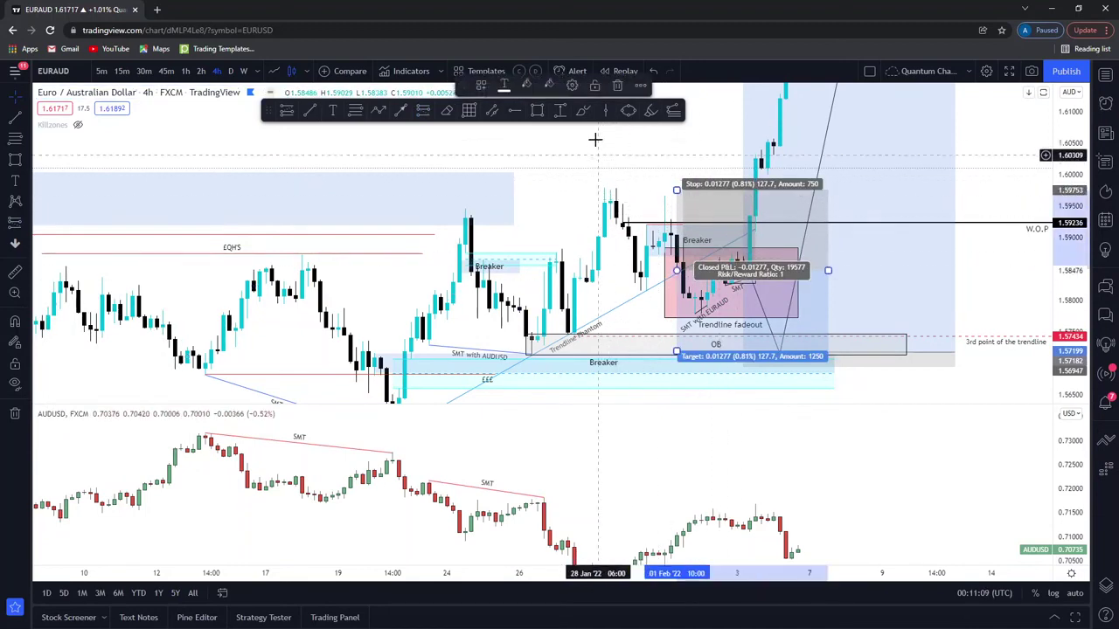
click(617, 86)
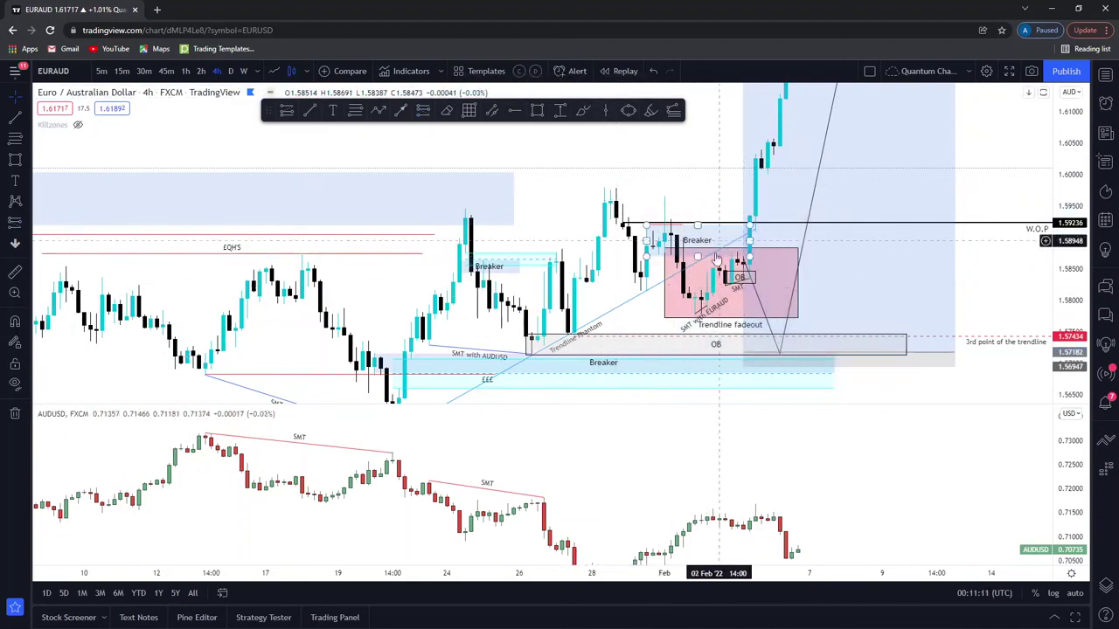
scroll(717, 253, right, 3)
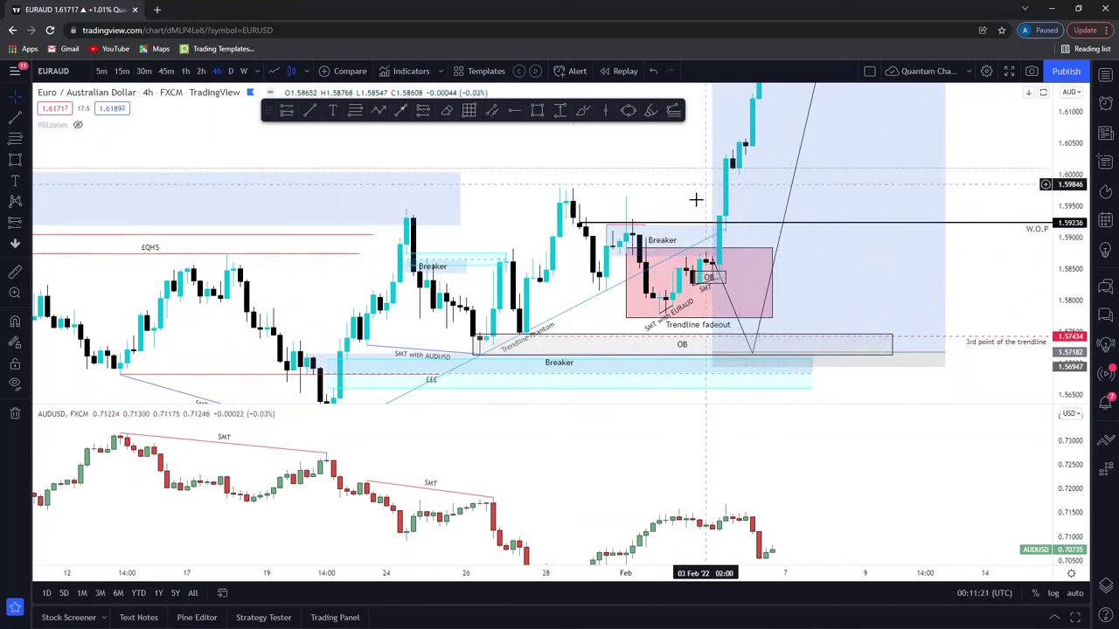
drag(822, 263, 827, 271)
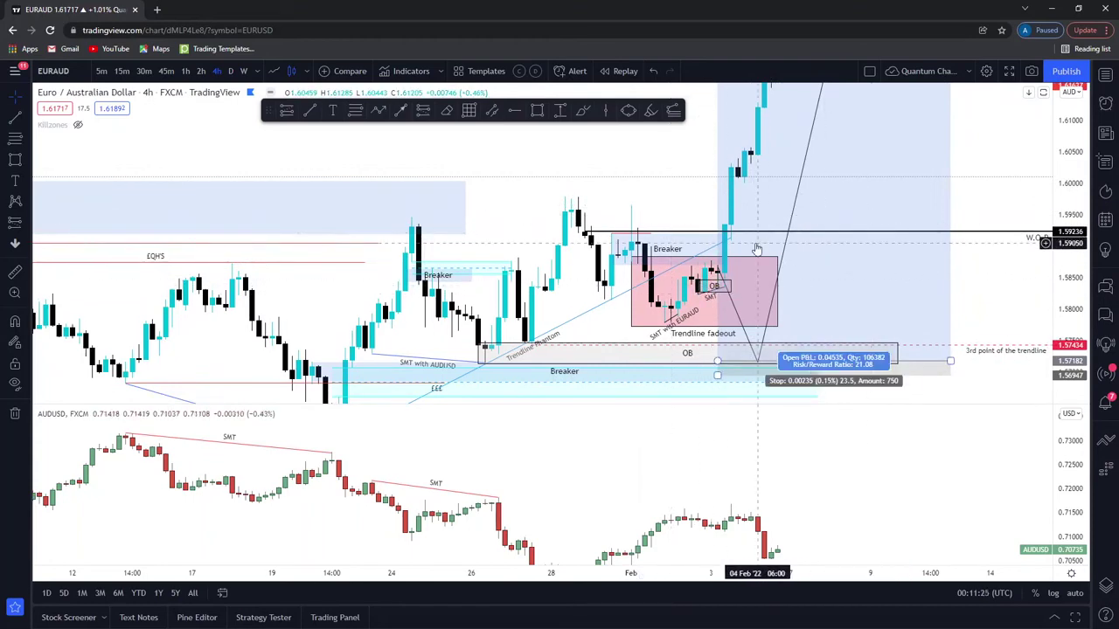
click(491, 112)
click(696, 260)
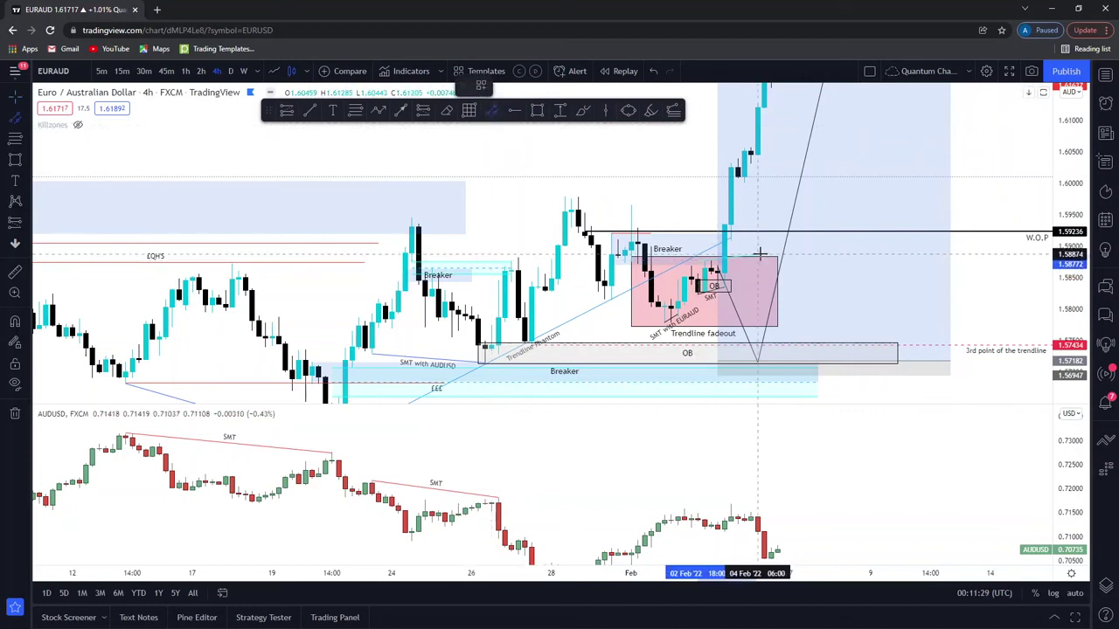
click(764, 234)
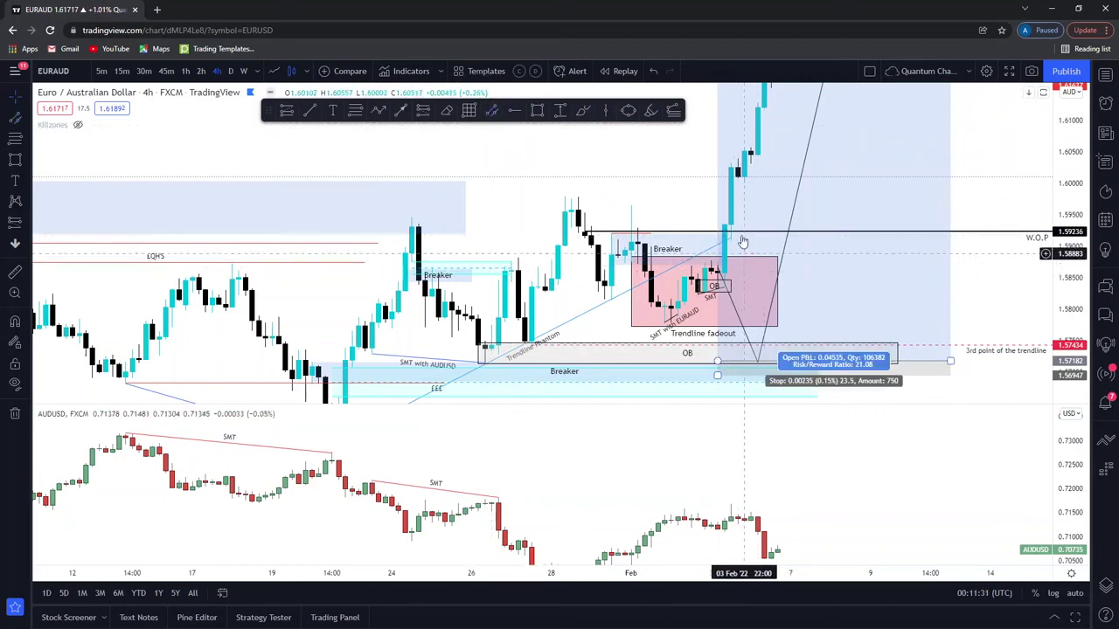
mouse_move(715, 266)
mouse_down()
mouse_move(655, 262)
mouse_move(667, 332)
mouse_move(688, 356)
mouse_move(691, 222)
mouse_move(700, 234)
mouse_up()
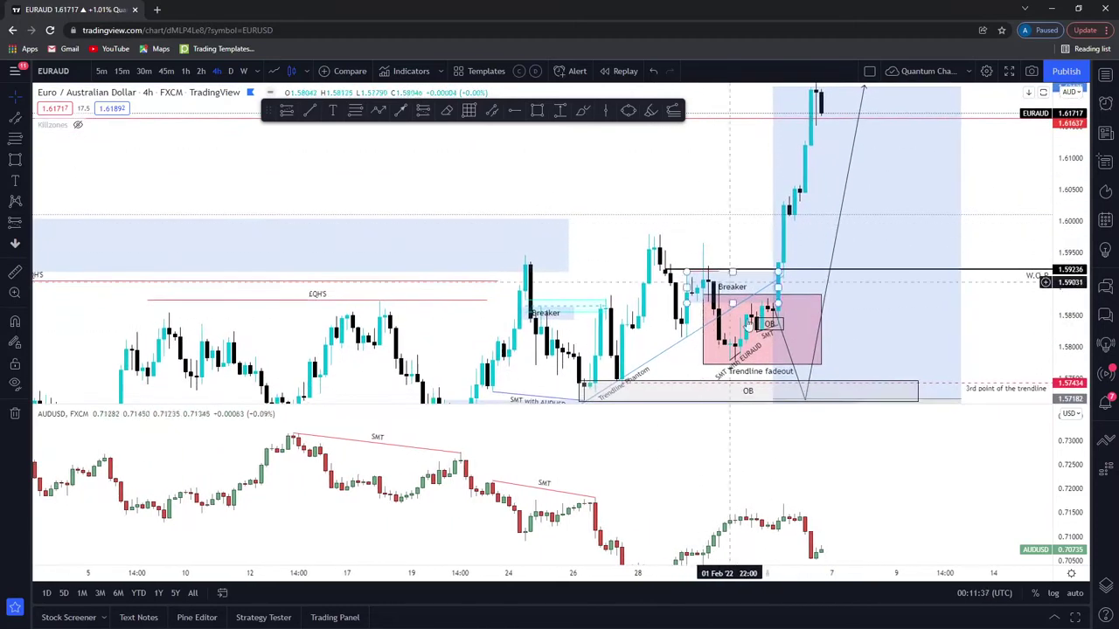
- Inspect the small OB box near 03 Feb on the 1-hour EURAUD chart
click(187, 71)
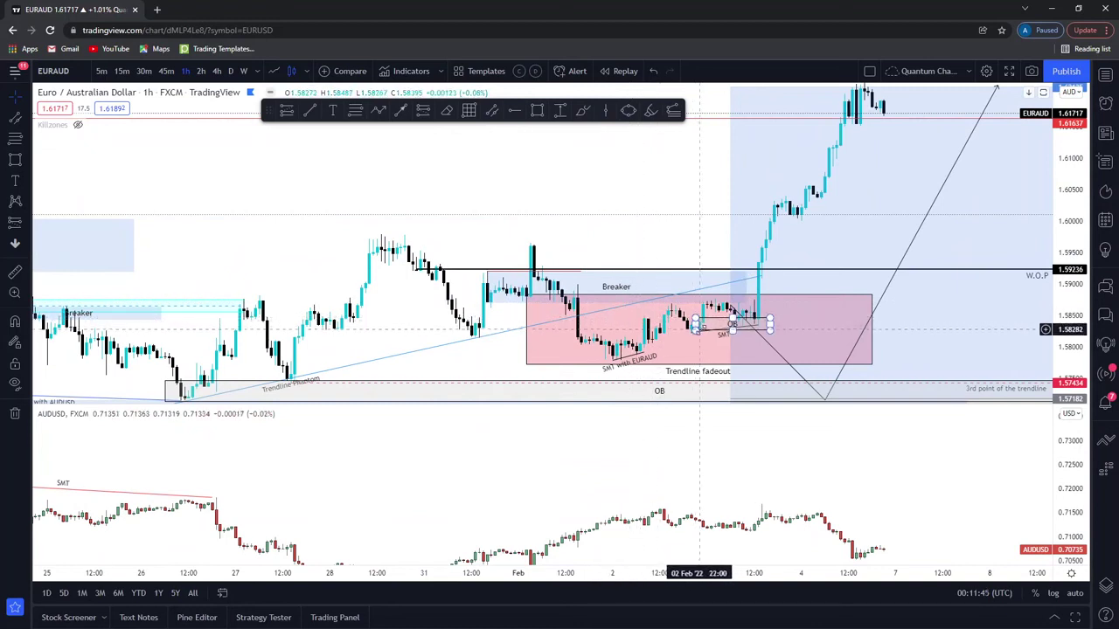
click(739, 336)
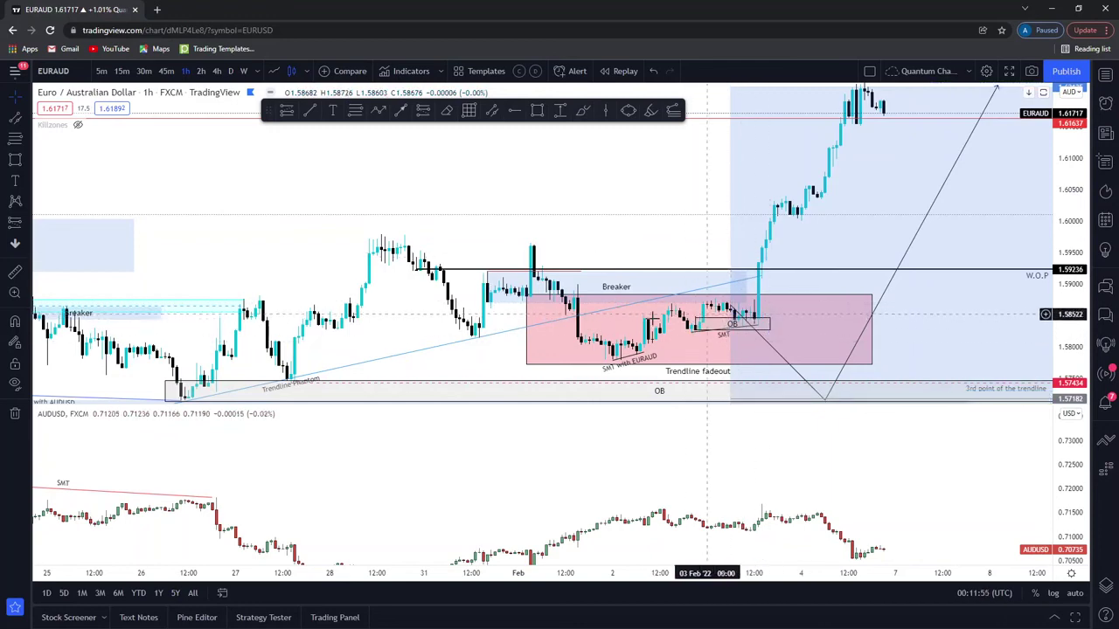
click(304, 122)
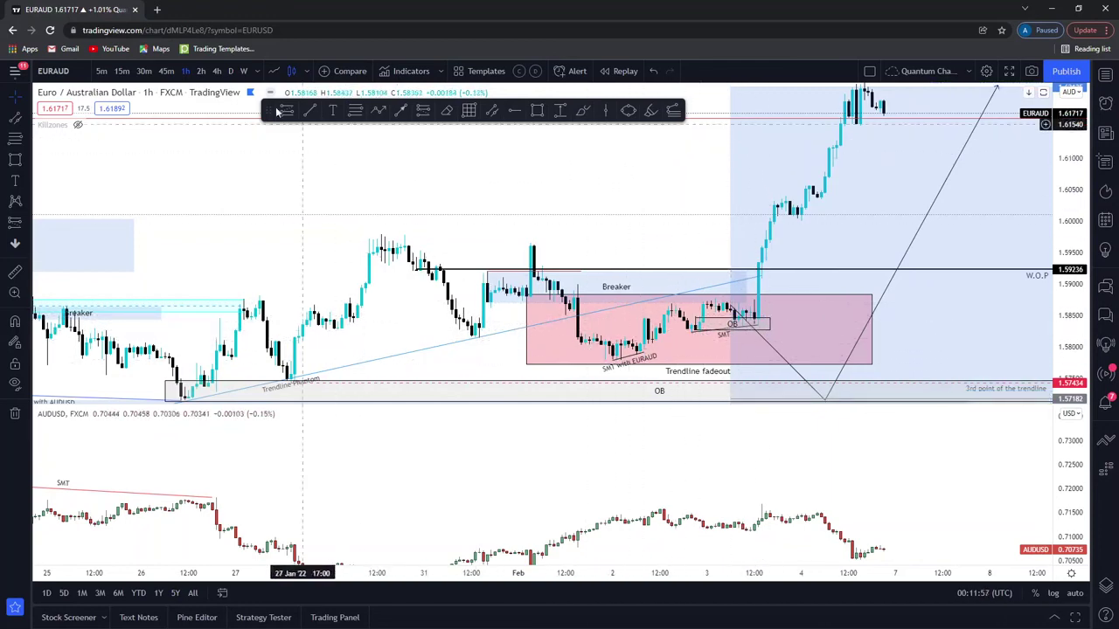
- Review the bottom OB zone on the 4-hour chart, then show 15-minute candles
click(216, 71)
scroll(786, 350, up, 3)
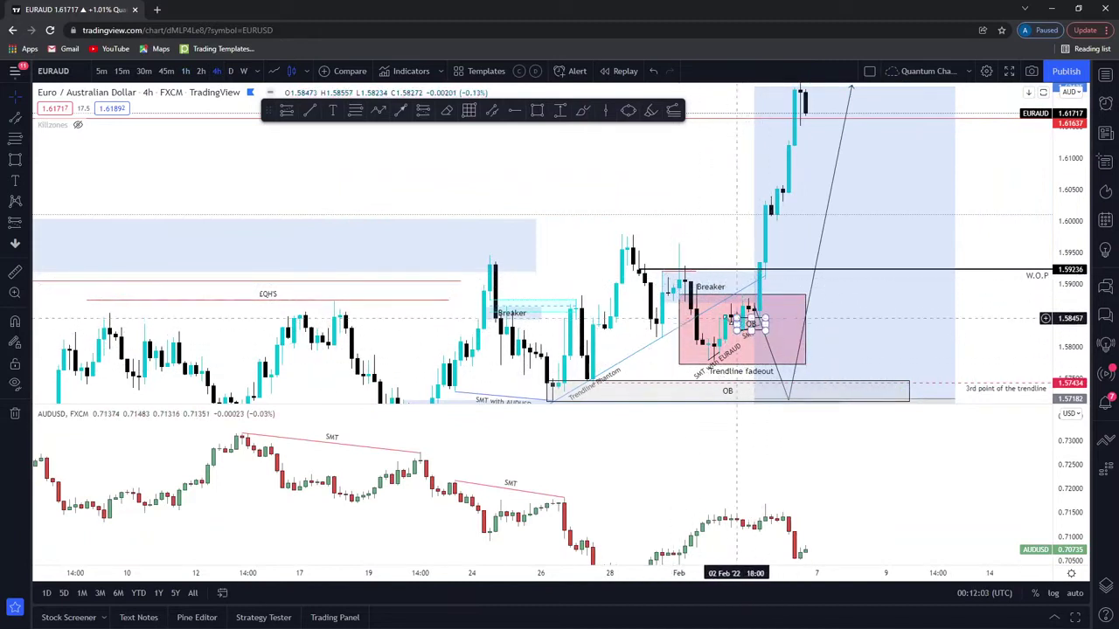
drag(749, 467, 735, 435)
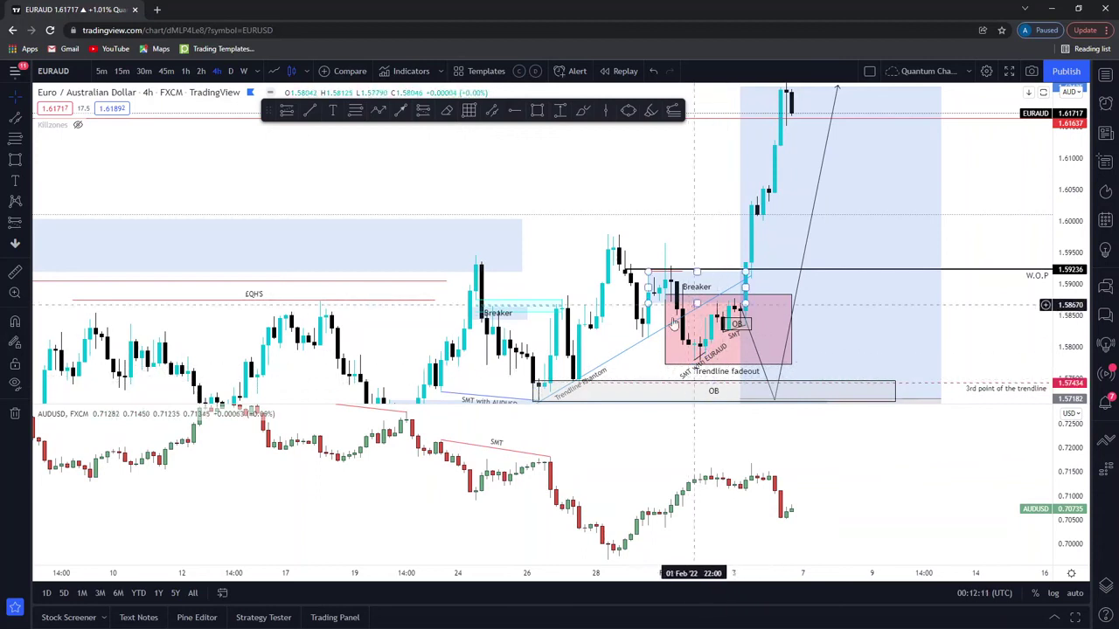
click(698, 392)
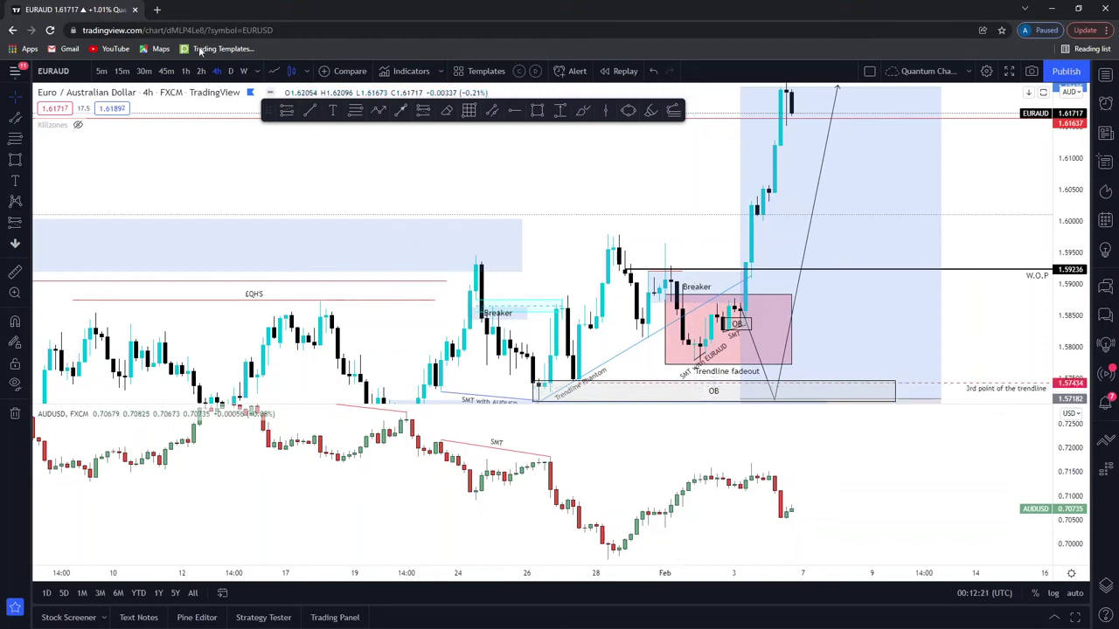
click(122, 71)
- Correct the pink zone's label from 'Trendline fadeout' to 'Trendline fake out'
scroll(551, 337, down, 5)
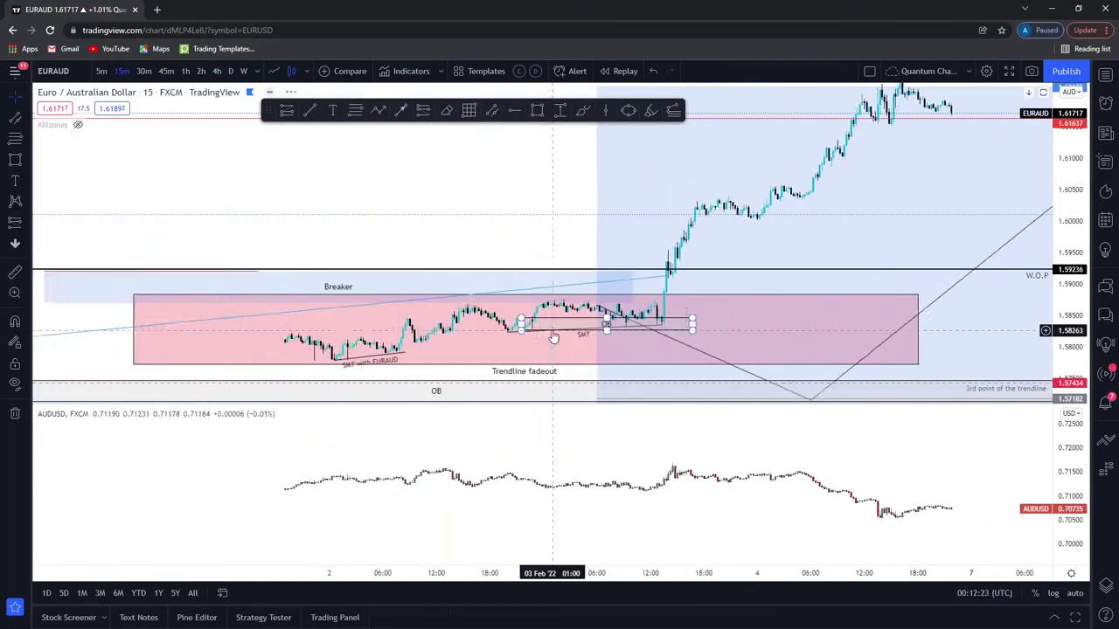
drag(1068, 344, 927, 303)
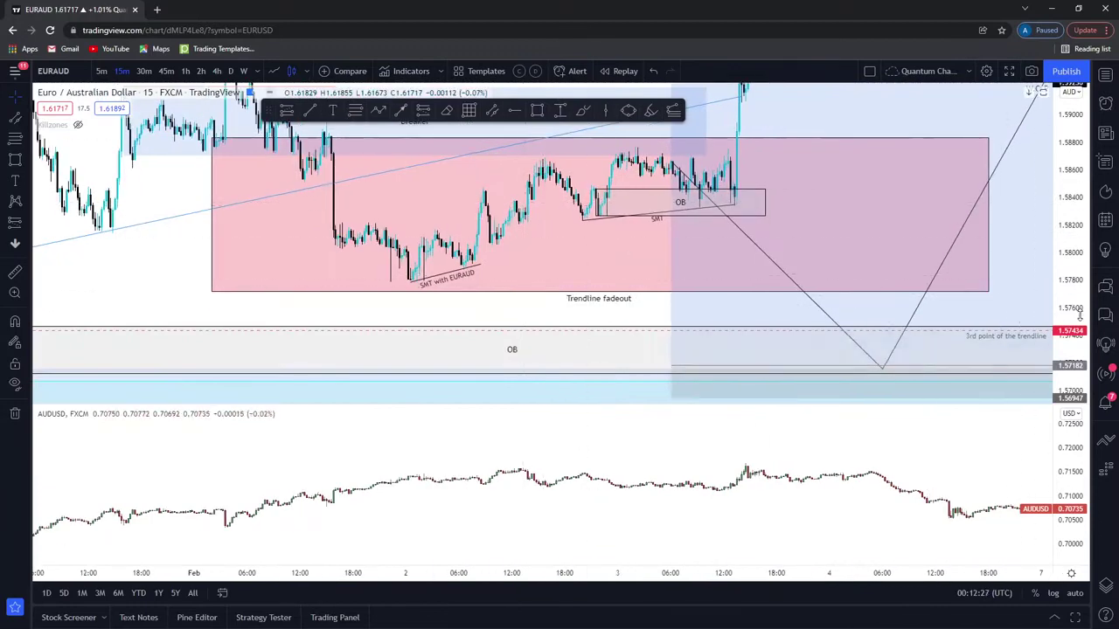
scroll(617, 359, up, 4)
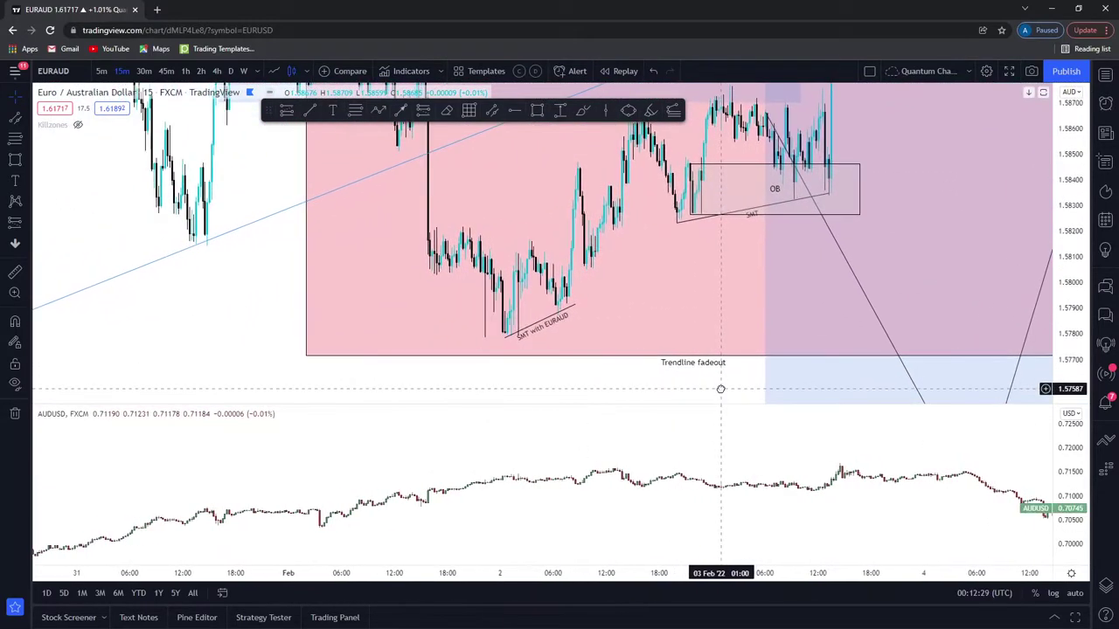
double_click(715, 363)
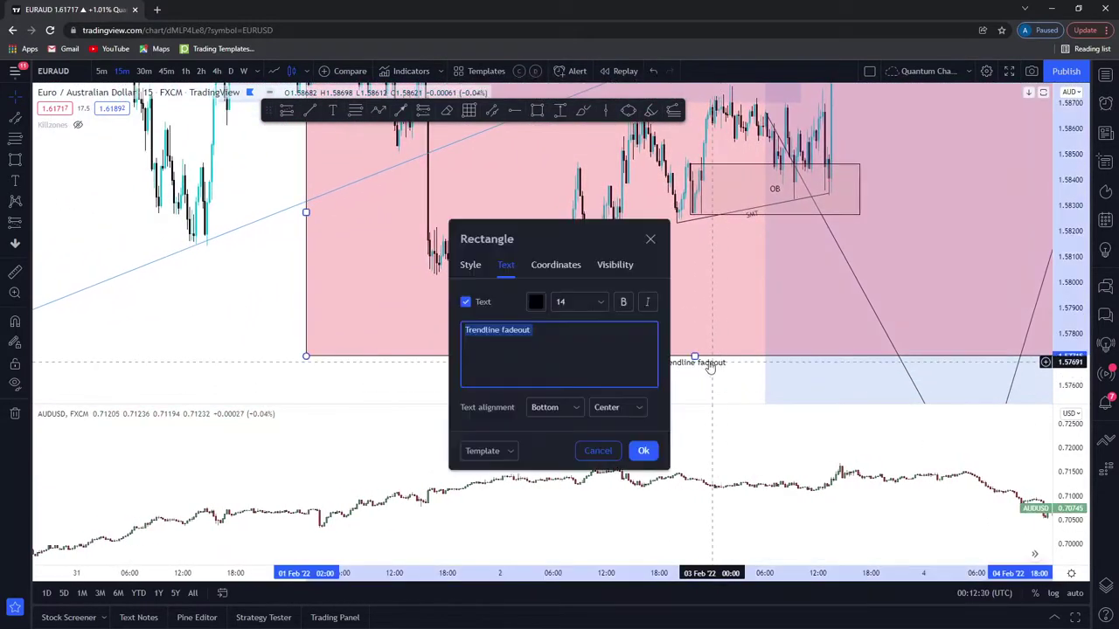
right_click(512, 333)
click(535, 341)
click(643, 451)
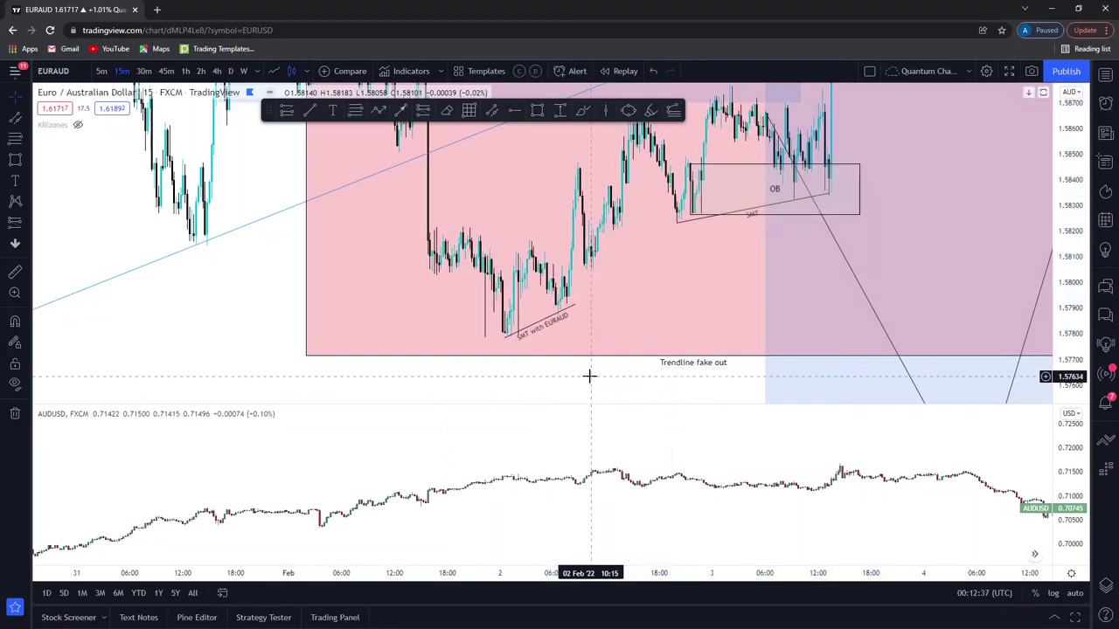
- Stretch the AUDUSD candles vertically by dragging its price scale
scroll(589, 371, right, 3)
scroll(589, 374, right, 2)
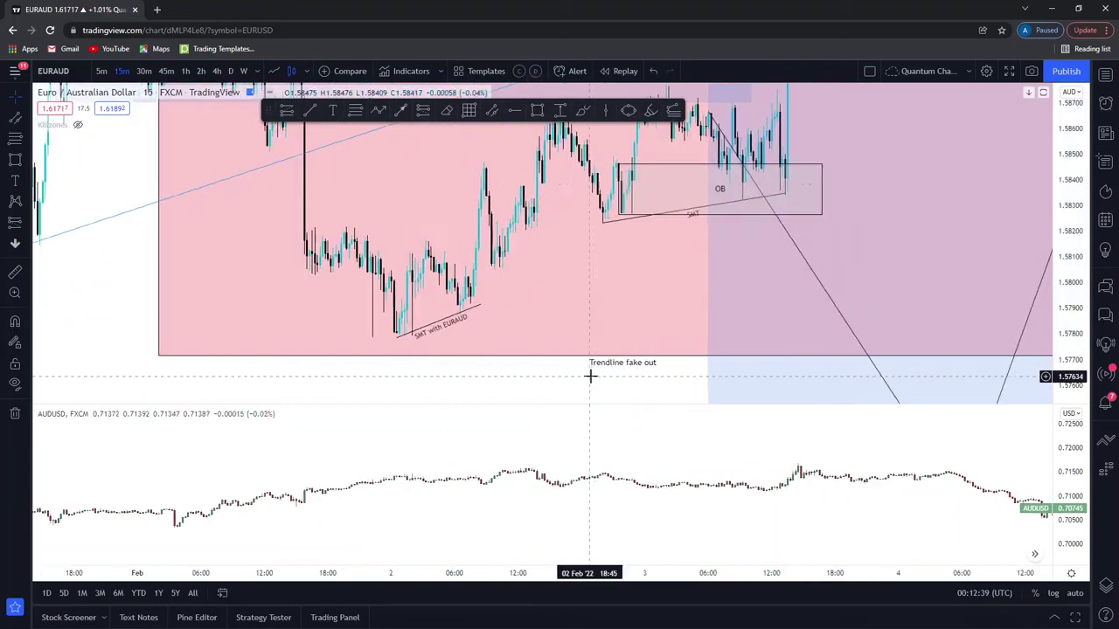
scroll(550, 332, right, 2)
drag(533, 365, 714, 381)
scroll(780, 436, up, 1)
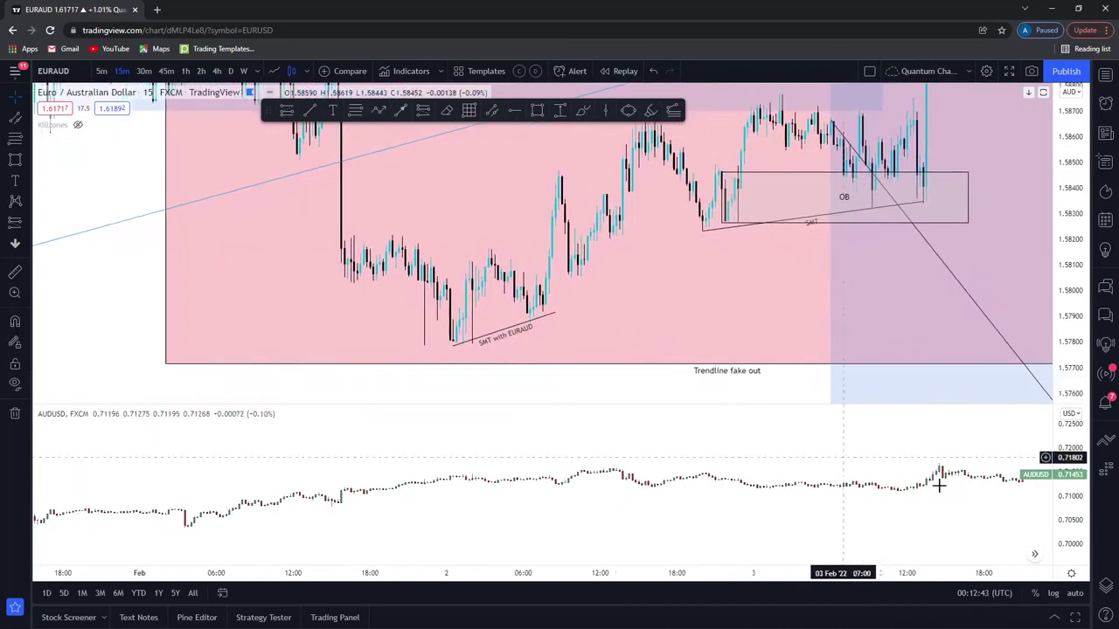
drag(1060, 496, 1032, 547)
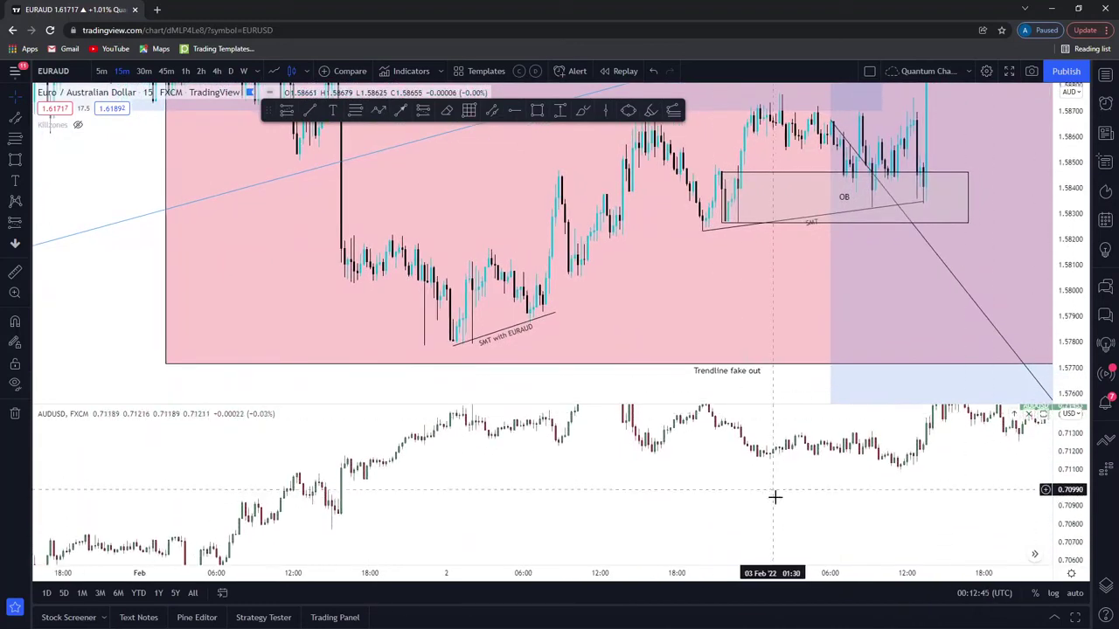
drag(775, 490, 801, 561)
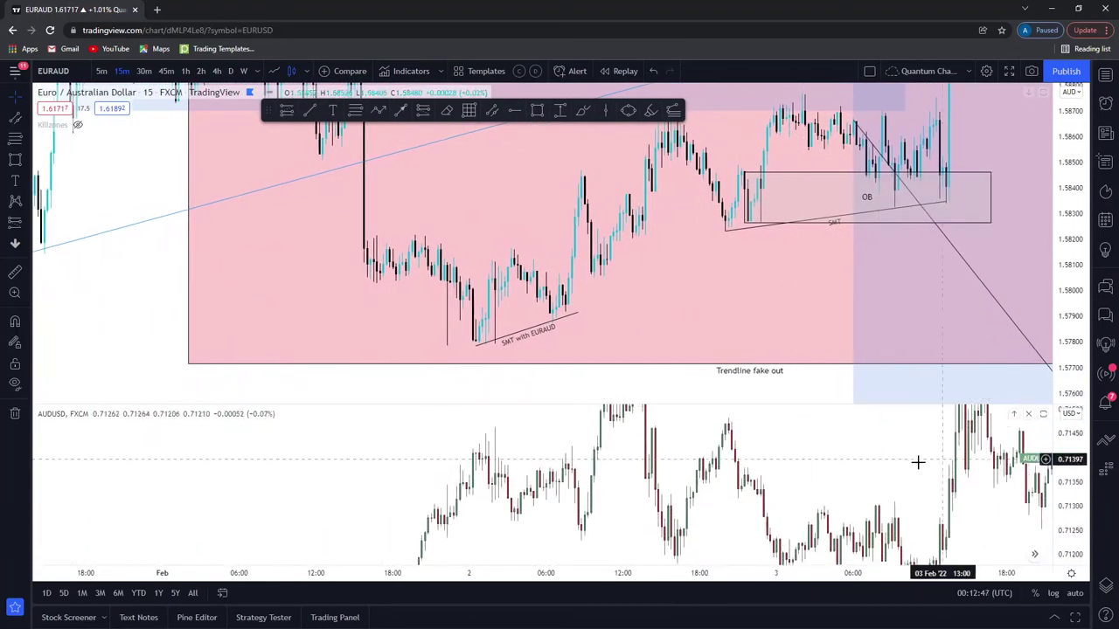
scroll(927, 529, up, 1)
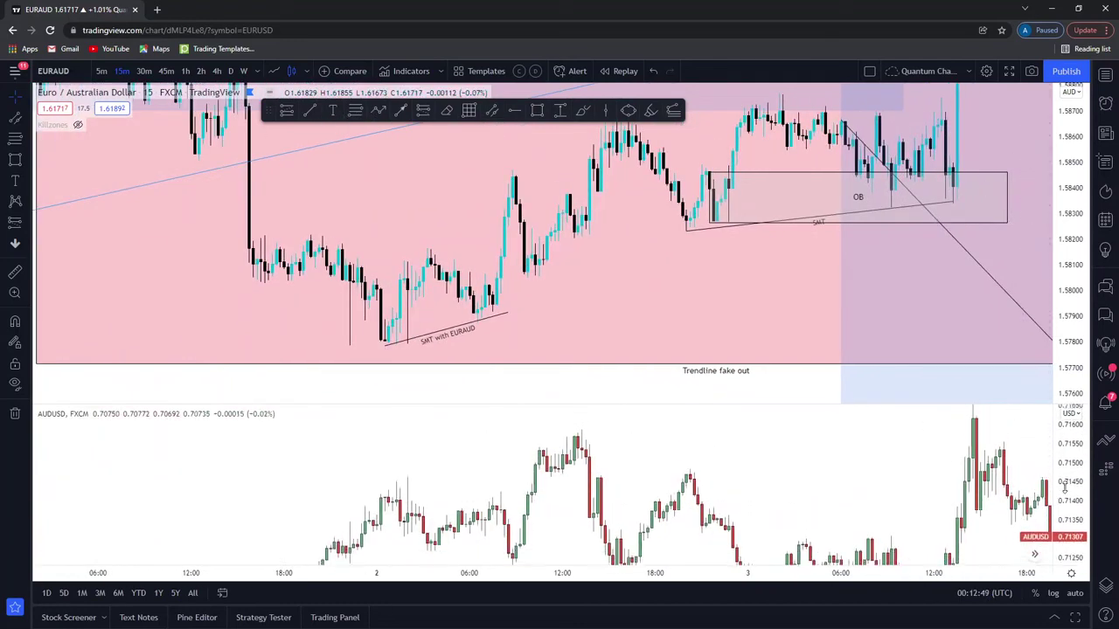
scroll(865, 487, up, 2)
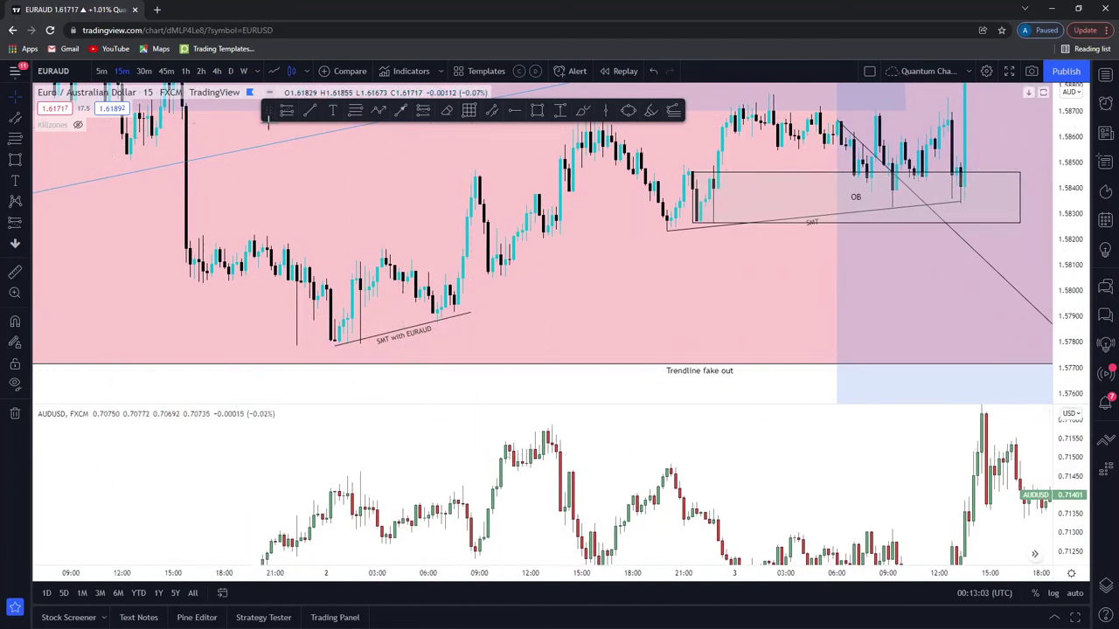
- Draw an SMT line across the two rising AUDUSD highs
click(334, 480)
click(556, 426)
scroll(895, 464, down, 3)
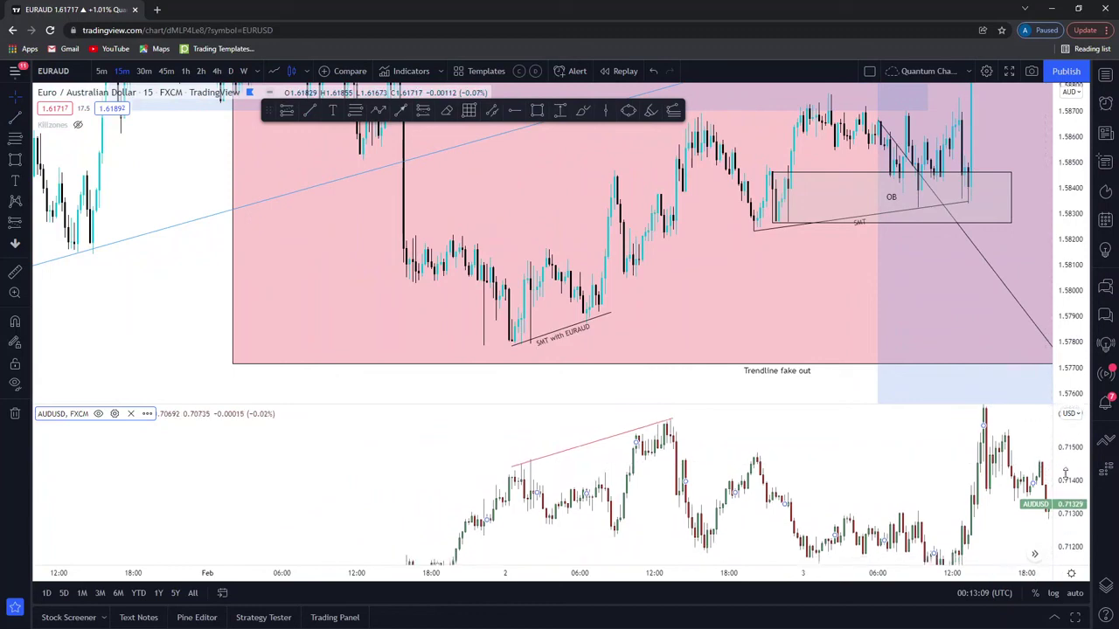
- Draw a pink box around the 2 February EURAUD lows at the SMT area
drag(821, 502, 795, 498)
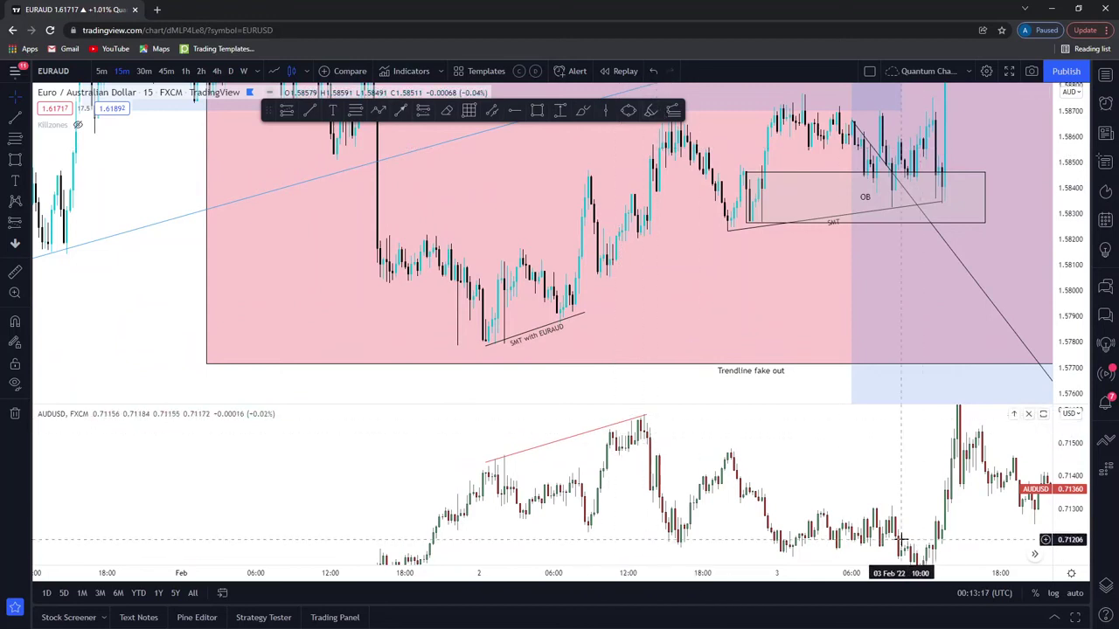
scroll(484, 460, up, 2)
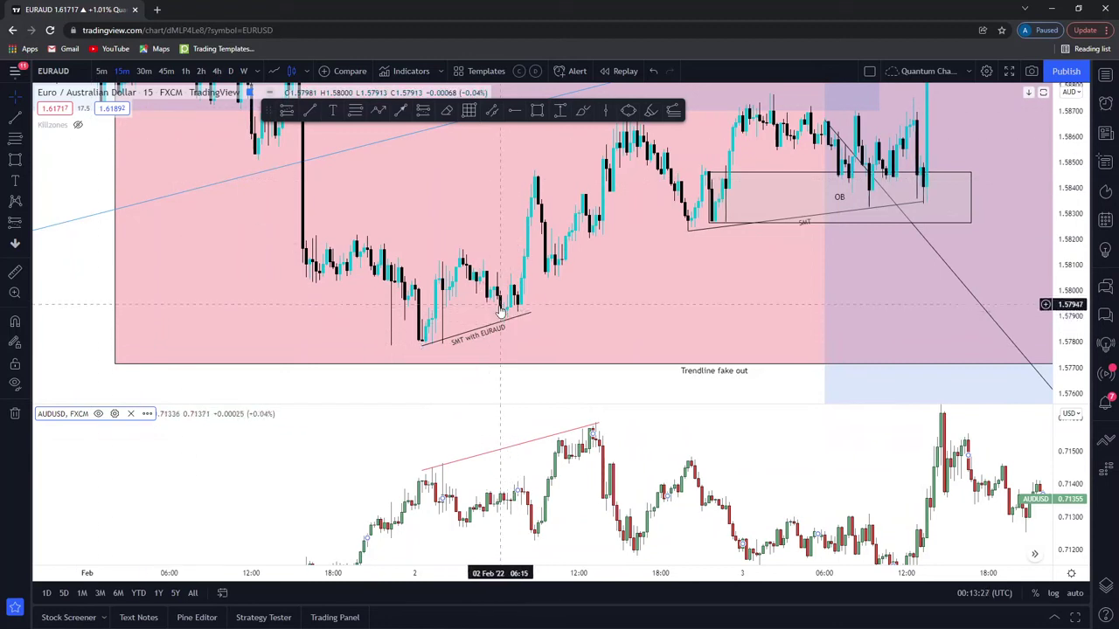
click(537, 111)
drag(413, 285, 626, 345)
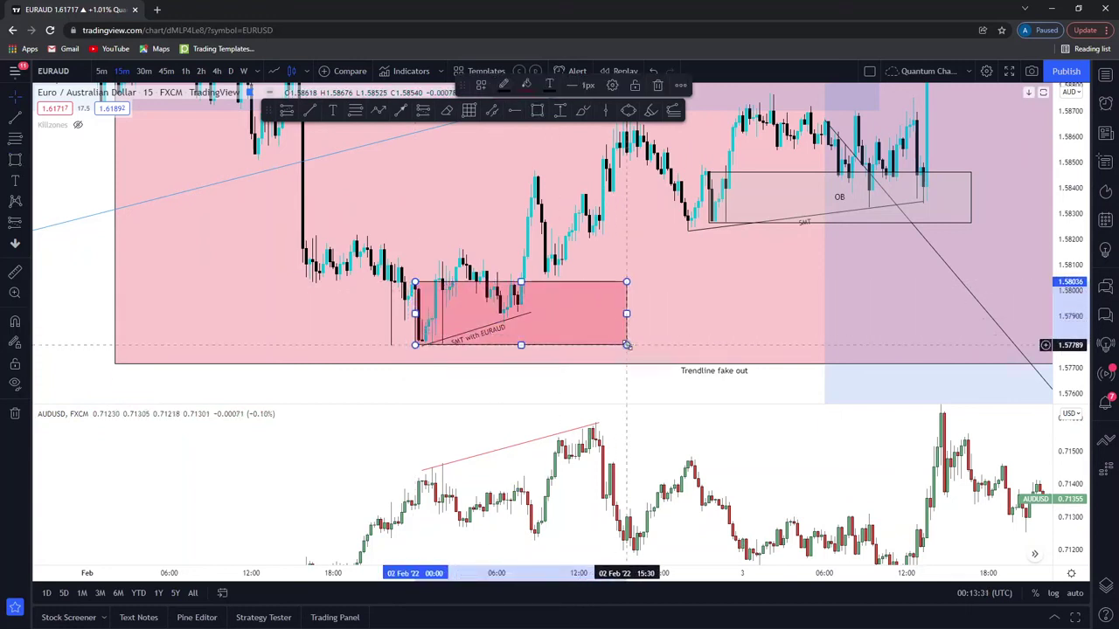
click(30, 227)
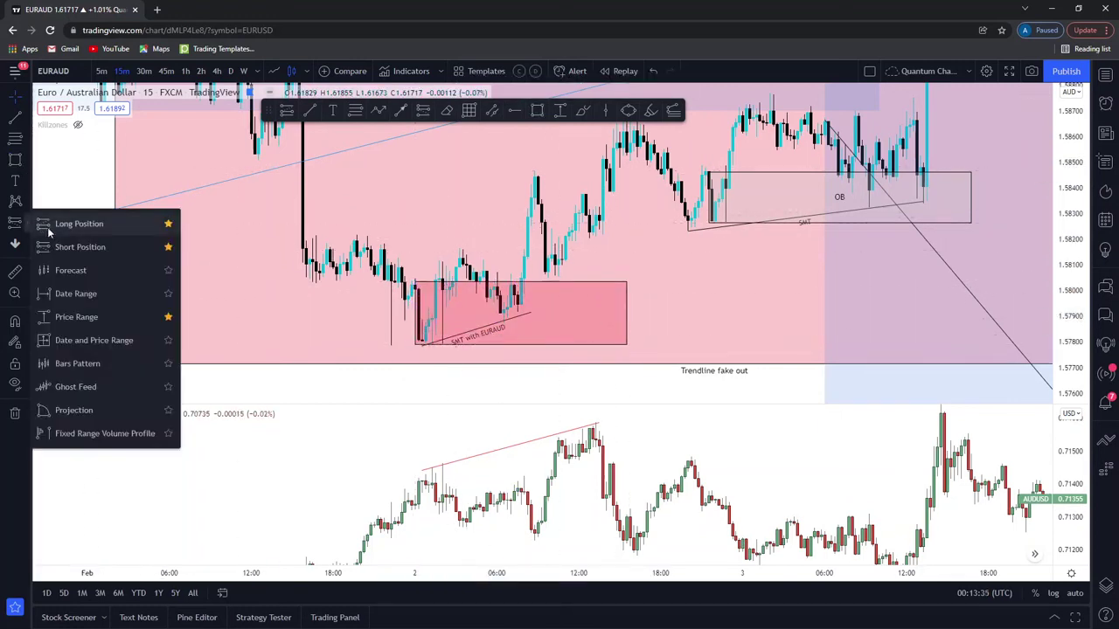
click(87, 222)
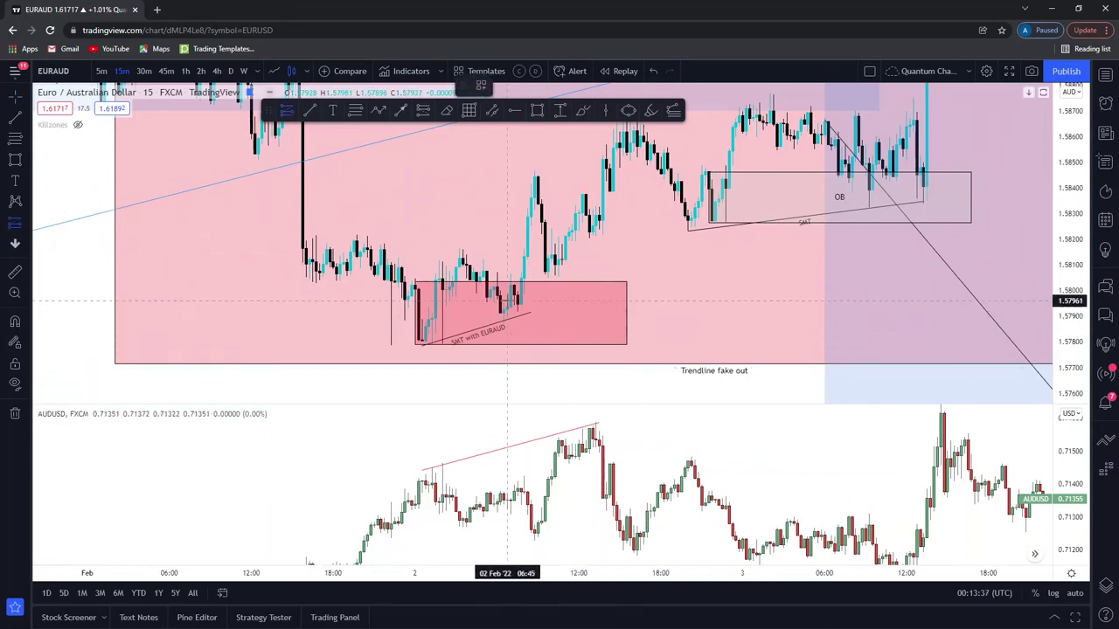
click(497, 291)
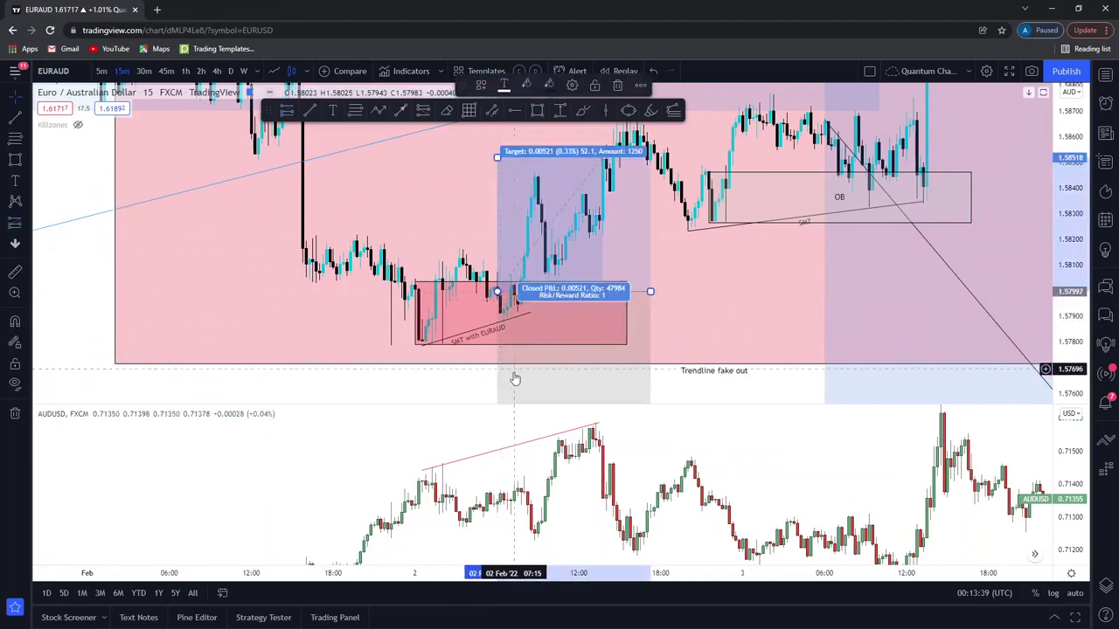
drag(480, 371, 498, 258)
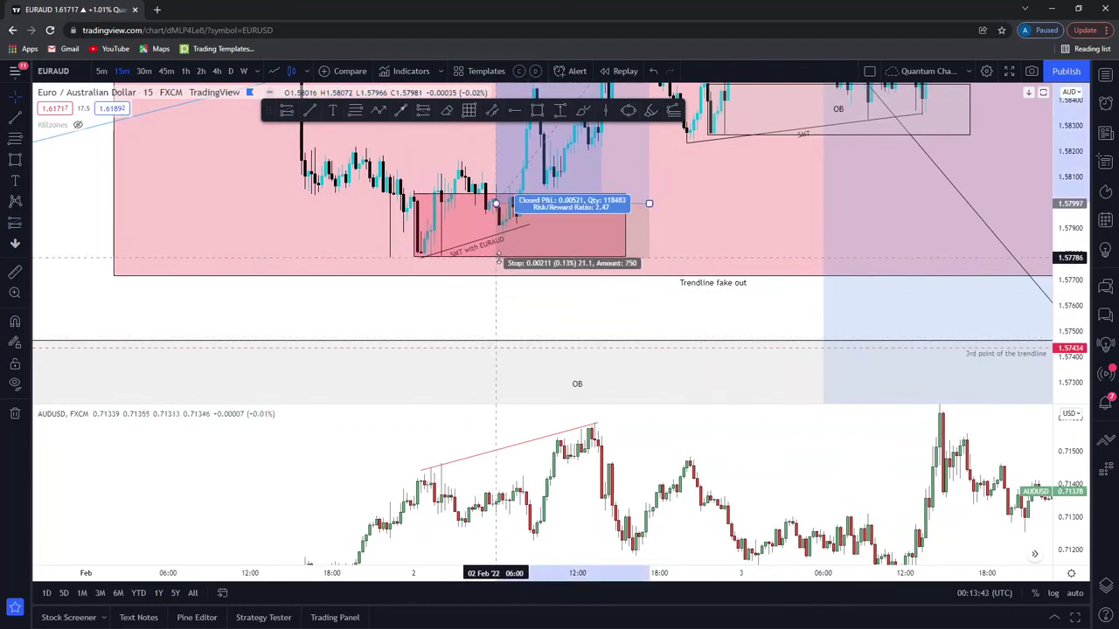
drag(507, 302, 517, 464)
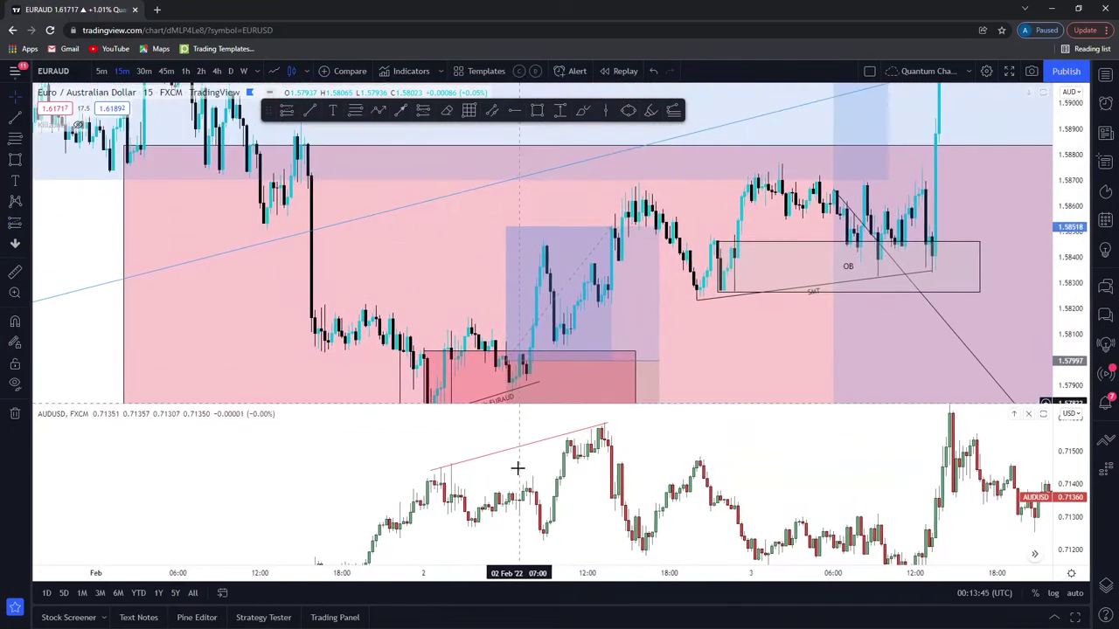
drag(505, 227, 505, 156)
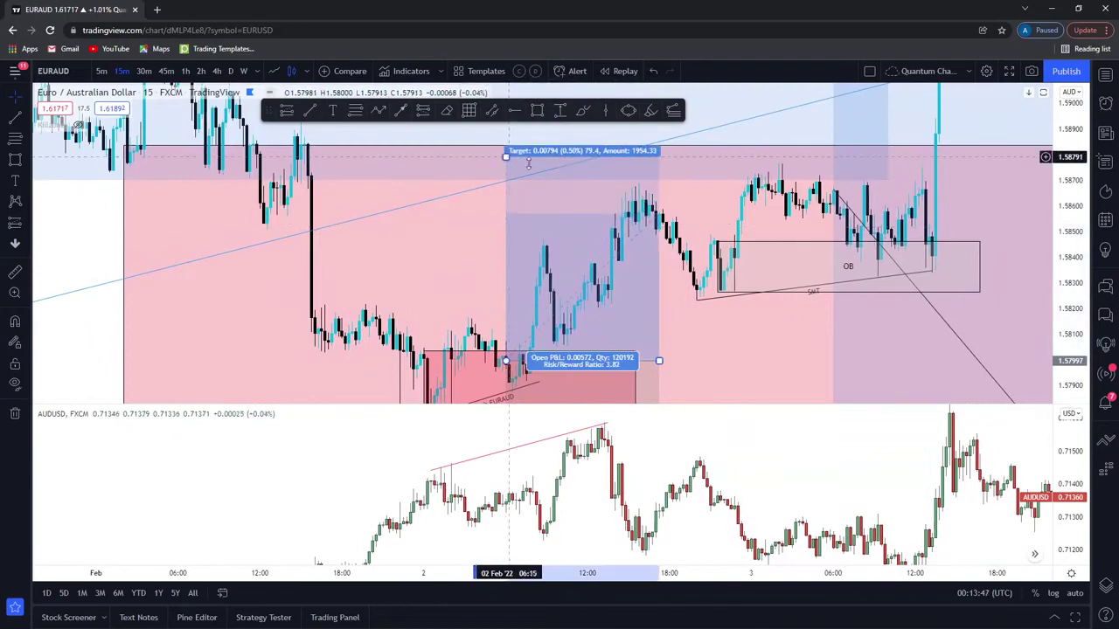
scroll(858, 193, down, 10)
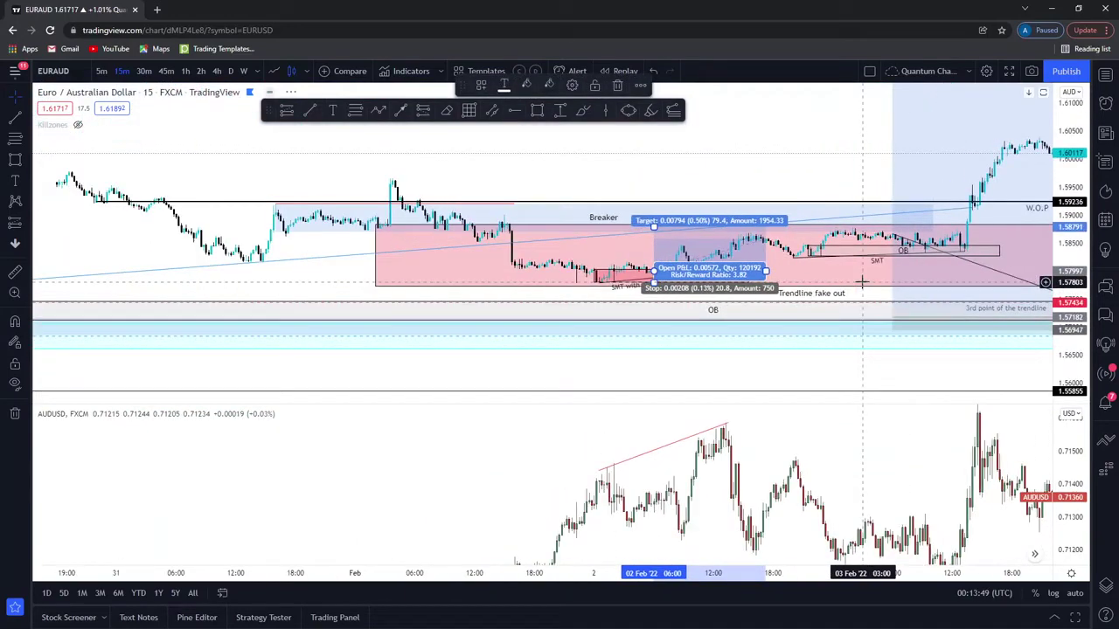
mouse_move(858, 192)
mouse_down()
mouse_move(747, 253)
mouse_move(696, 265)
mouse_up()
drag(708, 308, 734, 117)
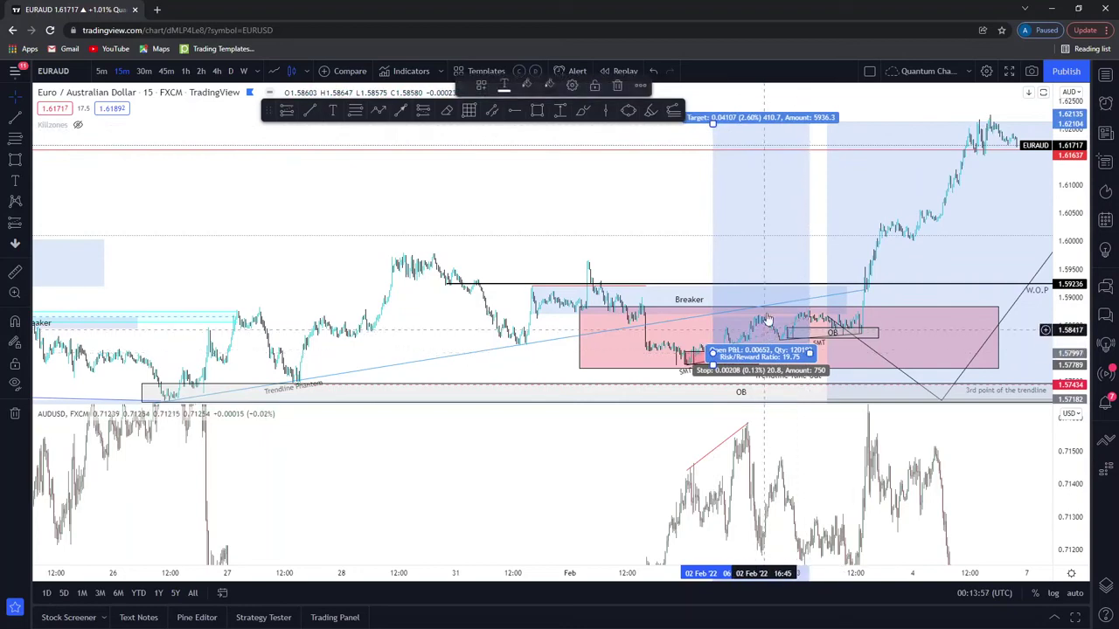
click(679, 204)
drag(679, 205, 671, 225)
click(734, 229)
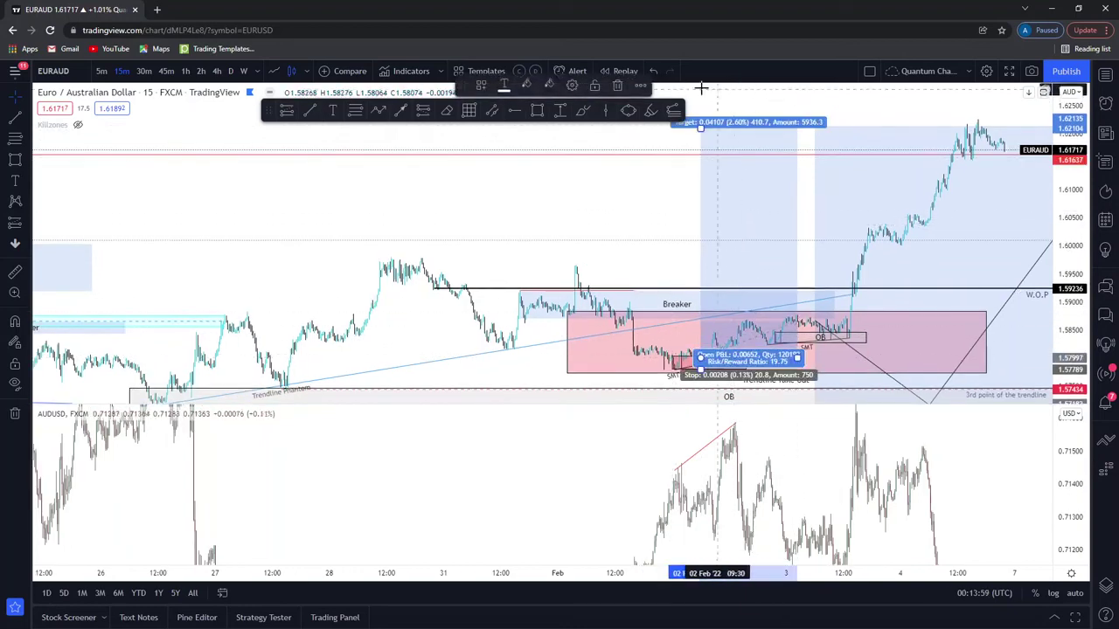
click(617, 85)
scroll(699, 195, up, 2)
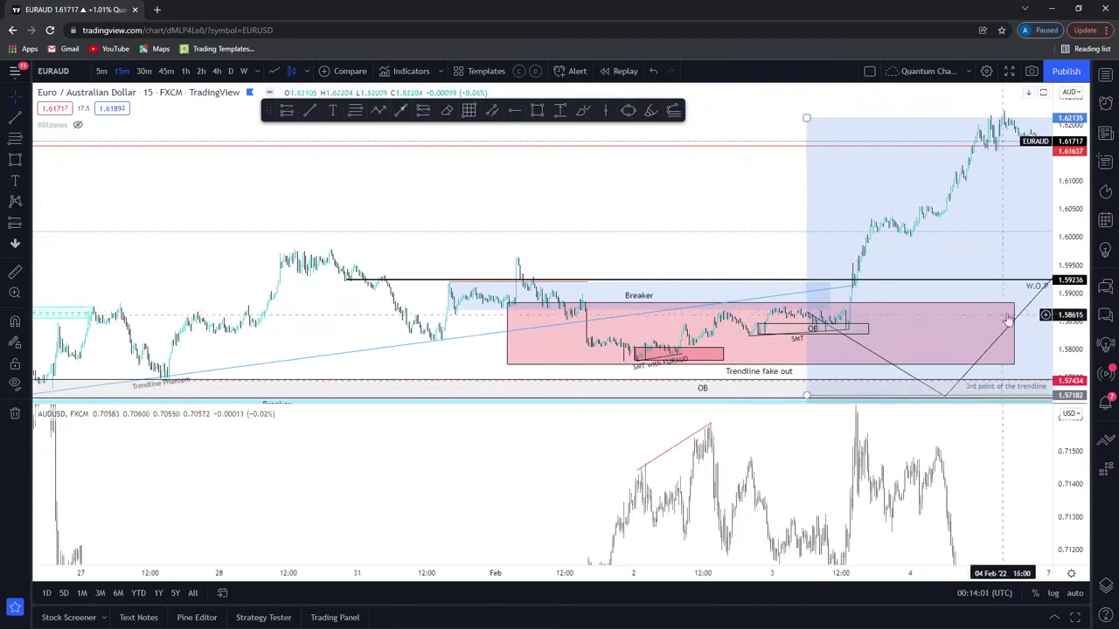
scroll(970, 348, up, 5)
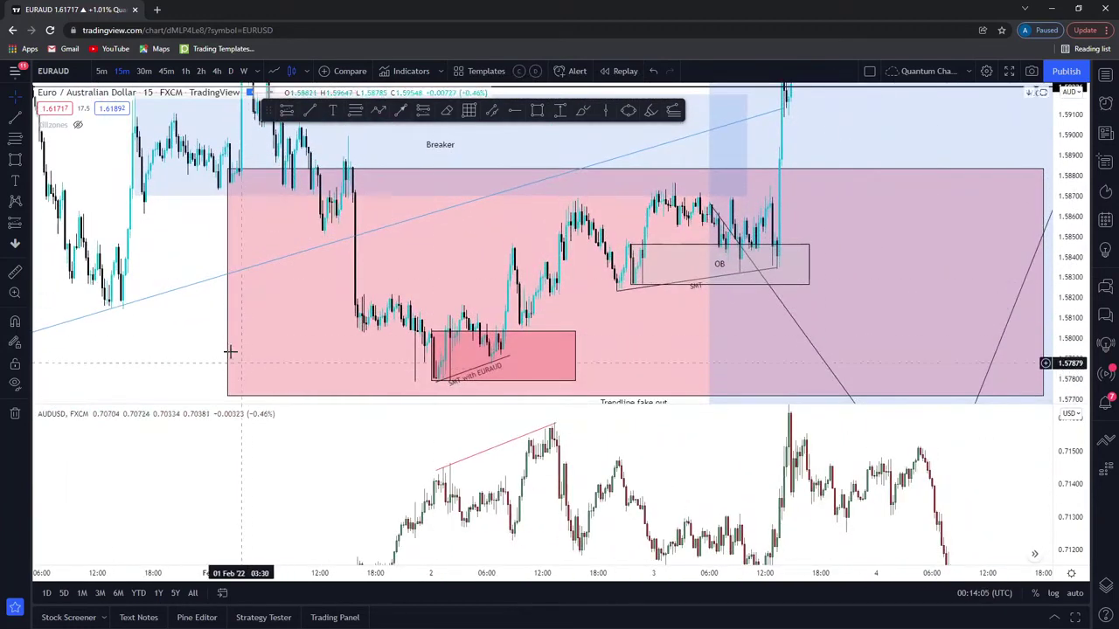
drag(208, 330, 344, 307)
scroll(349, 307, up, 2)
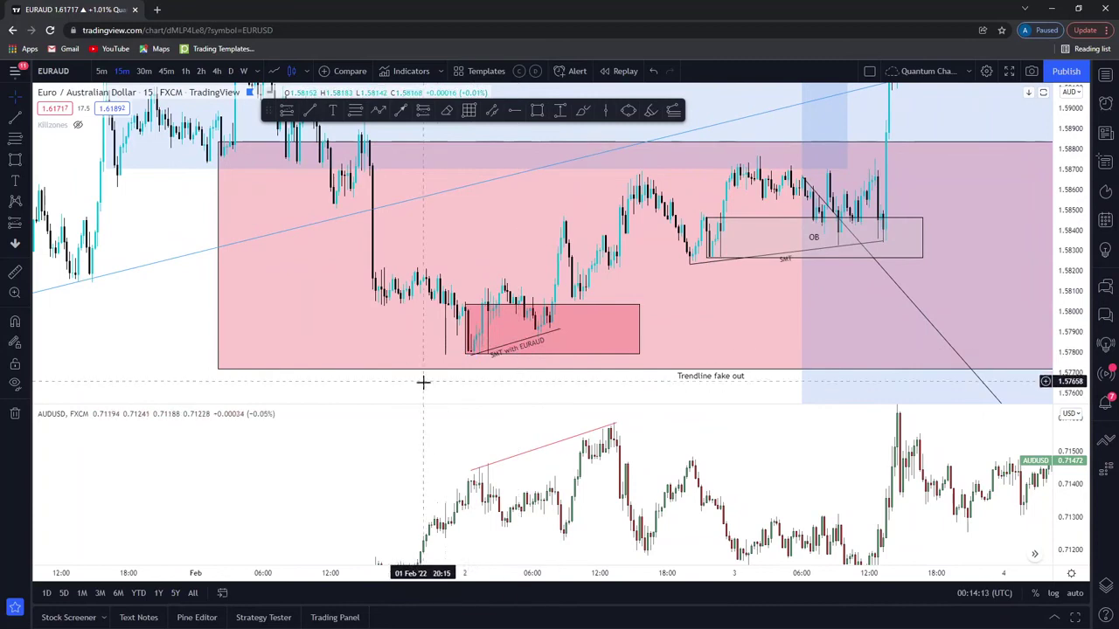
scroll(414, 379, right, 3)
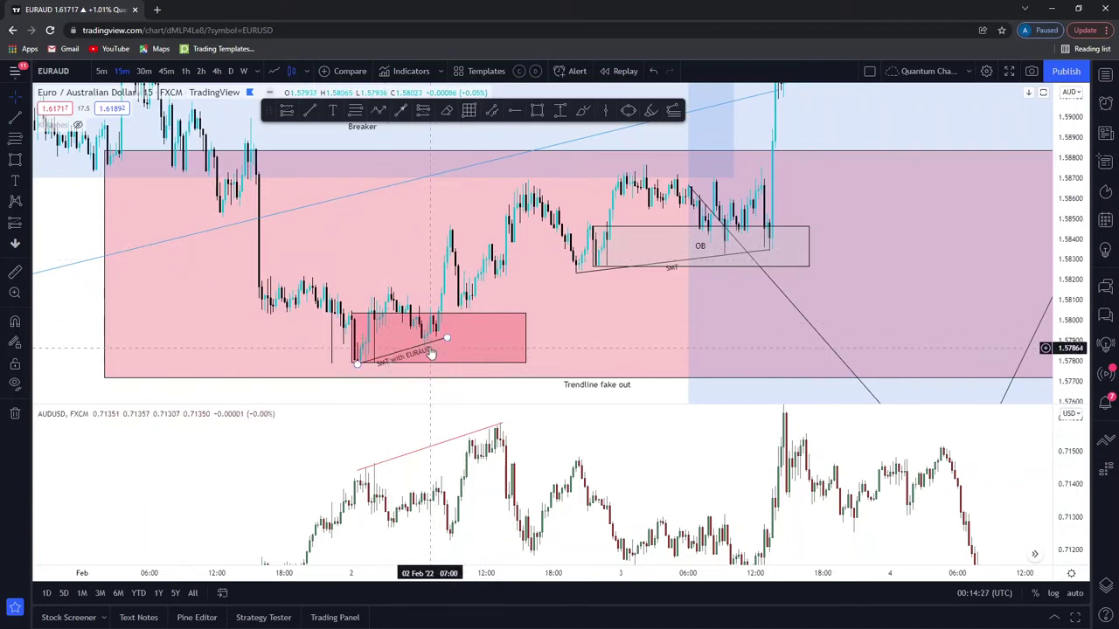
scroll(326, 301, down, 1)
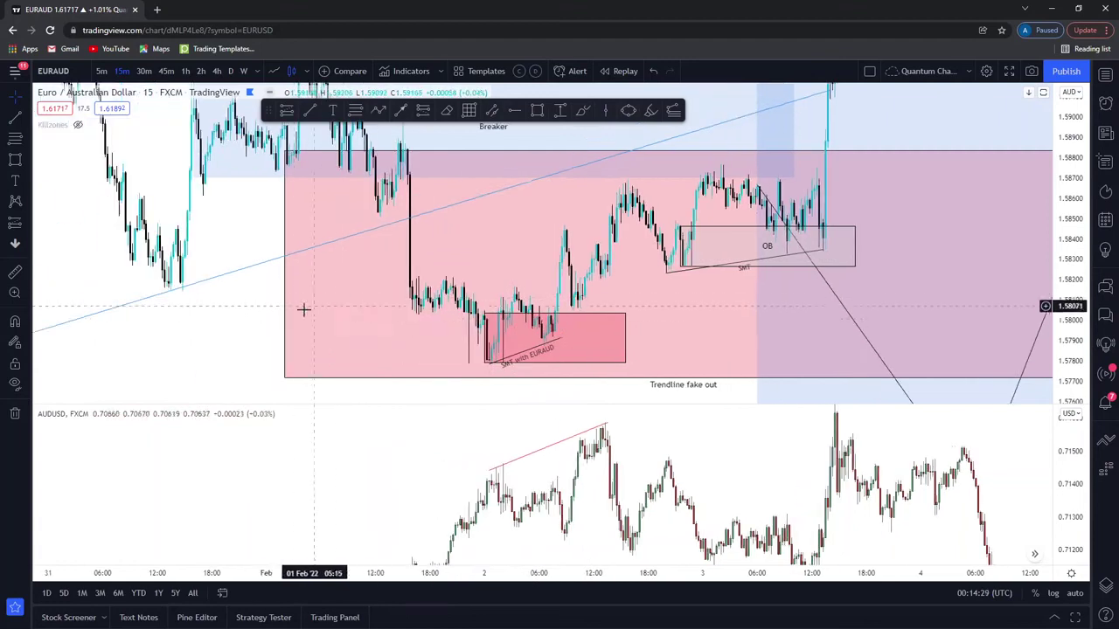
scroll(326, 302, up, 1)
drag(611, 382, 587, 392)
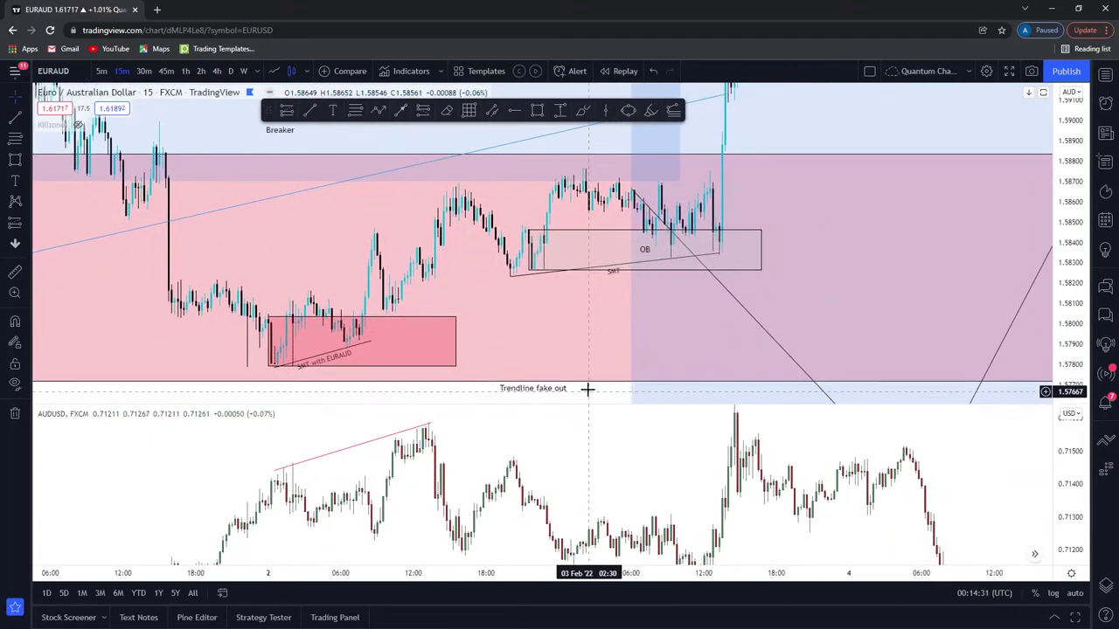
click(587, 388)
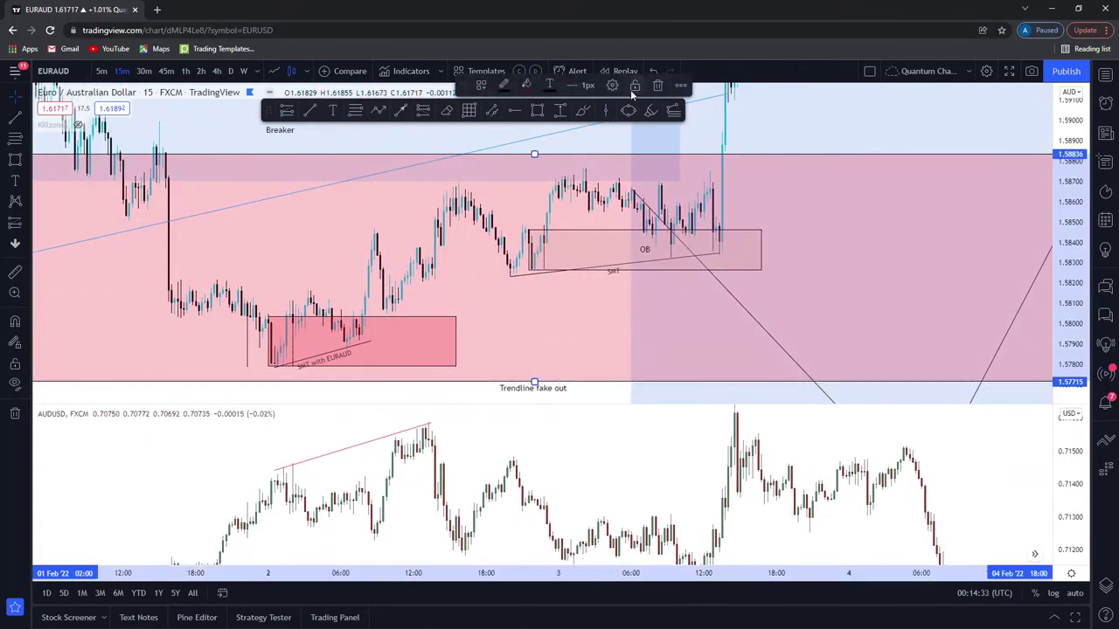
drag(564, 352, 586, 390)
scroll(682, 345, up, 1)
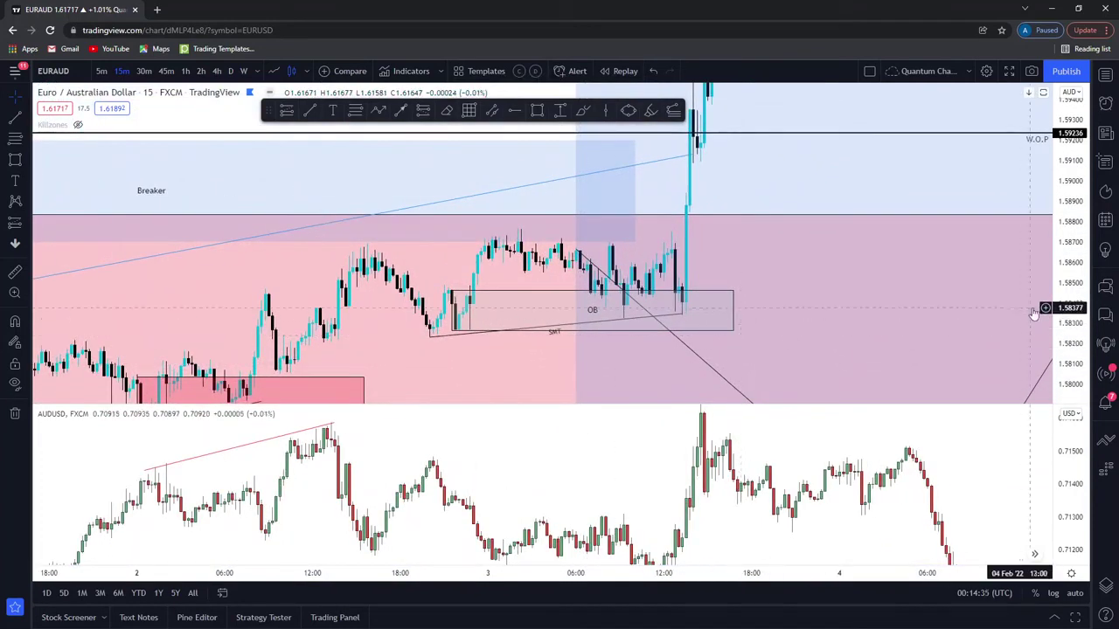
drag(516, 375, 556, 313)
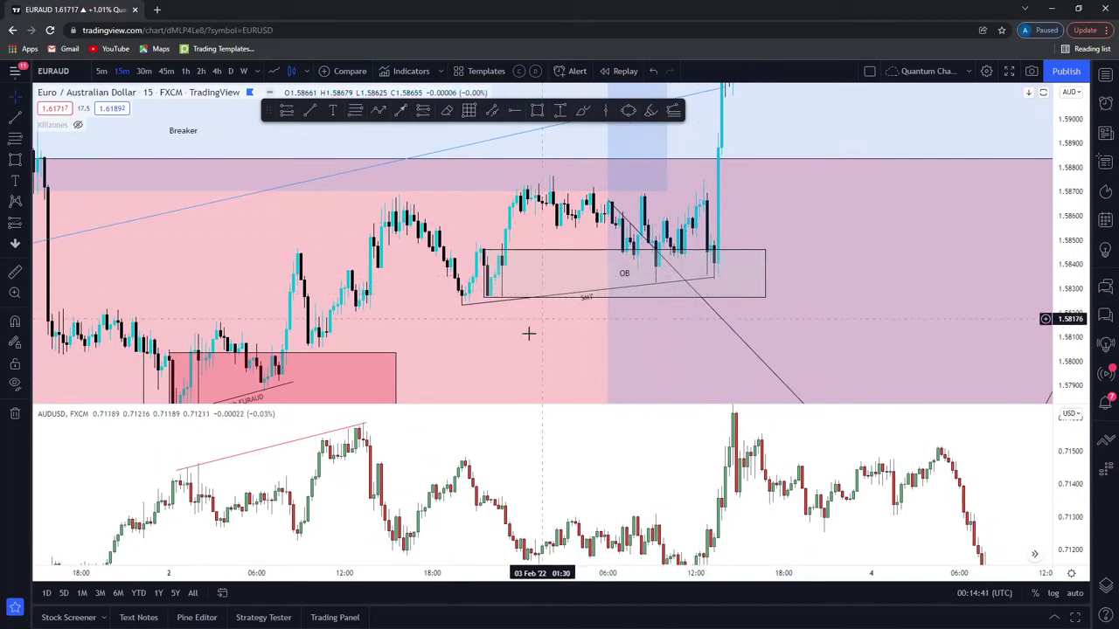
key(Right)
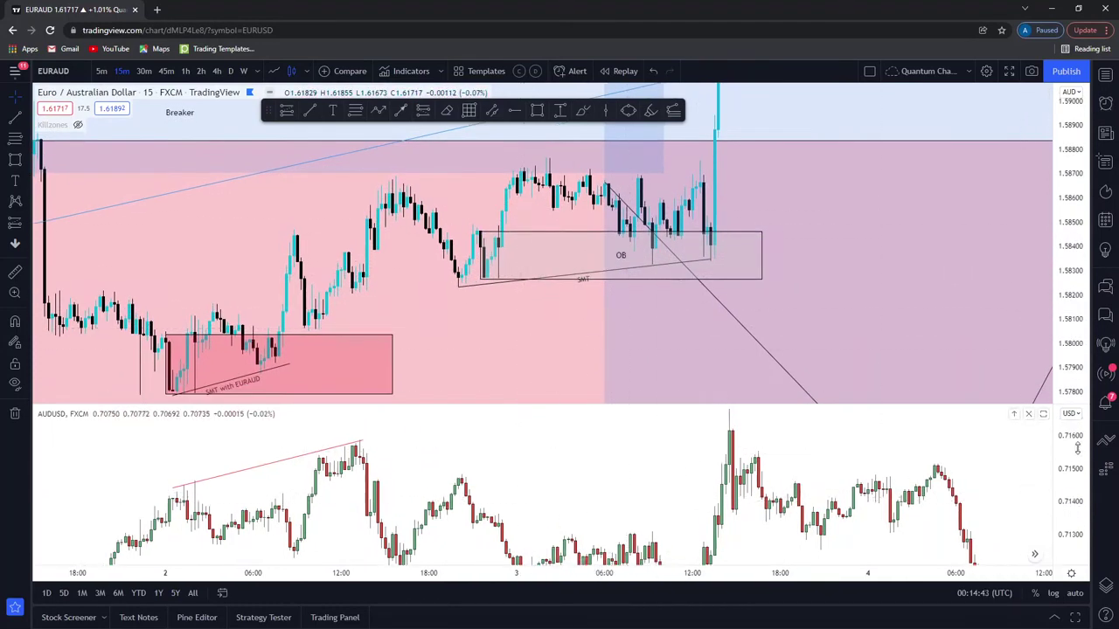
scroll(710, 481, up, 1)
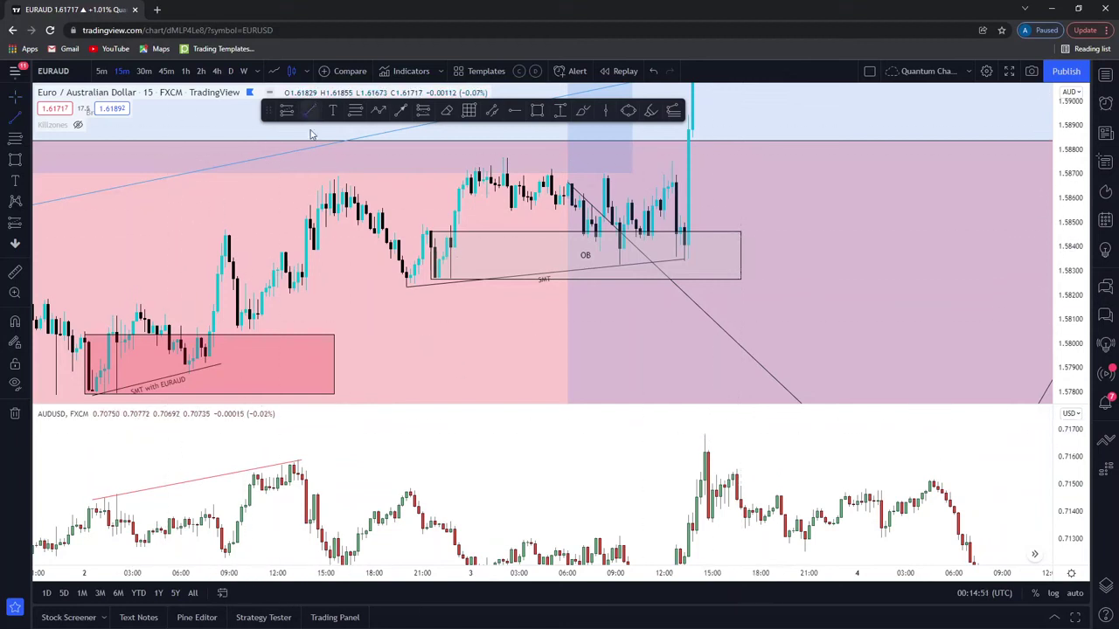
- Draw a rising AUDUSD SMT line to the 15:00 peak and thicken the EURAUD SMT line to 2px
mouse_move(406, 490)
mouse_down()
mouse_move(690, 429)
mouse_move(706, 436)
mouse_up()
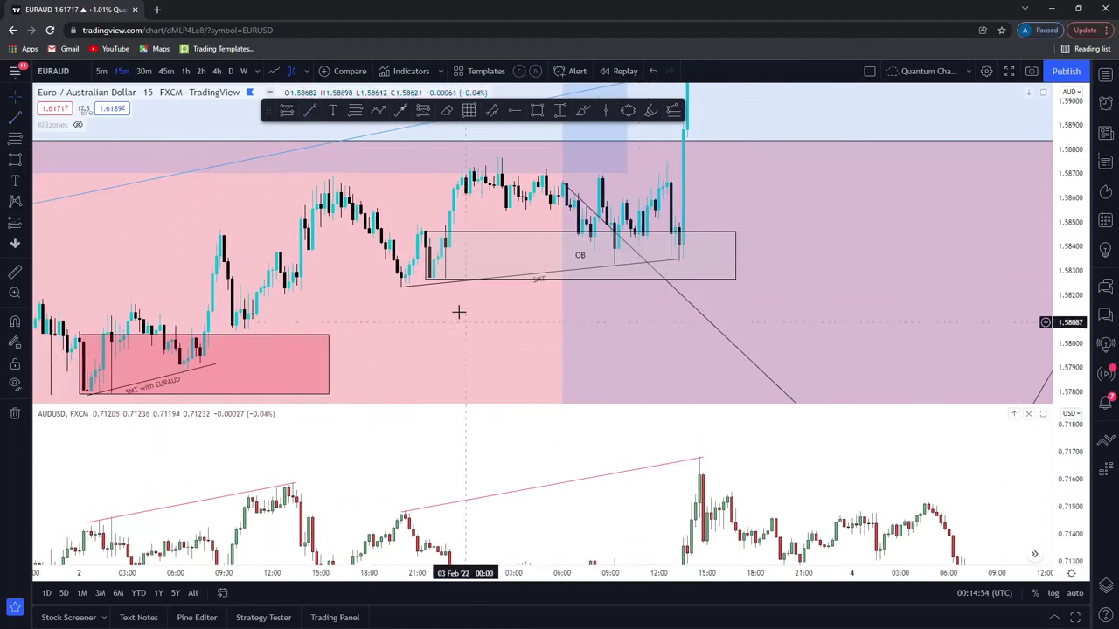
click(524, 276)
click(540, 87)
click(542, 127)
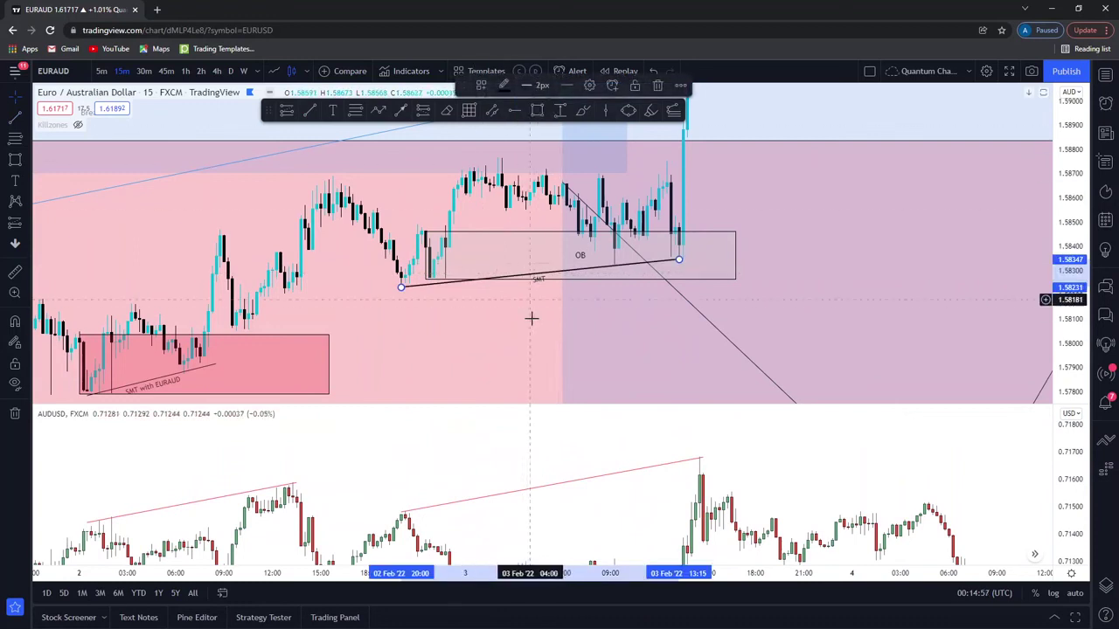
click(490, 307)
click(695, 264)
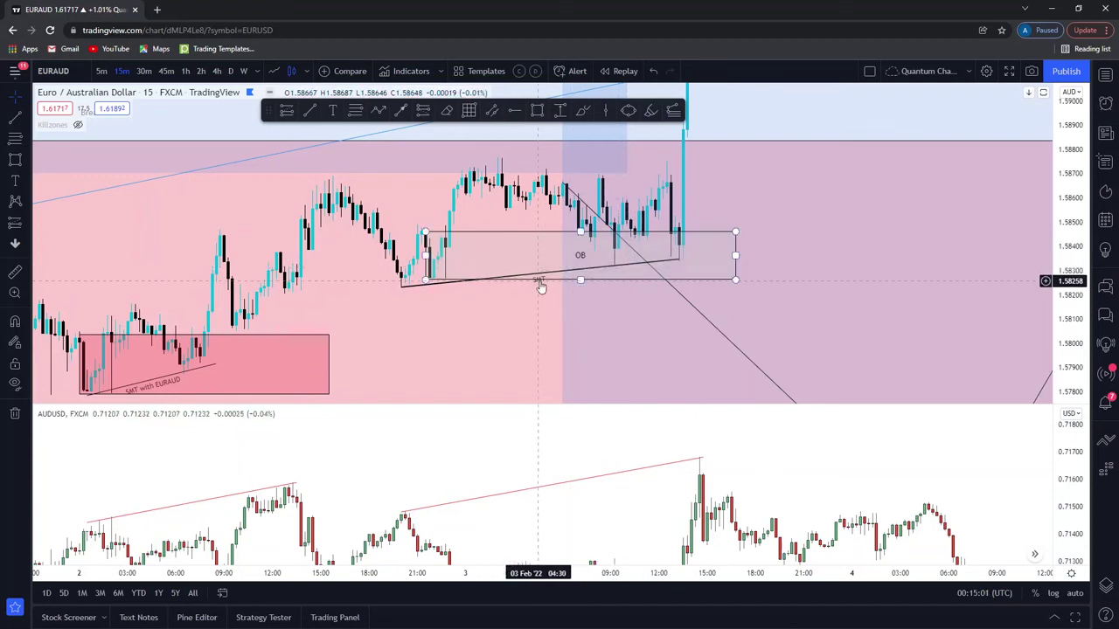
- Add a red horizontal level at about 0.71475 on the AUDUSD swing high
scroll(452, 325, up, 2)
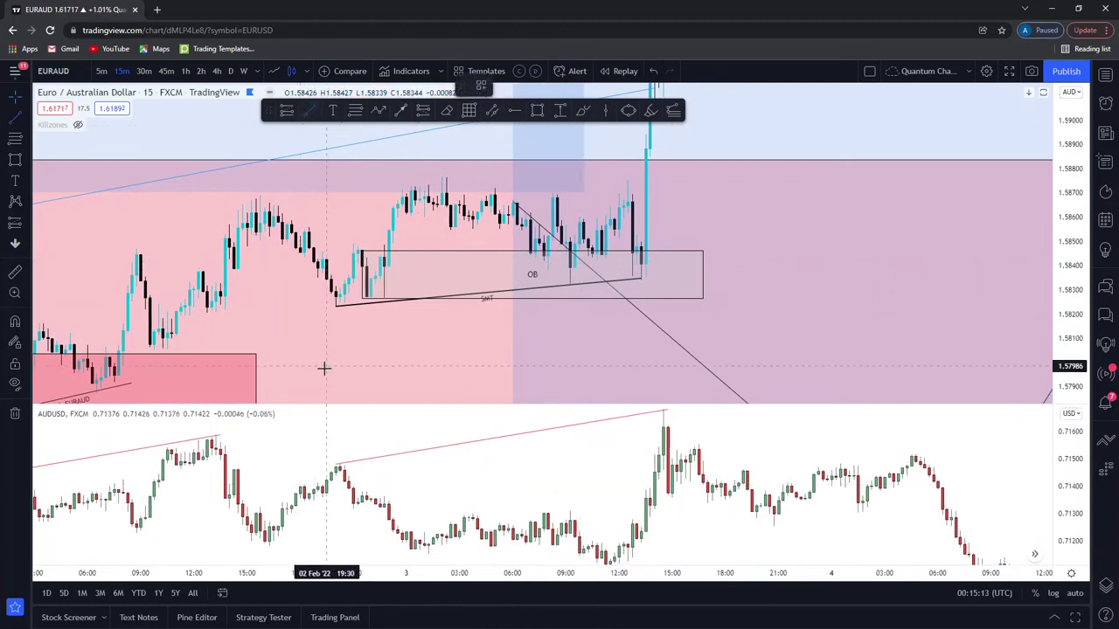
drag(341, 466, 769, 466)
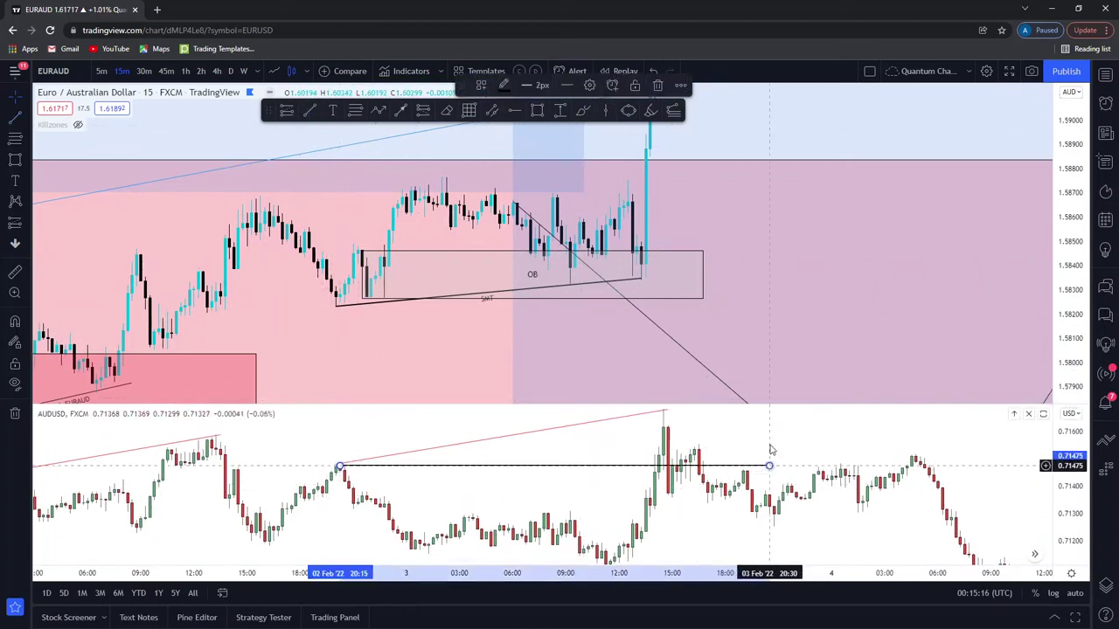
click(509, 86)
click(510, 126)
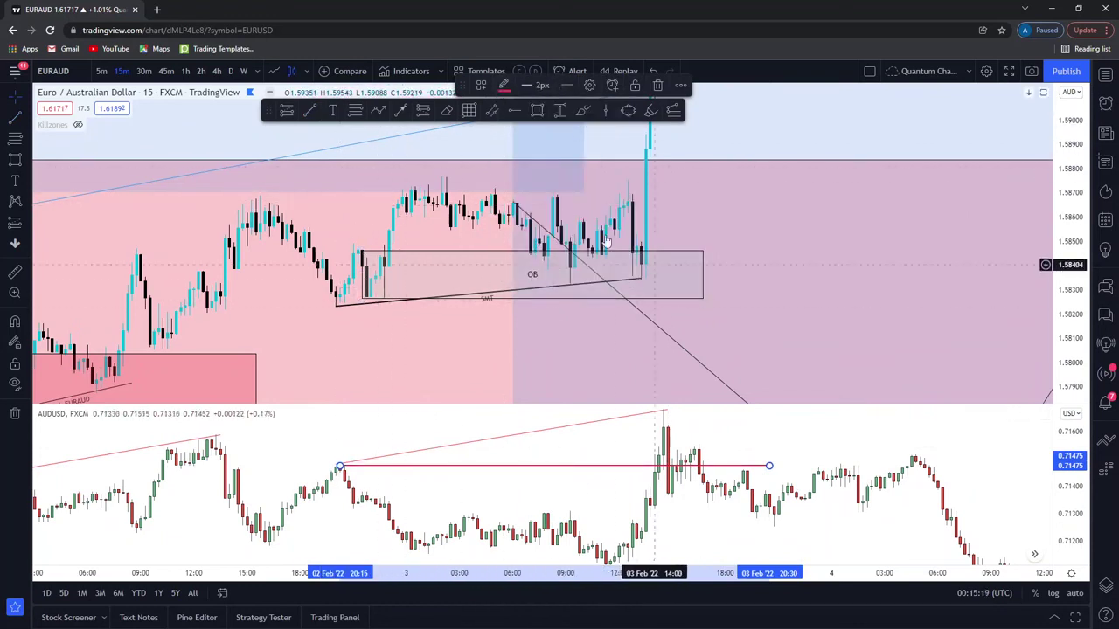
drag(497, 349, 474, 367)
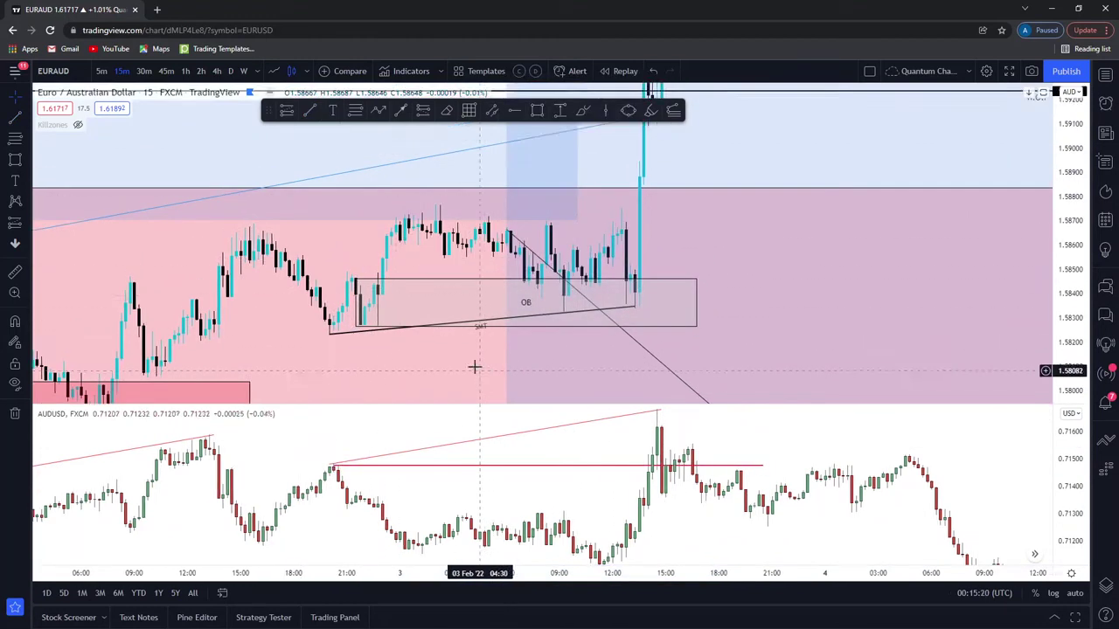
click(30, 225)
click(79, 222)
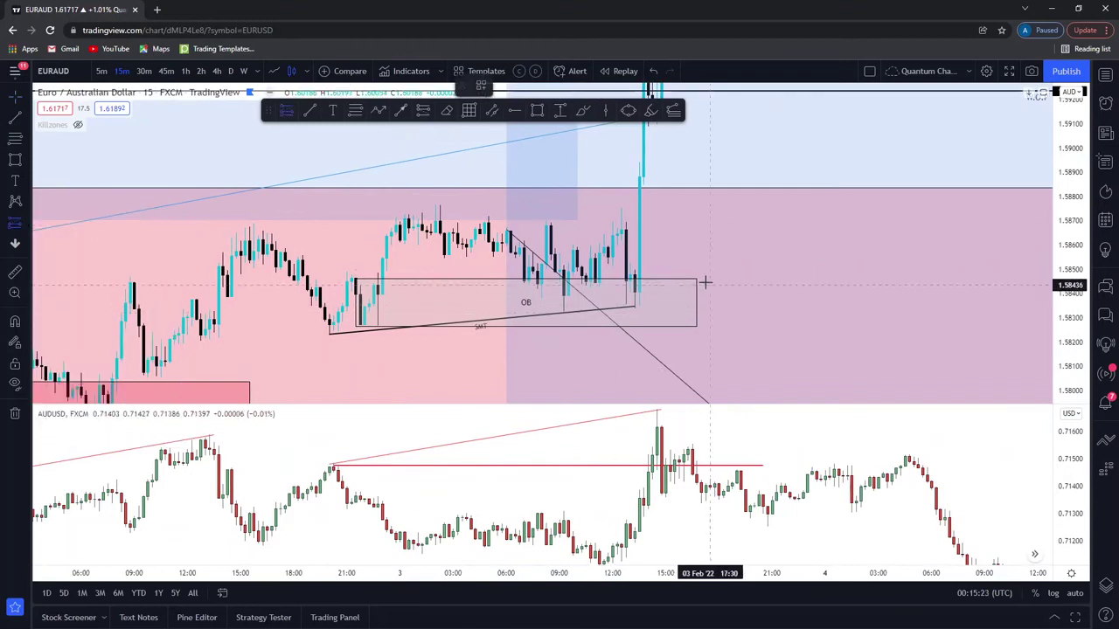
- Place a long position at the EURAUD order block, tight stop, target near 1.6137 for 14.77 risk/reward
click(504, 91)
click(702, 277)
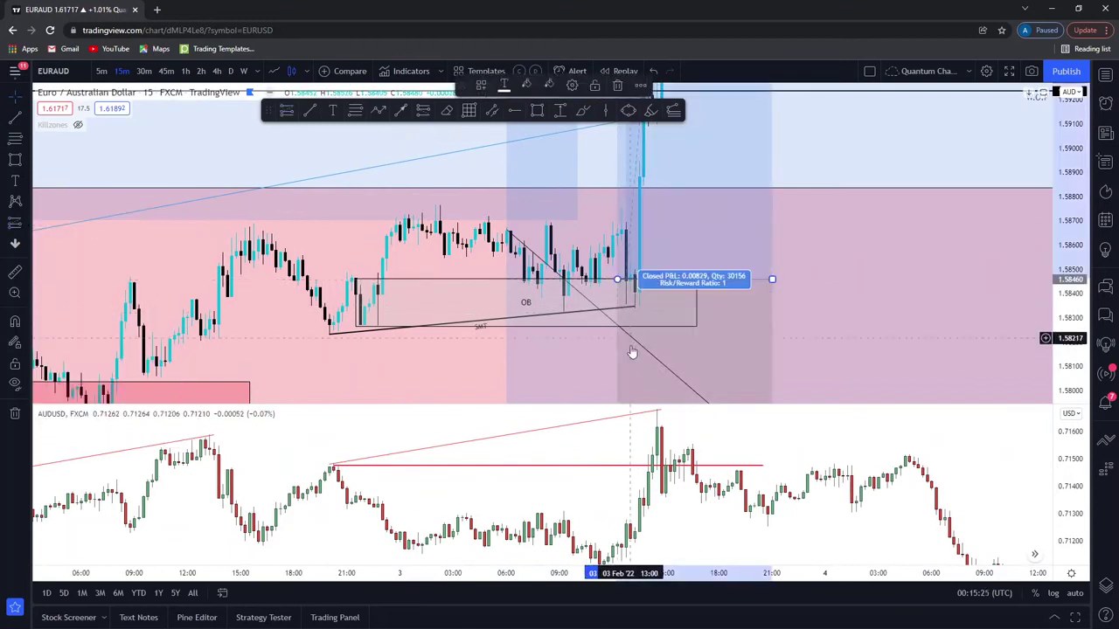
drag(473, 337, 473, 262)
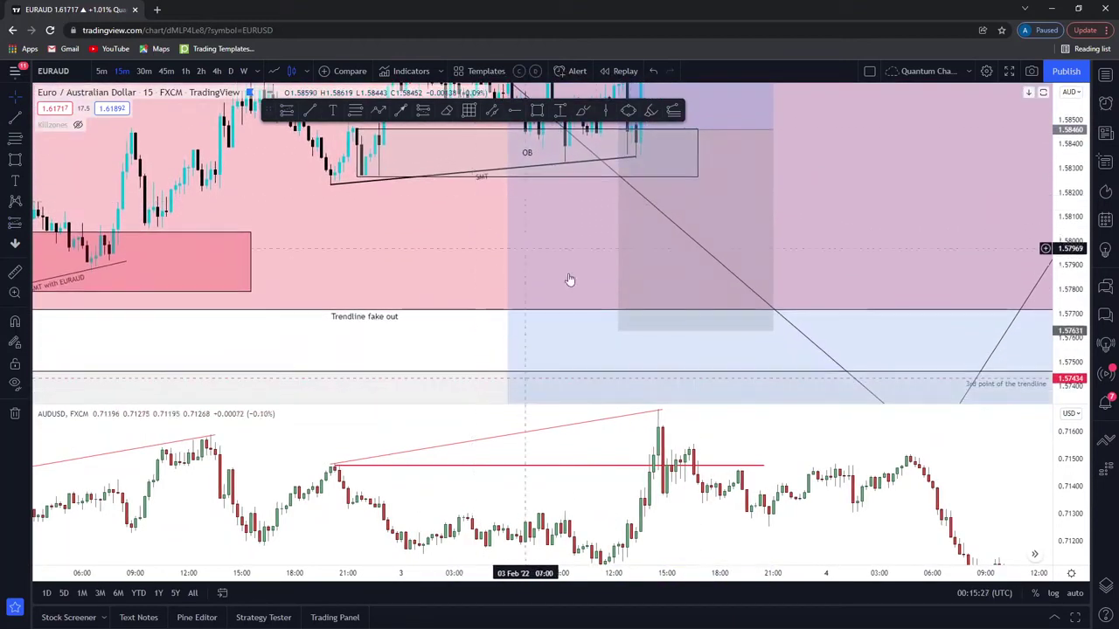
drag(616, 323, 612, 188)
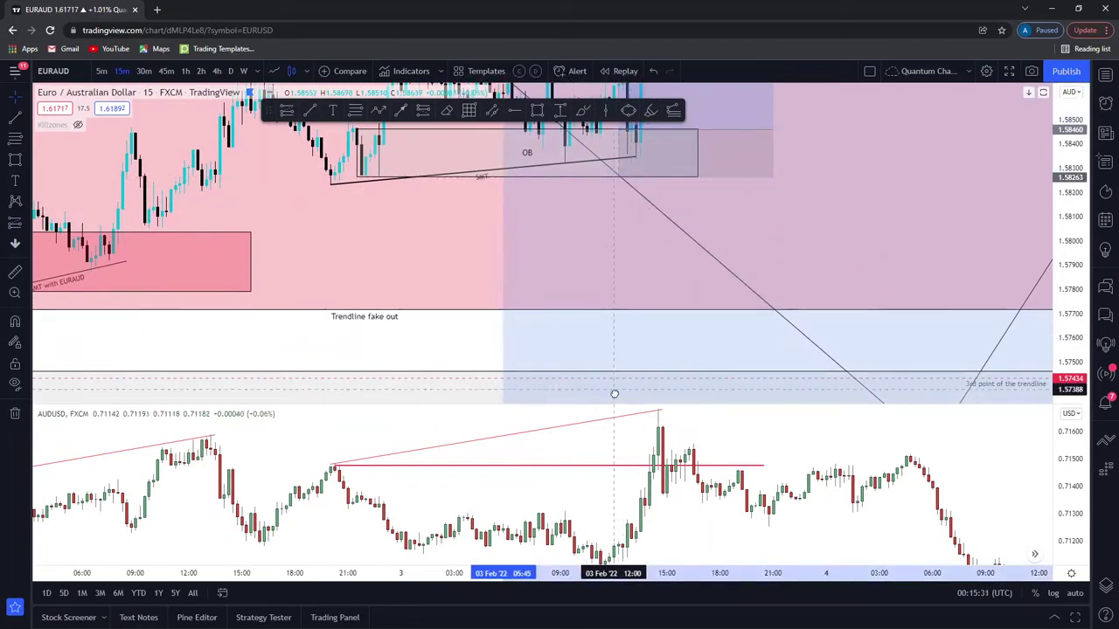
drag(455, 329, 452, 495)
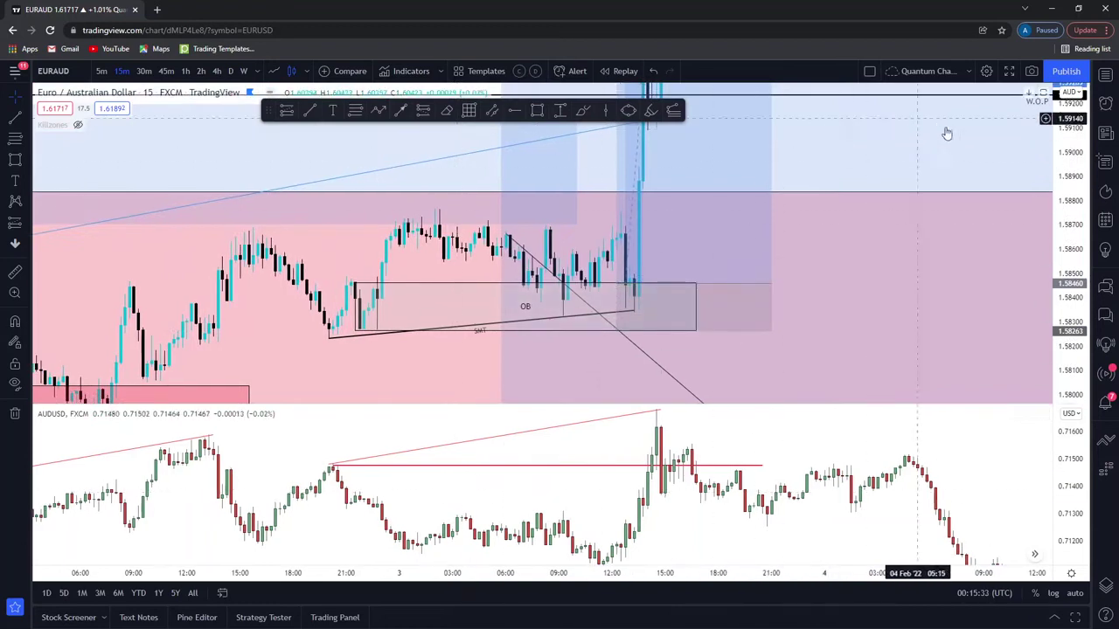
double_click(1069, 156)
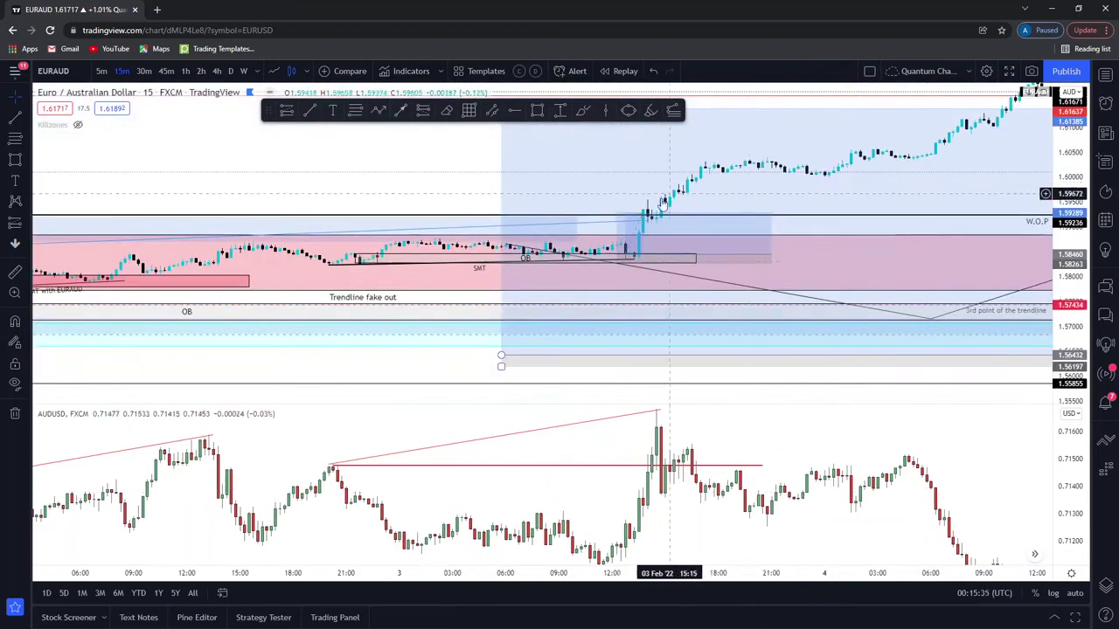
drag(618, 217, 623, 110)
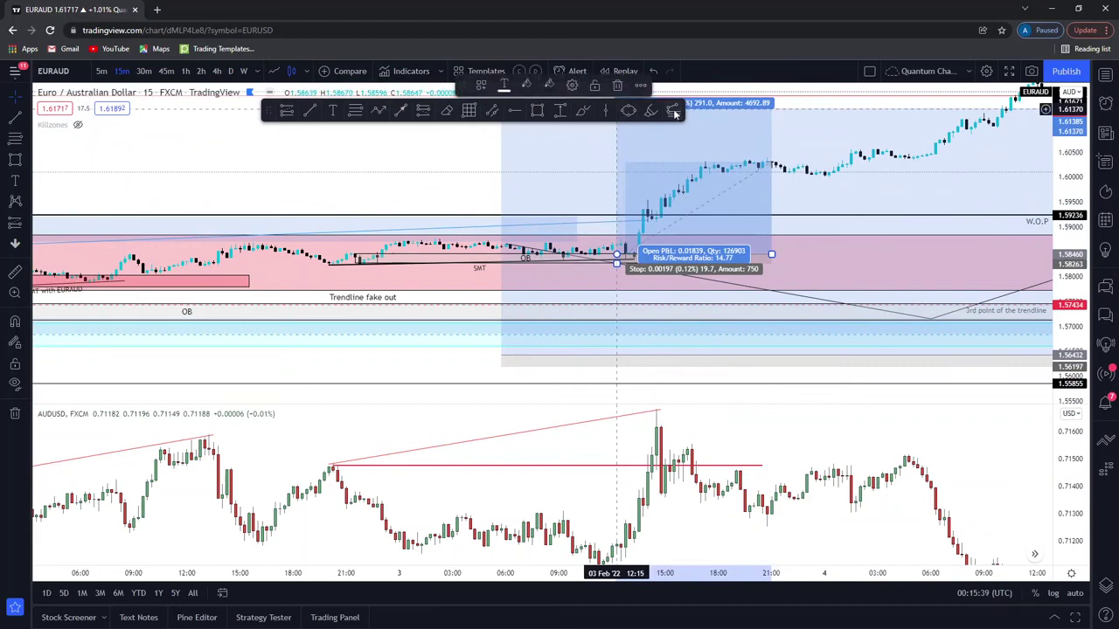
scroll(617, 222, down, 3)
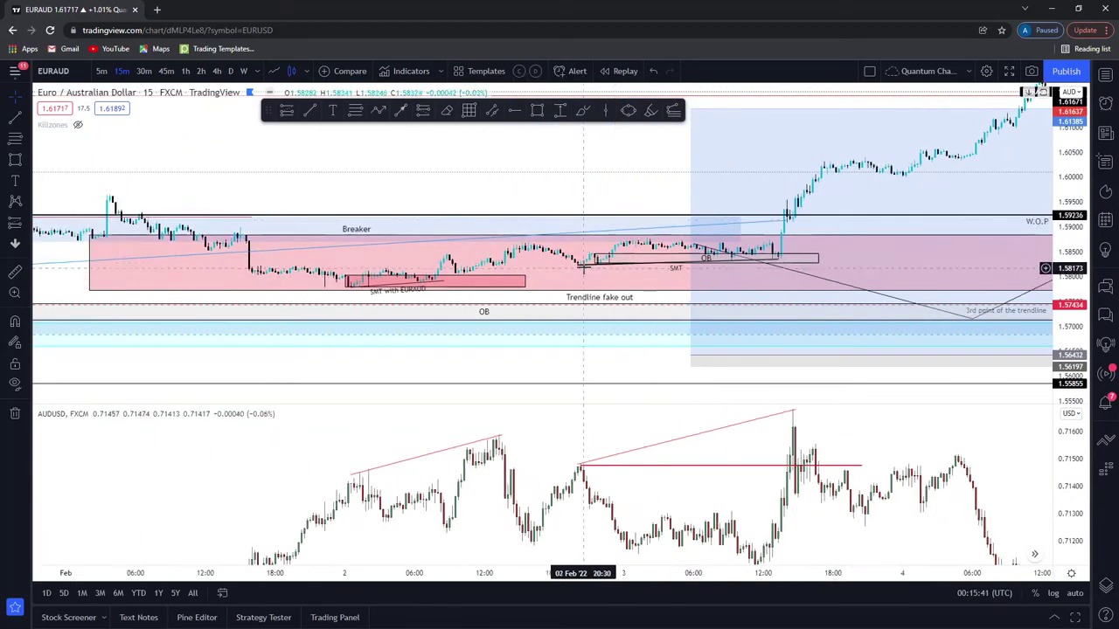
- Stretch the EURAUD price scale and review the pink SMT box and OB rectangle
drag(1064, 363, 1064, 306)
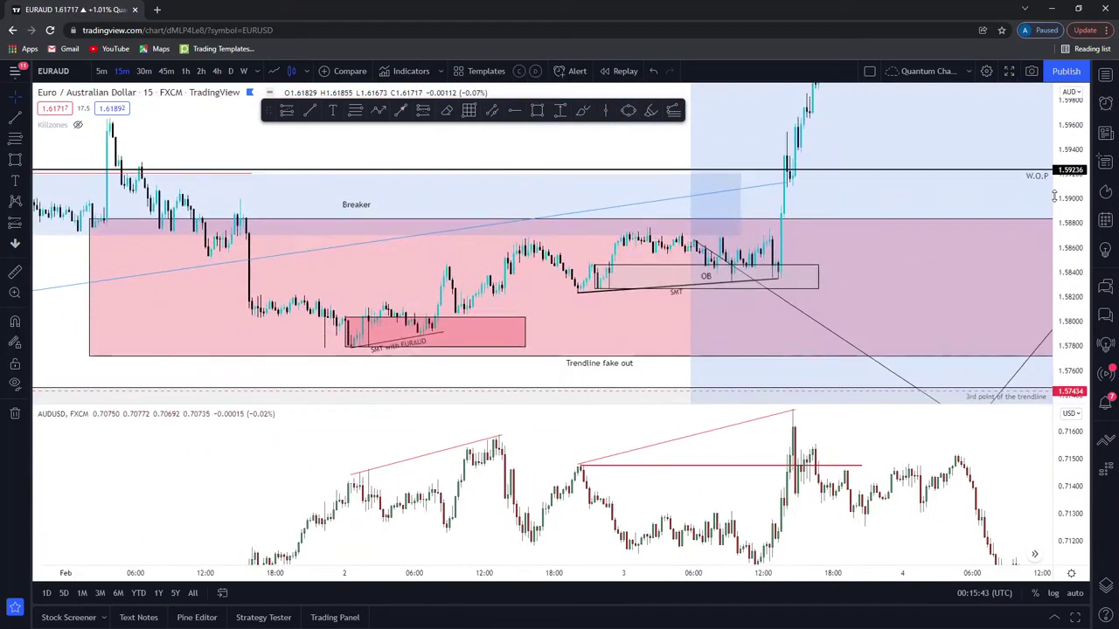
scroll(549, 330, down, 2)
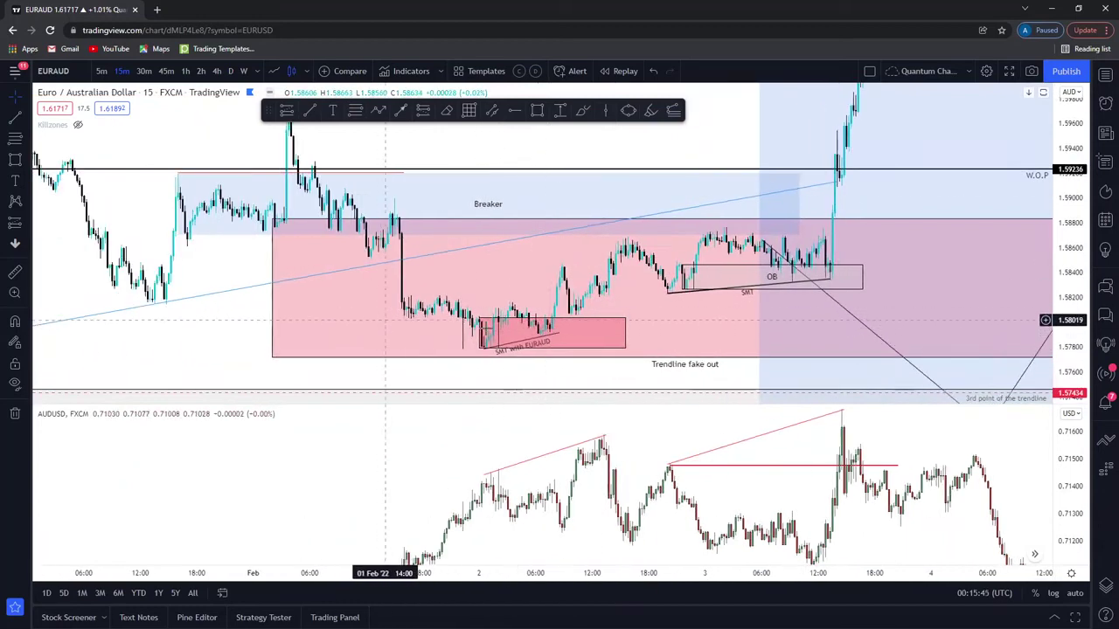
scroll(249, 323, up, 3)
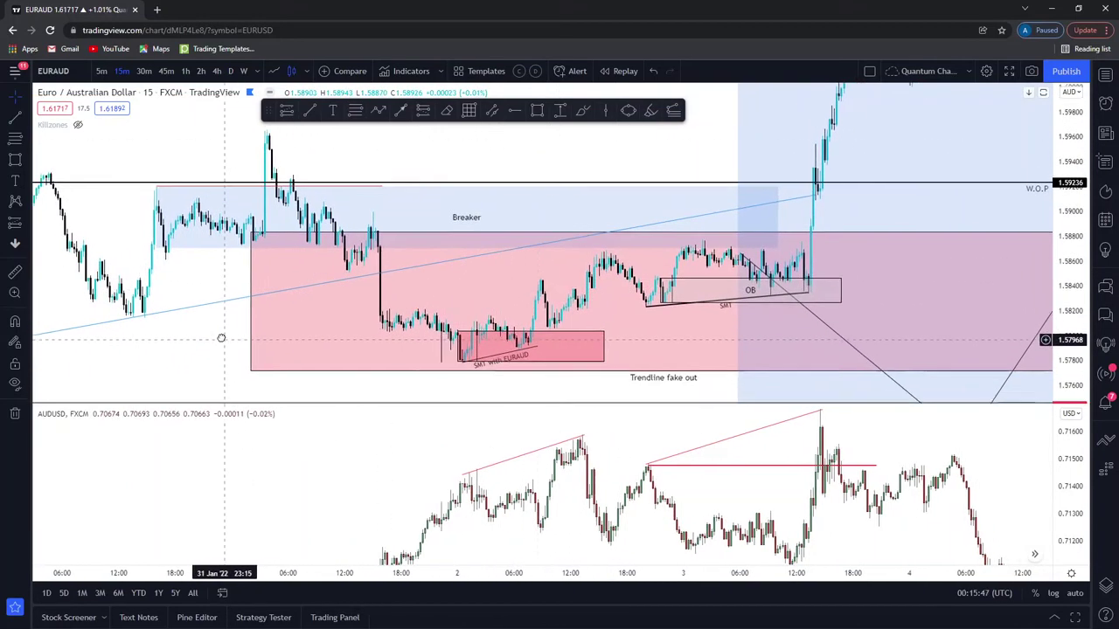
click(310, 337)
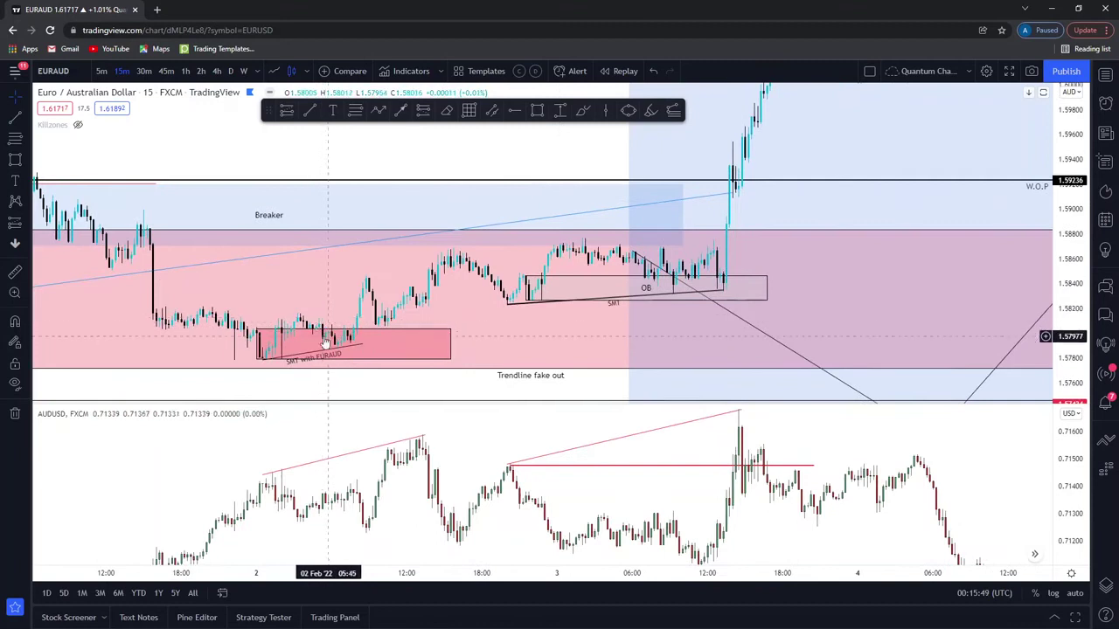
click(687, 289)
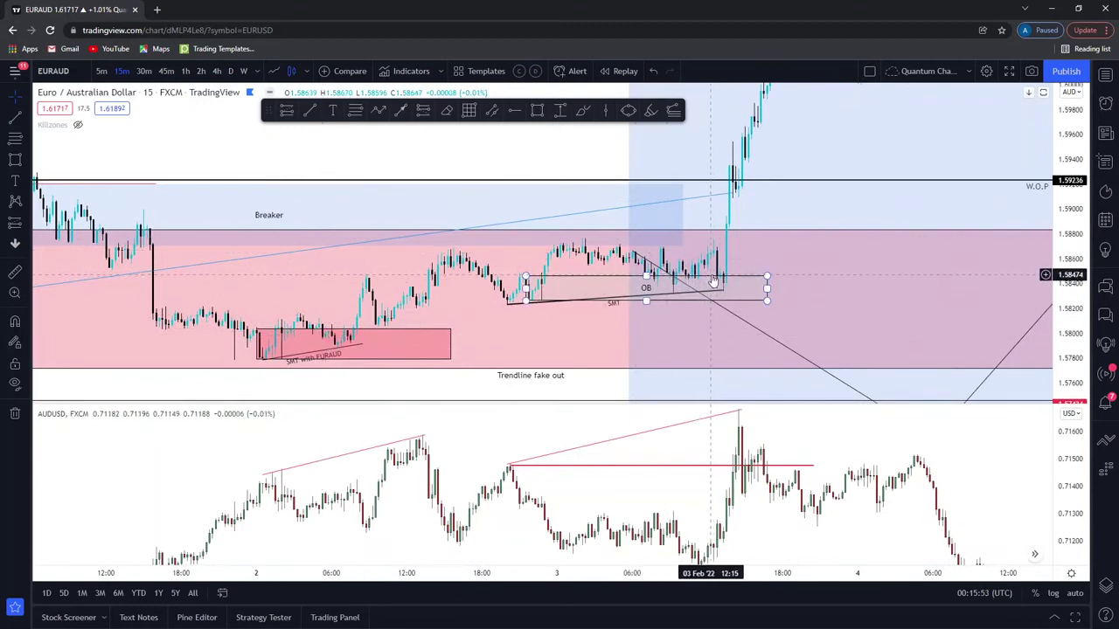
mouse_move(698, 289)
mouse_down()
mouse_move(781, 288)
mouse_move(705, 284)
mouse_up()
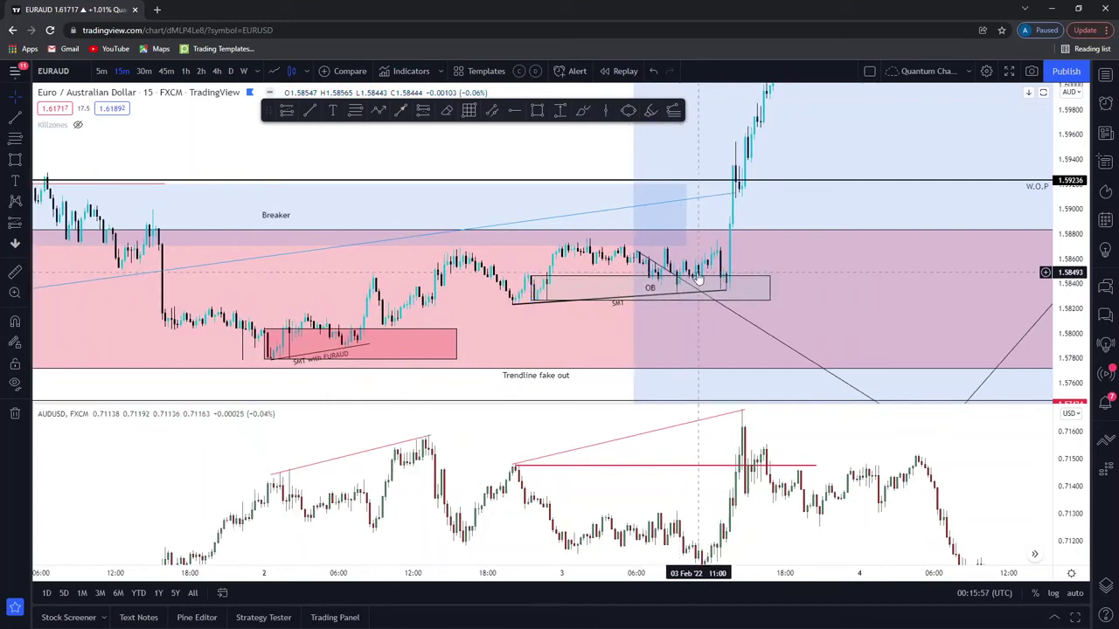
scroll(698, 271, down, 2)
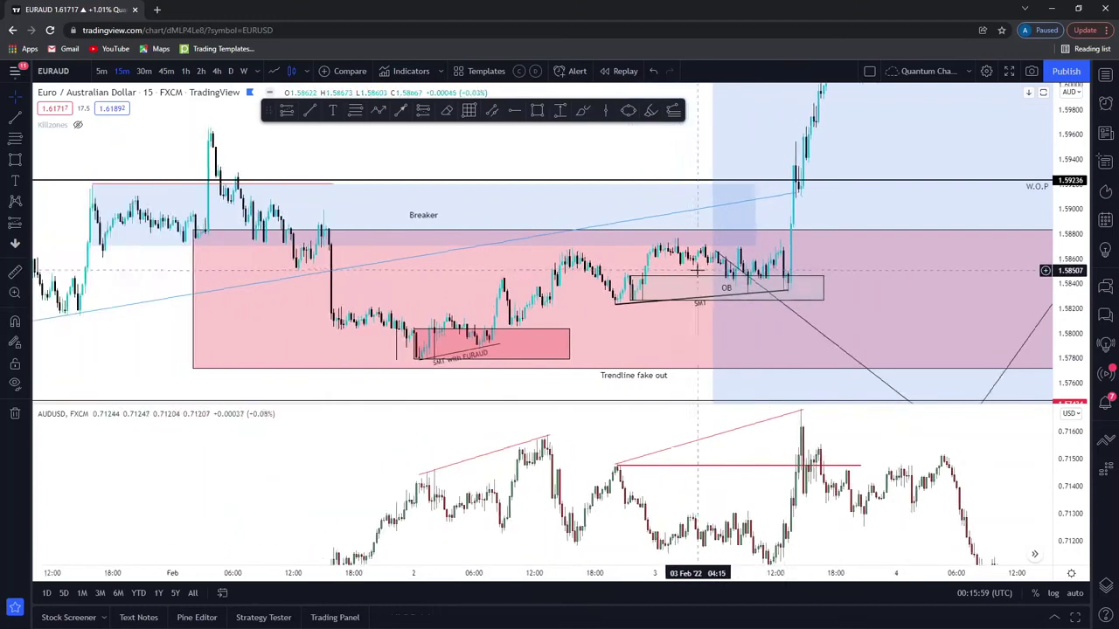
scroll(698, 271, up, 3)
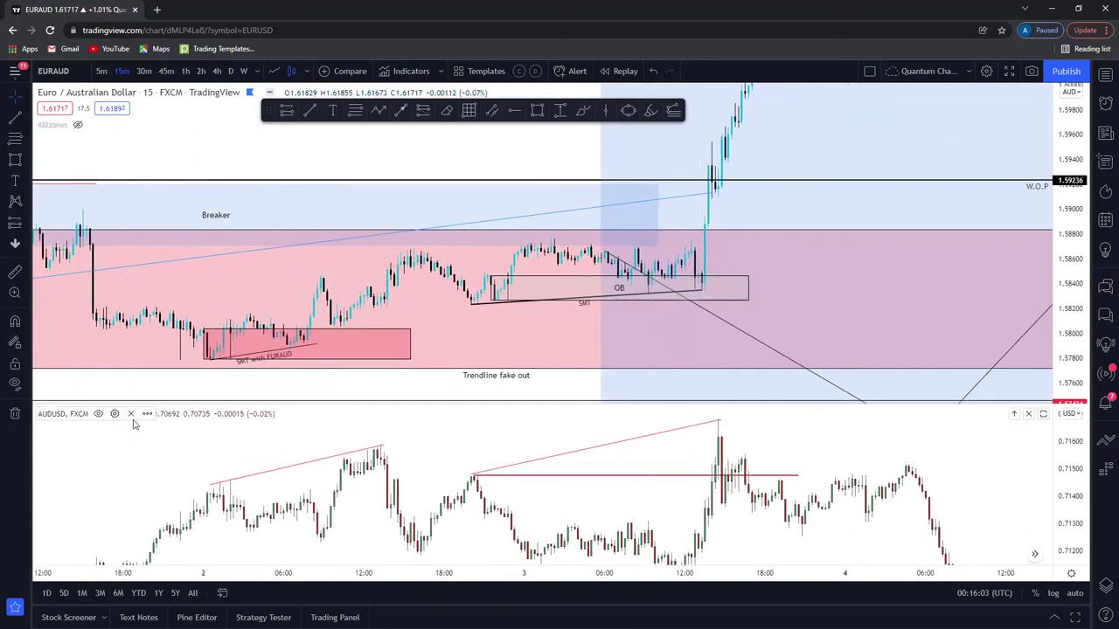
- Remove the AUDUSD pane and switch EURAUD to the 1-hour timeframe
click(131, 415)
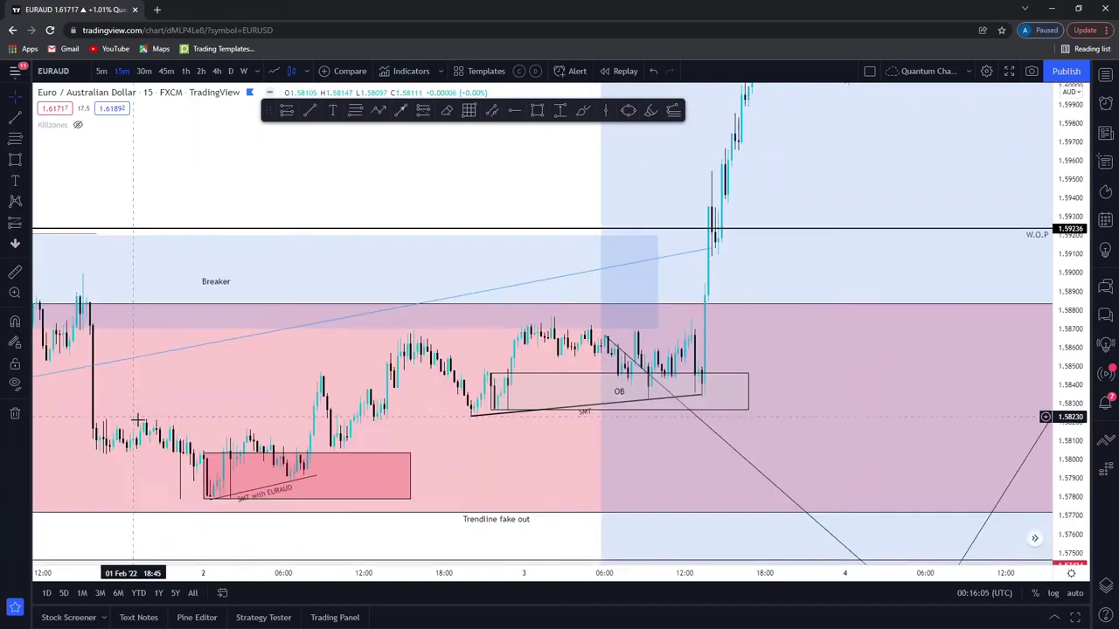
click(185, 70)
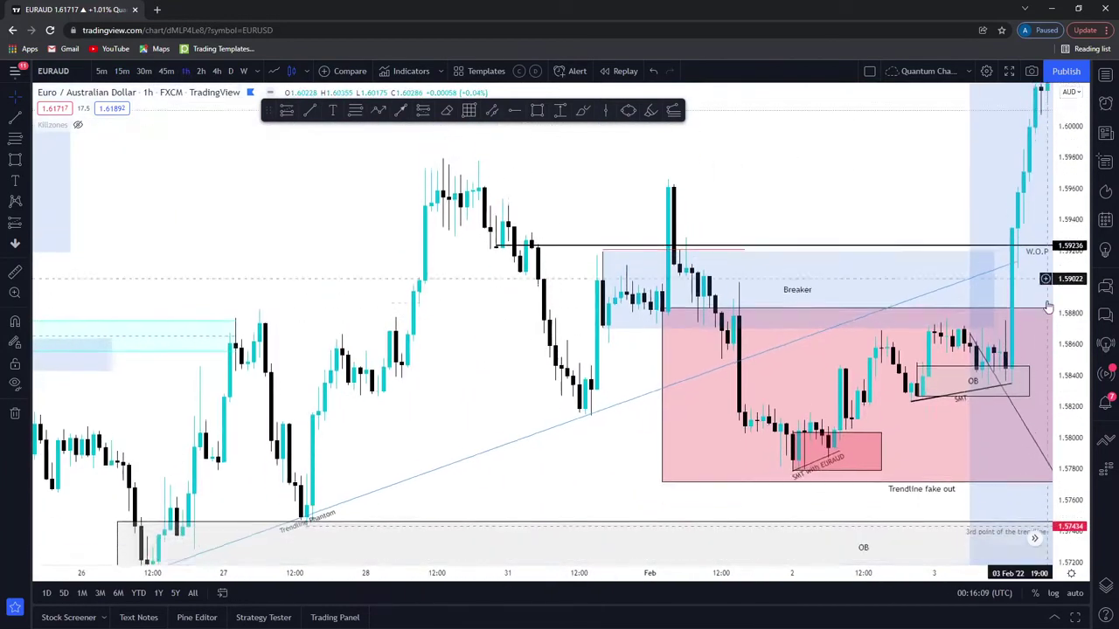
scroll(320, 487, up, 2)
scroll(532, 317, down, 3)
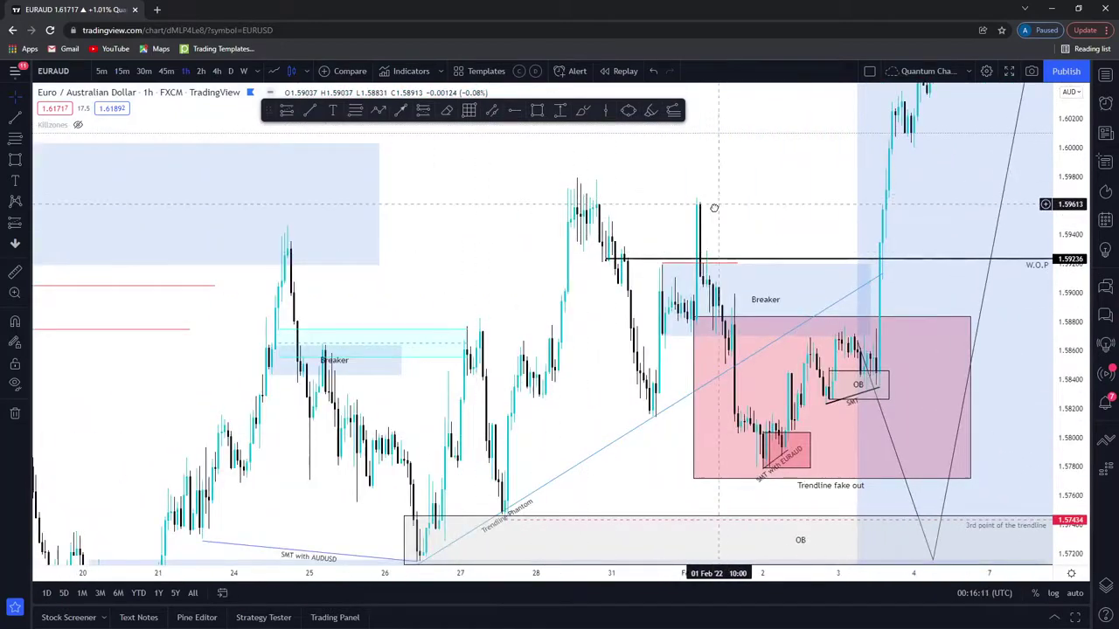
scroll(632, 271, up, 3)
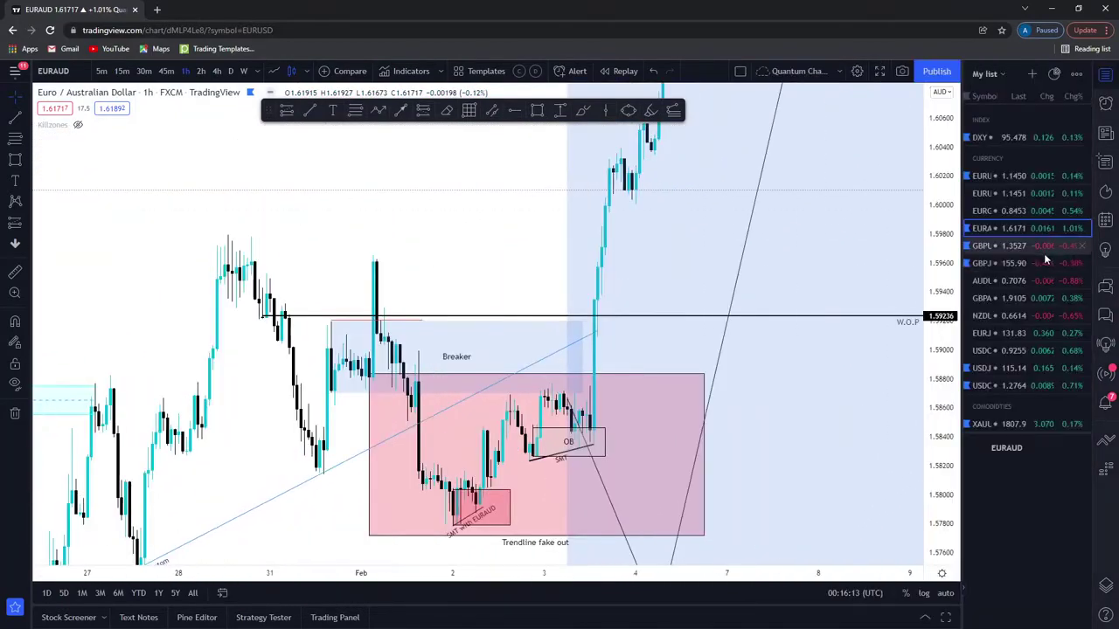
- Open the XAUUSD gold chart and unhide the Daily SMT drawing group in the Object Tree
click(1017, 422)
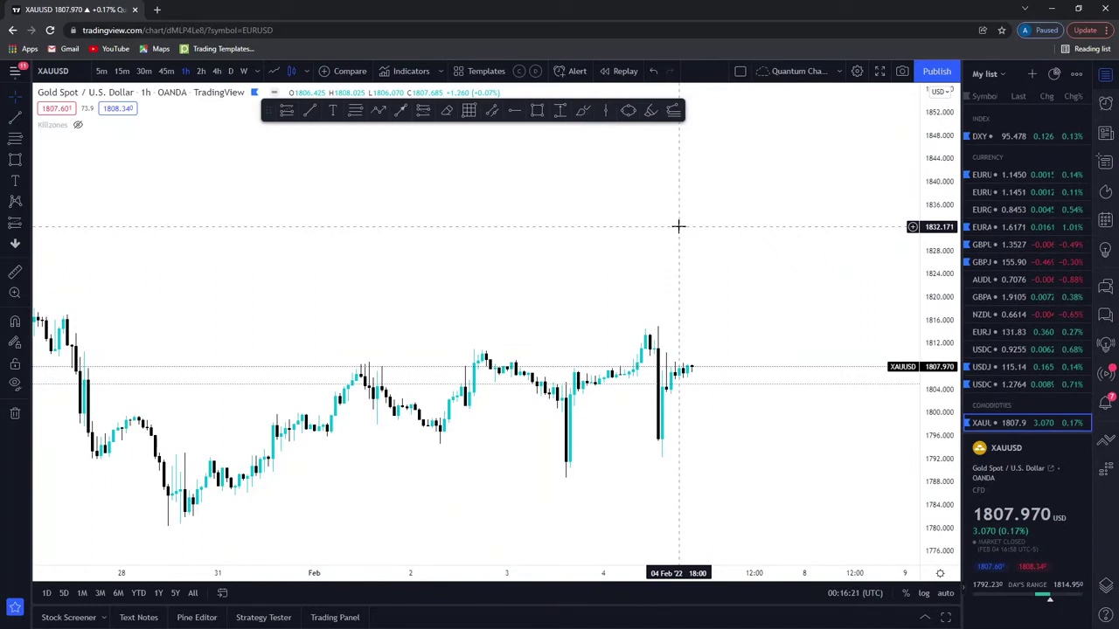
scroll(678, 227, down, 3)
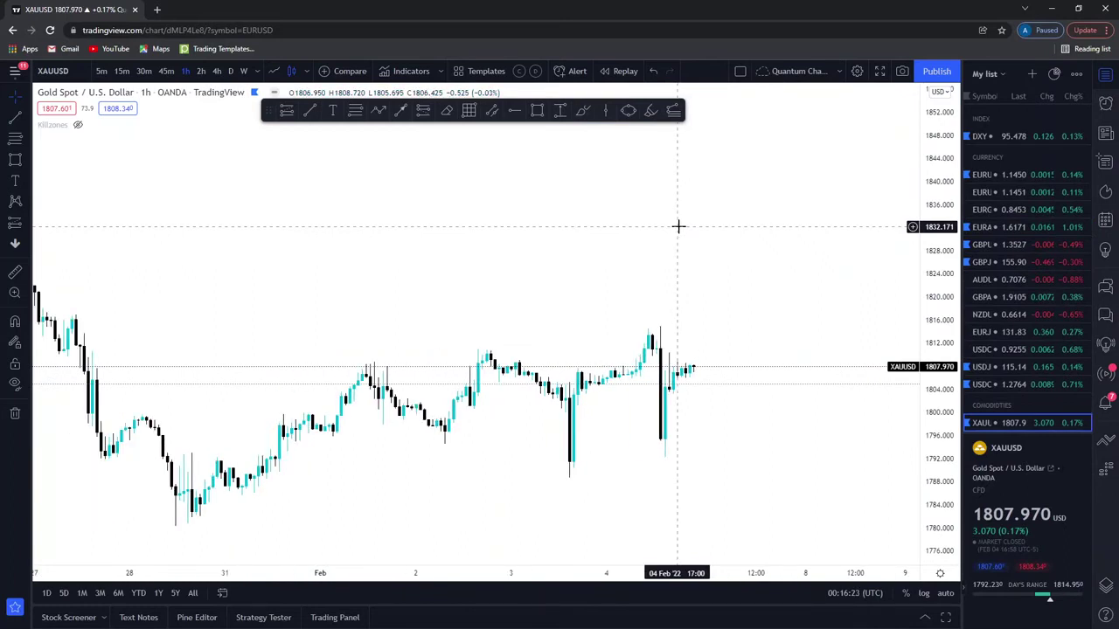
right_click(704, 260)
click(779, 439)
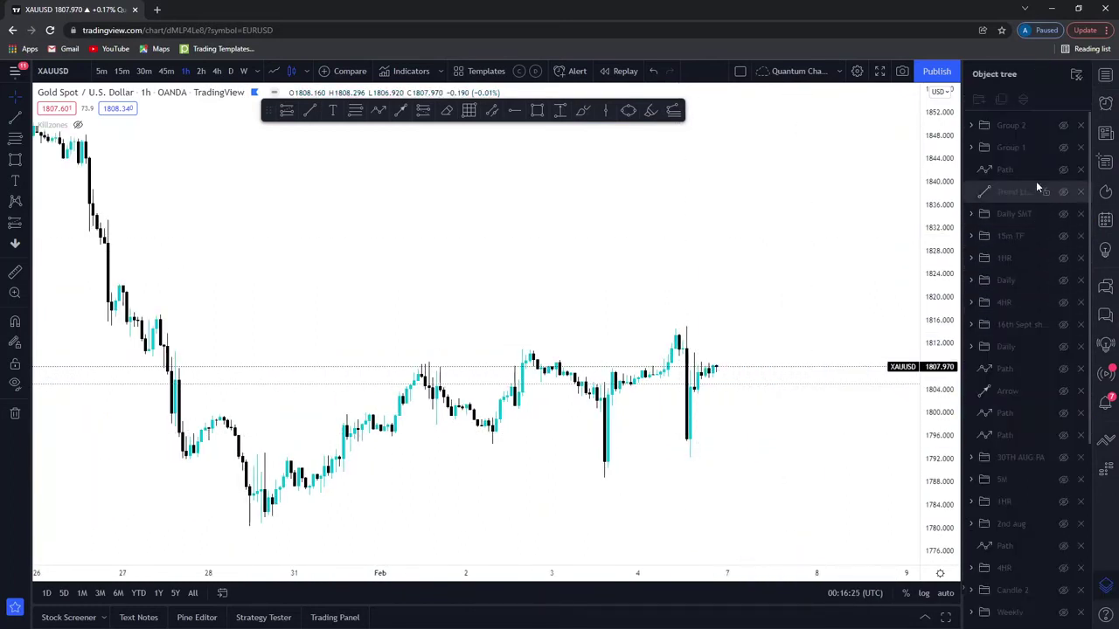
click(1061, 214)
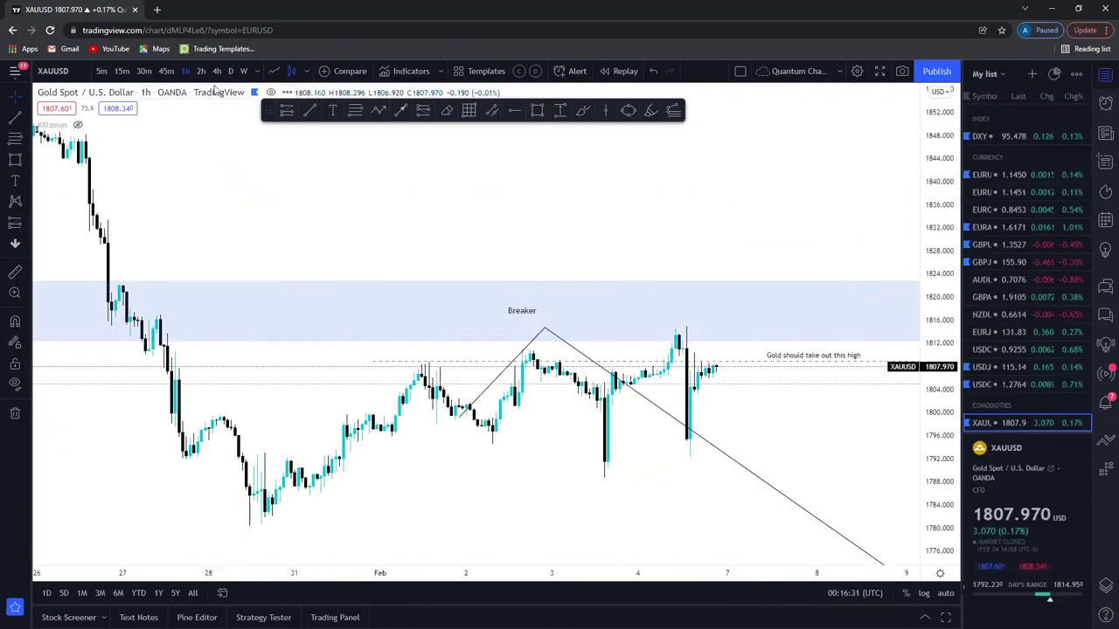
- Switch gold to daily candles and frame the Breaker zone and 'Gold should take out this high' note
click(231, 71)
scroll(650, 358, up, 5)
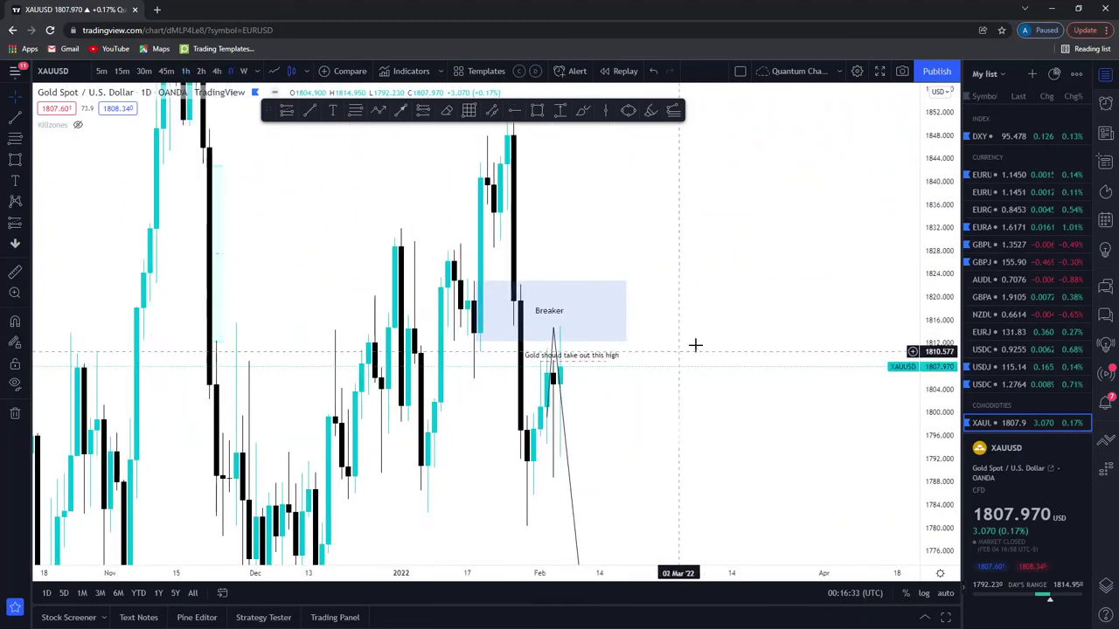
scroll(823, 342, up, 6)
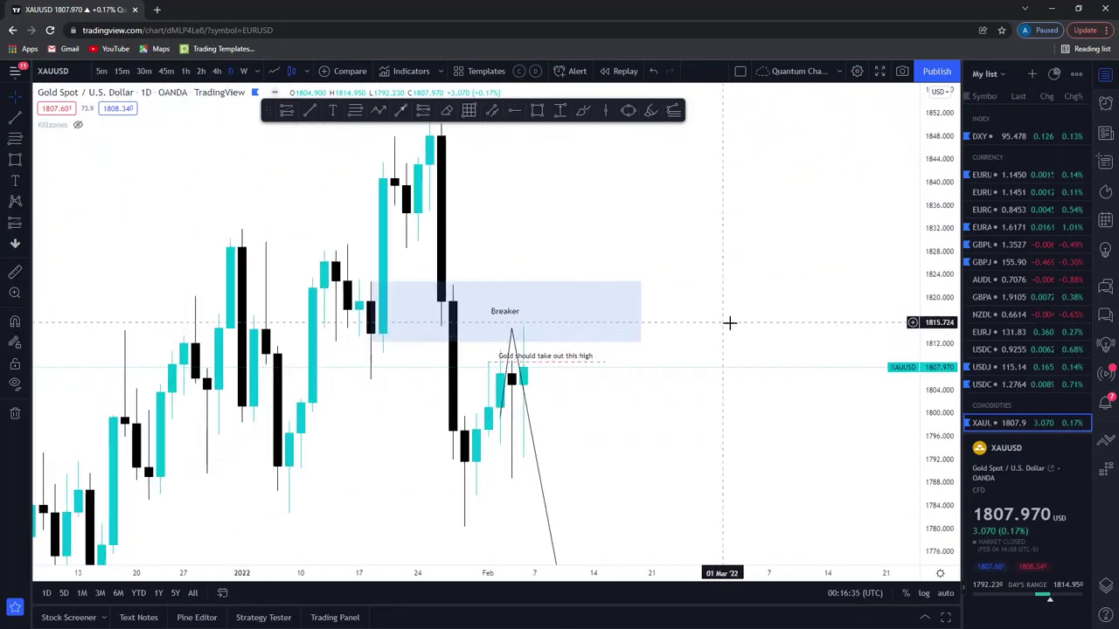
scroll(784, 323, up, 5)
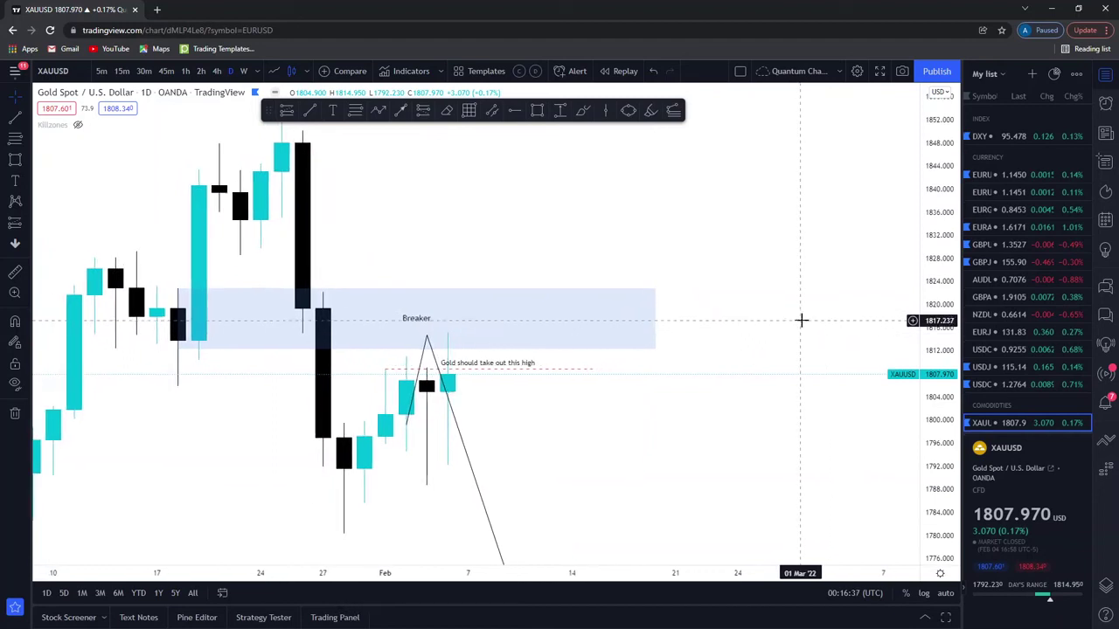
drag(547, 407, 607, 394)
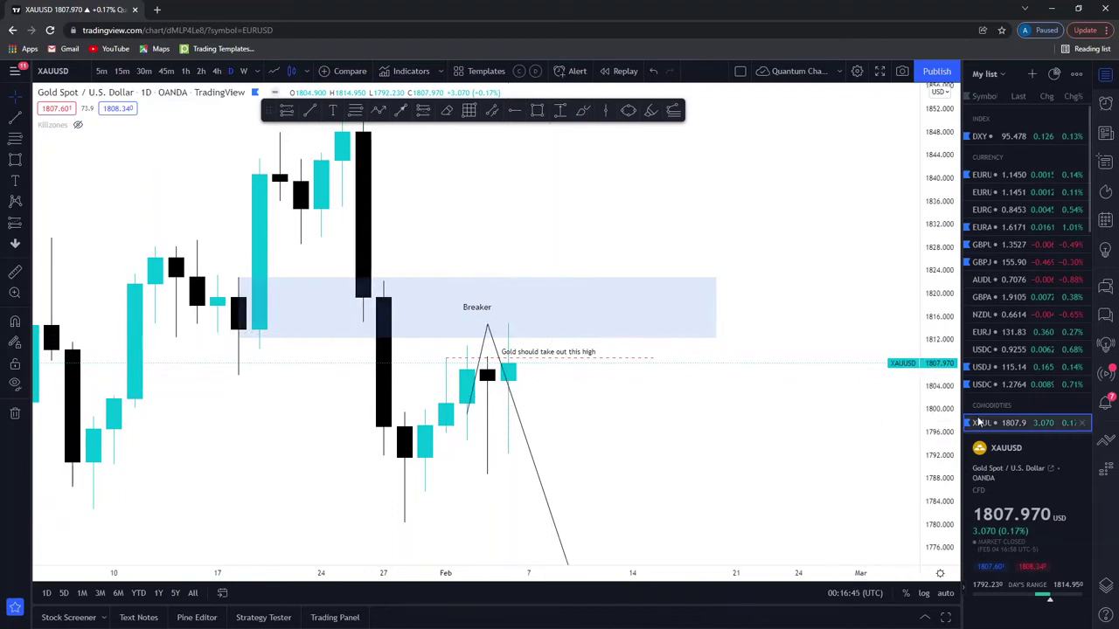
scroll(980, 418, down, 1)
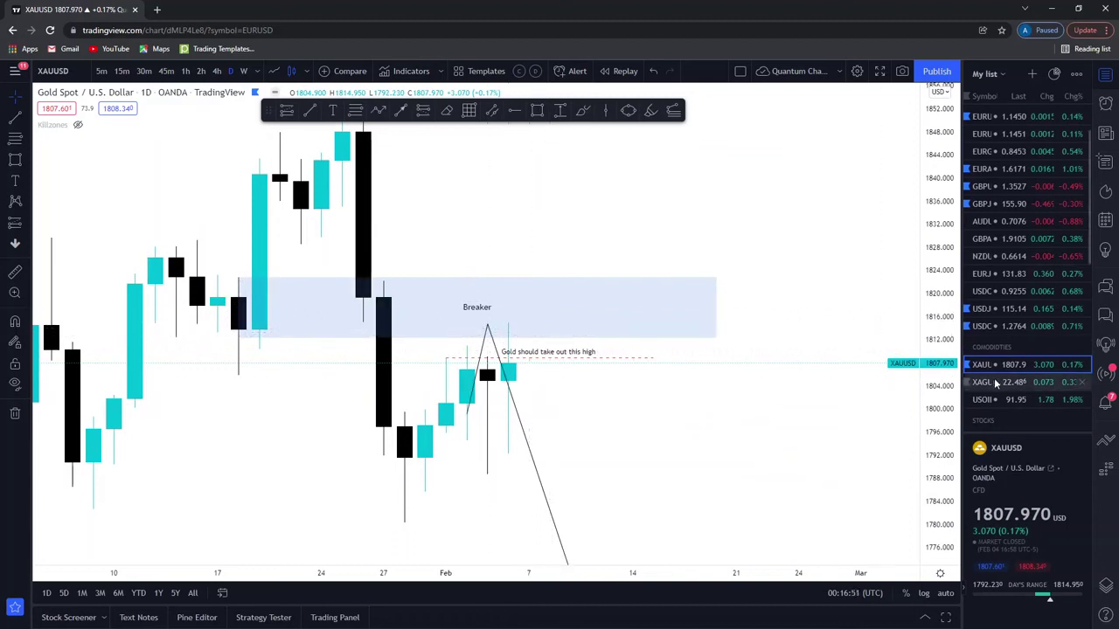
drag(683, 449, 692, 445)
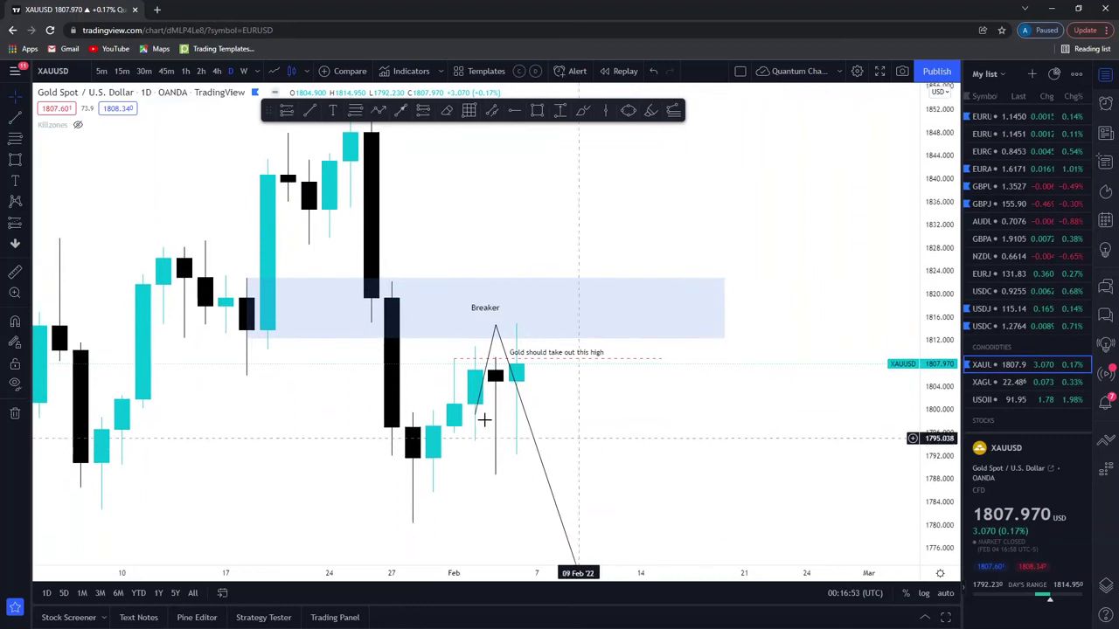
- Draw a trend line joining the two recent highs on the gold daily chart
click(25, 127)
click(70, 117)
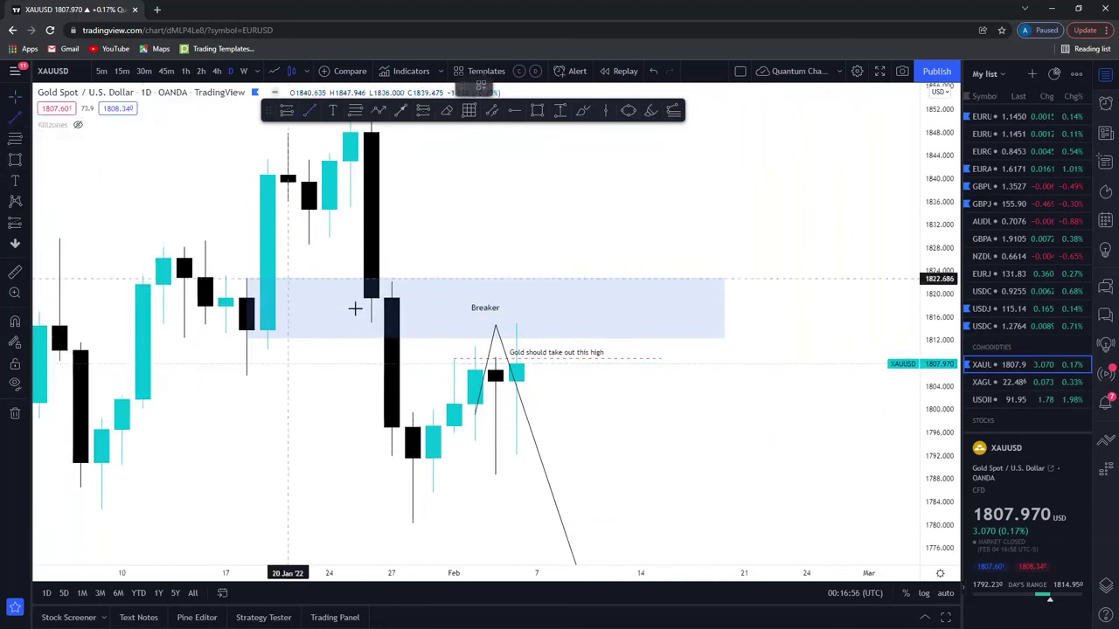
click(453, 357)
double_click(516, 347)
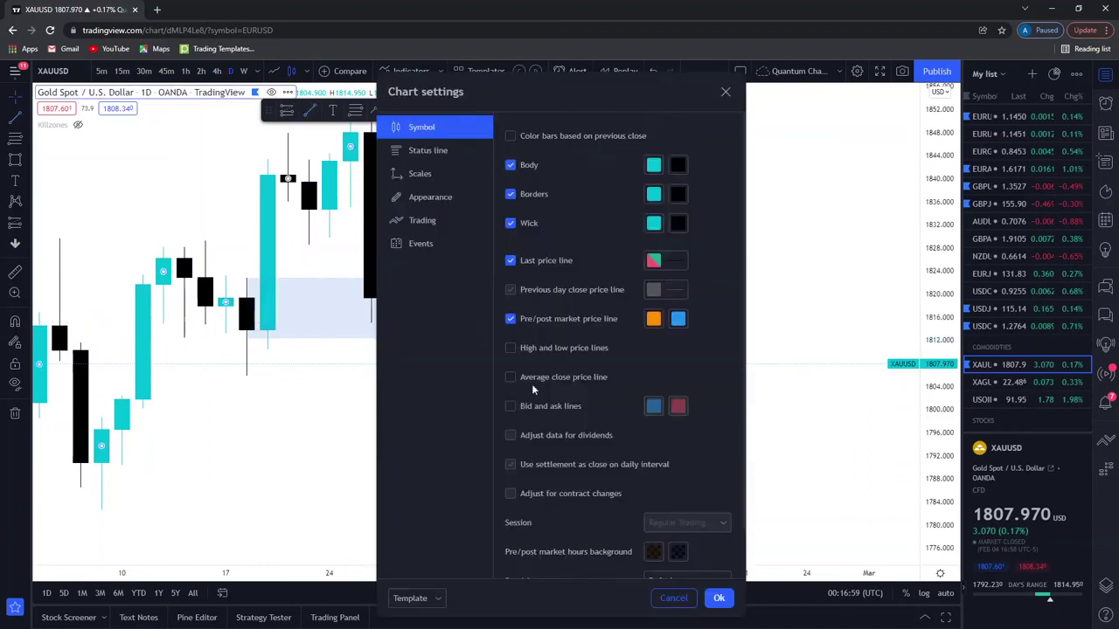
click(724, 93)
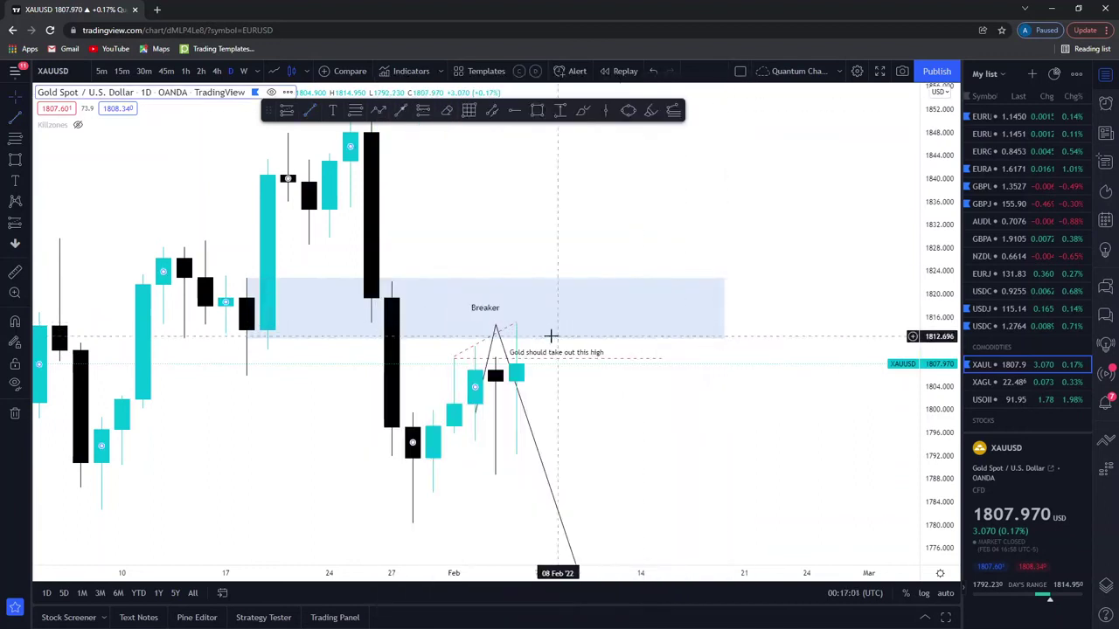
- Label the new trend line SMT and make its style a solid line
click(517, 324)
double_click(517, 325)
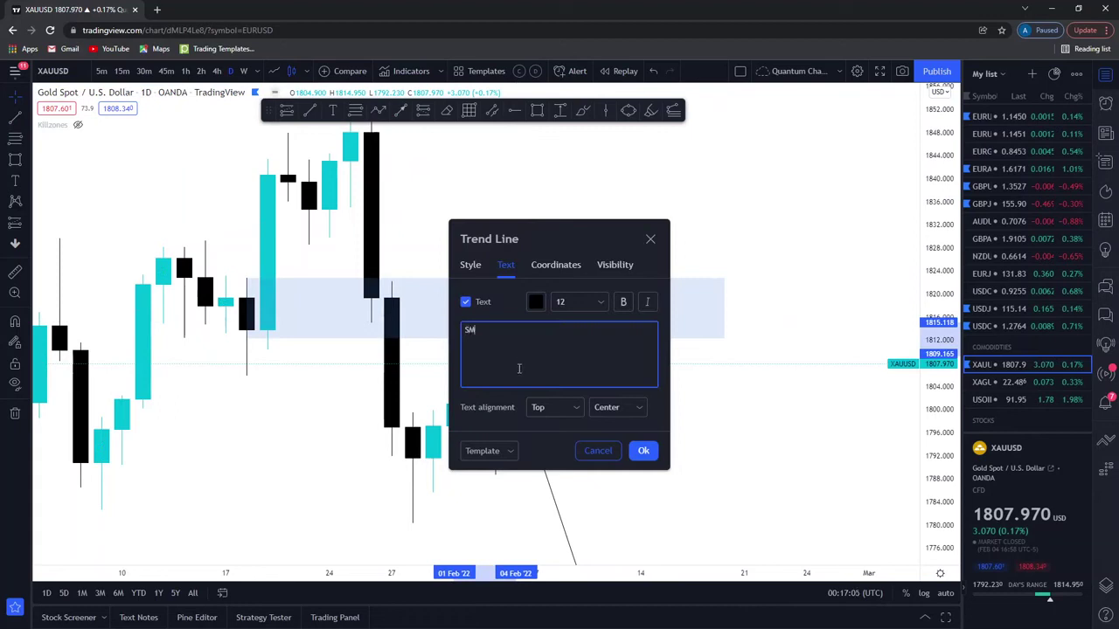
click(642, 450)
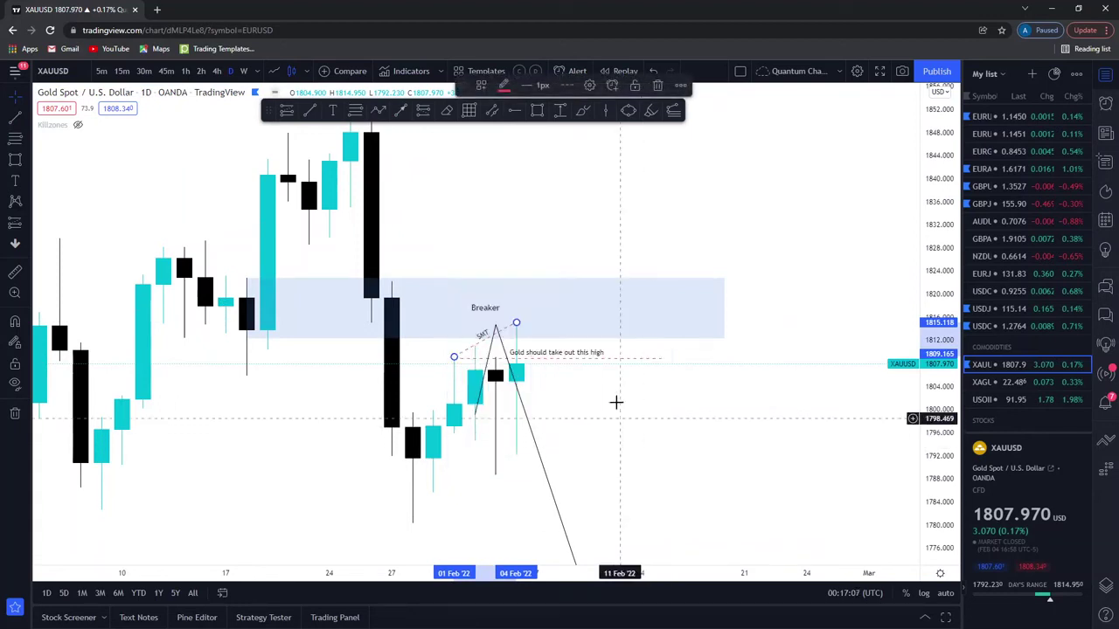
click(566, 86)
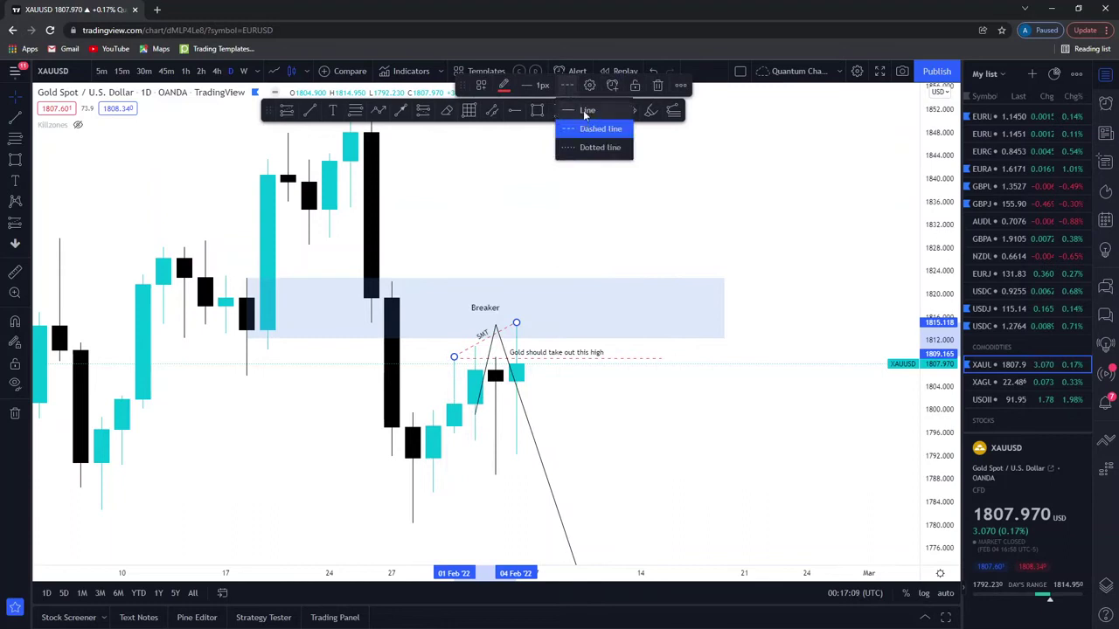
click(598, 125)
click(636, 392)
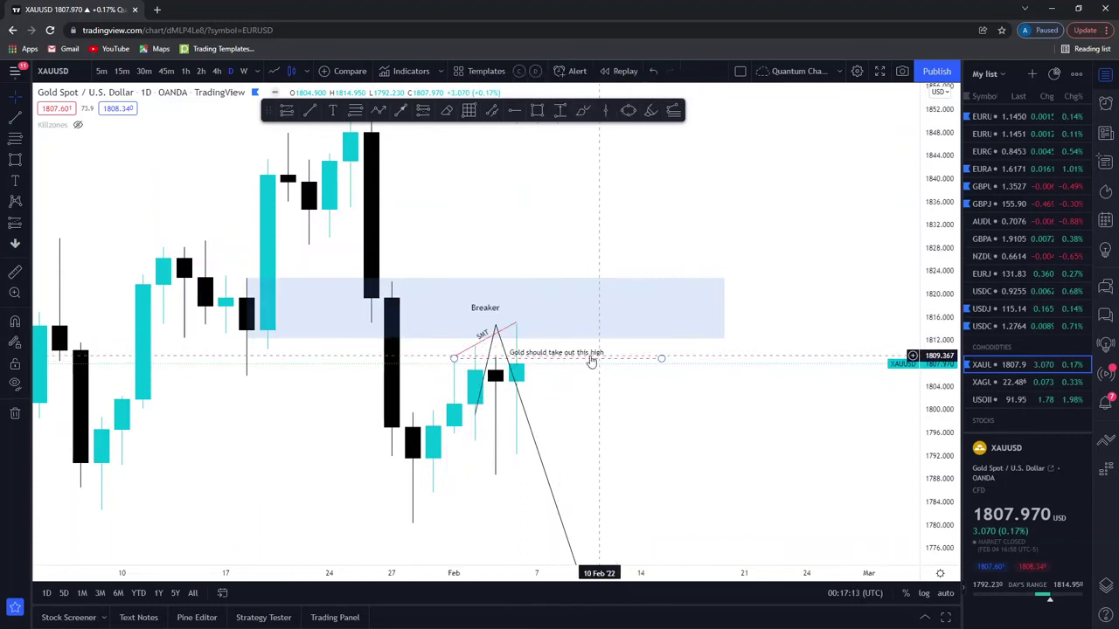
click(983, 382)
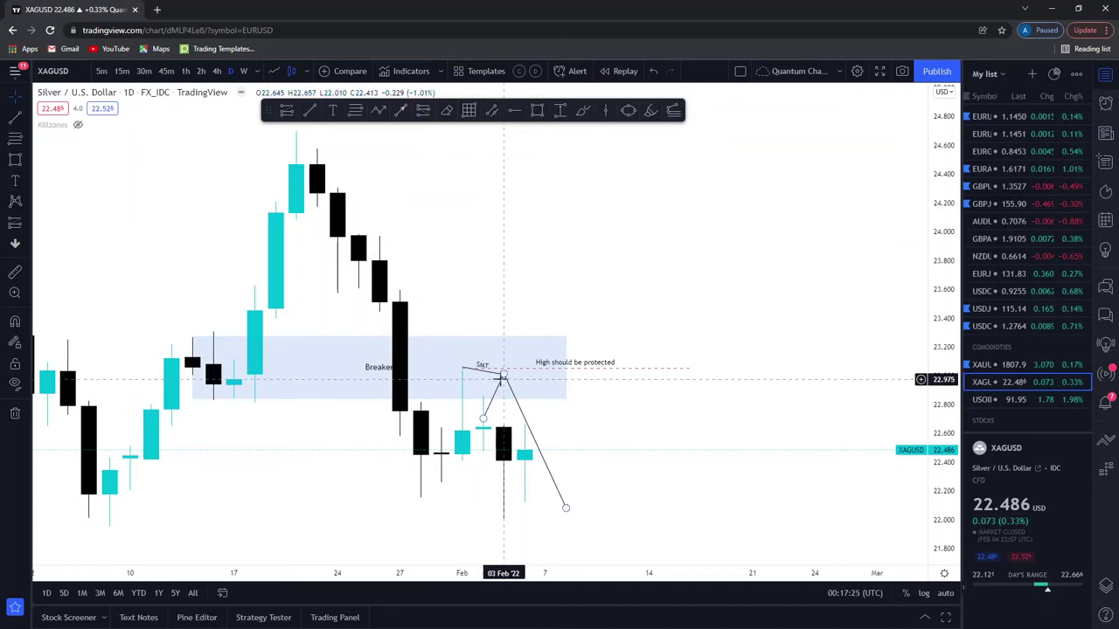
- Pull the silver SMT line's end lower, check gold's Breaker zone, then return to XAGUSD
drag(503, 377, 490, 395)
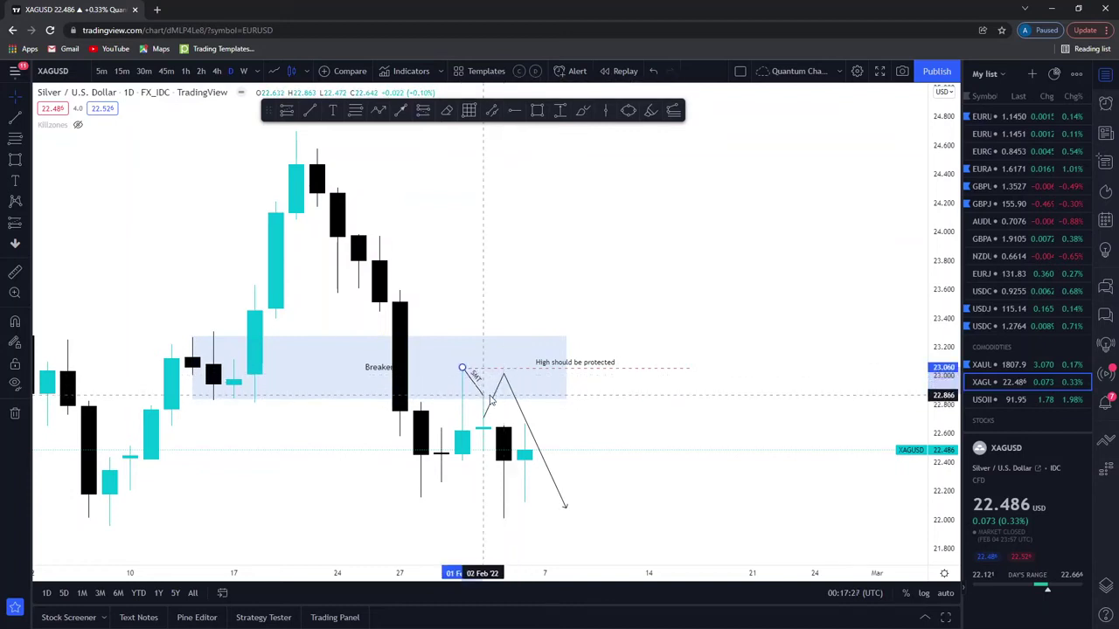
click(585, 402)
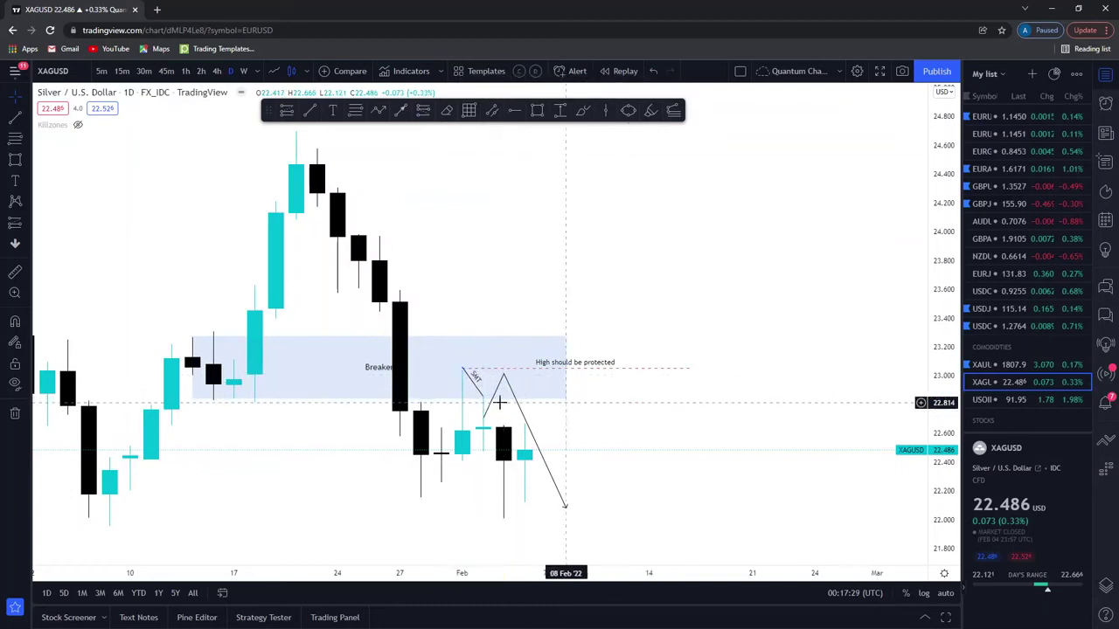
click(1002, 372)
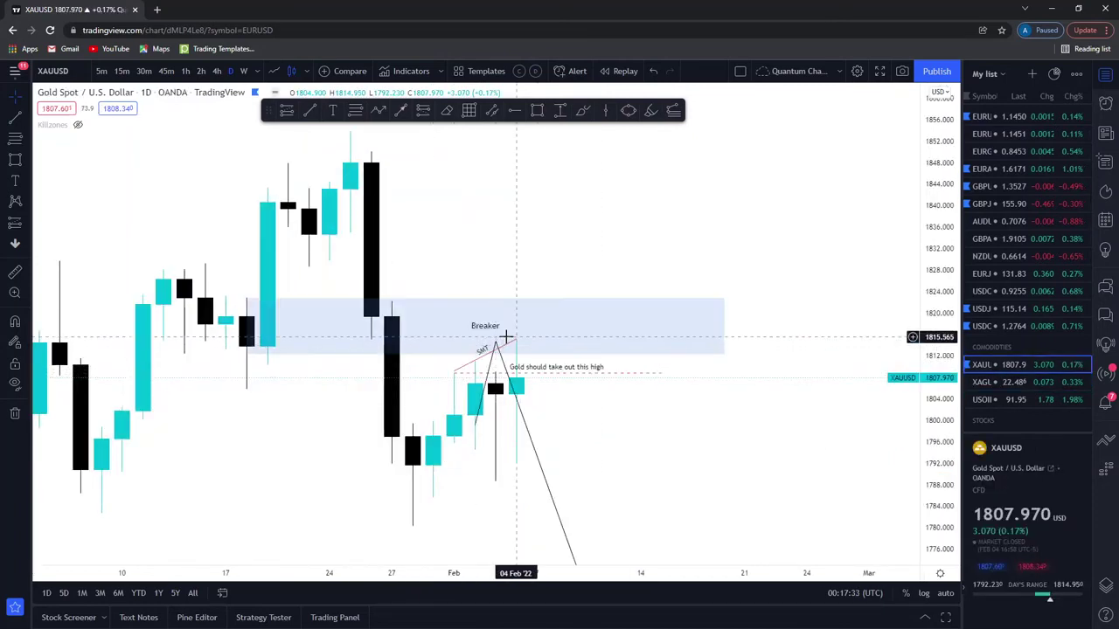
click(495, 353)
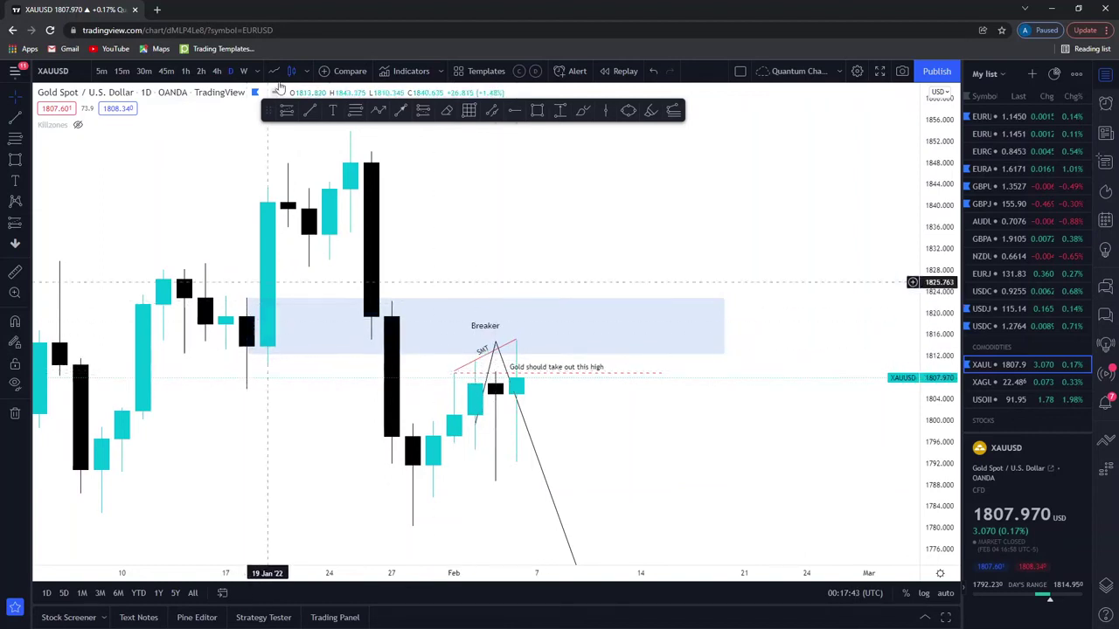
click(983, 382)
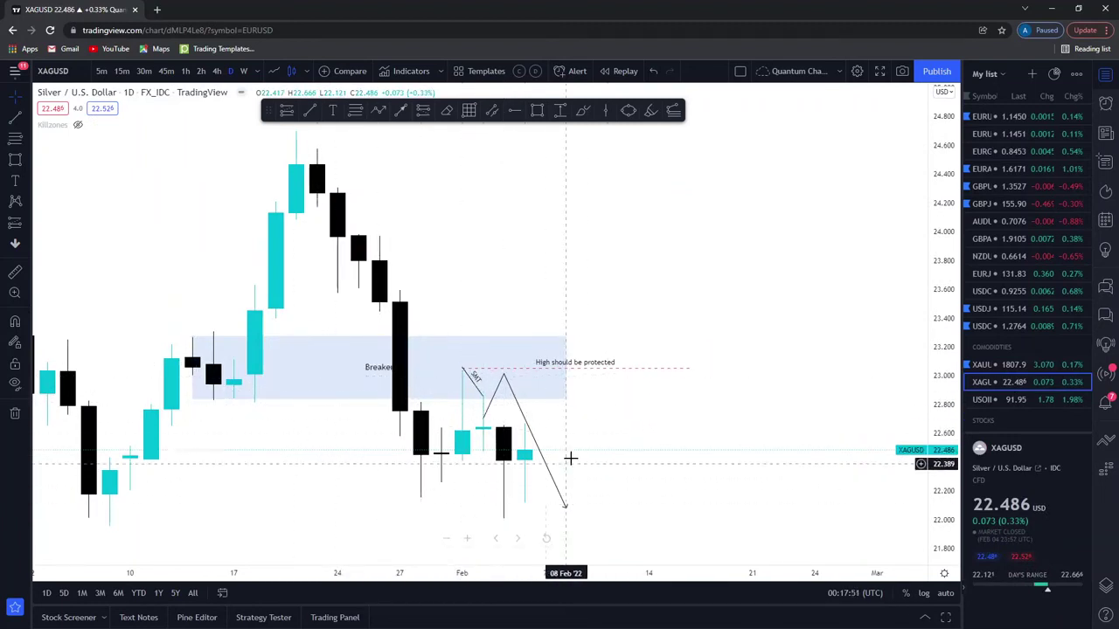
drag(591, 452, 607, 447)
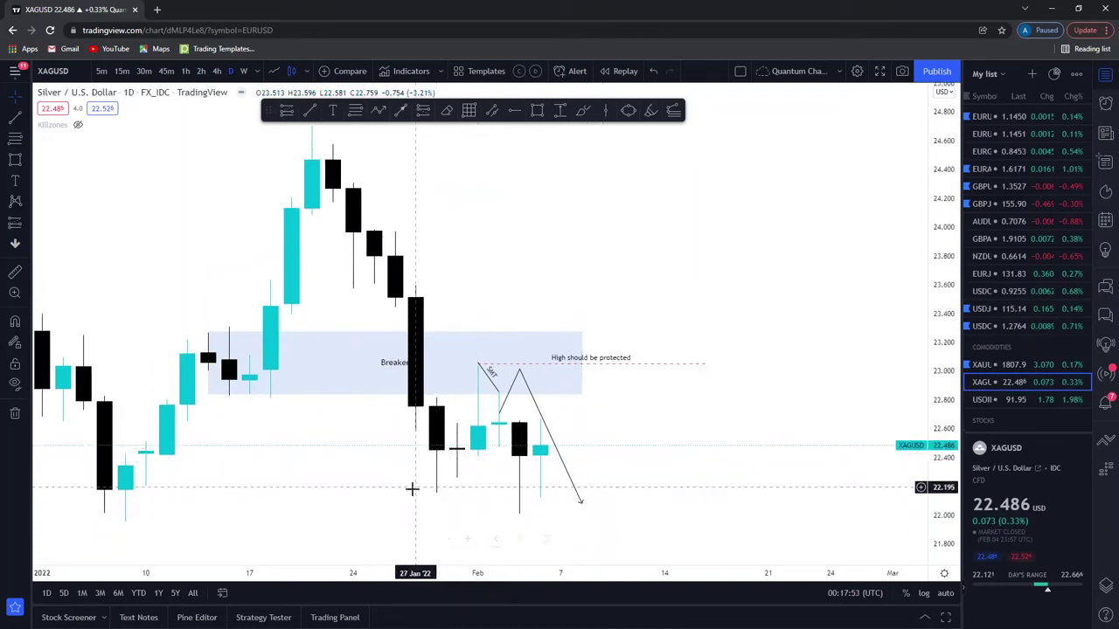
- View silver on 1-hour, then 4-hour, then back to daily candles
click(186, 70)
scroll(384, 228, down, 5)
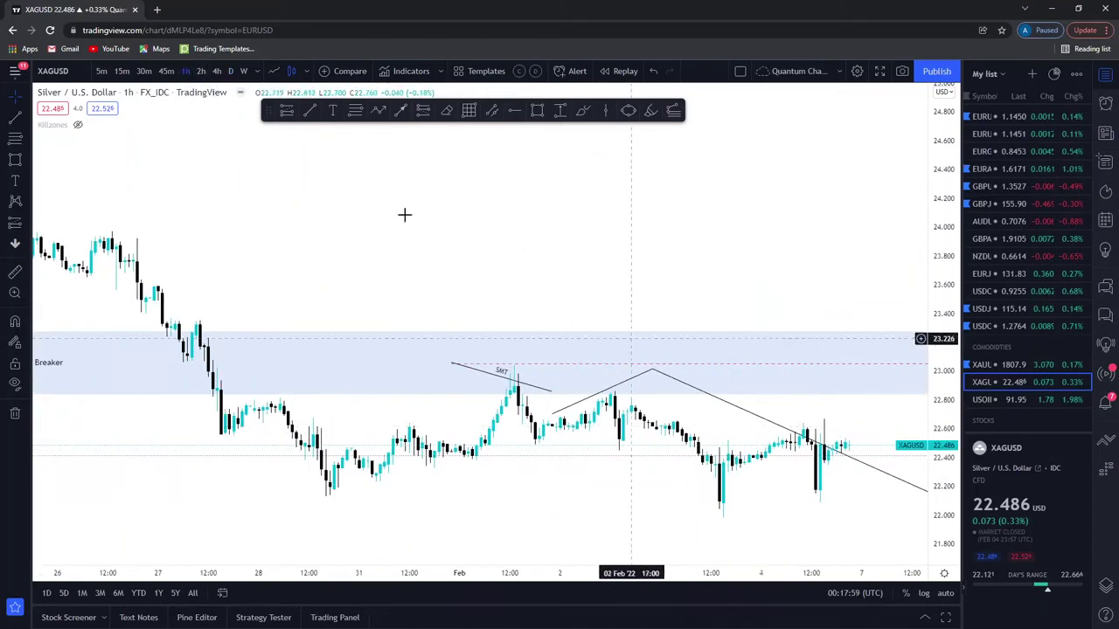
click(216, 71)
scroll(758, 314, up, 4)
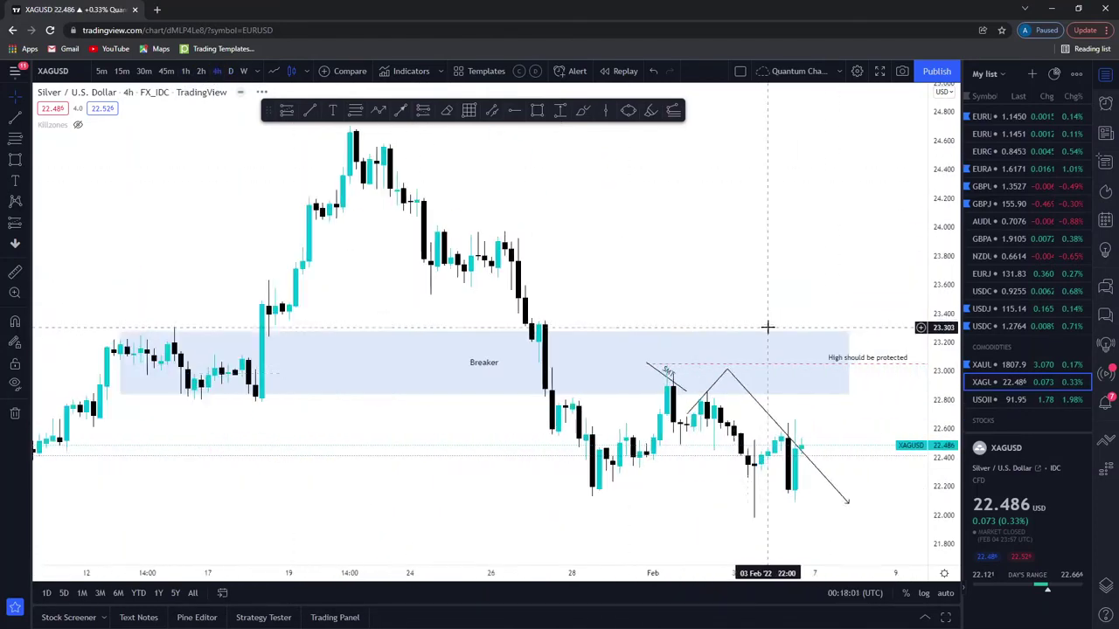
click(230, 70)
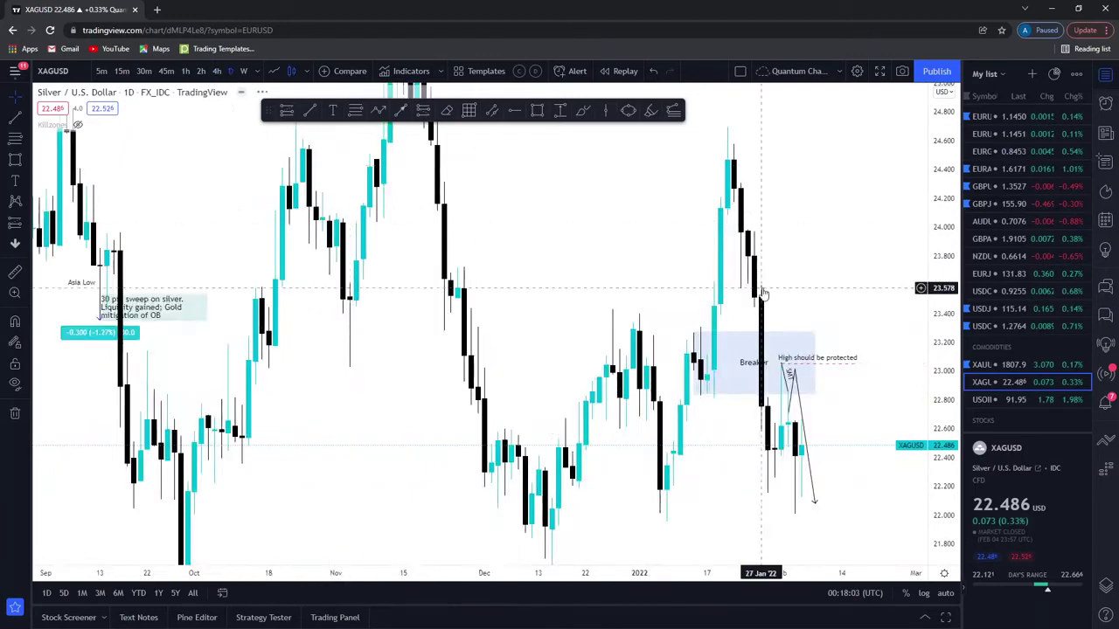
scroll(774, 307, up, 3)
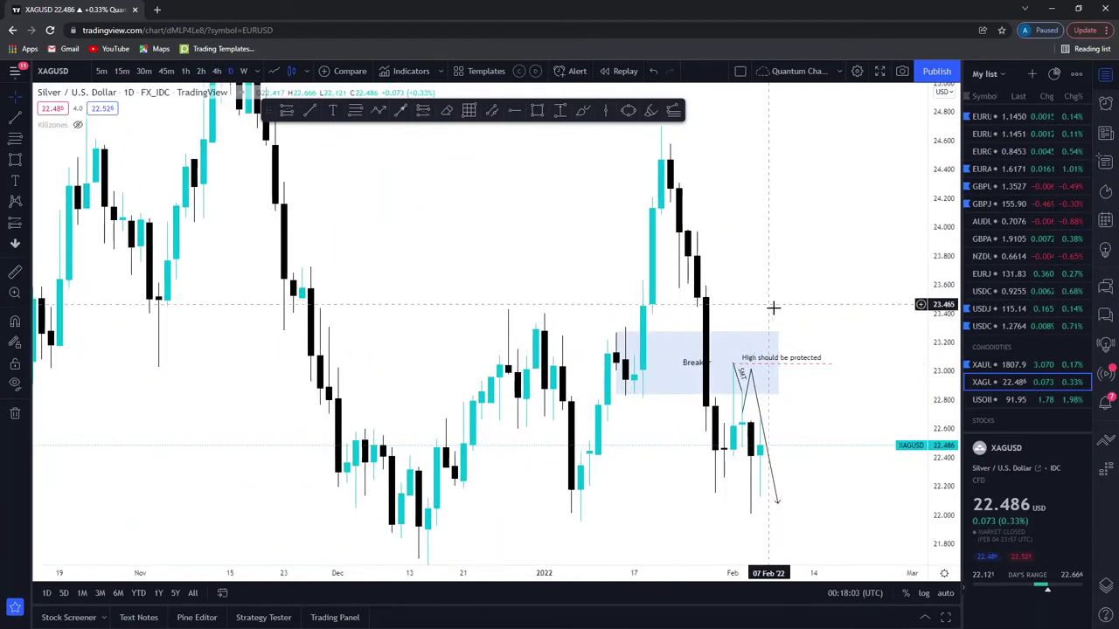
- Show gold XAUUSD on the 1-hour timeframe with its Breaker and SMT markings
click(993, 367)
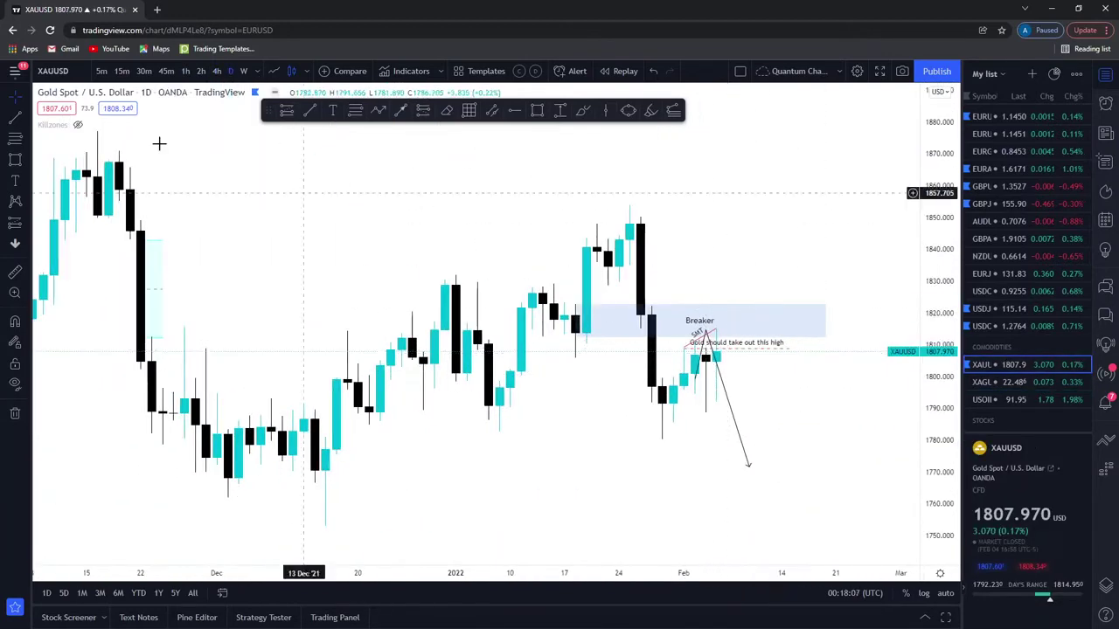
click(186, 72)
scroll(634, 207, down, 5)
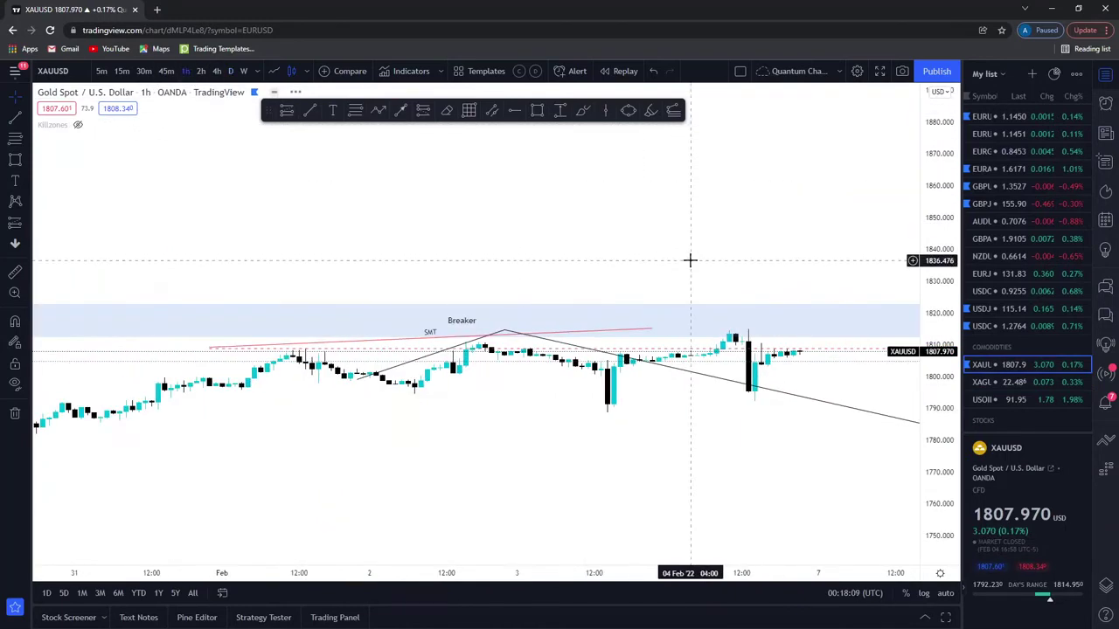
scroll(781, 163, up, 5)
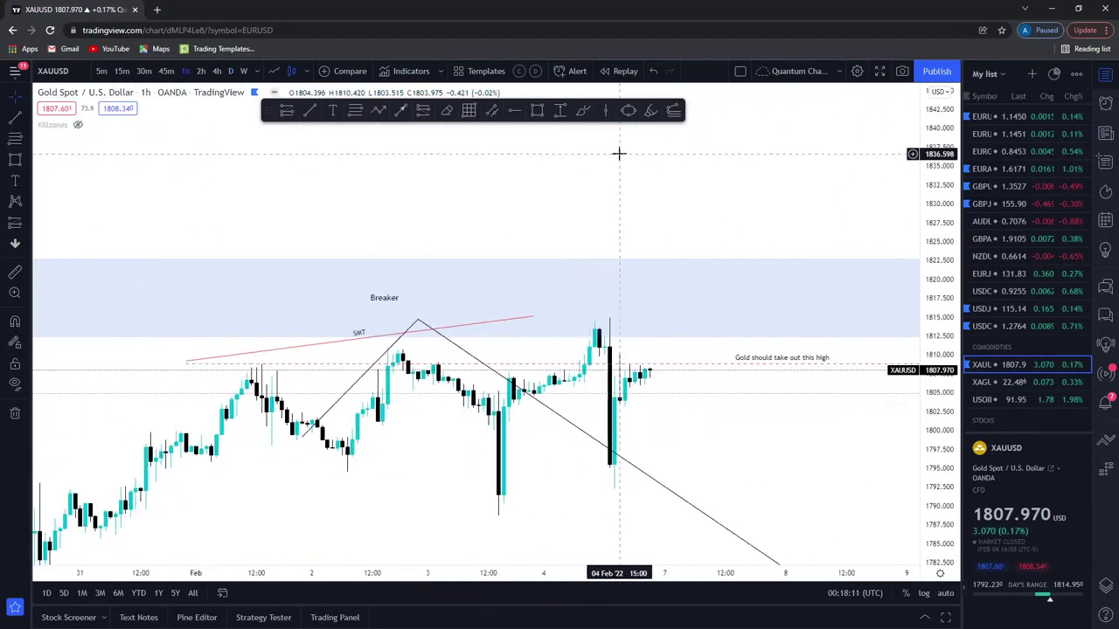
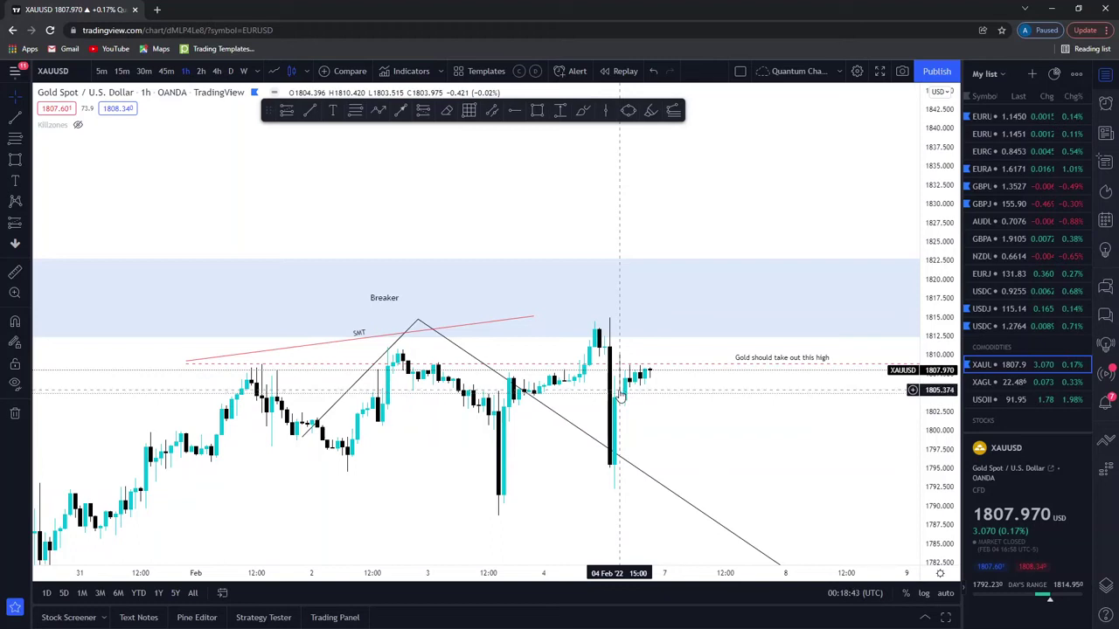
- Make the 15m TF drawing group visible from the Object Tree and bring late January into view
scroll(620, 395, down, 2)
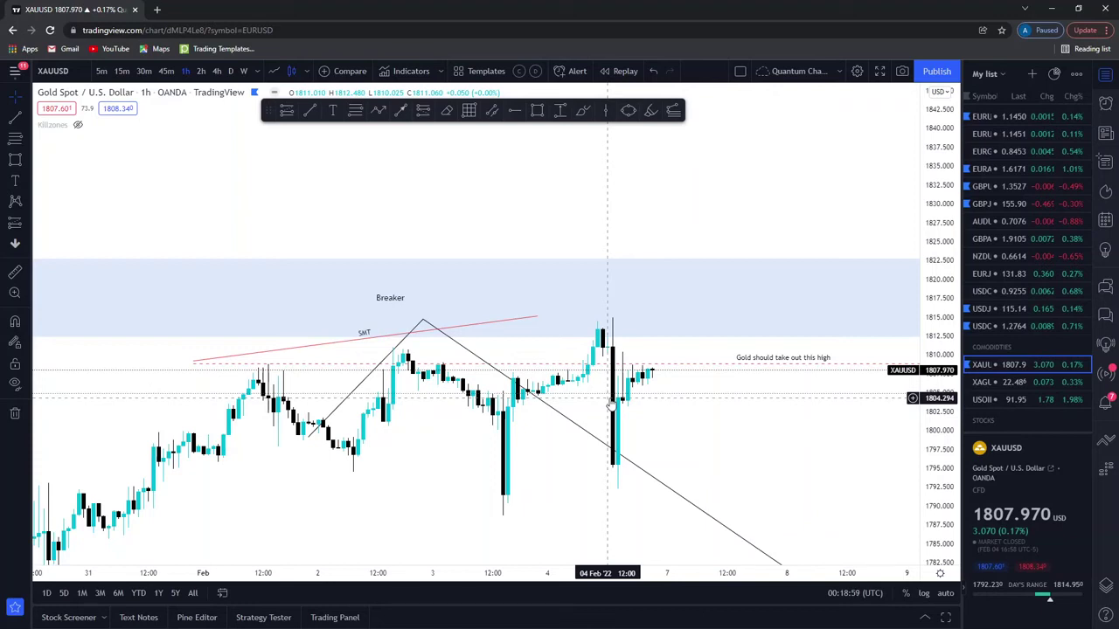
right_click(615, 217)
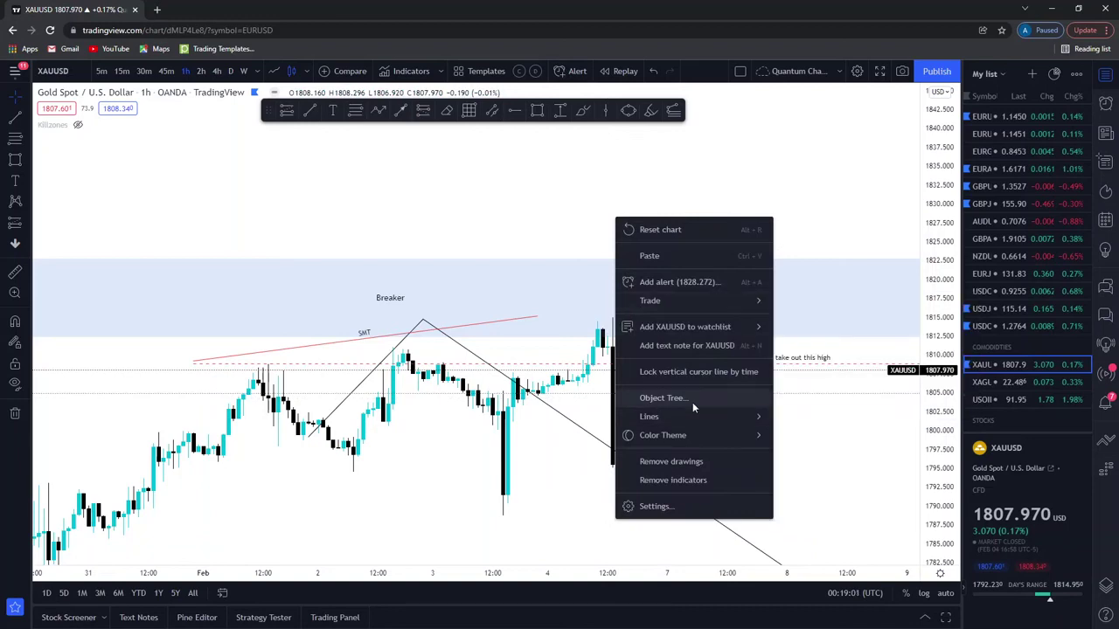
click(691, 395)
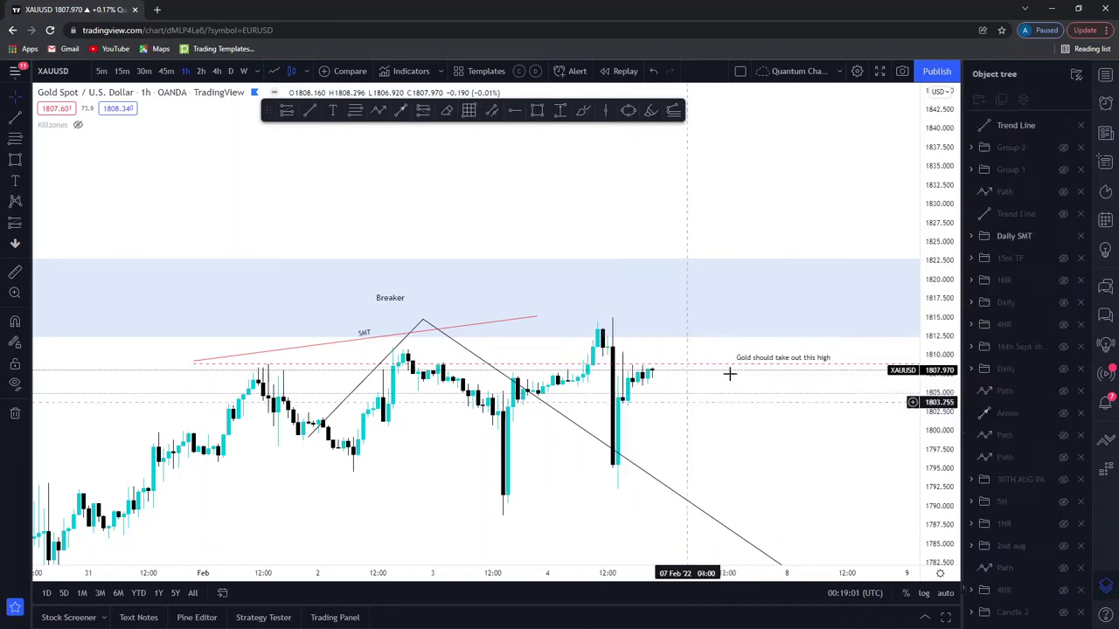
click(1062, 262)
scroll(749, 288, down, 2)
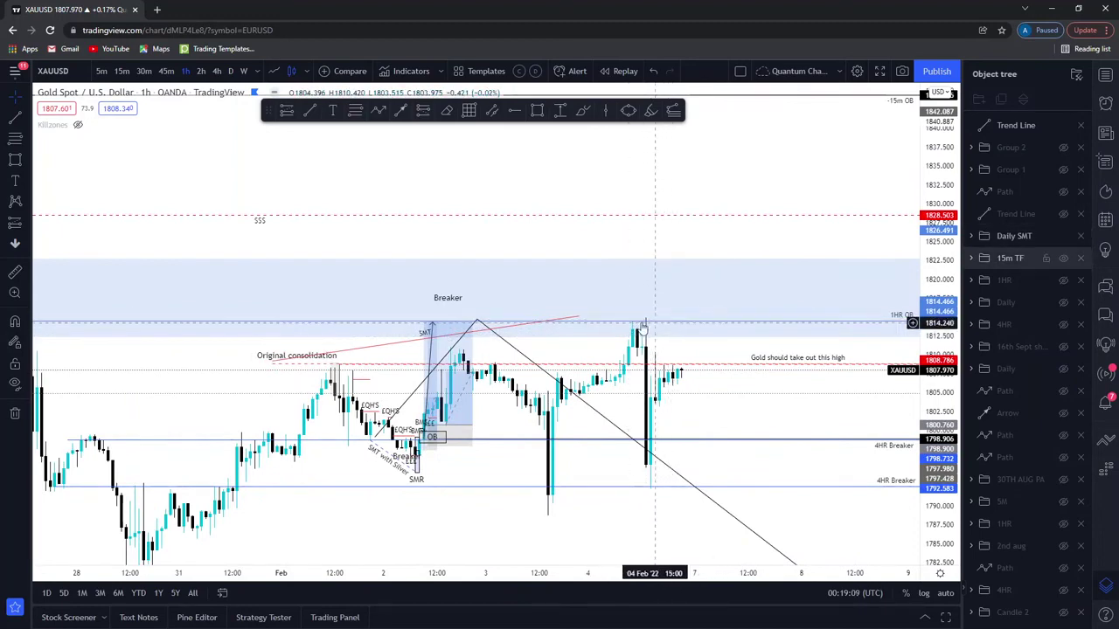
scroll(499, 297, down, 4)
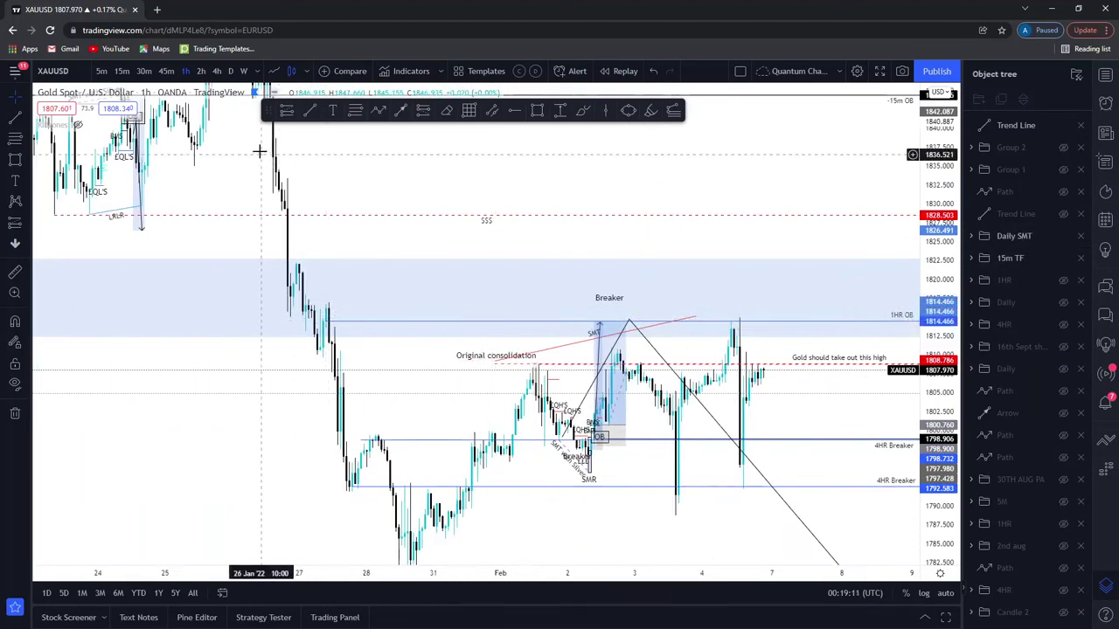
scroll(320, 320, up, 3)
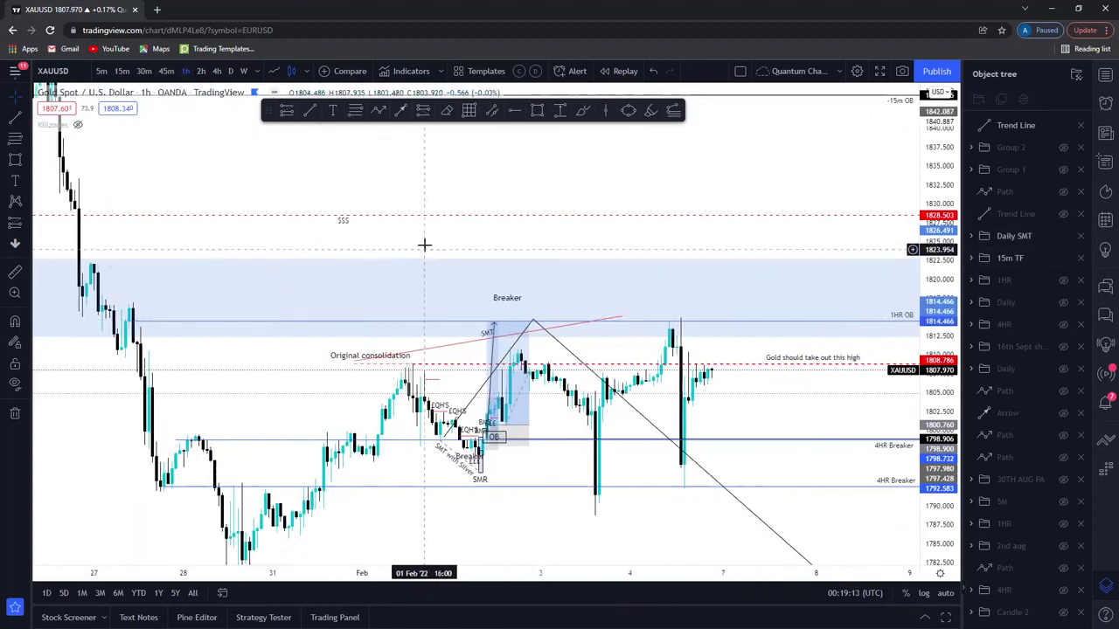
drag(421, 251, 559, 217)
scroll(559, 217, up, 2)
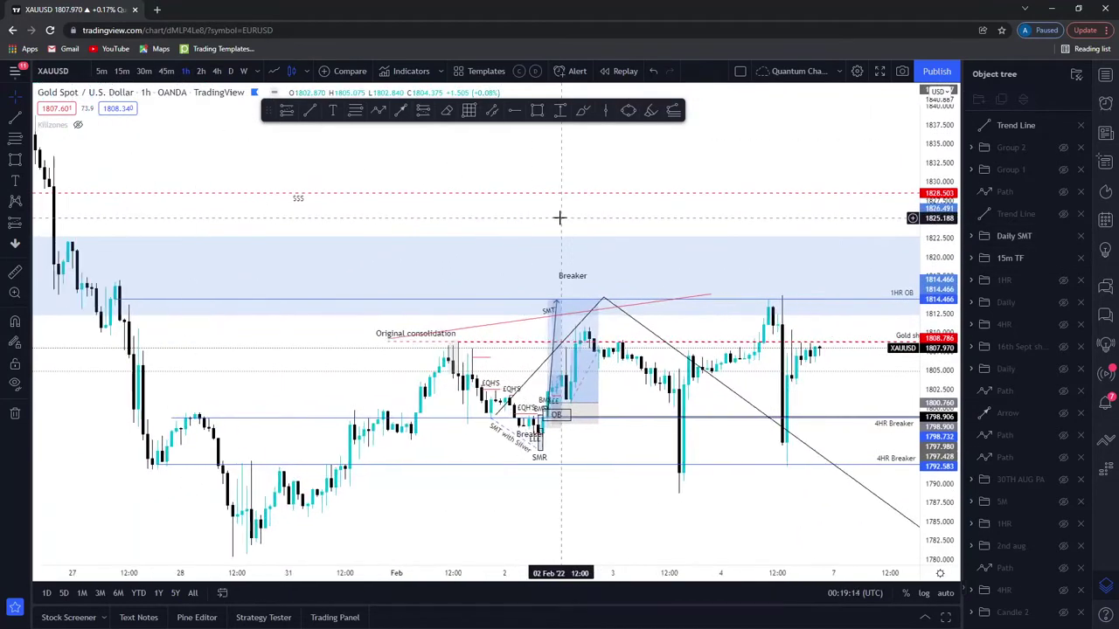
- Close the right-hand side panel so the gold chart spans the full width
click(1107, 76)
click(1106, 76)
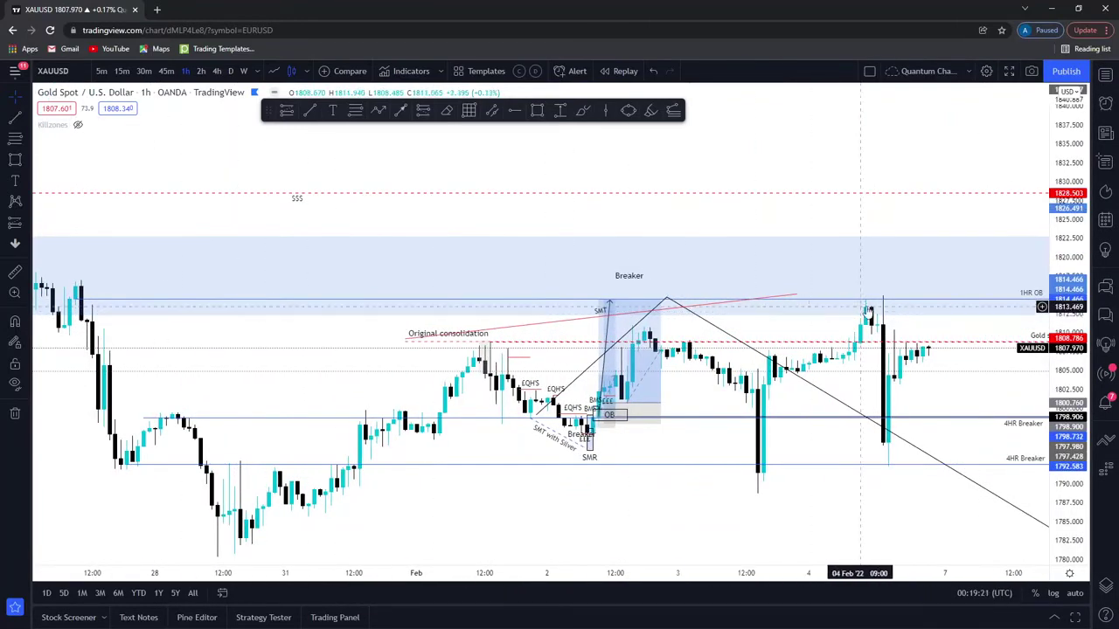
scroll(874, 446, down, 1)
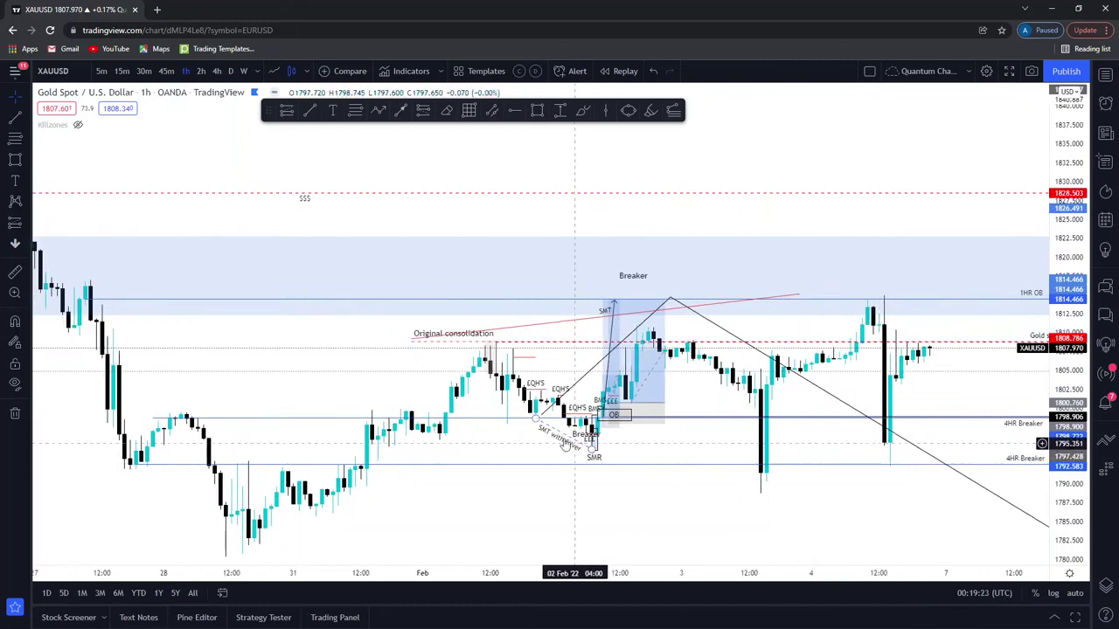
scroll(874, 433, up, 1)
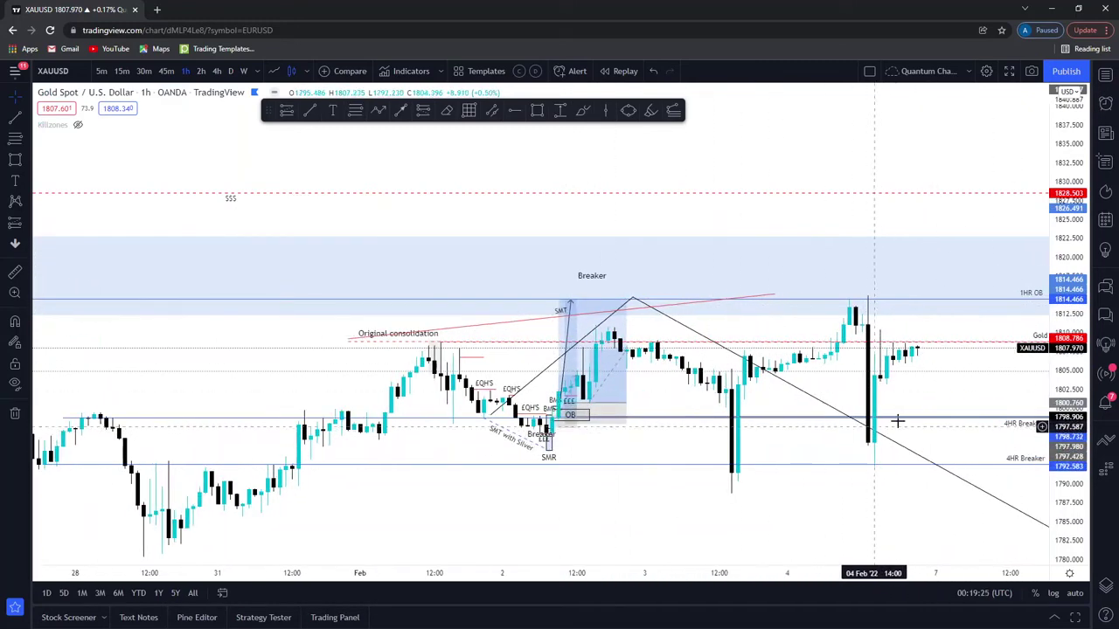
scroll(702, 384, down, 2)
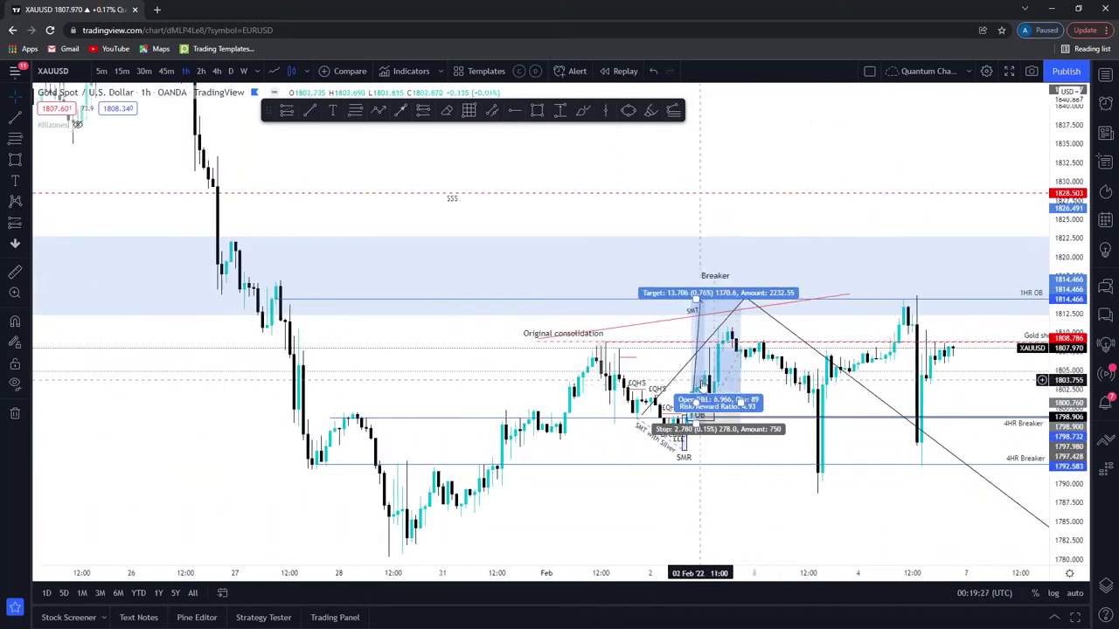
scroll(830, 428, down, 3)
scroll(859, 412, up, 2)
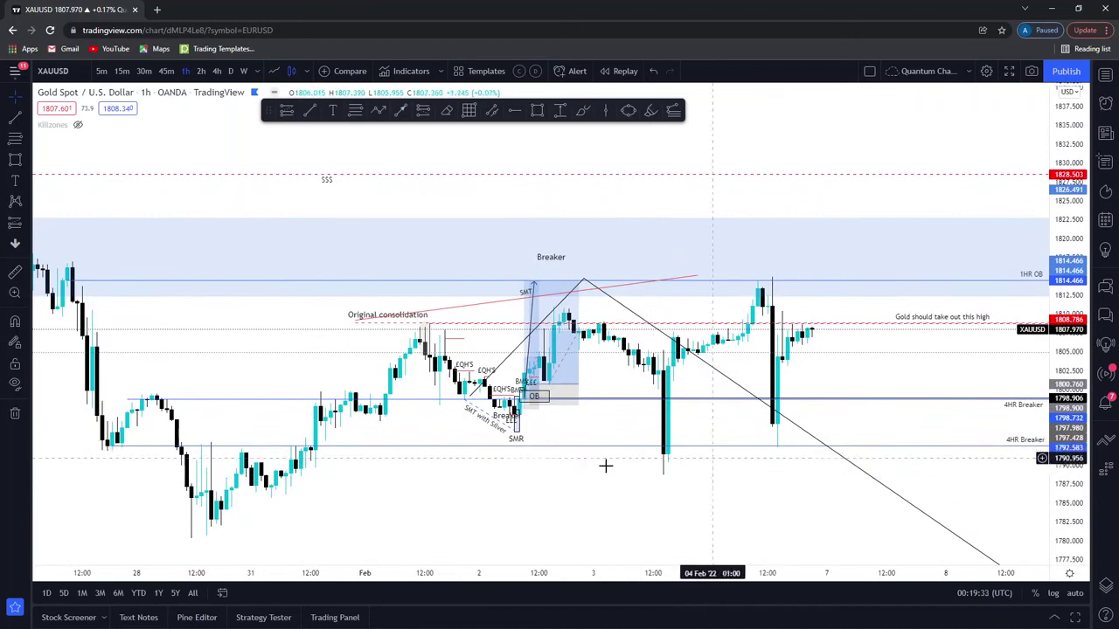
- Frame late January to early February and nudge the upper 4HR Breaker line down
drag(385, 510, 417, 477)
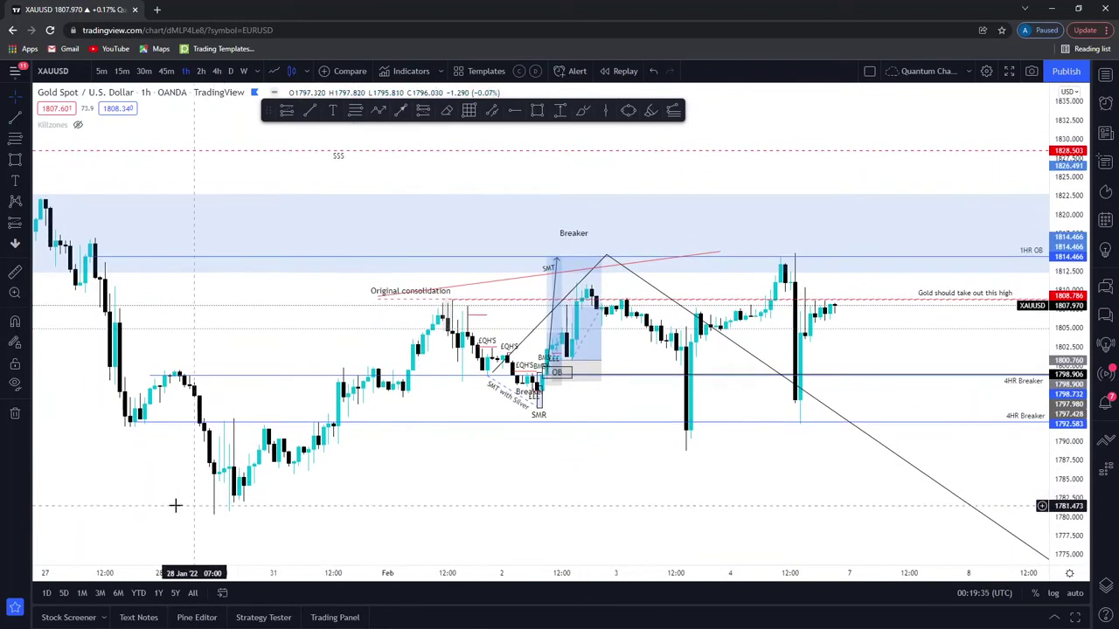
drag(297, 524, 328, 515)
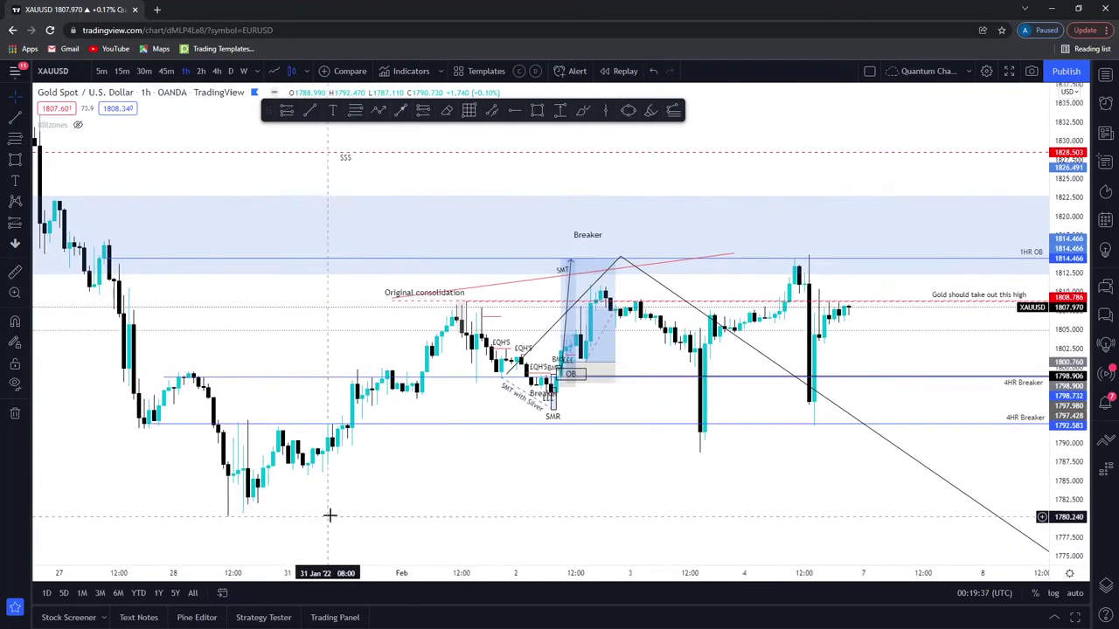
scroll(347, 510, down, 3)
scroll(349, 512, up, 1)
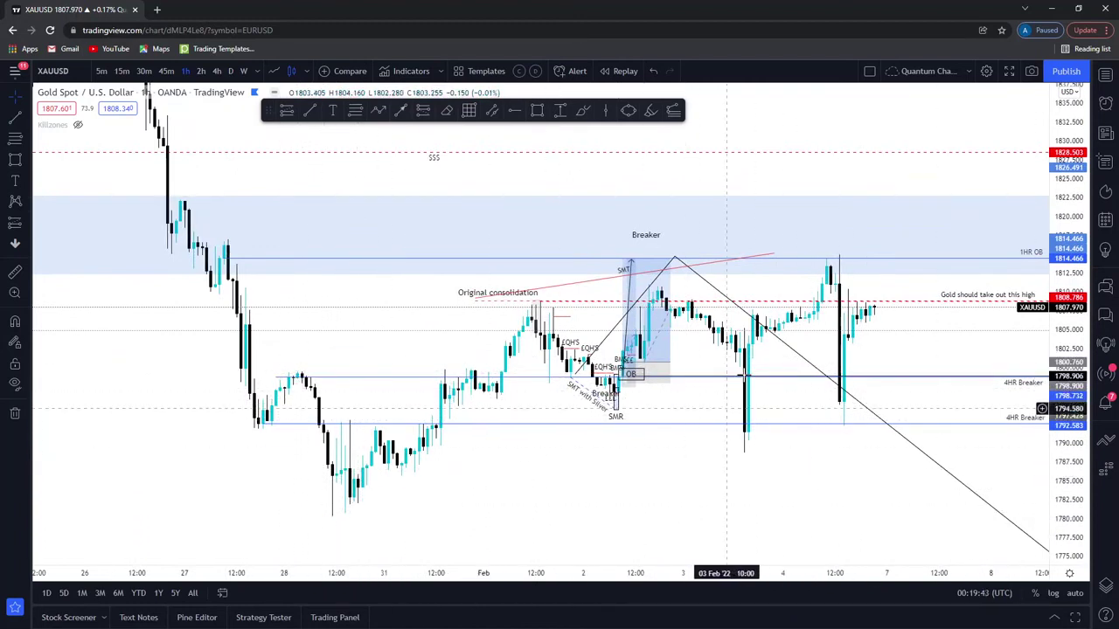
mouse_move(861, 357)
mouse_down()
mouse_move(859, 348)
mouse_move(853, 361)
mouse_up()
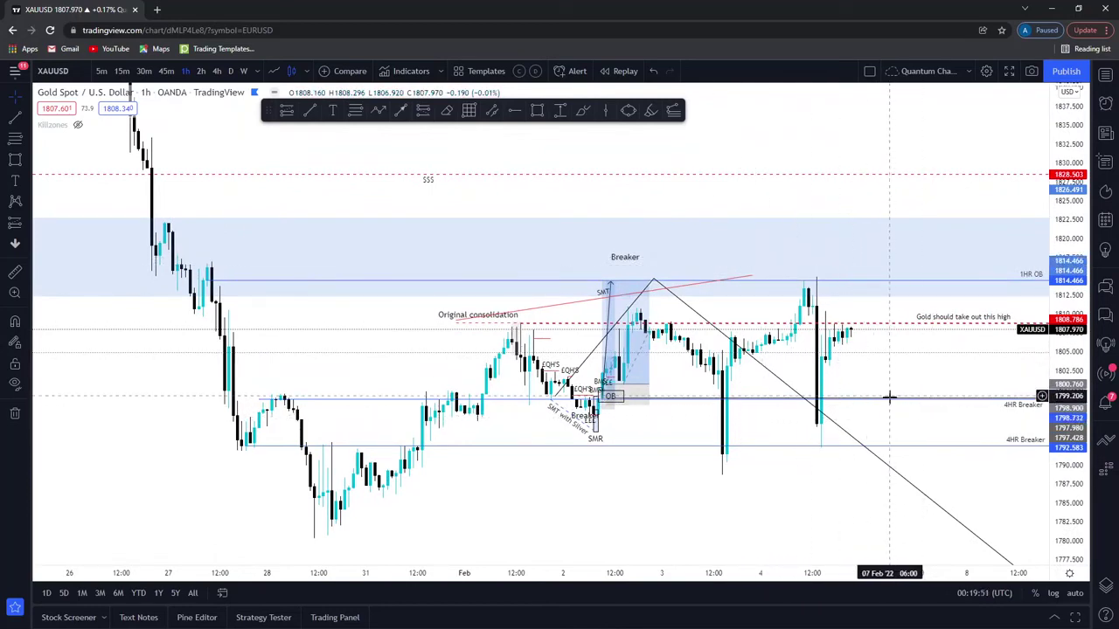
drag(890, 396, 884, 407)
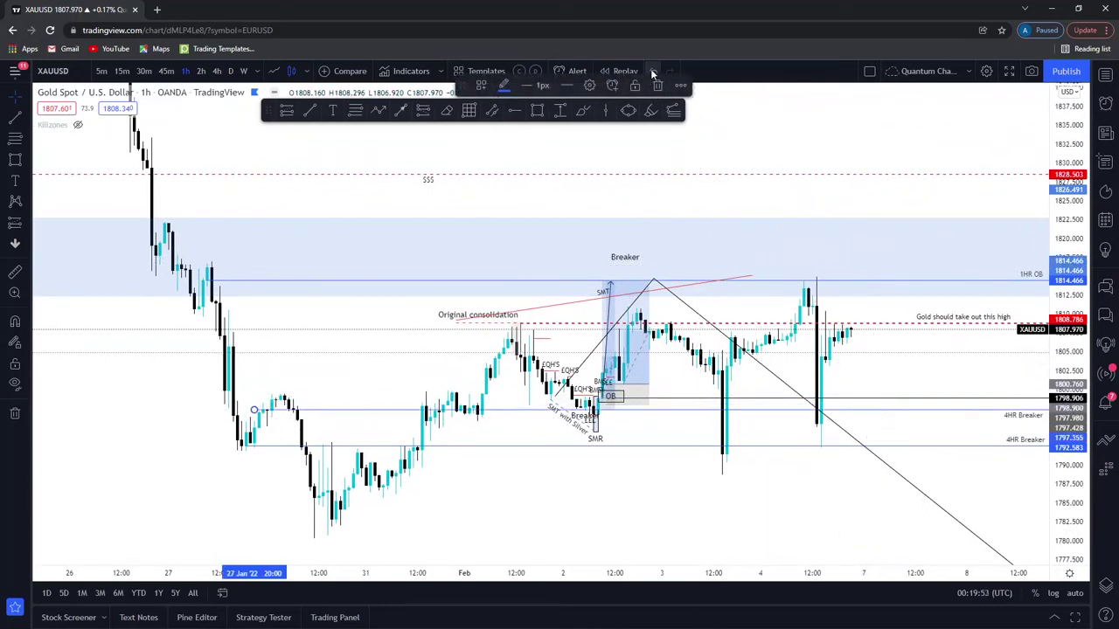
drag(904, 350, 799, 369)
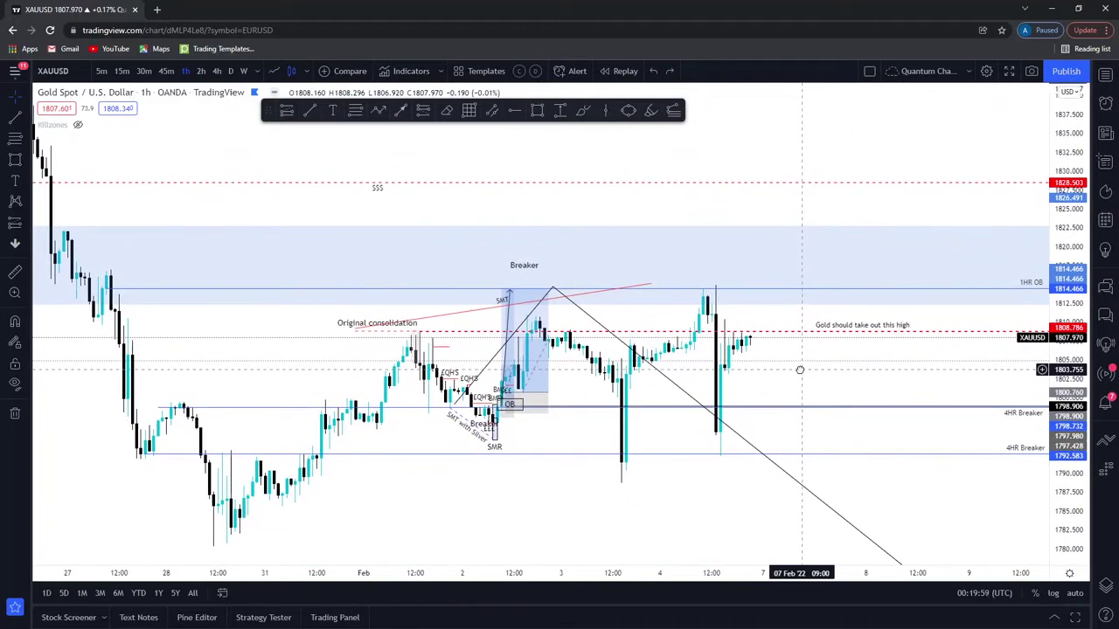
drag(799, 369, 798, 372)
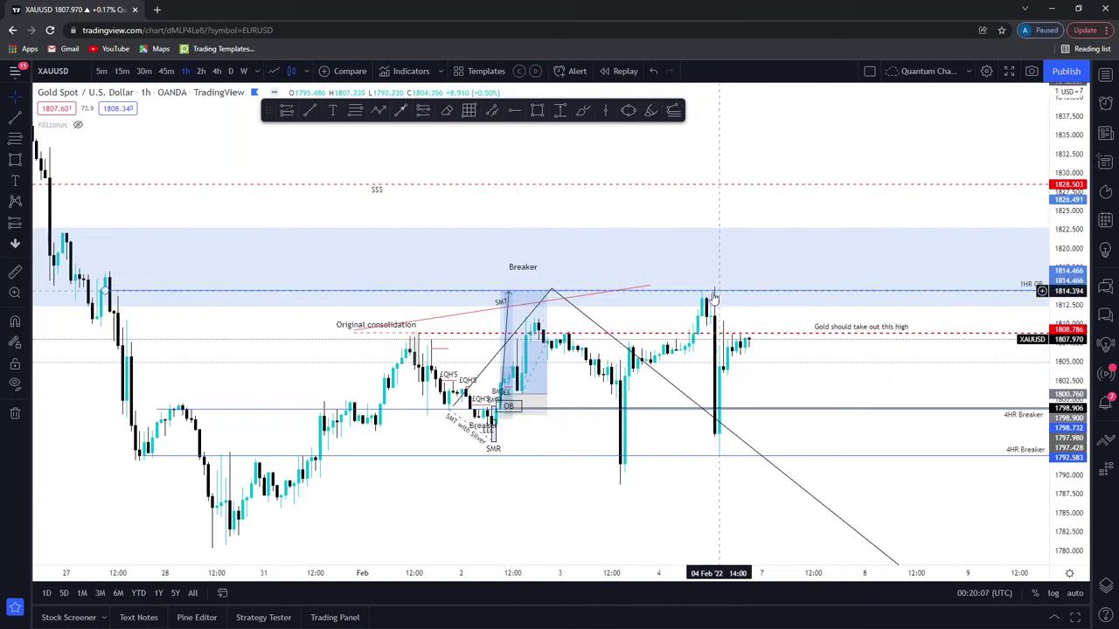
- Try a short position at the 4 Feb high with adjusted stop and target, delete it, and show the watchlist
click(27, 227)
click(74, 248)
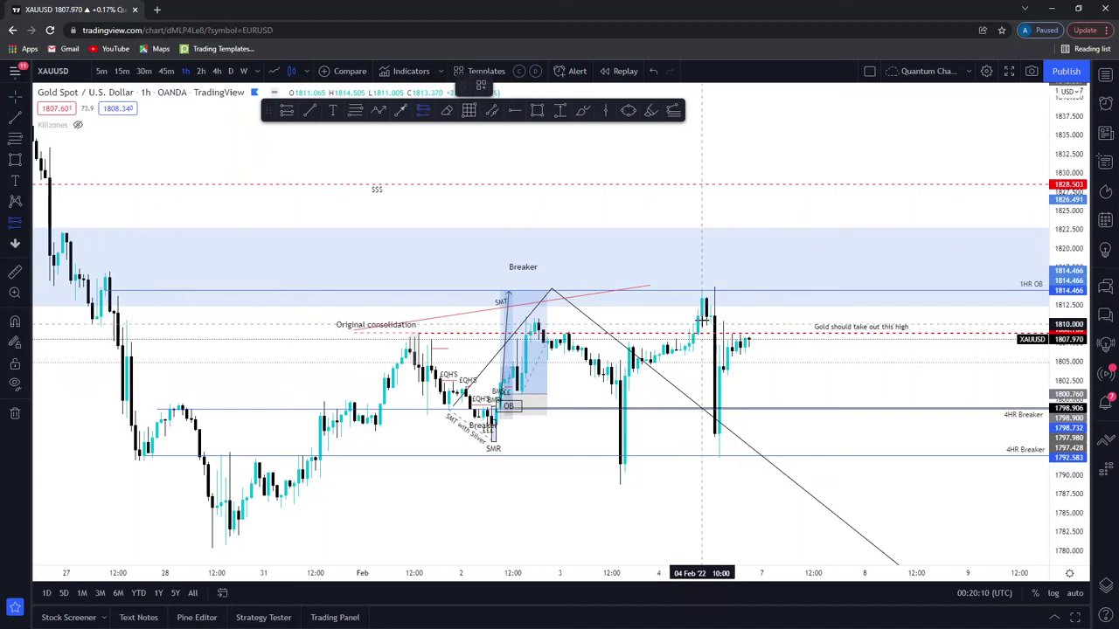
click(701, 288)
drag(701, 195, 702, 271)
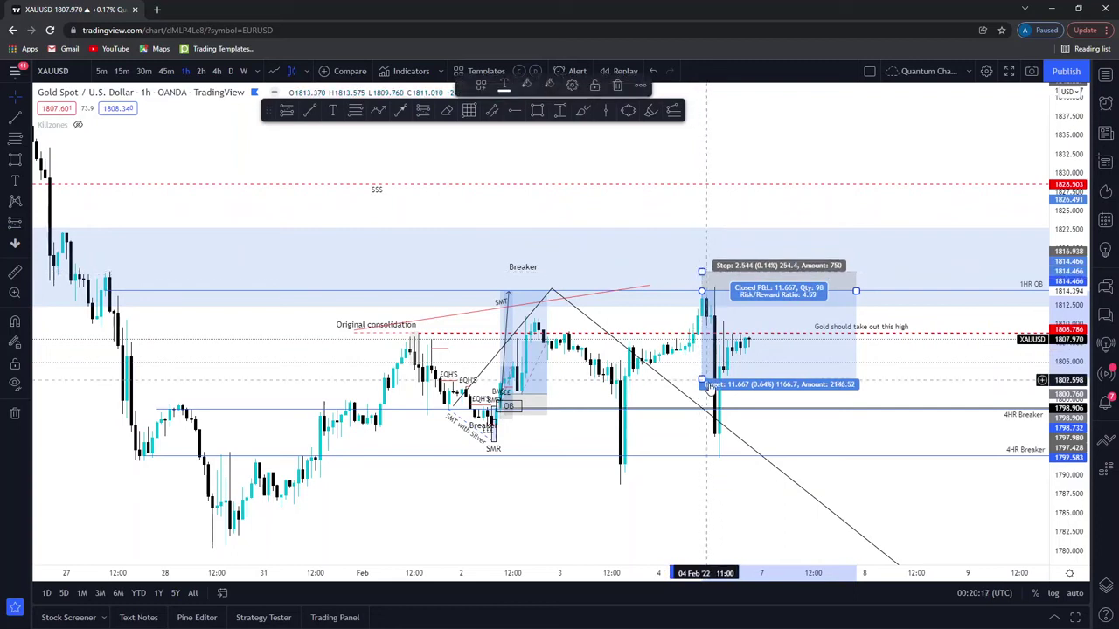
drag(701, 381, 700, 455)
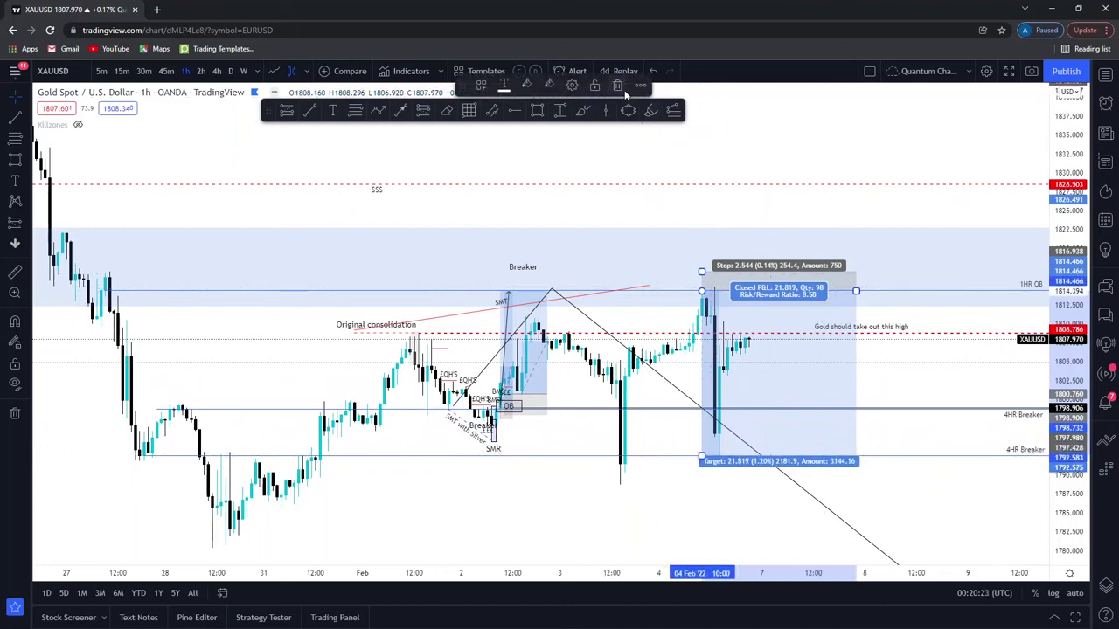
click(618, 86)
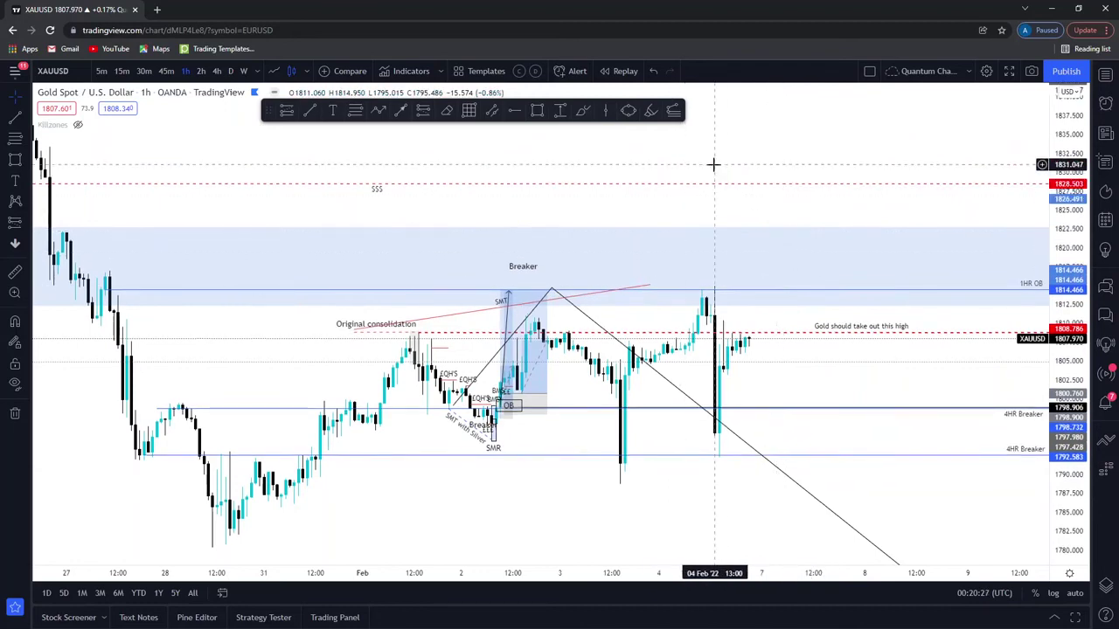
click(1106, 75)
- Switch the chart to EURUSD, hide the watchlist, and bring the late-January swings into view
scroll(1023, 367, down, 1)
scroll(1006, 368, up, 2)
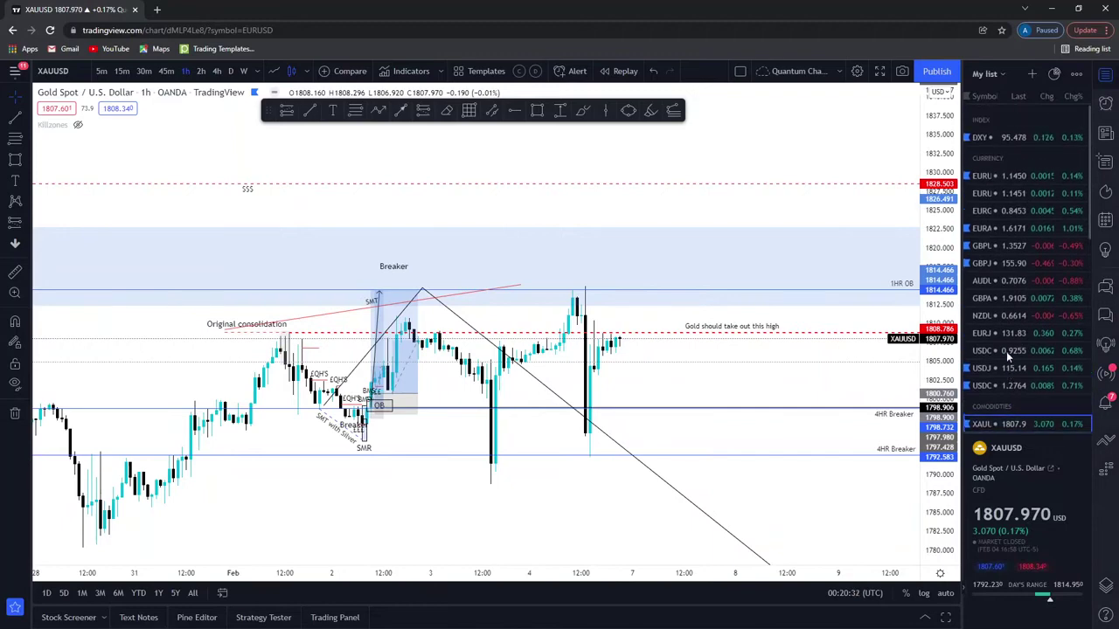
click(998, 176)
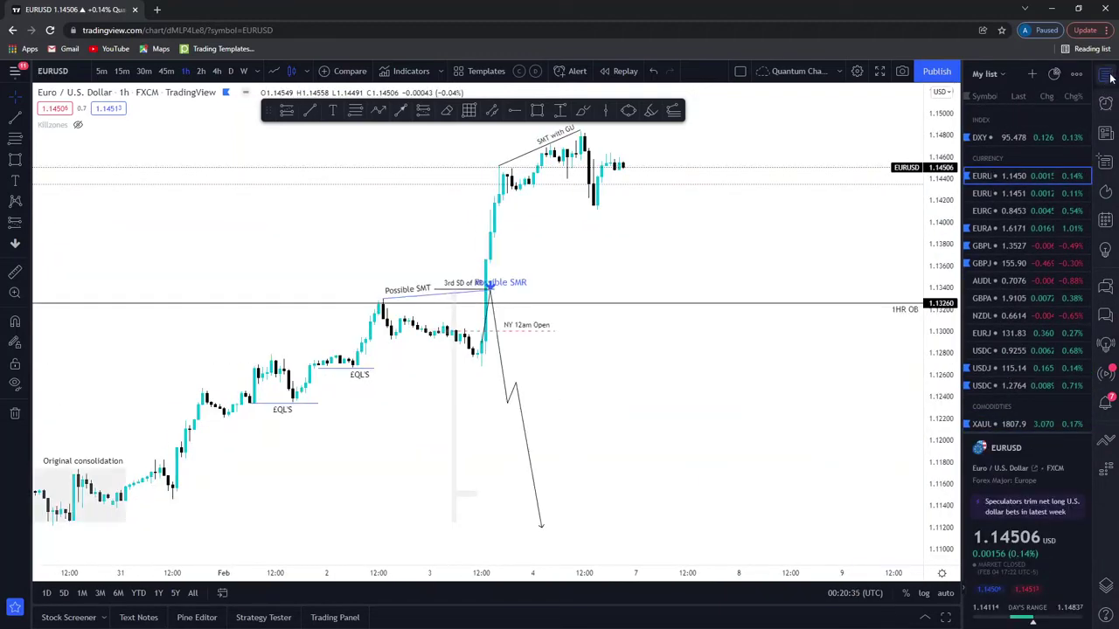
click(1108, 75)
drag(899, 361, 927, 357)
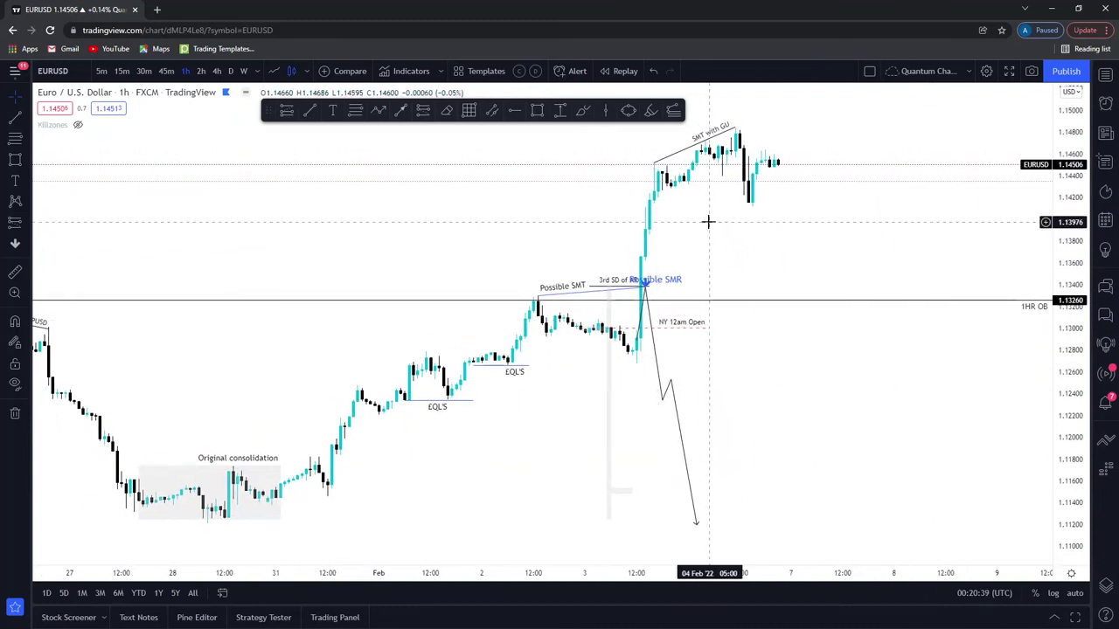
scroll(708, 220, down, 1)
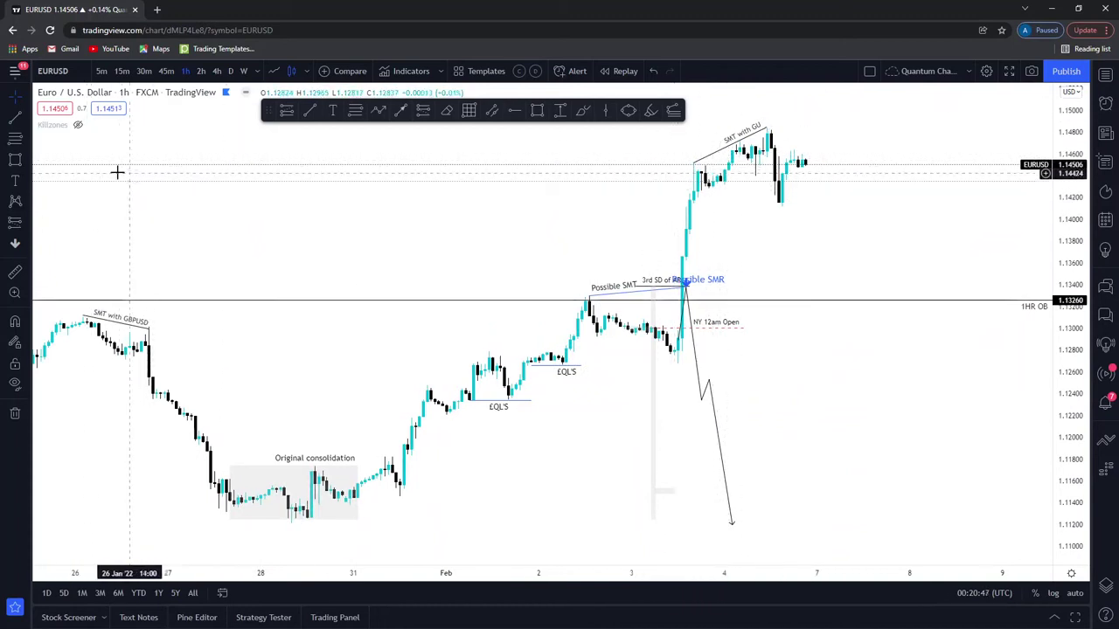
drag(188, 220, 222, 217)
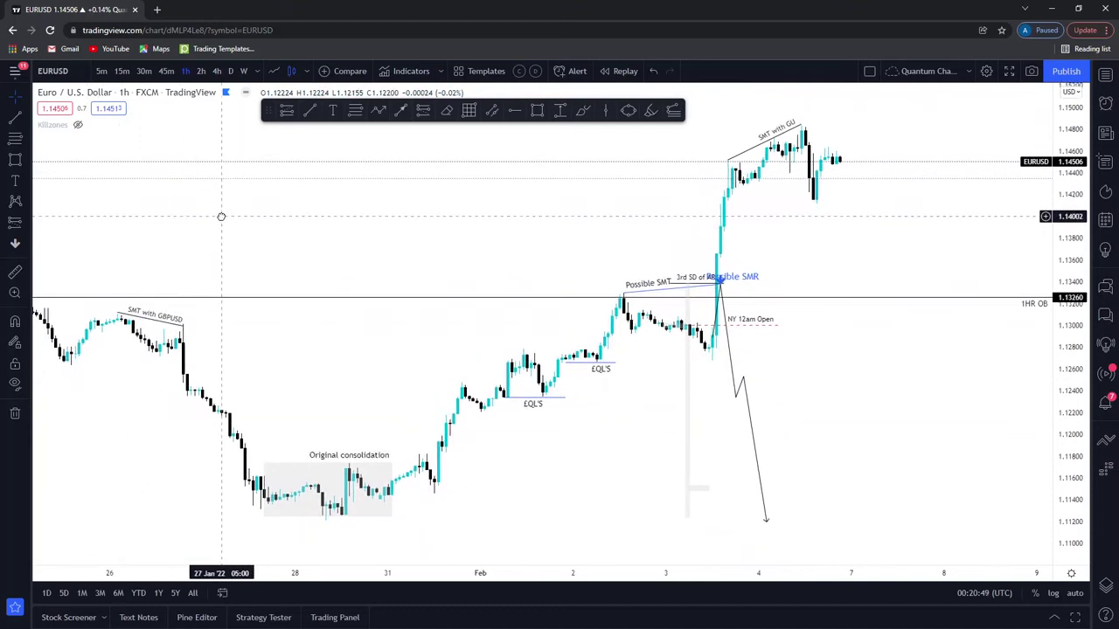
- Compare the EURUSD swings on the 4-hour and 1-hour timeframes
scroll(360, 322, down, 2)
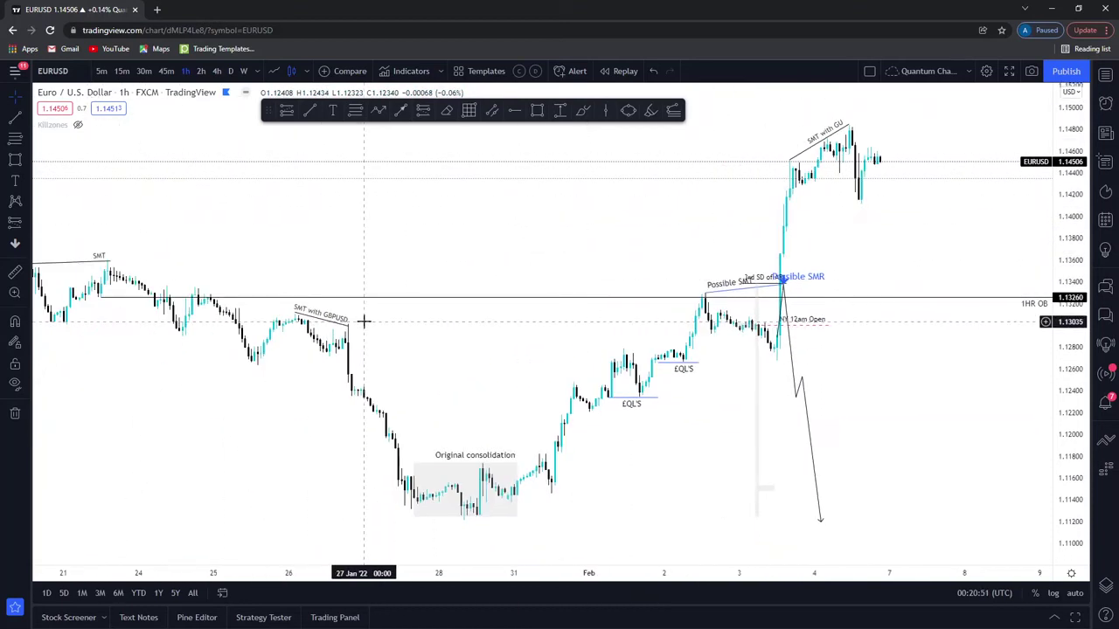
scroll(332, 311, up, 3)
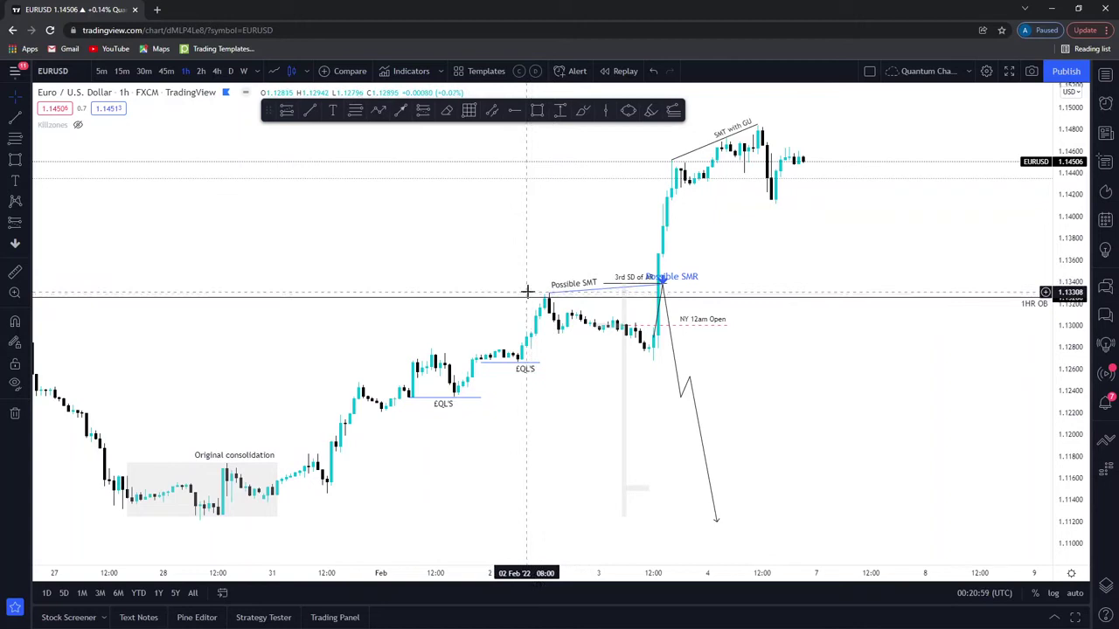
scroll(527, 291, up, 1)
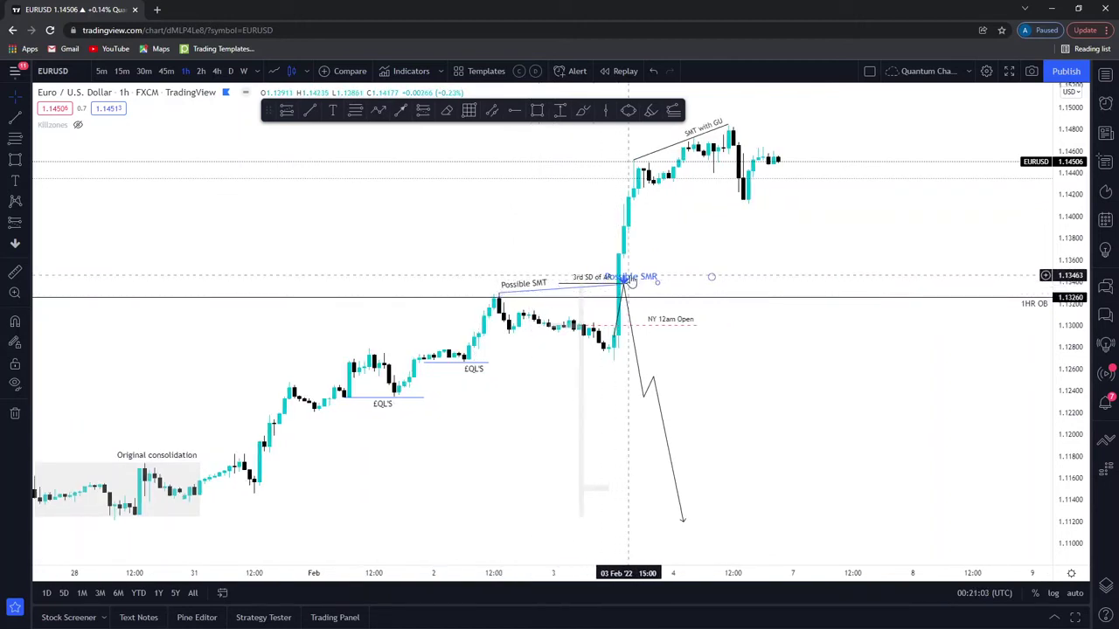
scroll(526, 284, down, 1)
scroll(527, 284, down, 2)
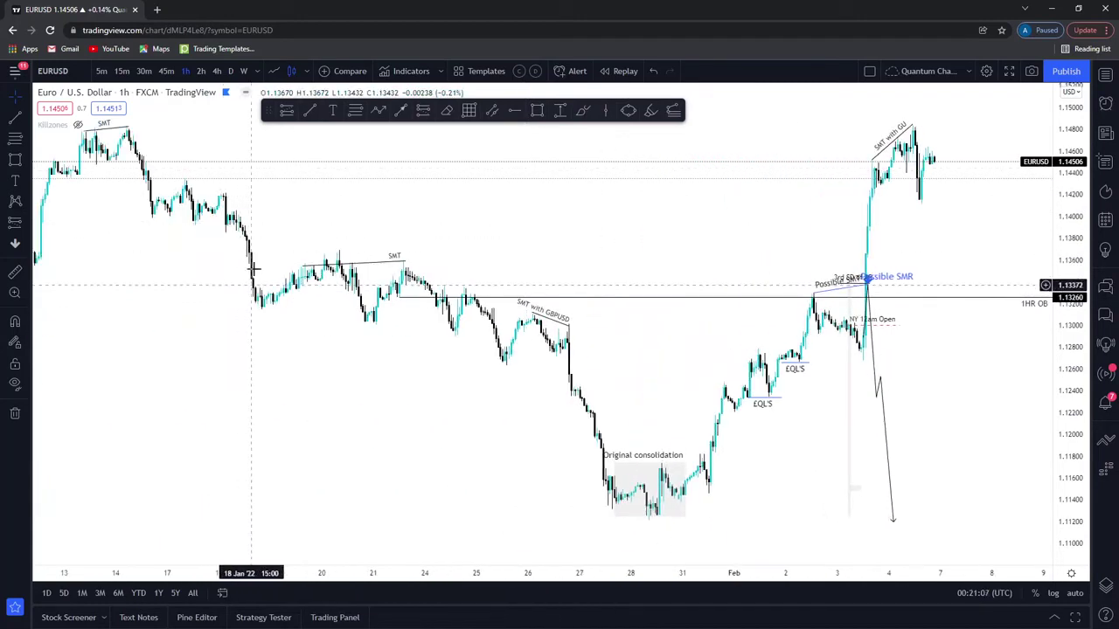
click(217, 71)
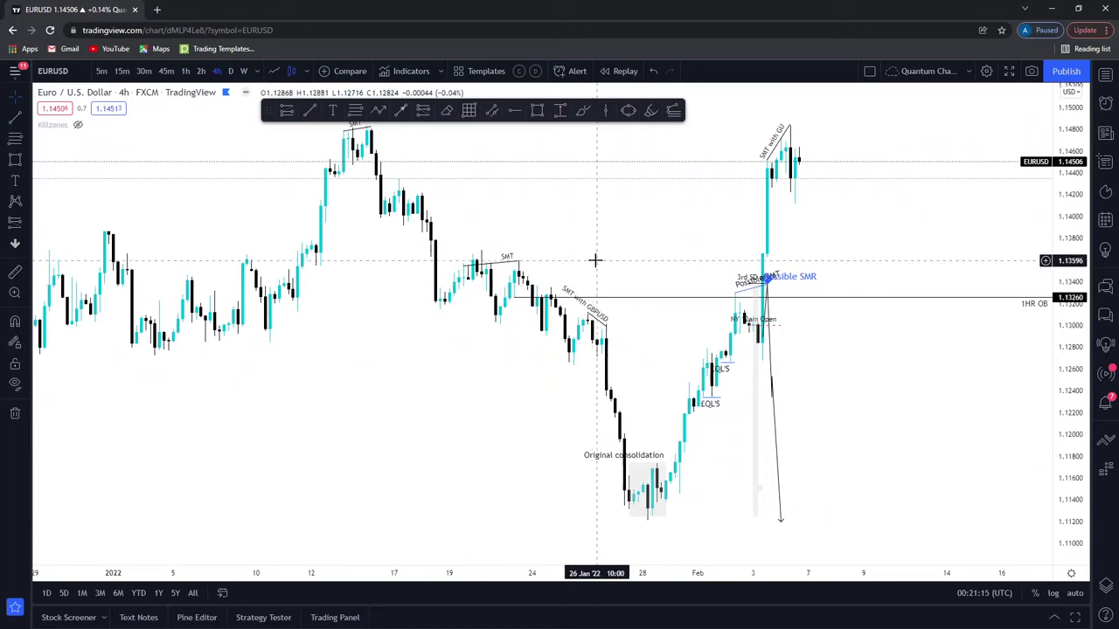
scroll(624, 260, up, 3)
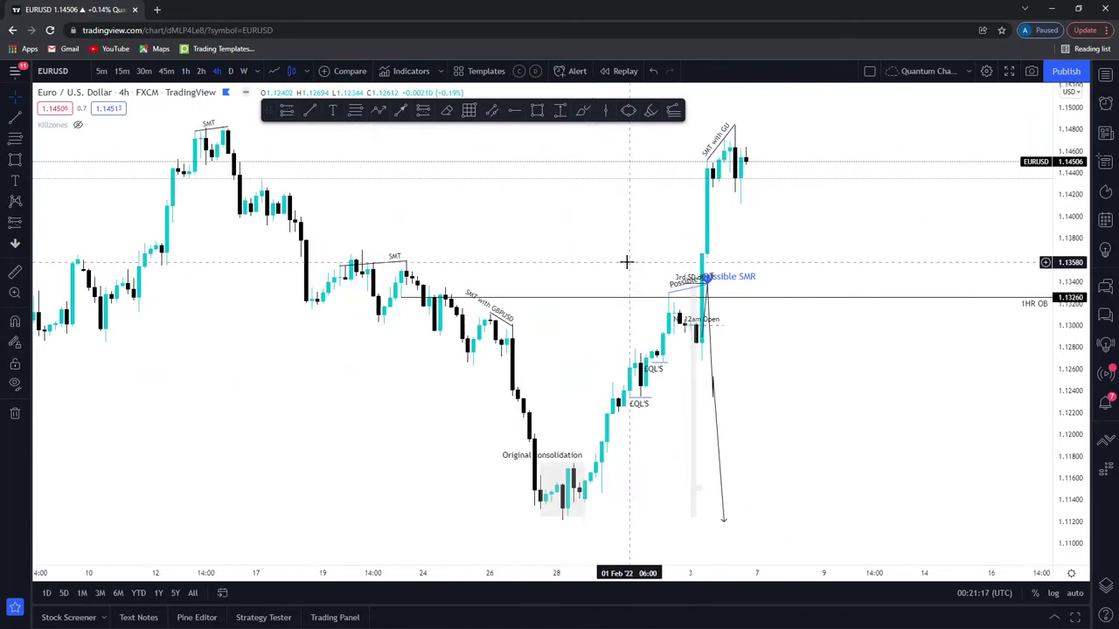
click(188, 75)
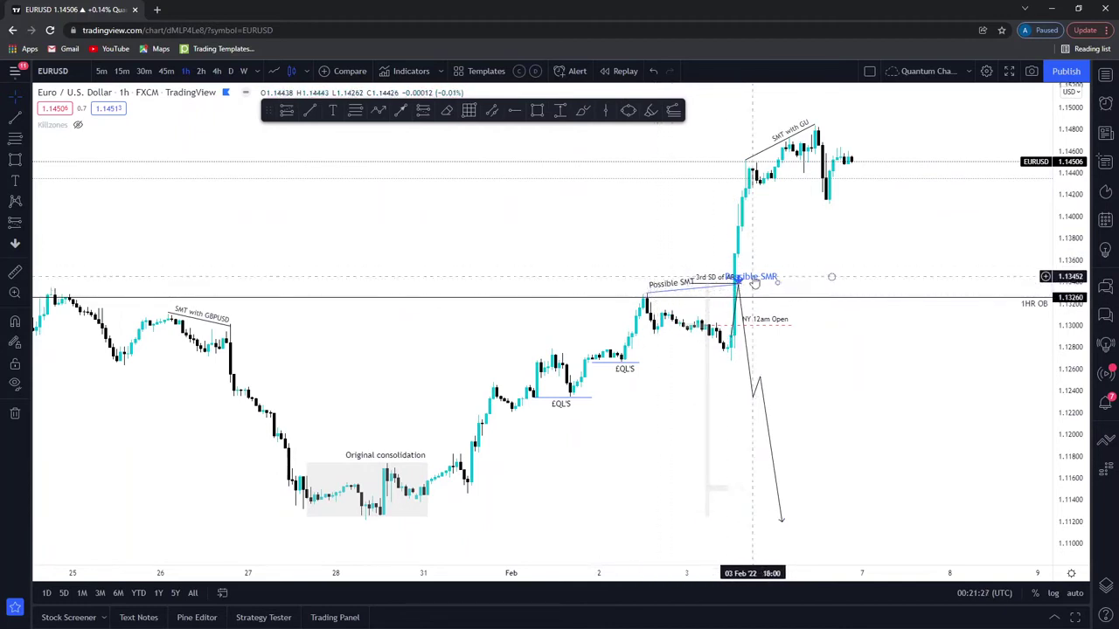
- Recheck the 4-hour view with earlier history, then set EURUSD to the 45-minute timeframe
scroll(706, 281, up, 3)
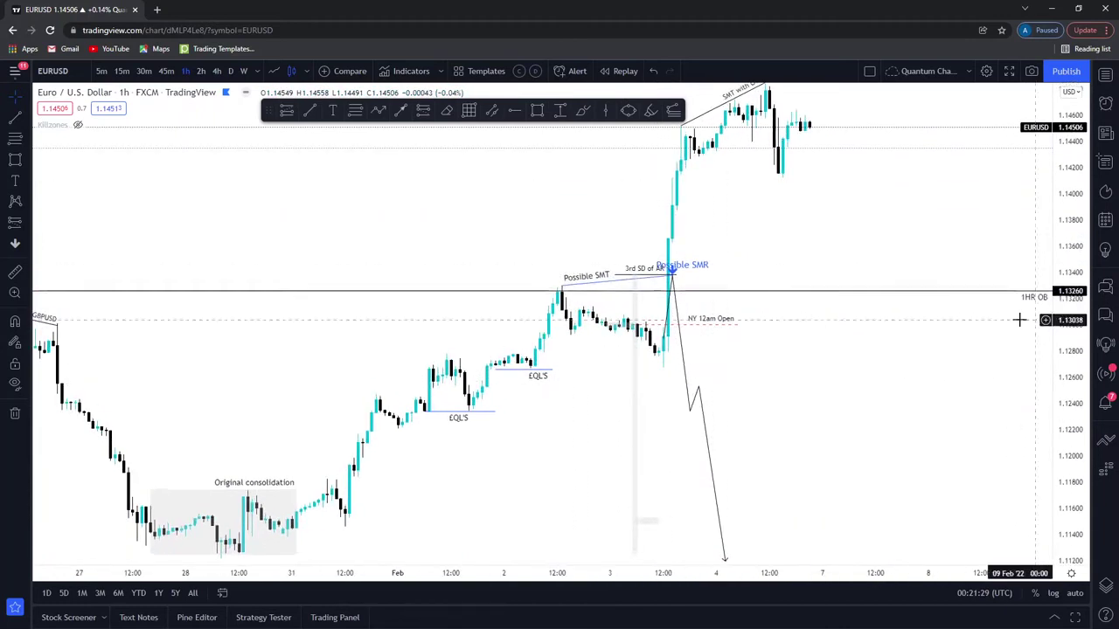
scroll(818, 257, down, 3)
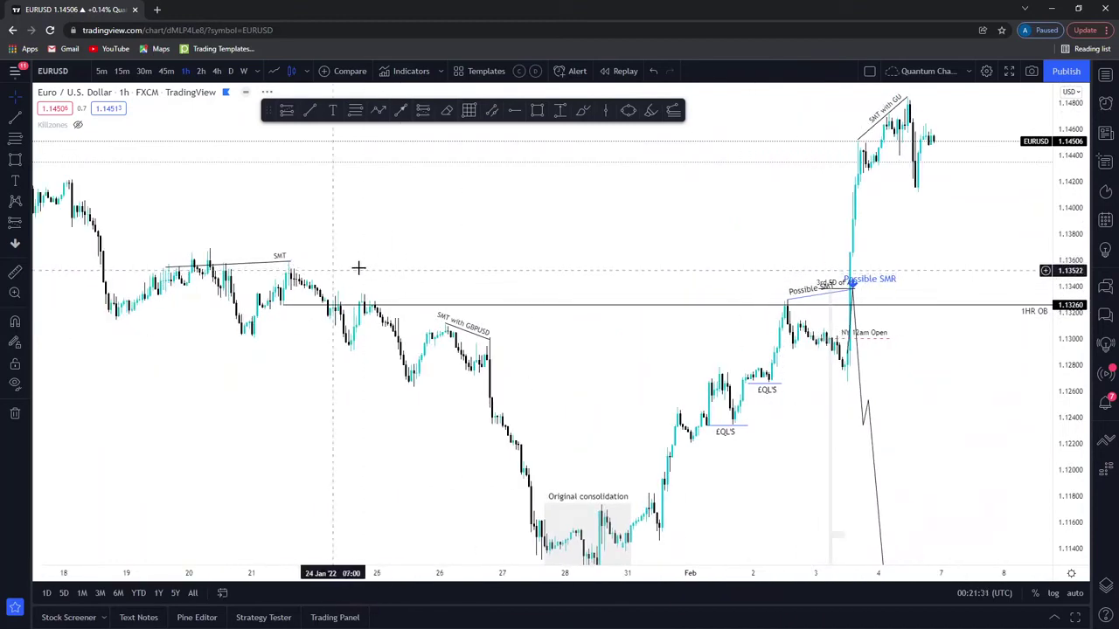
scroll(428, 257, up, 5)
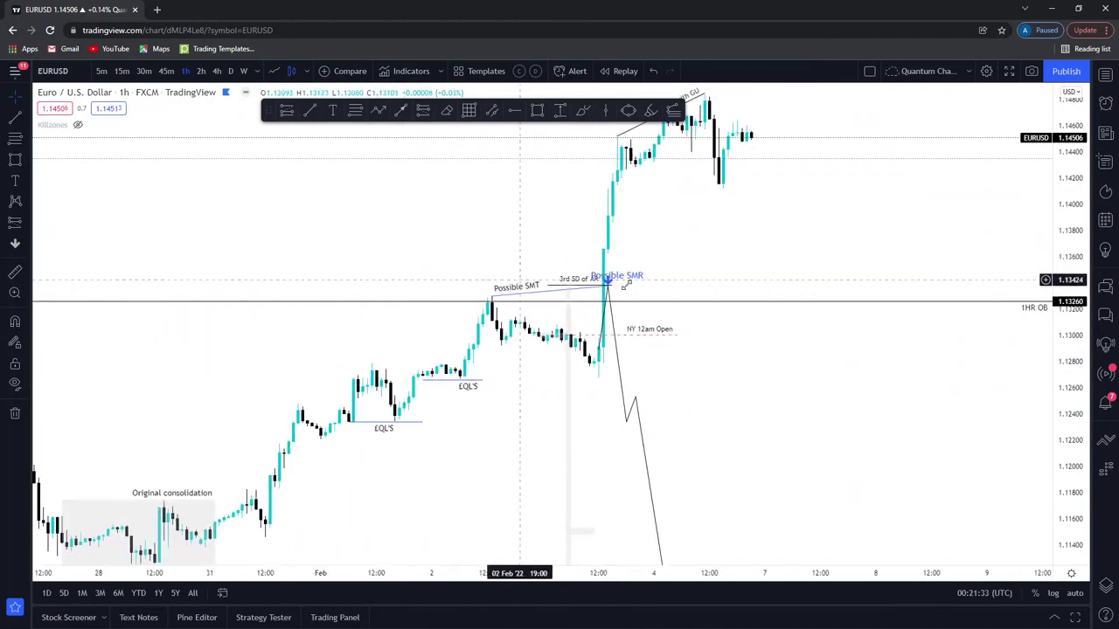
scroll(666, 260, down, 3)
click(217, 71)
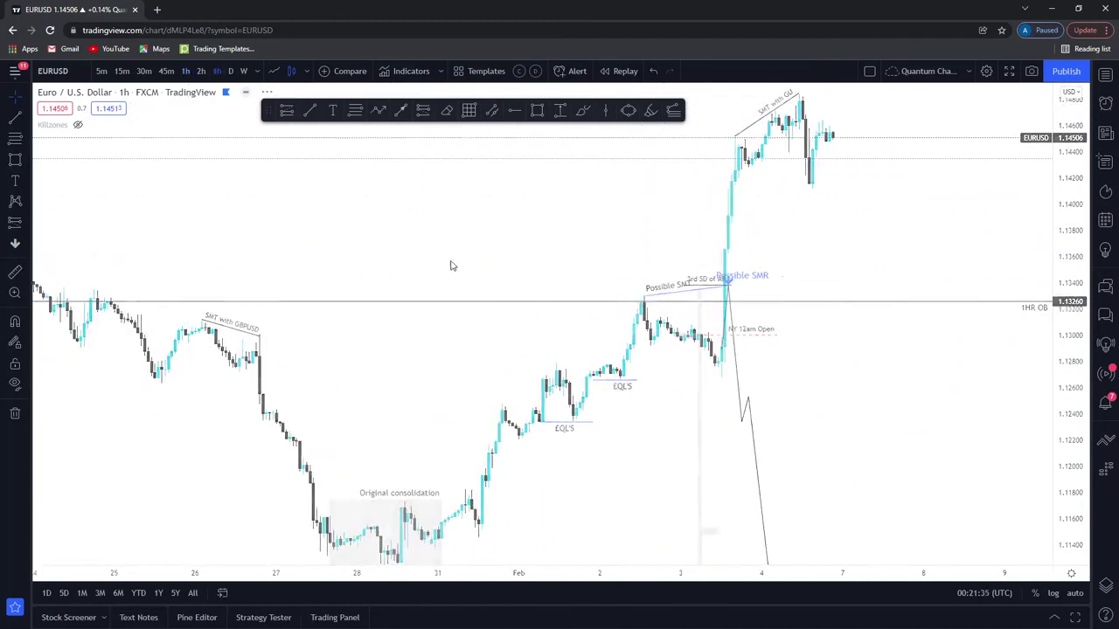
scroll(638, 292, up, 4)
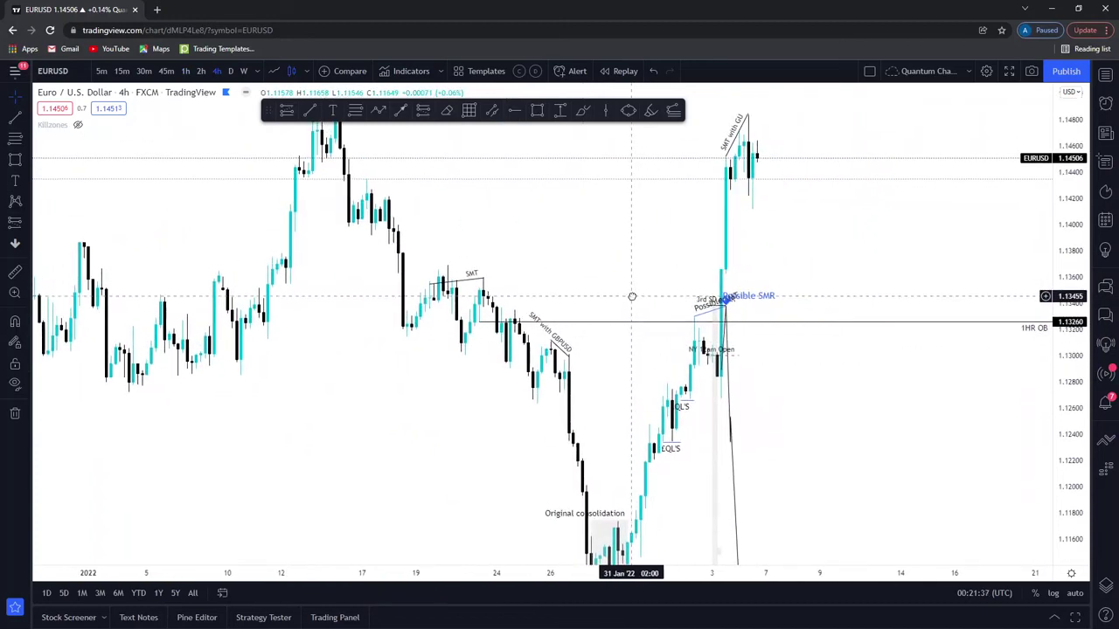
scroll(580, 327, down, 3)
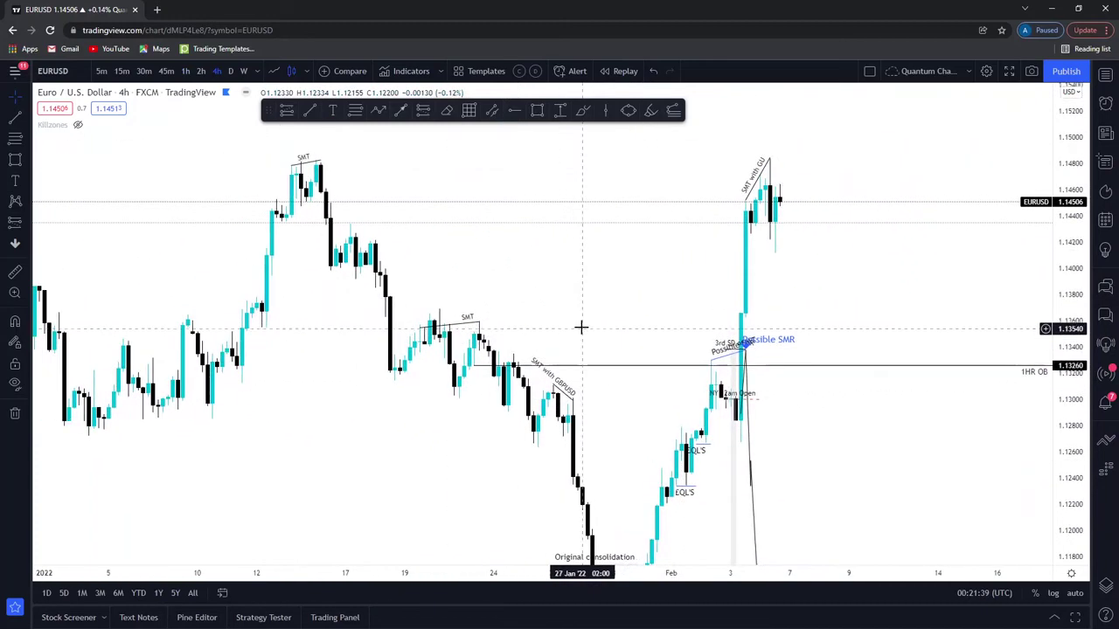
scroll(999, 394, down, 3)
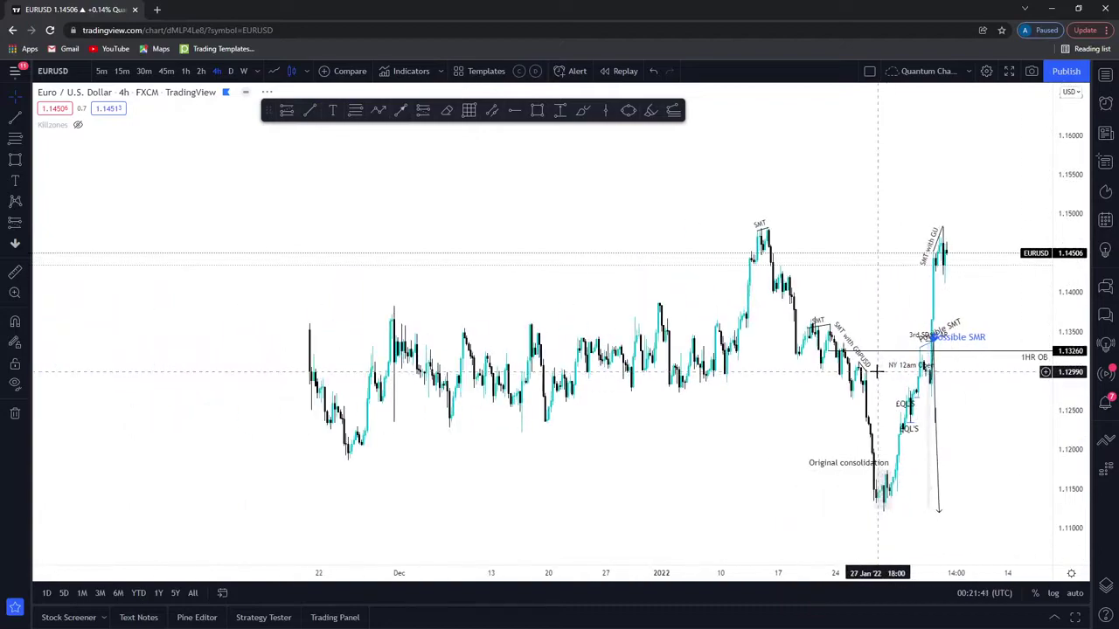
scroll(515, 272, down, 2)
drag(515, 272, 499, 289)
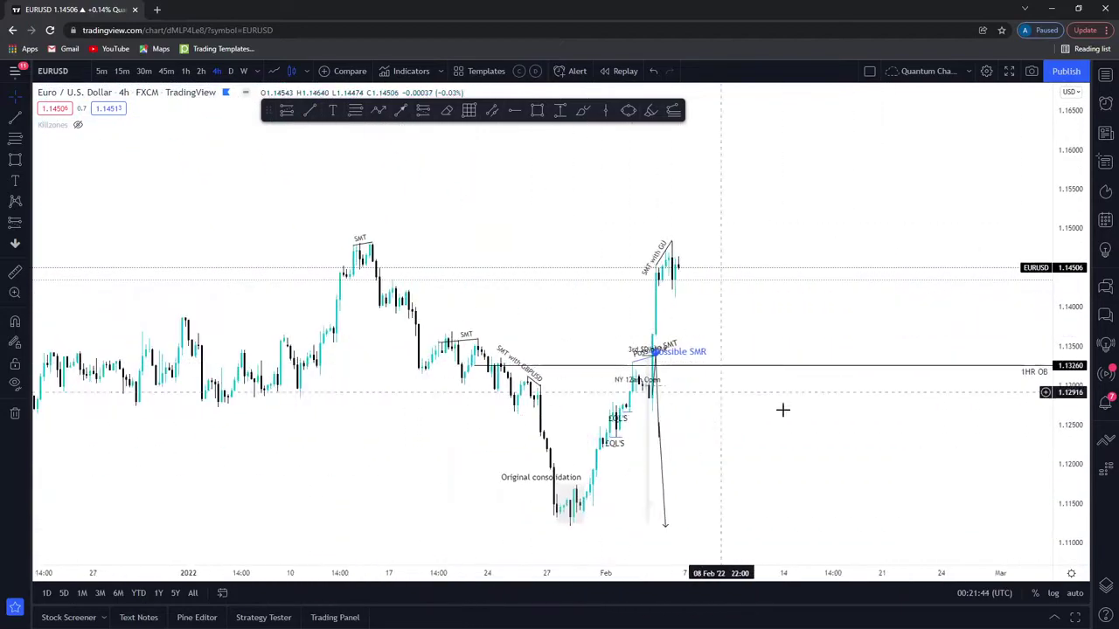
click(166, 71)
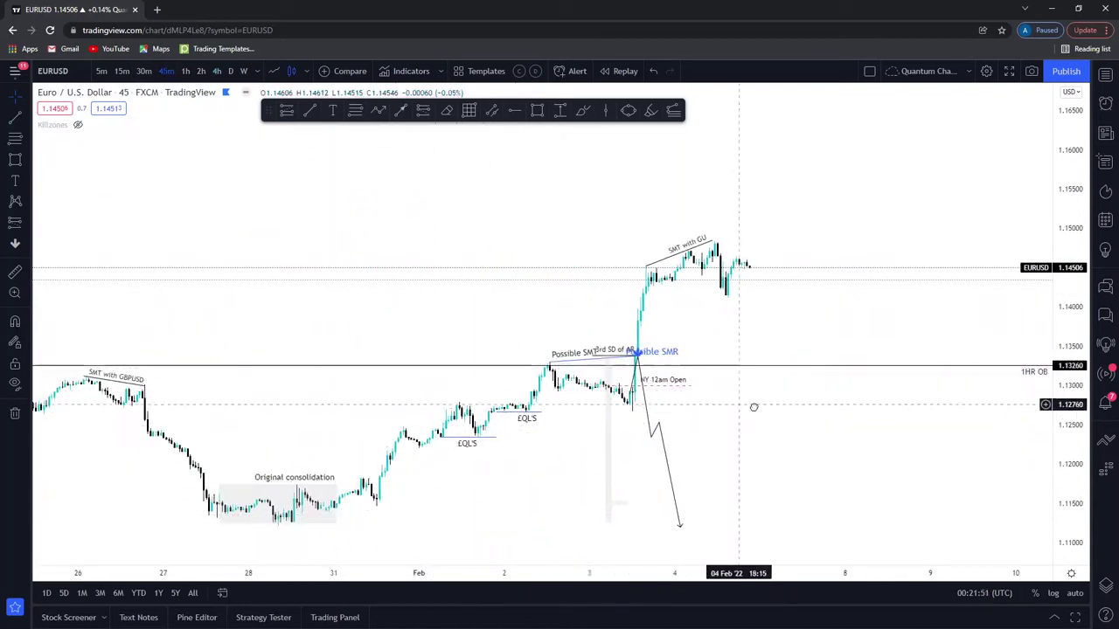
- Zoom into the 45m chart and drag the 'Possible SMR' label up and right
scroll(742, 407, left, 2)
scroll(752, 411, up, 5)
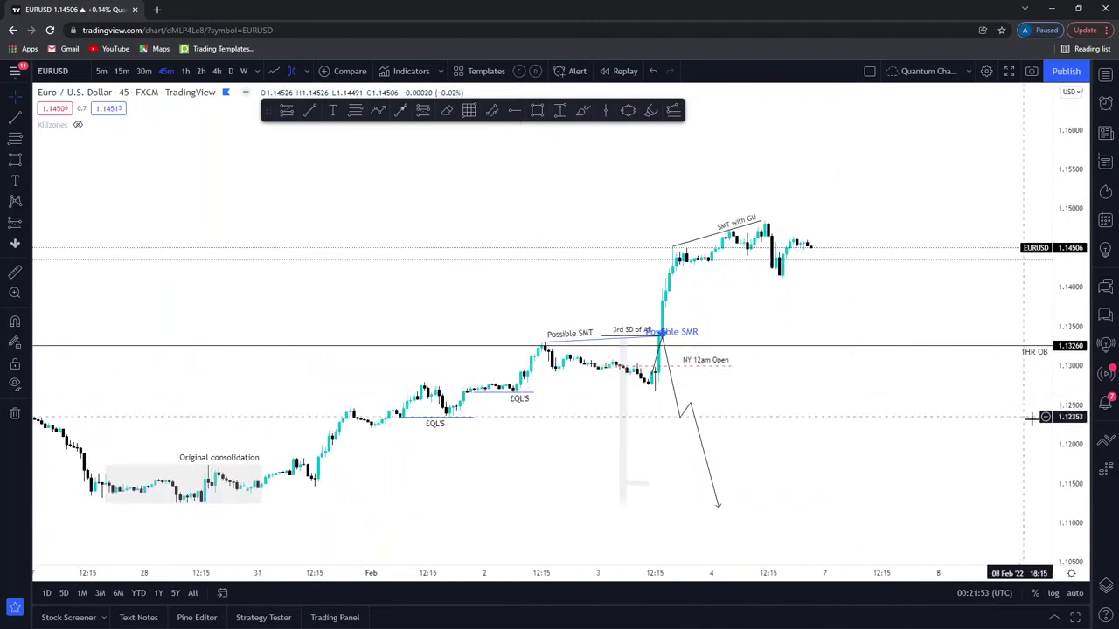
scroll(909, 291, up, 3)
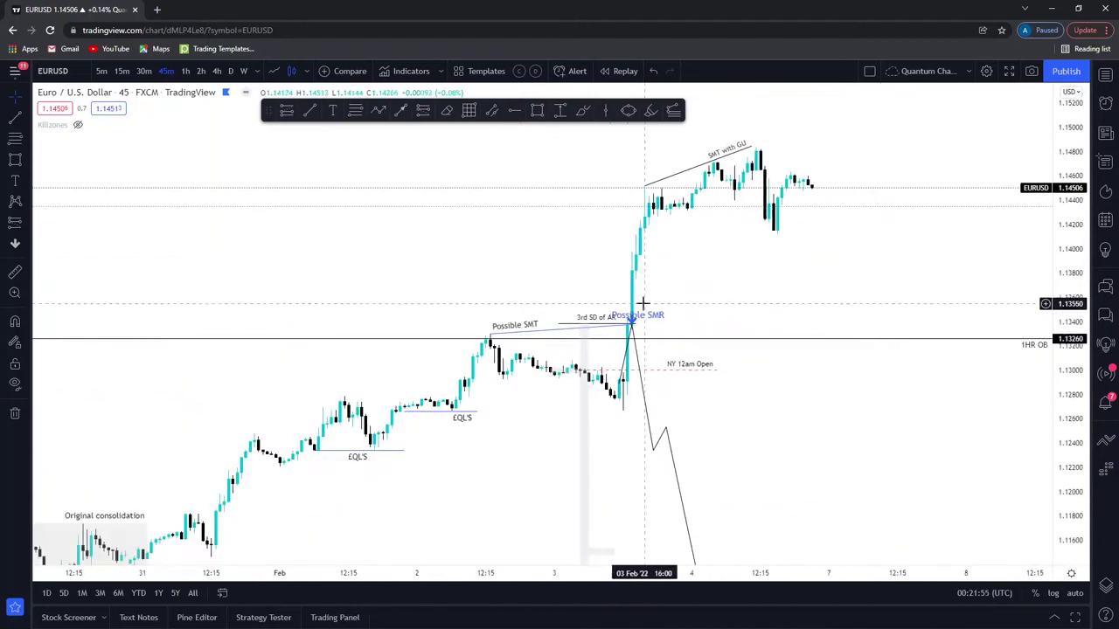
scroll(900, 276, up, 4)
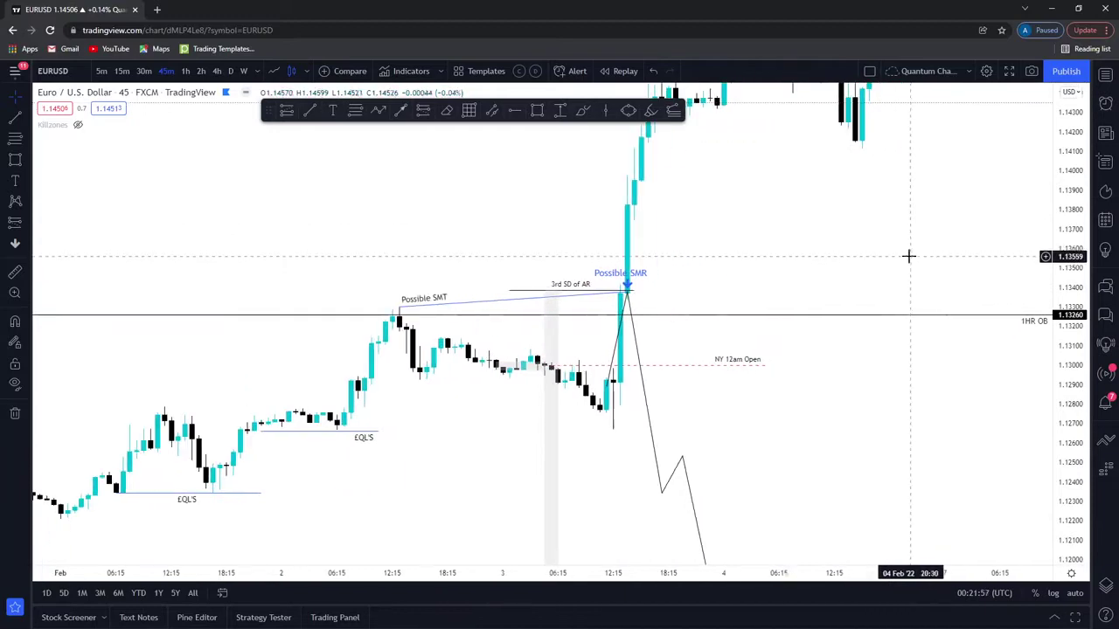
scroll(790, 251, up, 4)
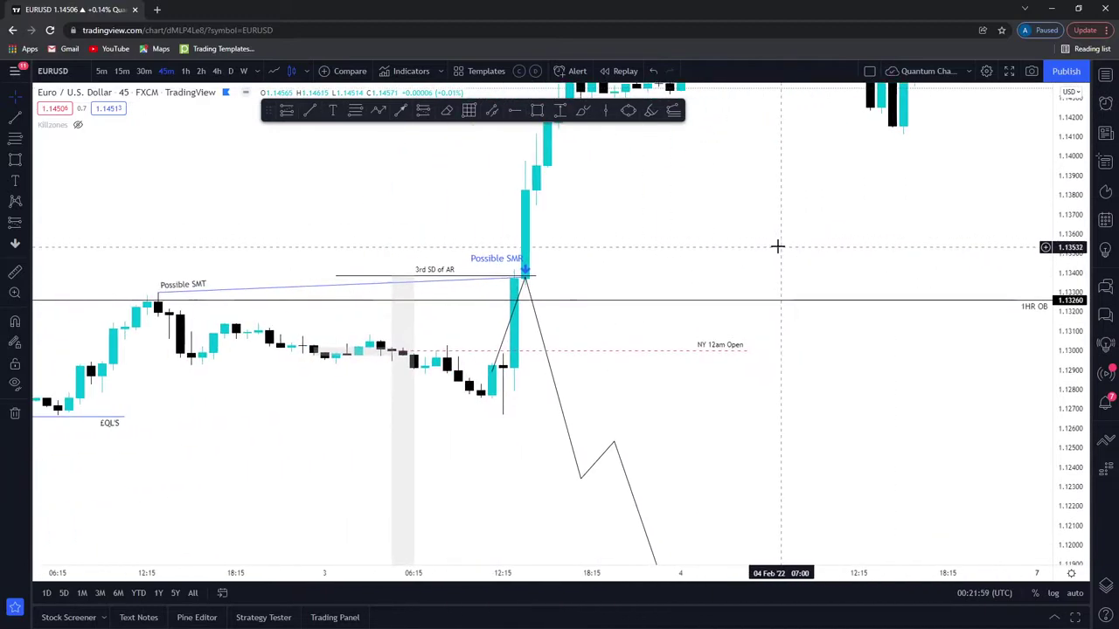
drag(624, 262, 687, 256)
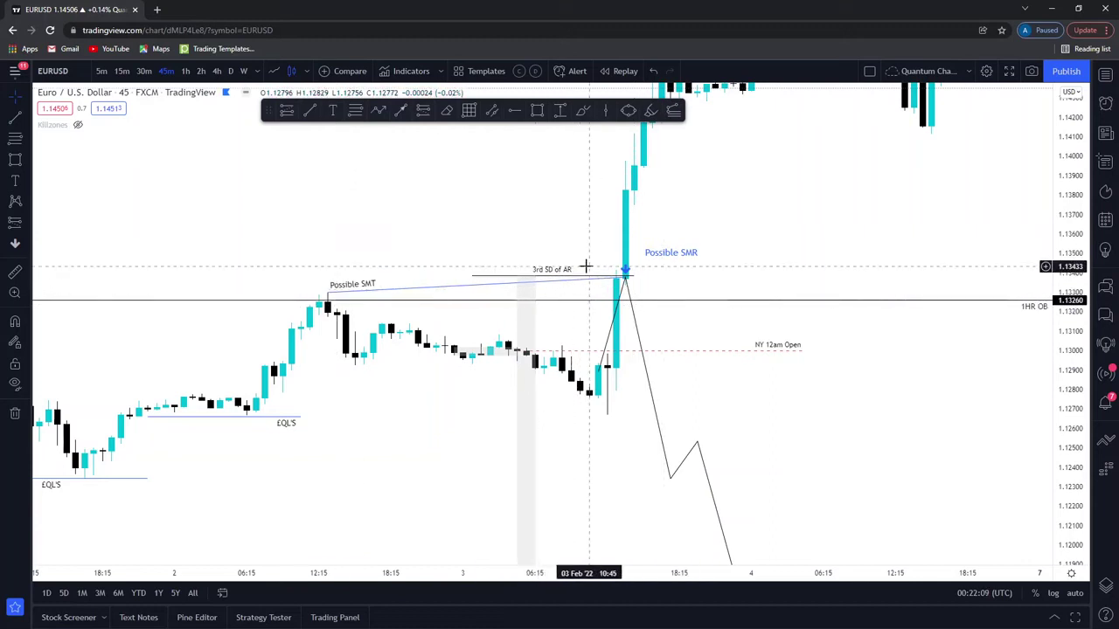
- Pan back out to the late-January Original consolidation box and earlier January candles
drag(362, 135, 370, 140)
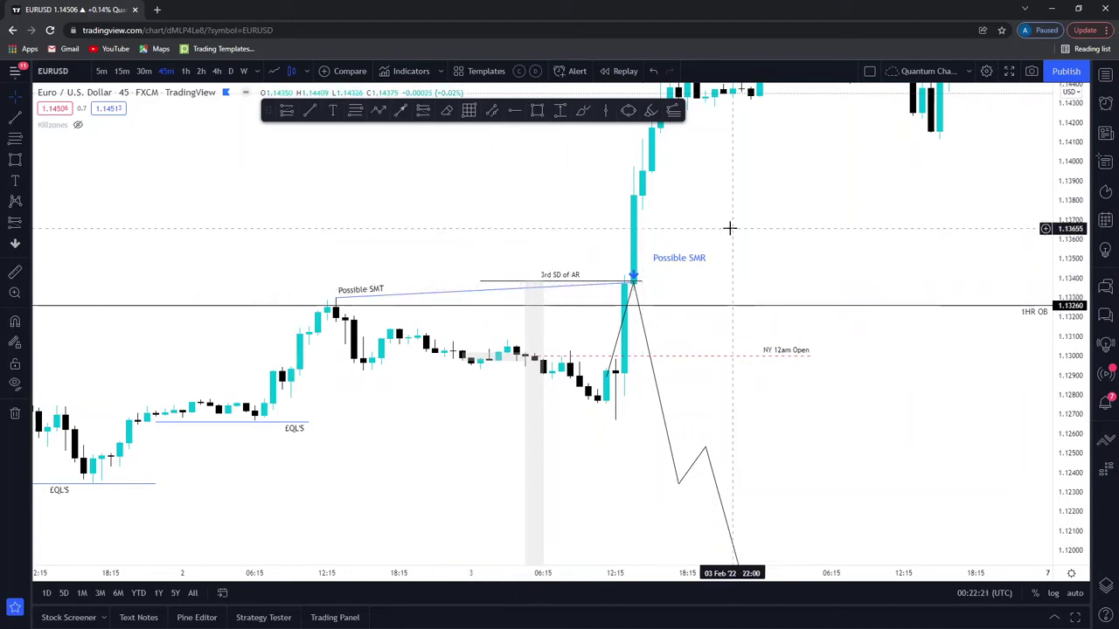
scroll(725, 297, down, 3)
scroll(669, 300, down, 3)
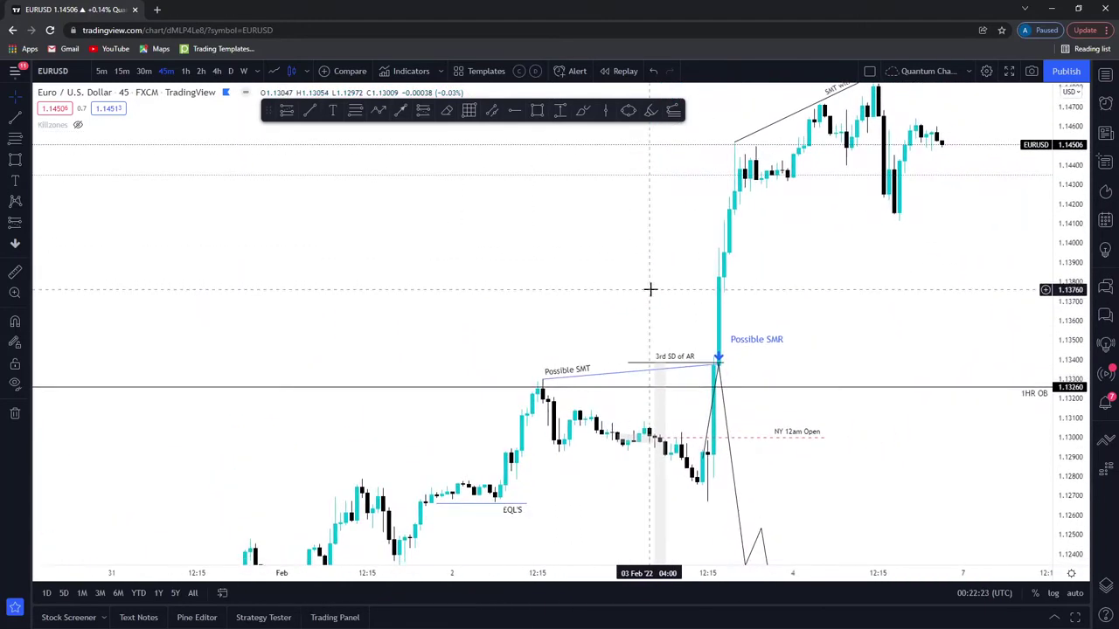
drag(898, 245, 831, 250)
right_click(836, 257)
click(782, 305)
drag(781, 305, 743, 404)
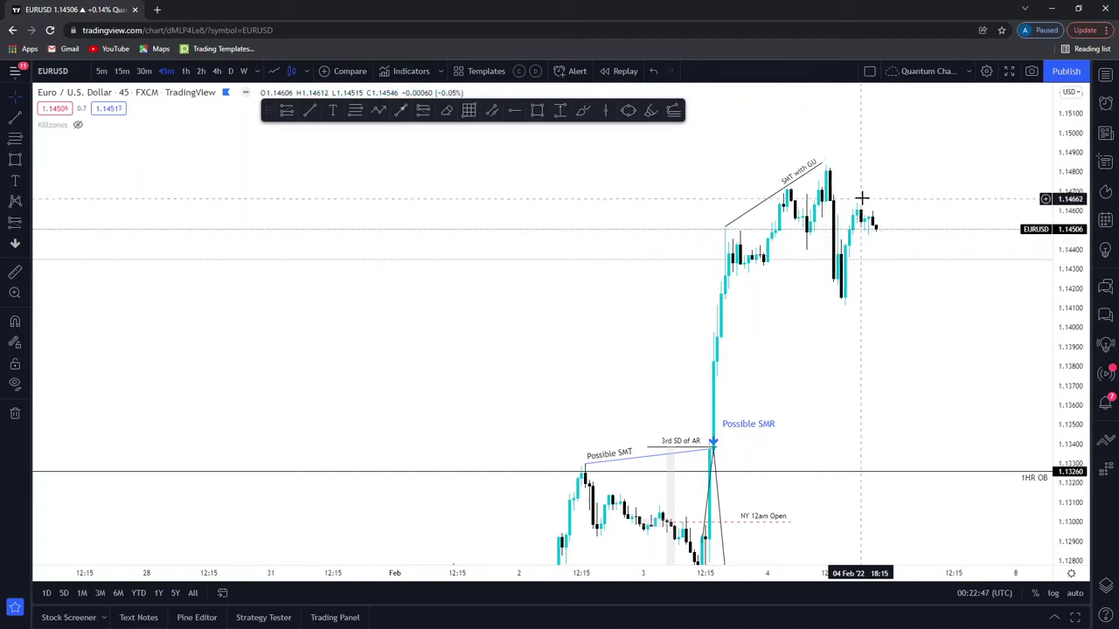
scroll(869, 214, up, 3)
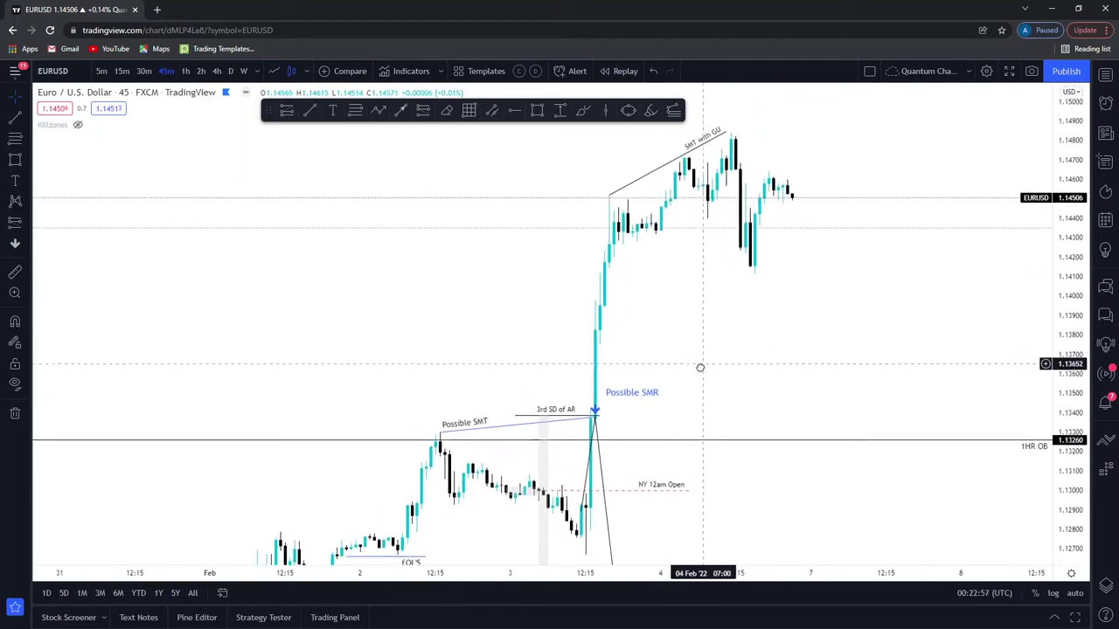
scroll(935, 328, down, 3)
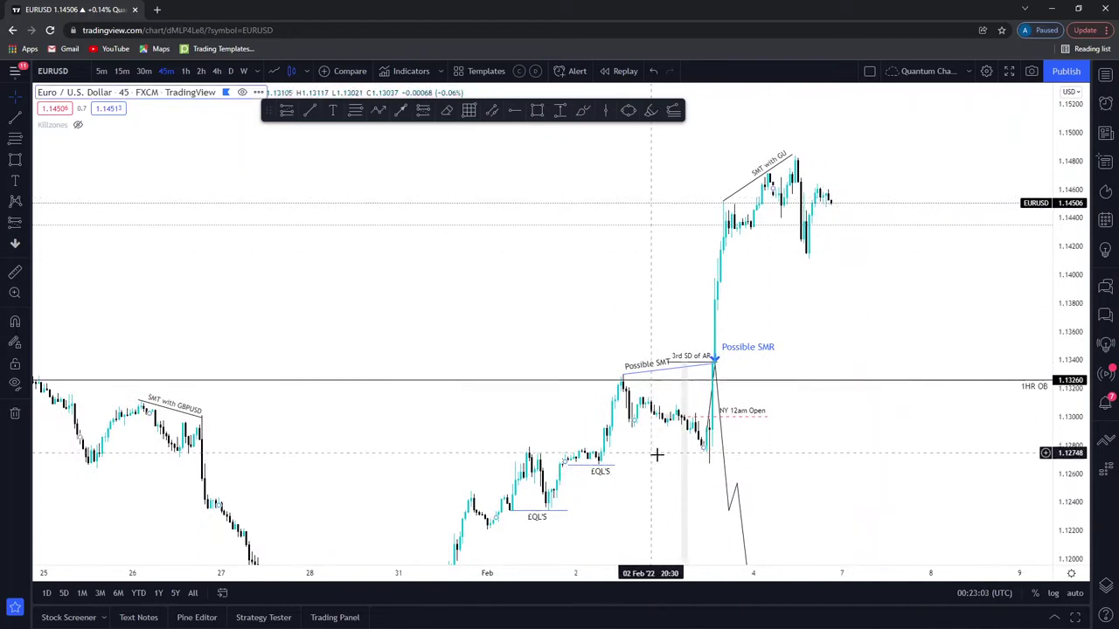
drag(620, 467, 677, 302)
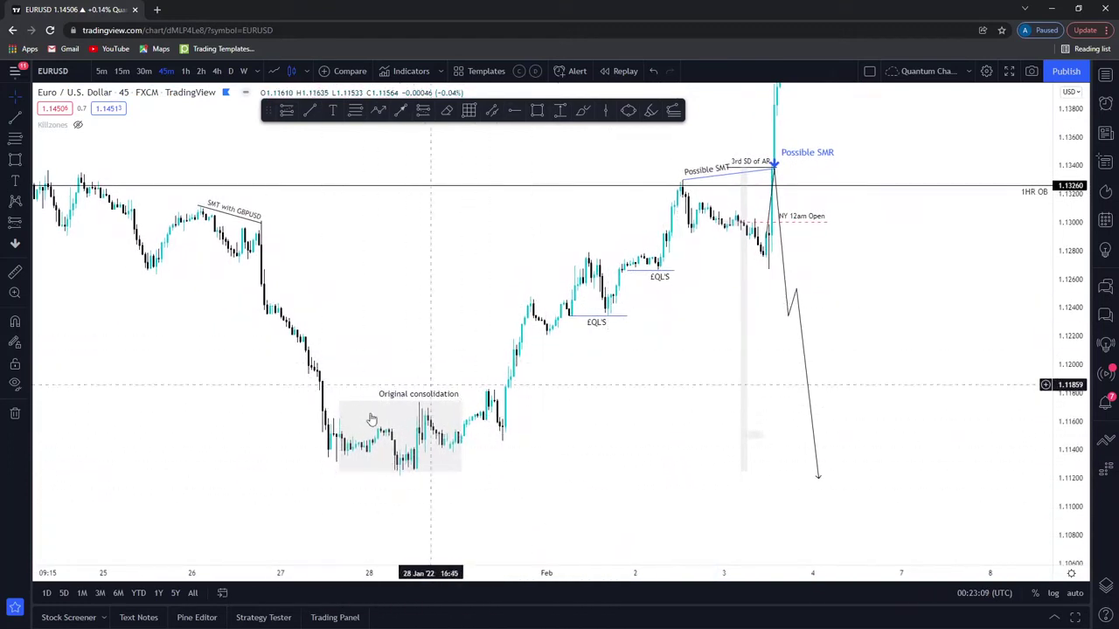
drag(406, 363, 466, 363)
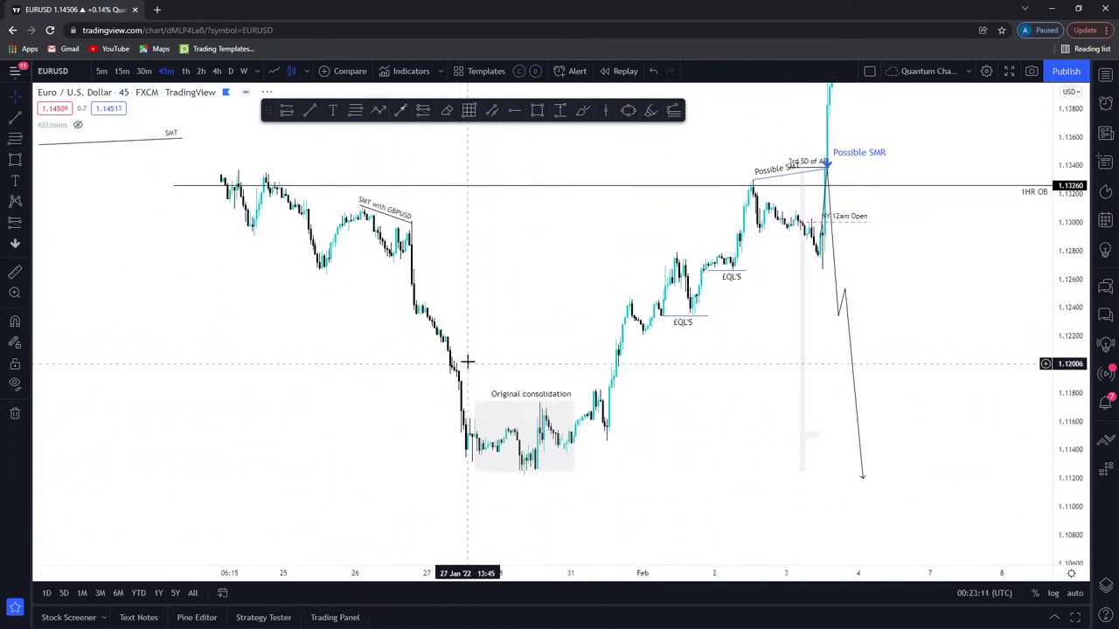
- Review the January swings on the 4-hour EURUSD chart, then set it to 1-hour and open Compare
click(216, 70)
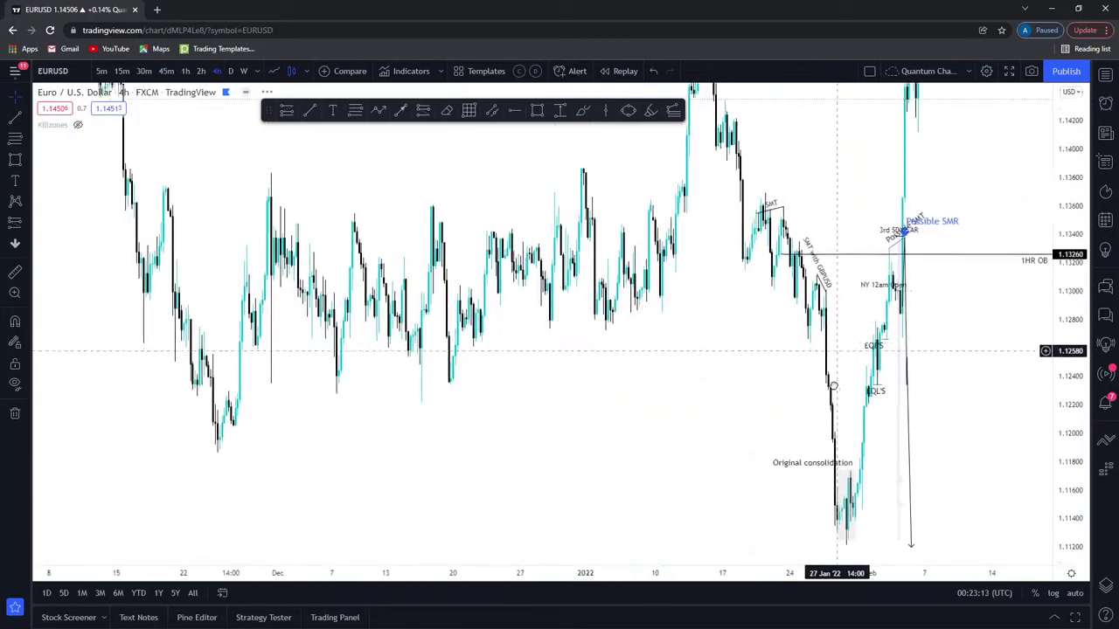
drag(811, 496, 739, 457)
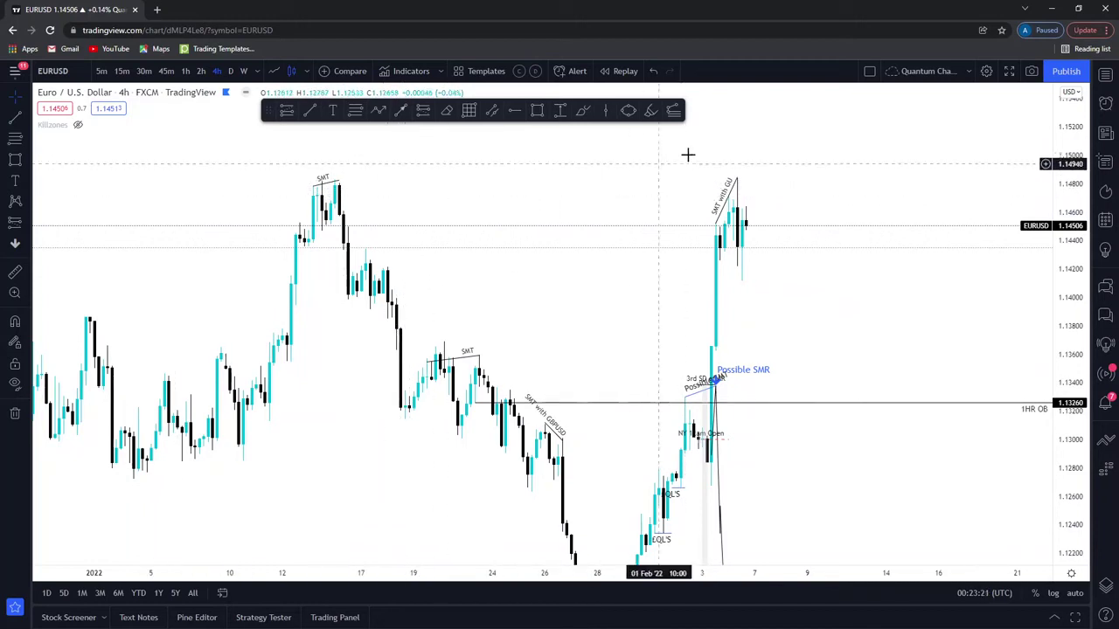
drag(516, 219, 711, 143)
scroll(664, 203, up, 2)
scroll(646, 228, up, 3)
scroll(673, 210, up, 3)
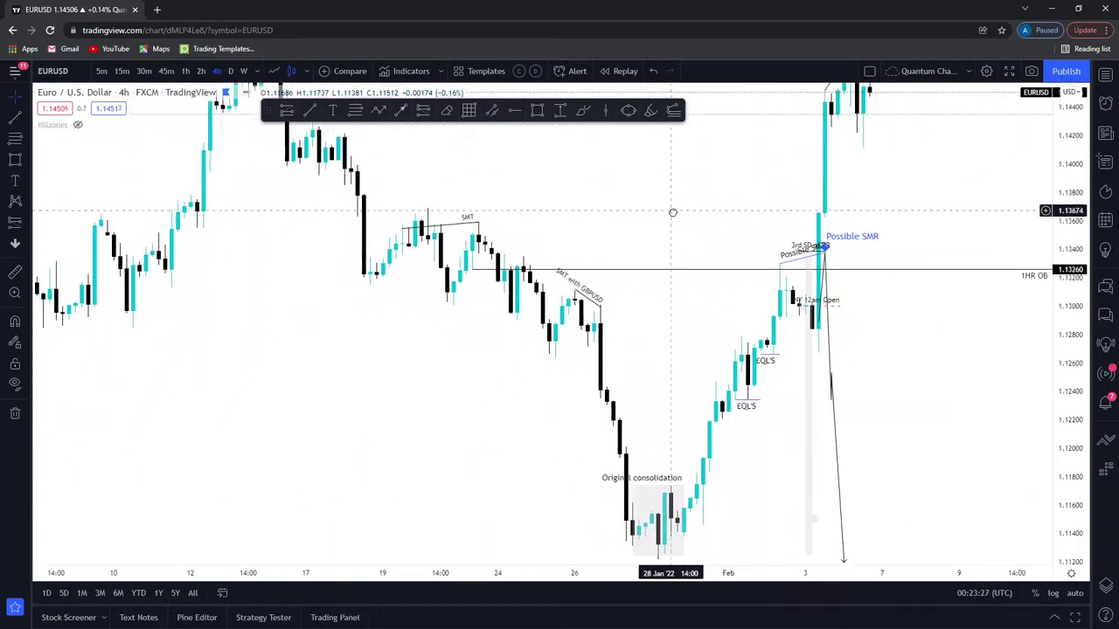
drag(675, 218, 683, 227)
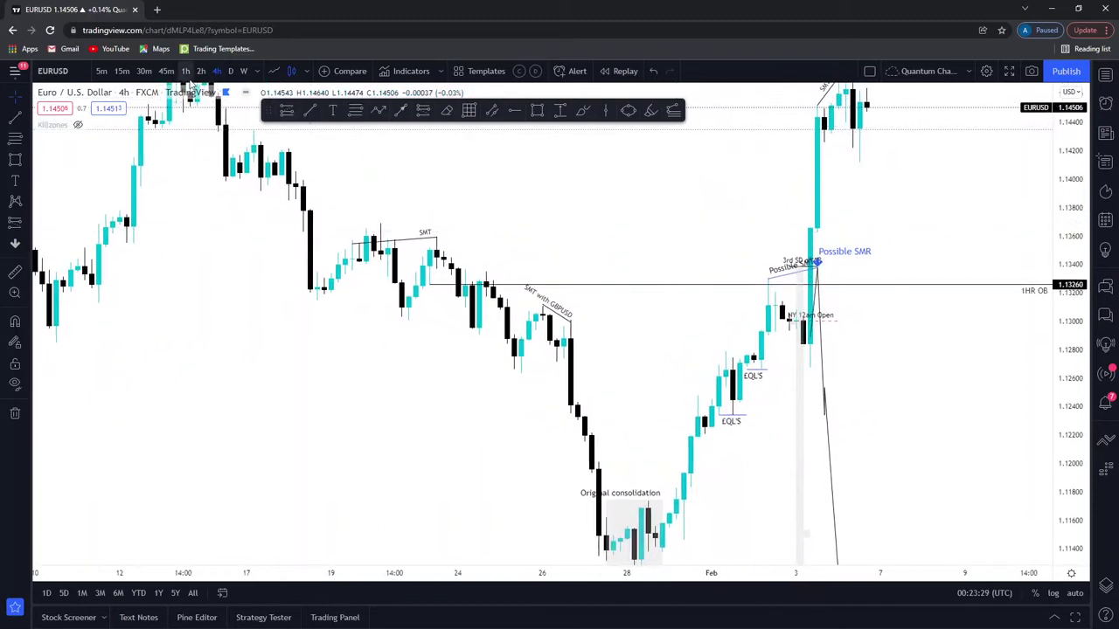
click(185, 71)
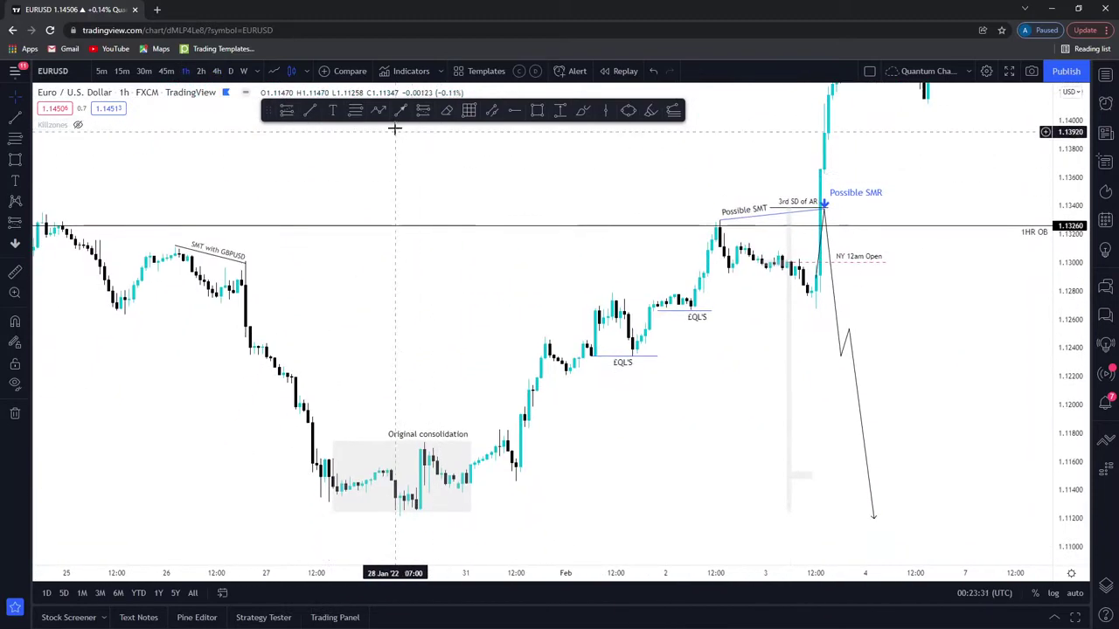
click(350, 71)
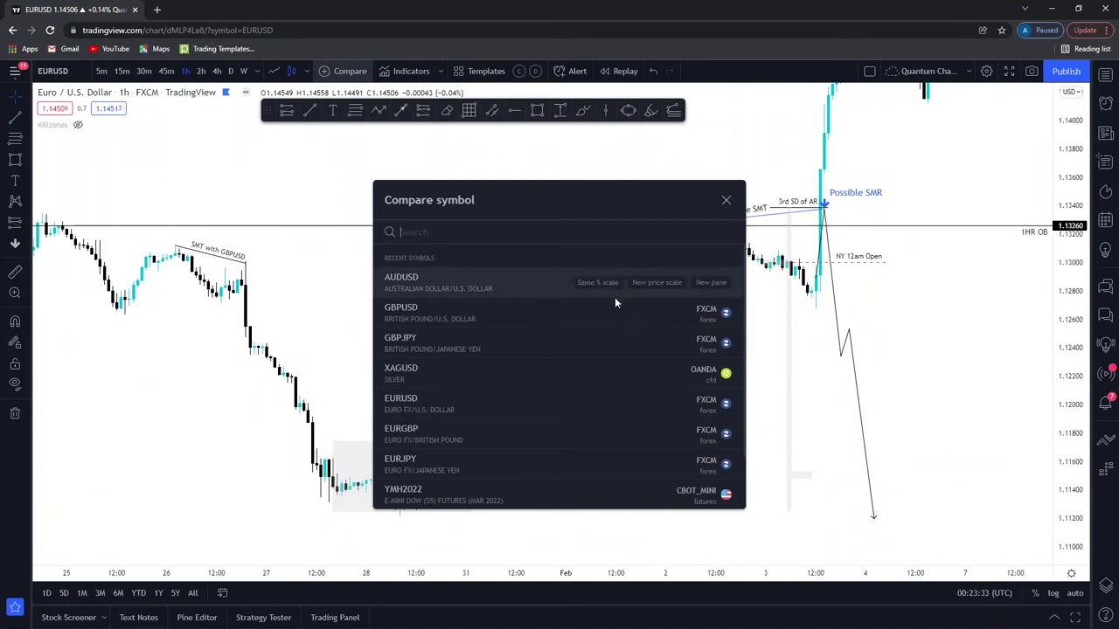
- Add GBPUSD in a new pane and set its chart style to Candles
click(708, 313)
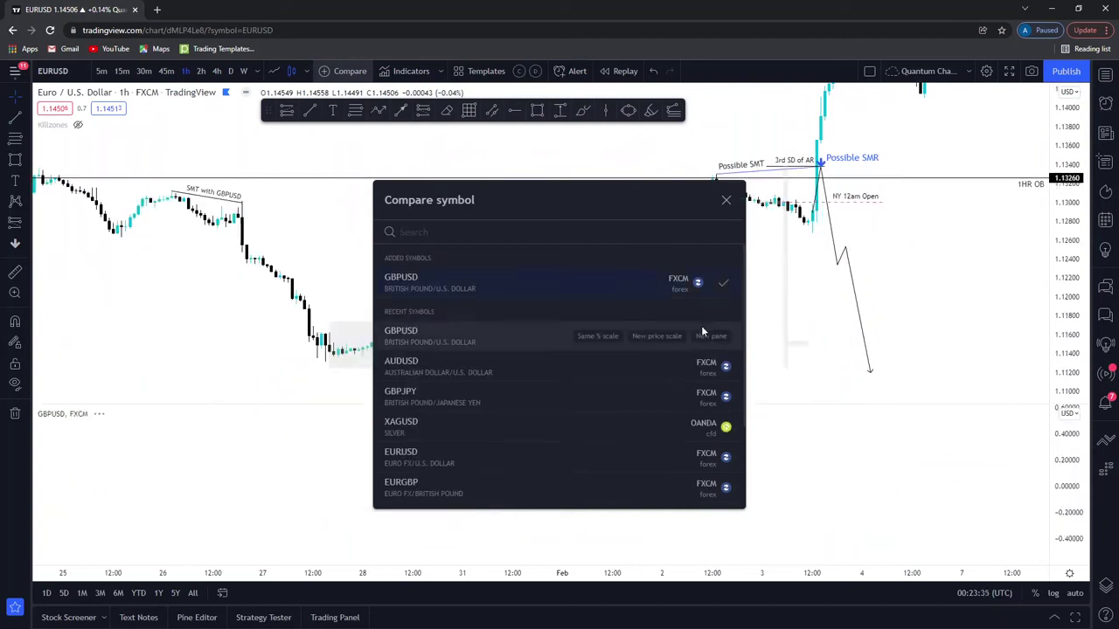
click(725, 200)
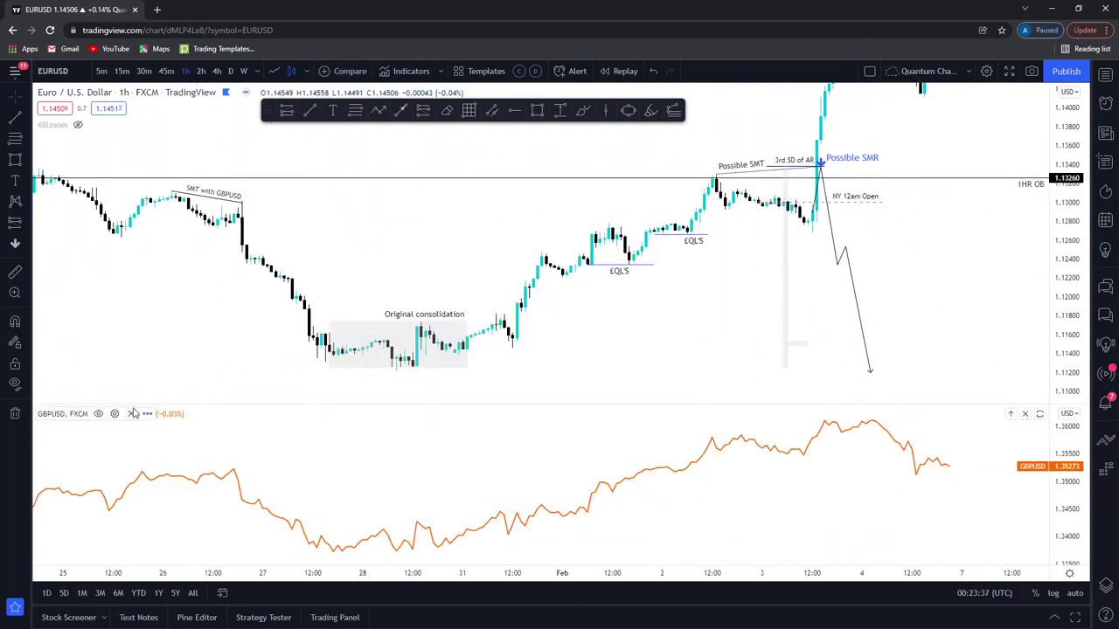
click(115, 413)
click(552, 278)
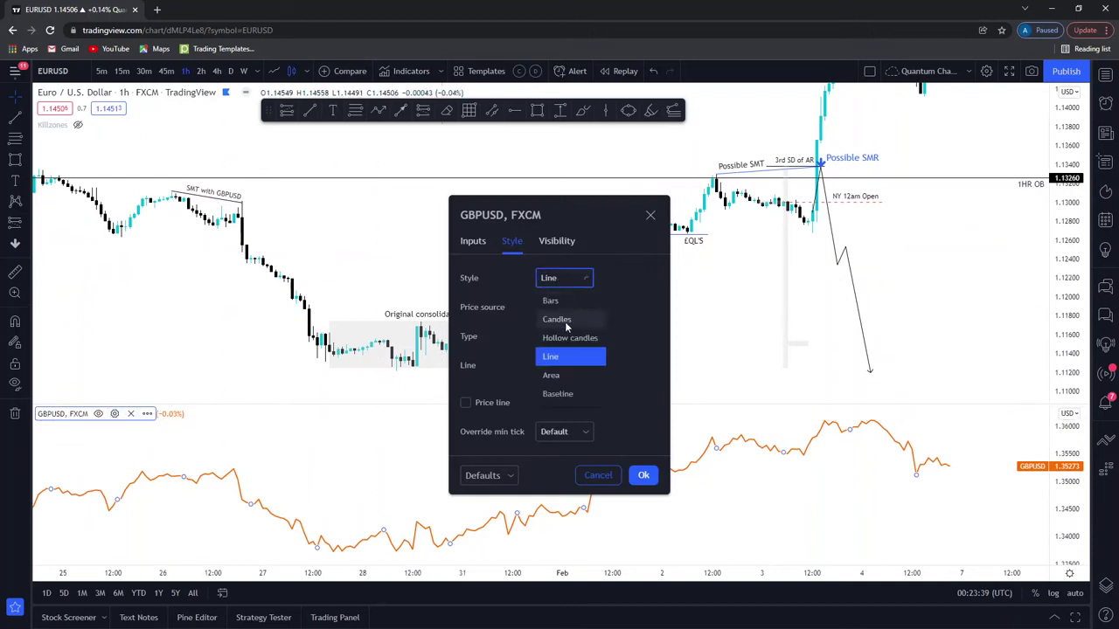
click(556, 319)
click(644, 504)
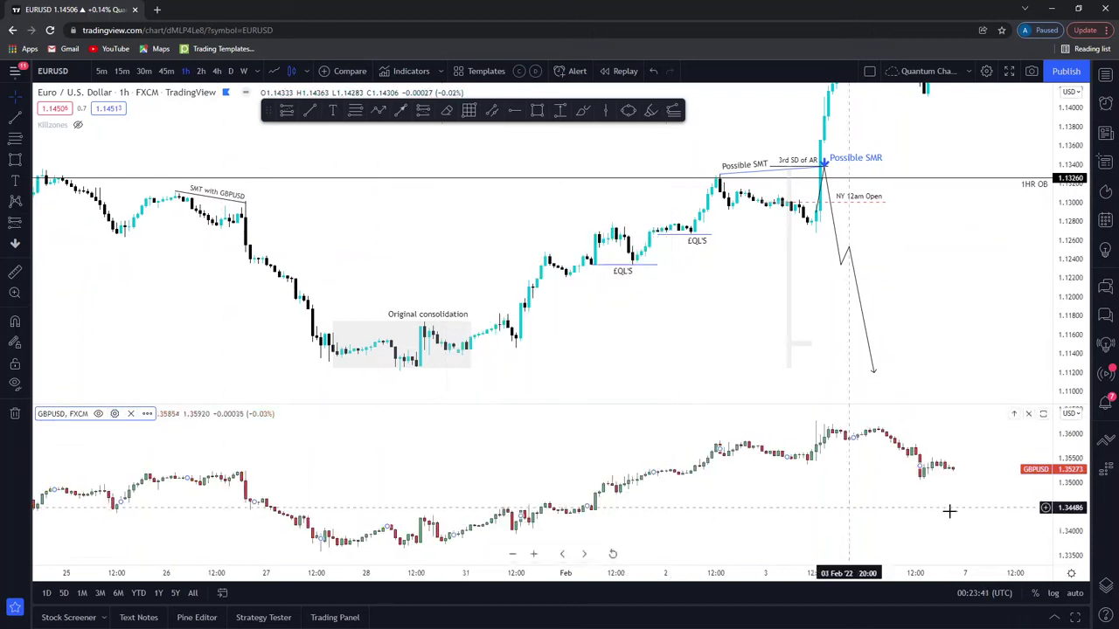
- Stretch the GBPUSD candles taller and pan both panes to frame the February swings
scroll(996, 489, up, 2)
drag(991, 511, 967, 471)
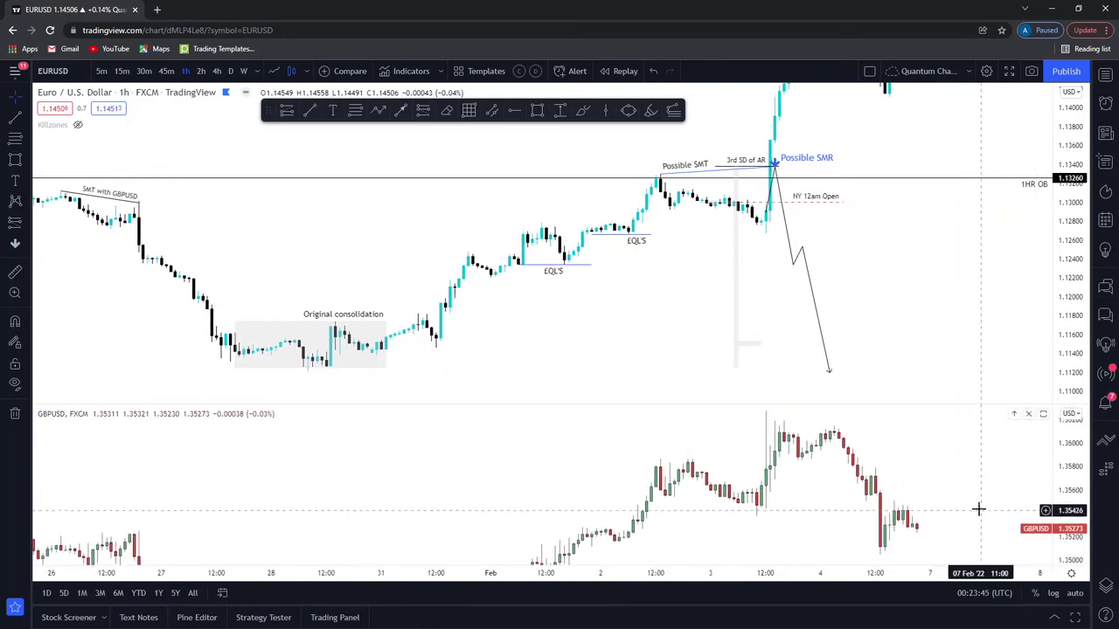
scroll(976, 508, up, 1)
scroll(978, 509, up, 1)
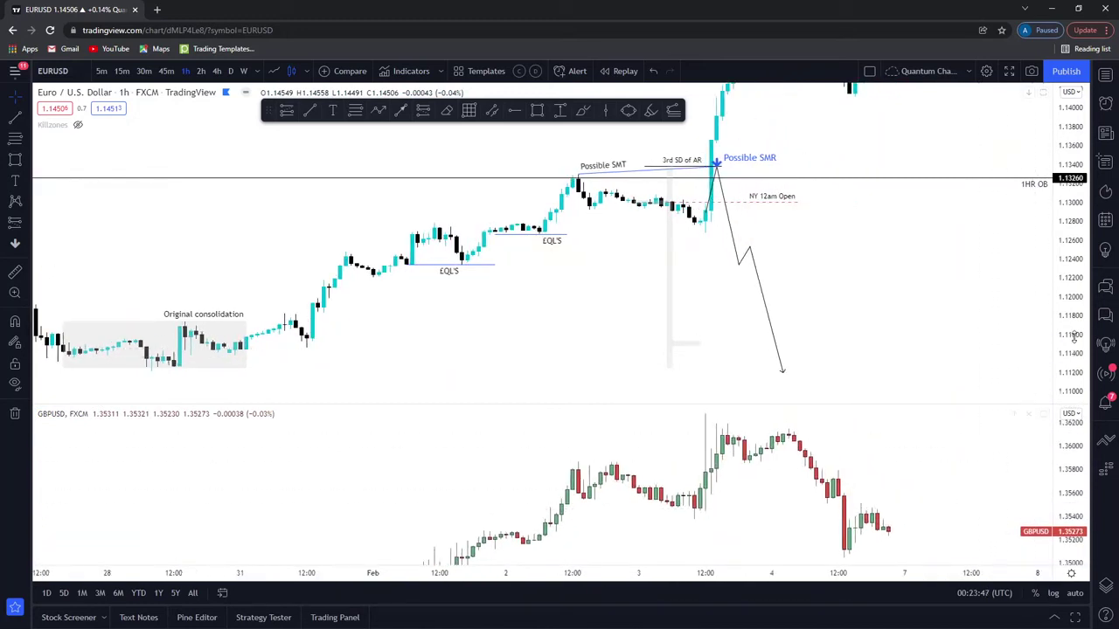
drag(982, 320, 964, 382)
drag(917, 481, 917, 495)
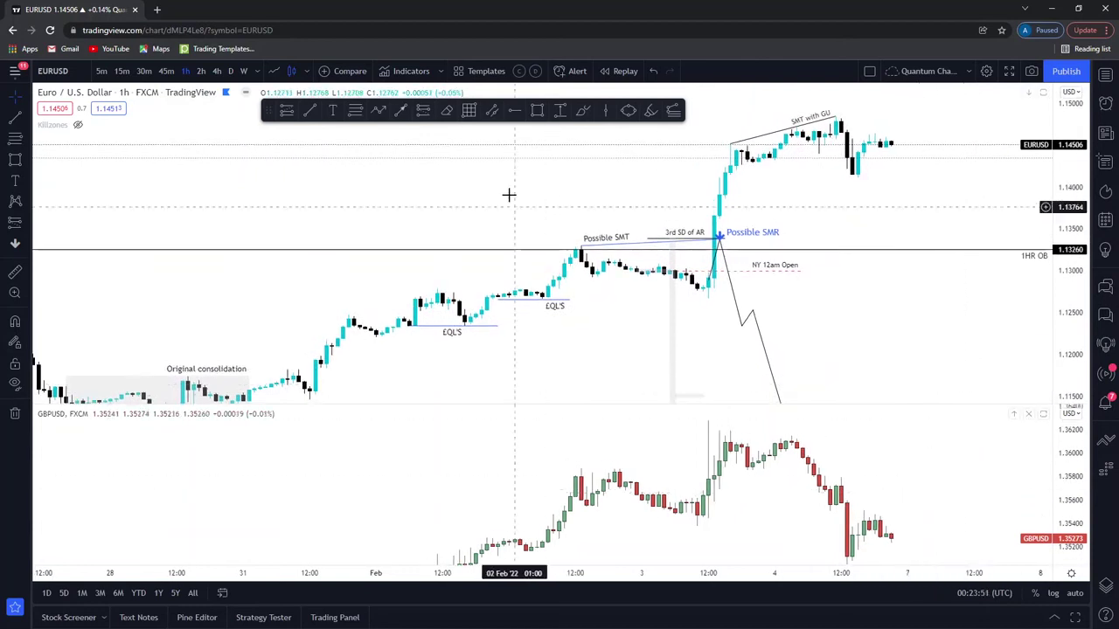
- Draw a trend line from the GBPUSD 3 Feb high to the next lower high, labelled SMT
click(311, 111)
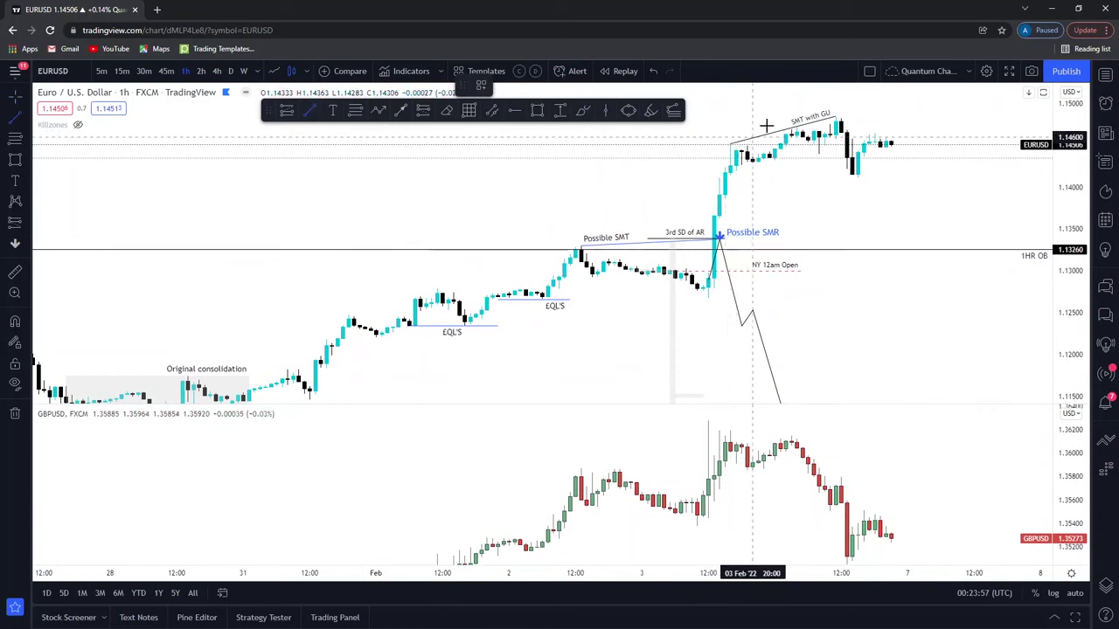
click(709, 423)
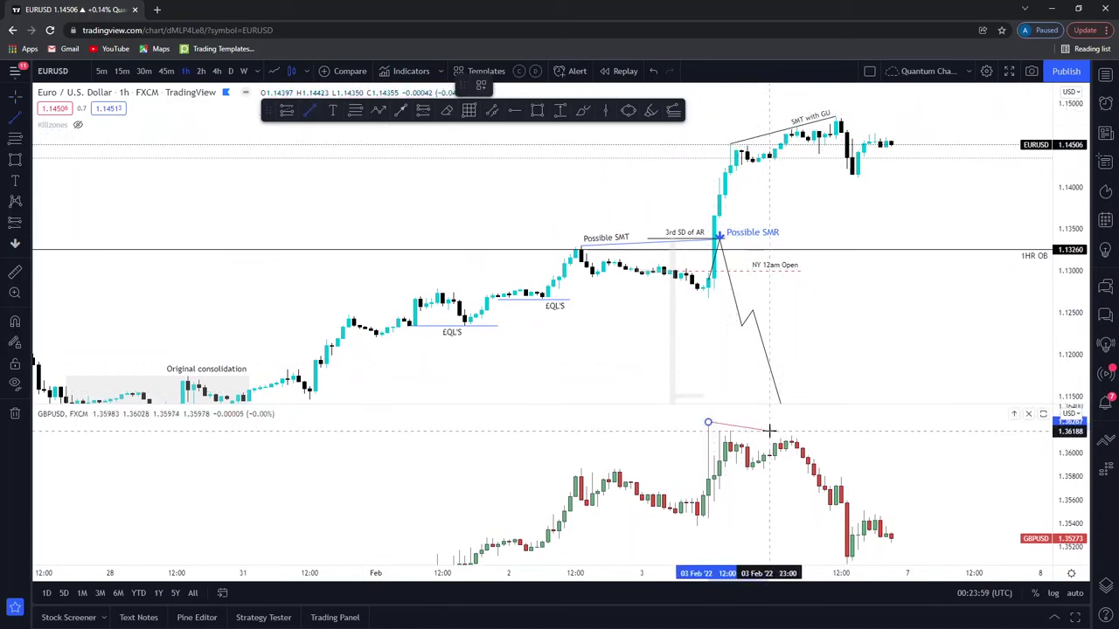
click(793, 434)
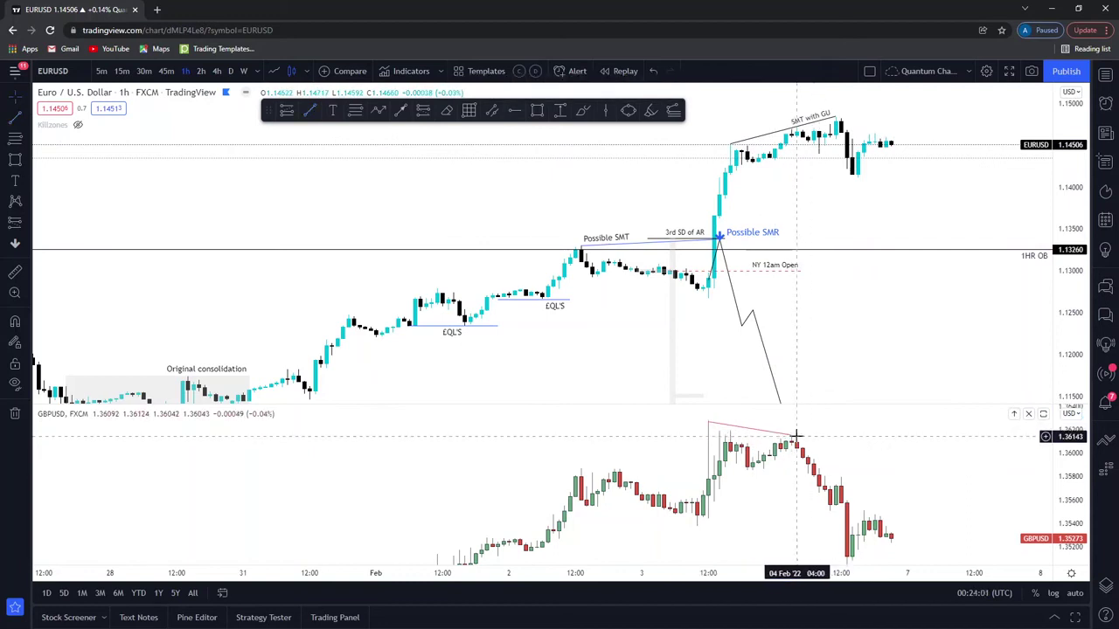
double_click(792, 437)
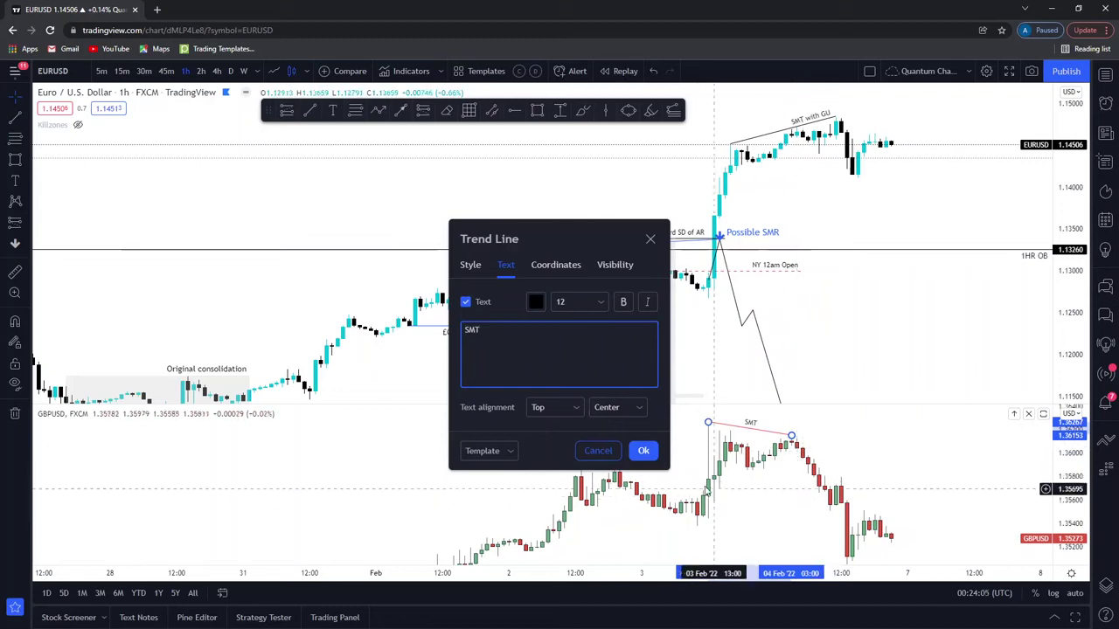
click(652, 452)
- Sketch a rising-then-falling zigzag arrow path in the GBPUSD pane
drag(866, 440, 831, 454)
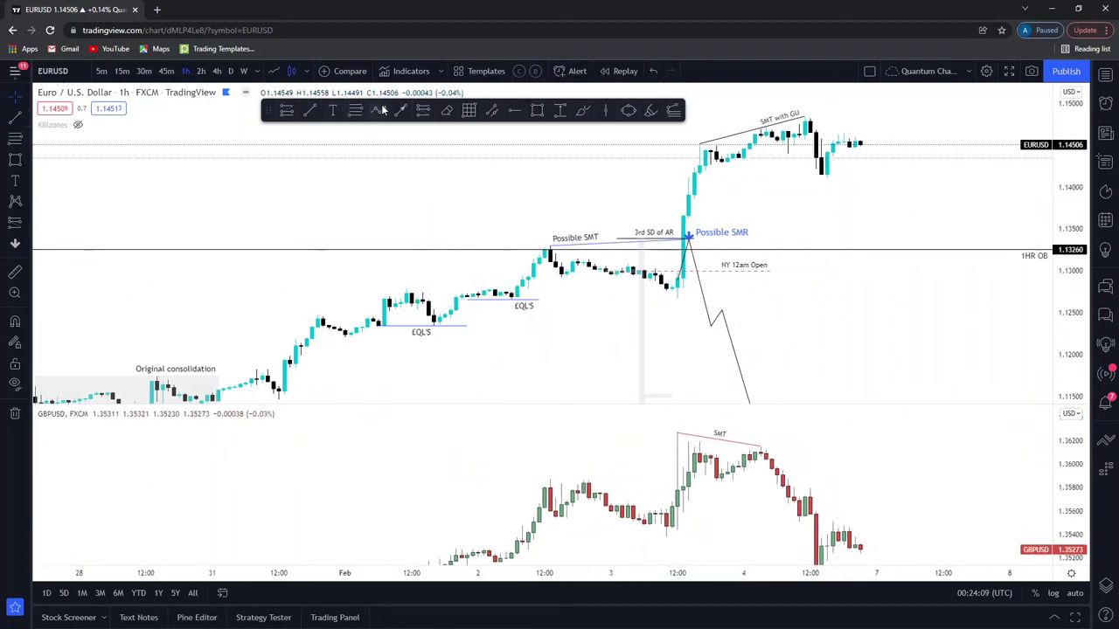
click(778, 468)
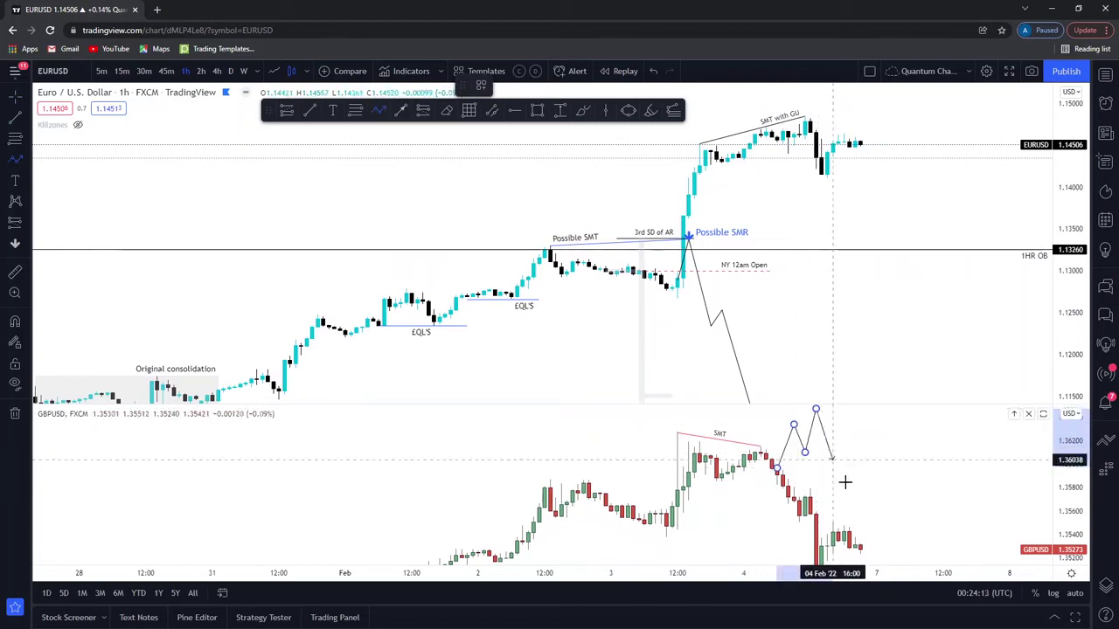
double_click(875, 530)
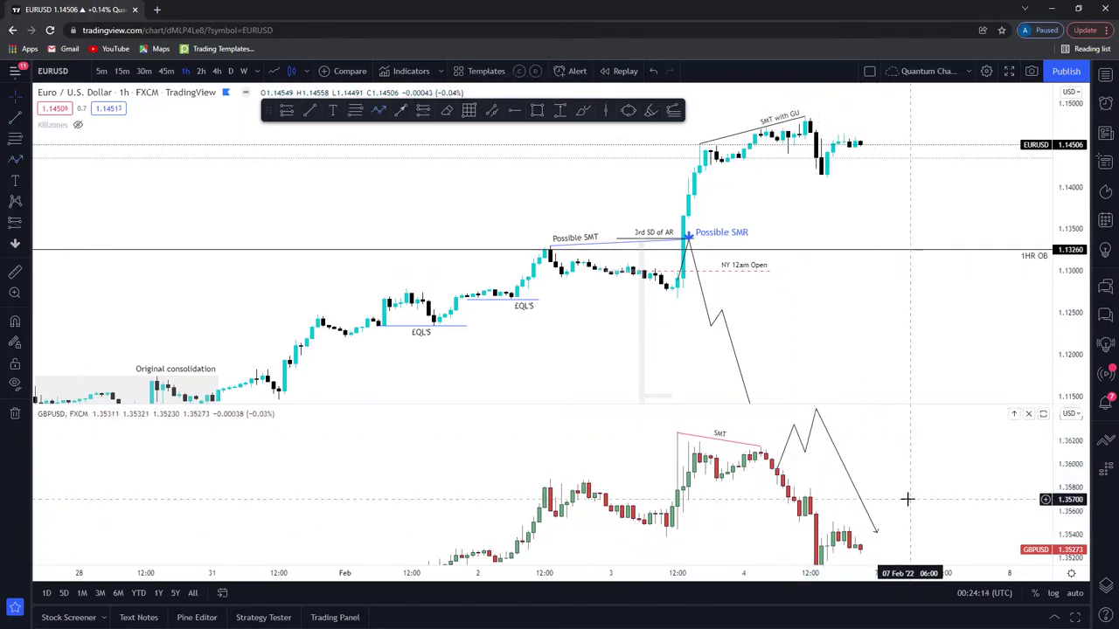
- Delete the zigzag path and place a circle on the EURUSD dip before the 3 Feb spike
click(812, 446)
key(Delete)
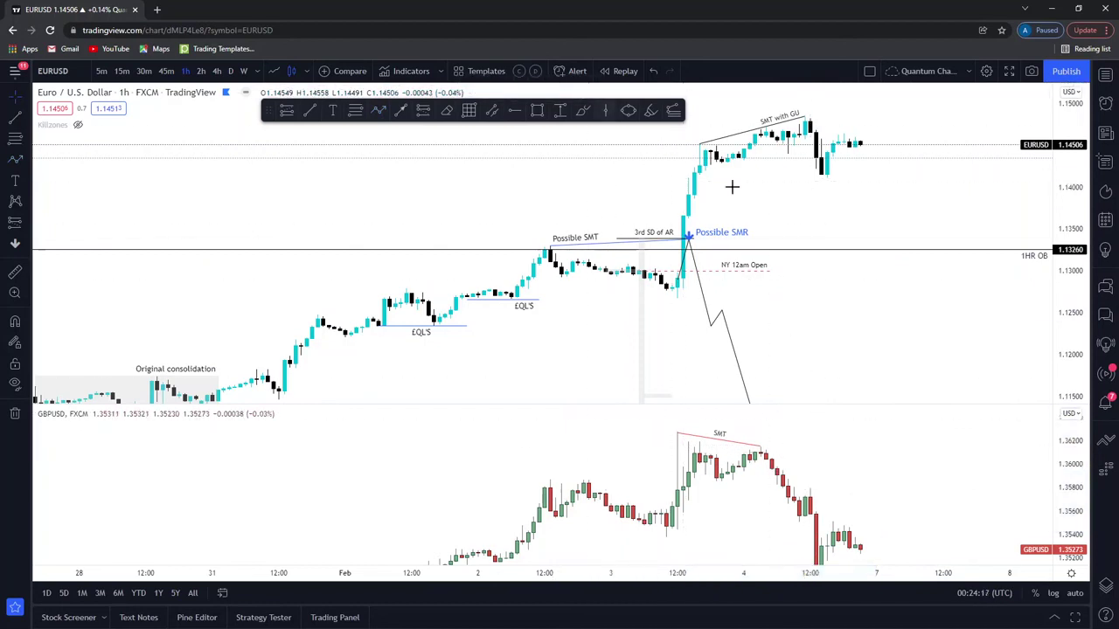
drag(894, 312, 891, 291)
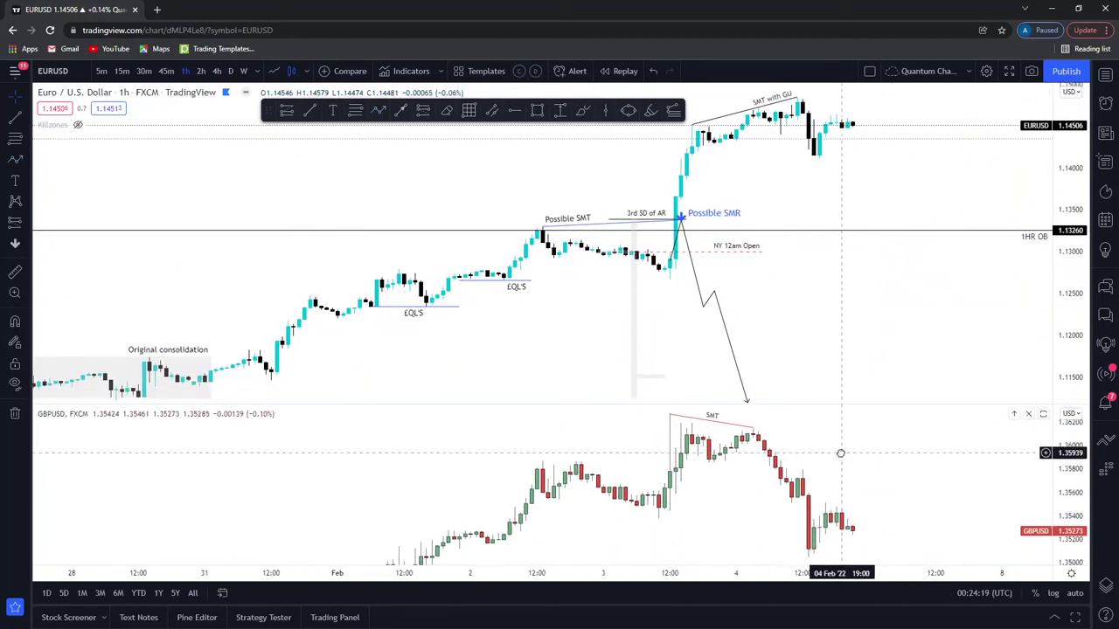
scroll(849, 472, down, 1)
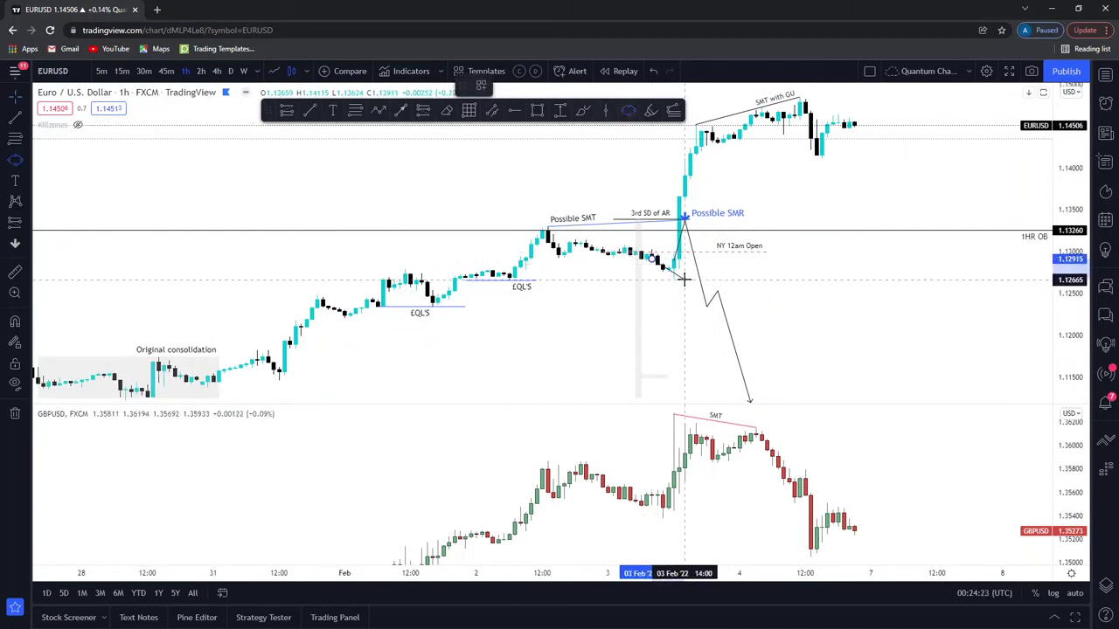
drag(671, 293, 677, 297)
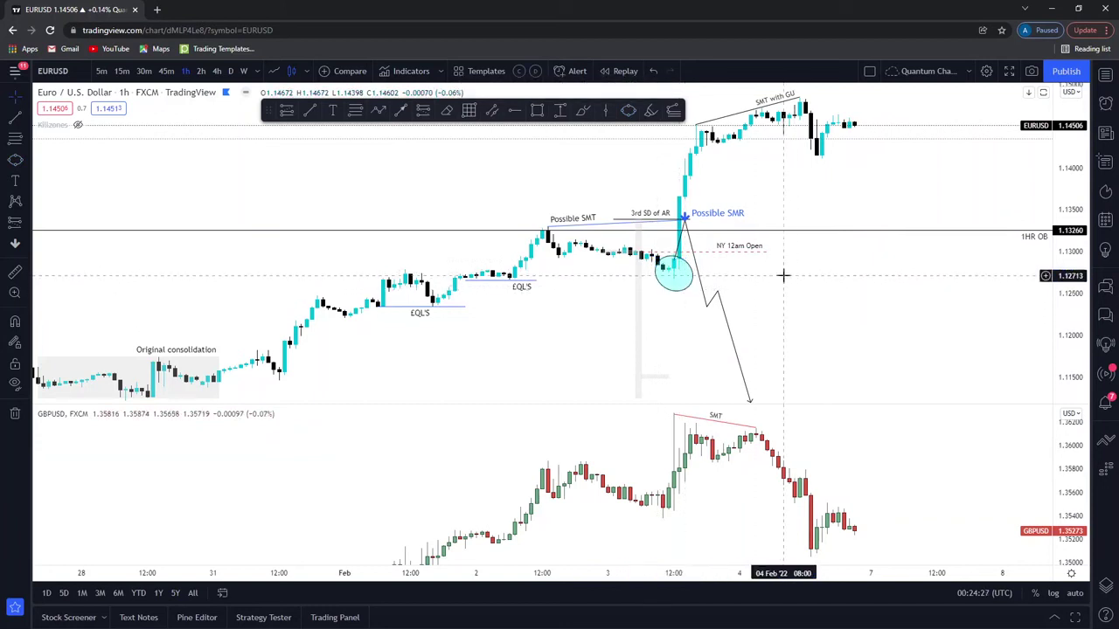
drag(781, 274, 774, 302)
- Measure the move up from the circled dip with the price range tool, then dismiss it
click(14, 274)
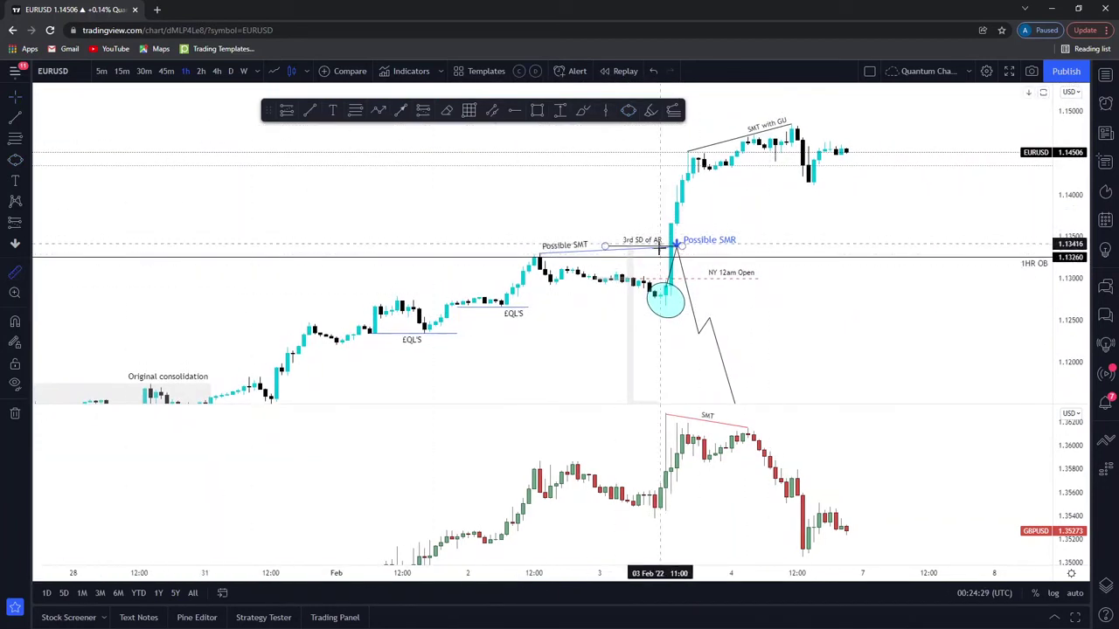
shift+click(667, 297)
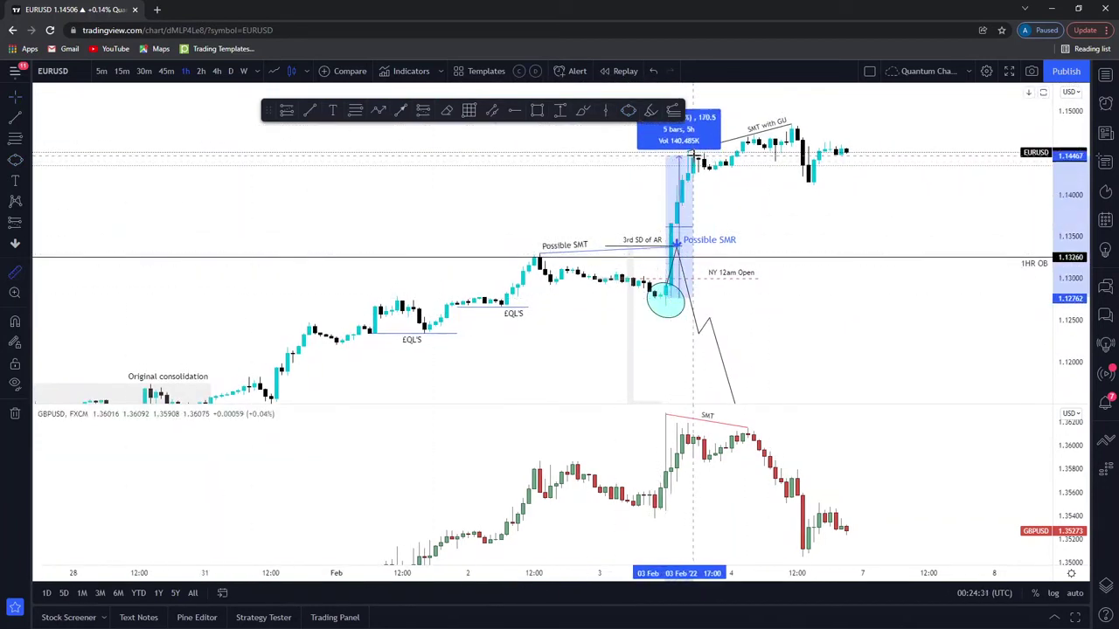
click(693, 156)
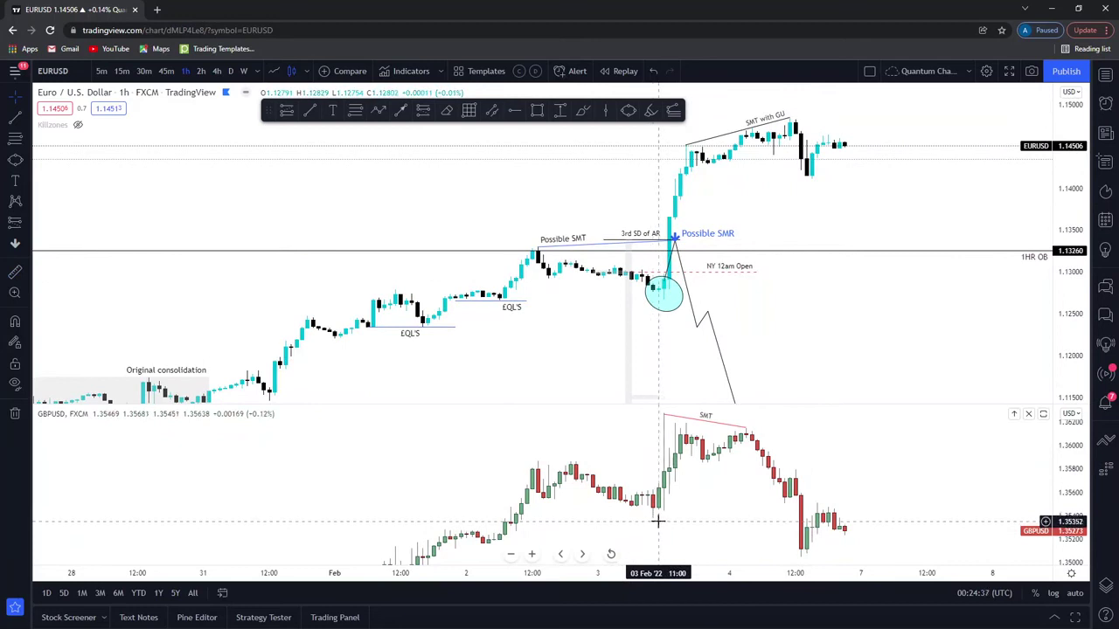
- Draw a GBPUSD trend line from the 3 Feb low to the lower 4 Feb low
key(alt+t)
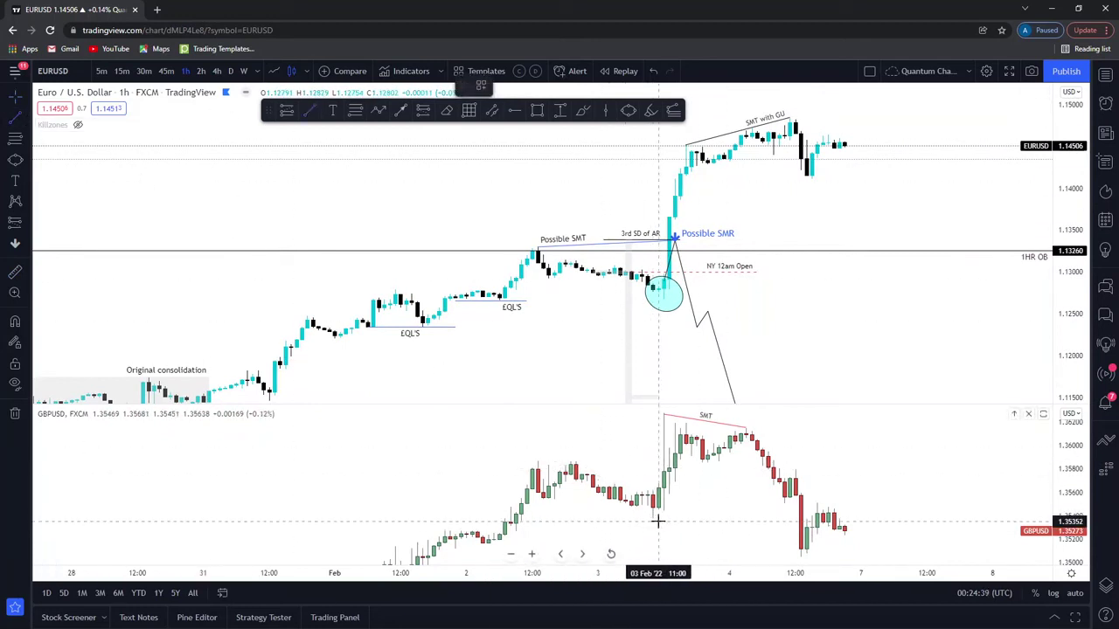
click(652, 520)
click(801, 556)
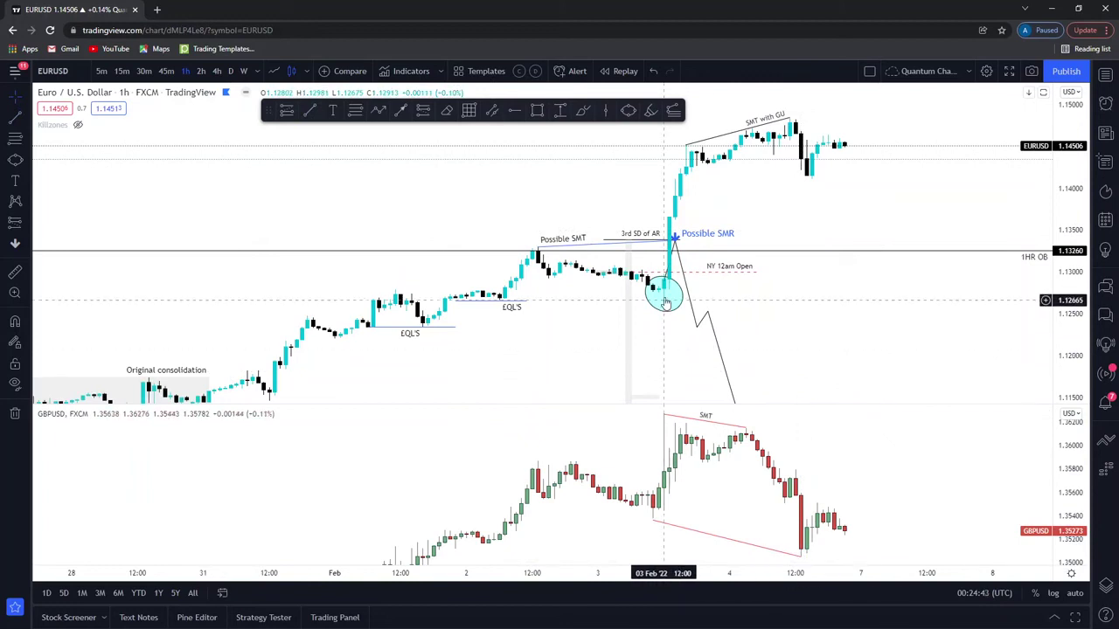
- Draw a rising EURUSD trend line from the circled dip to the higher 4 Feb low
click(17, 123)
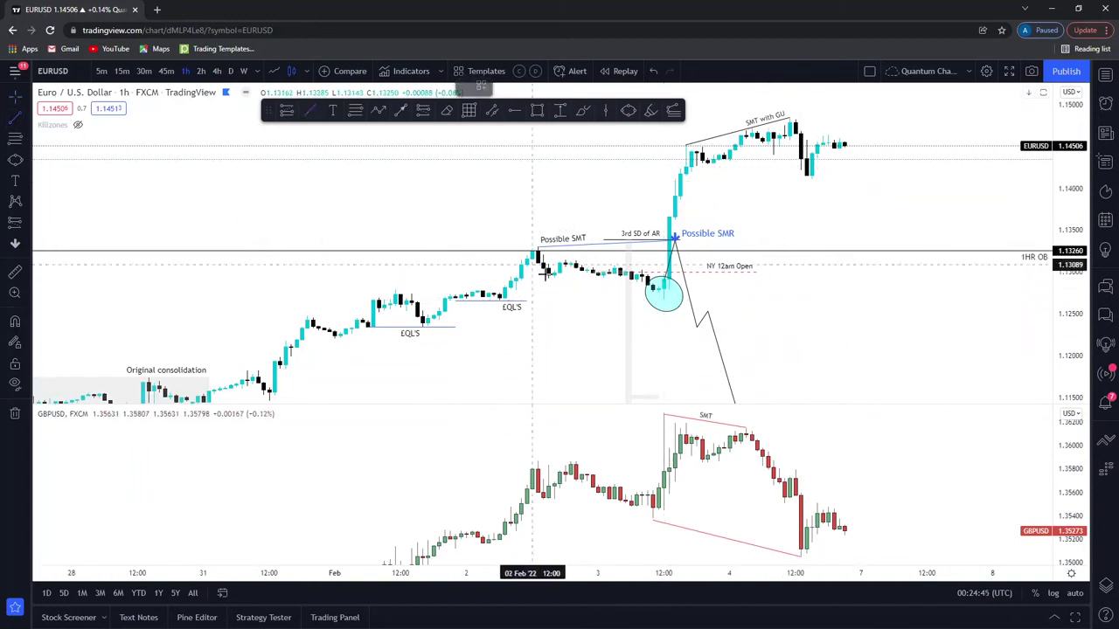
click(664, 297)
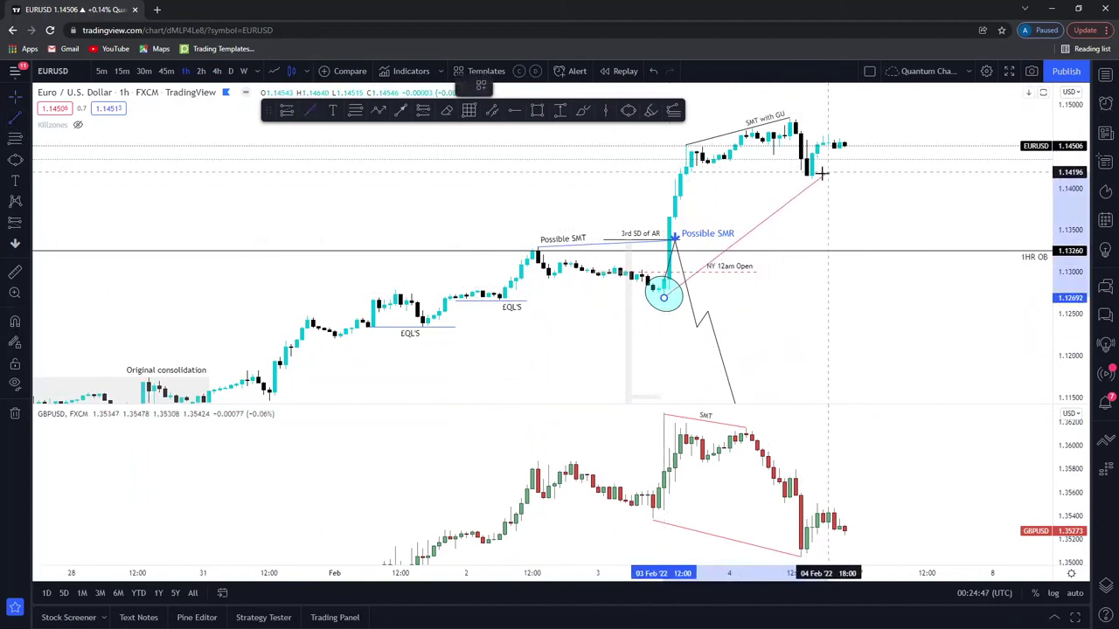
click(816, 178)
click(503, 85)
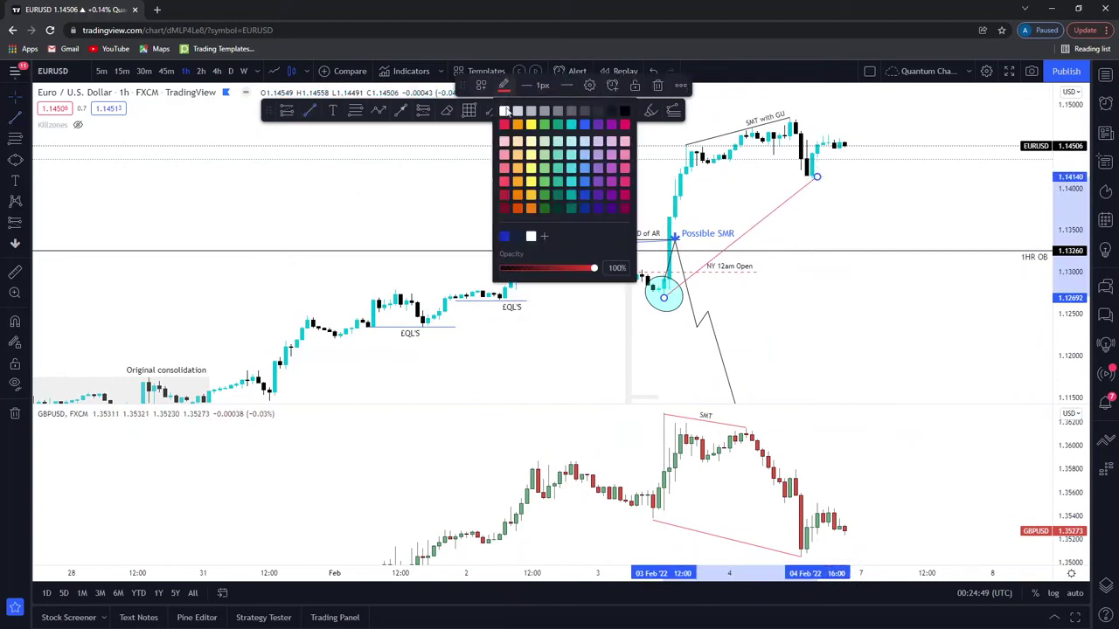
click(630, 115)
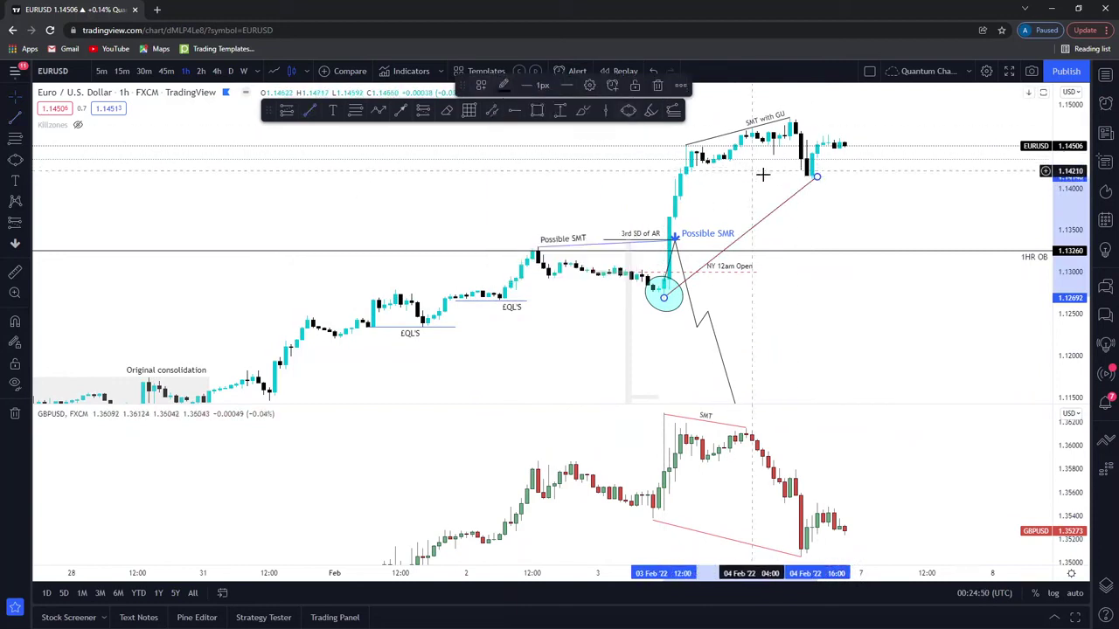
- Give the EURUSD line the text 'SMT with GU' with Bottom text alignment
double_click(808, 191)
text(SMT with GU)
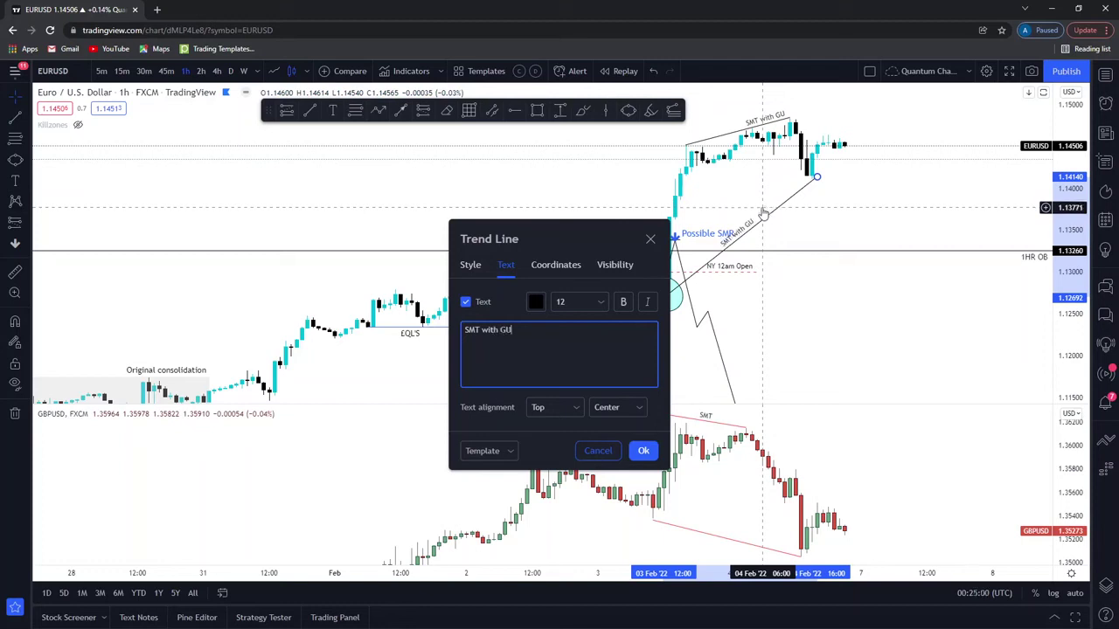
click(644, 450)
double_click(760, 221)
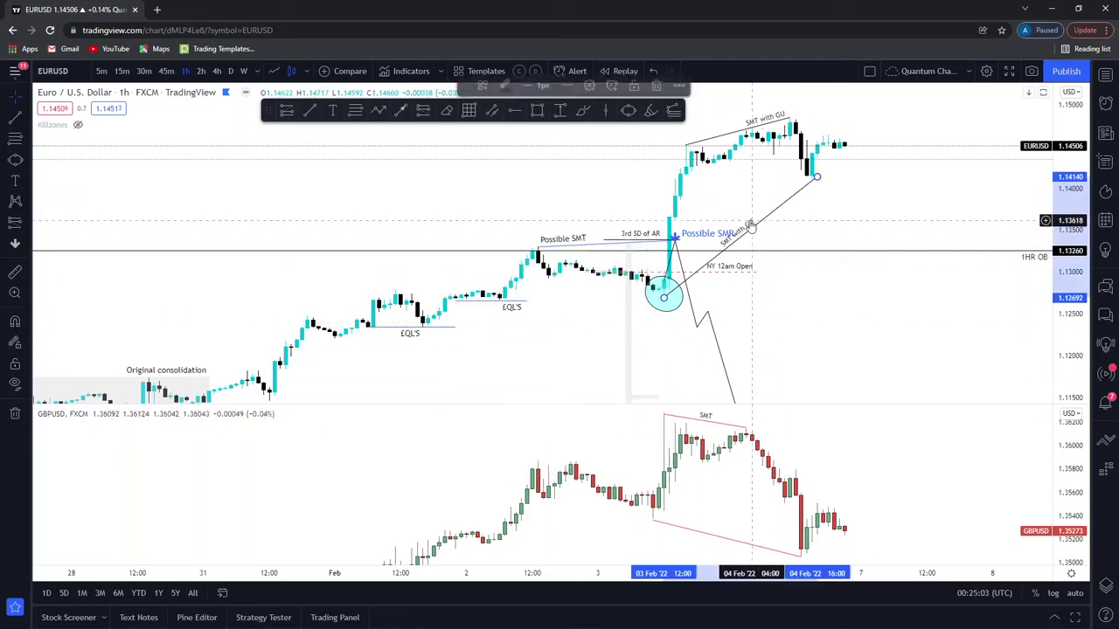
click(578, 411)
click(572, 472)
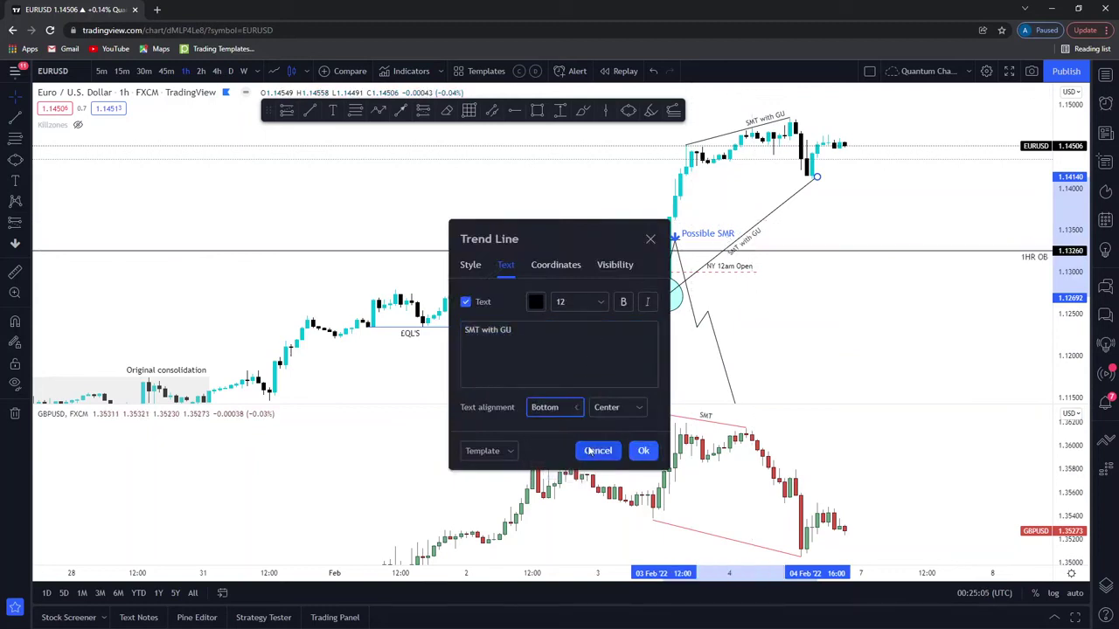
click(641, 451)
- Pan and zoom both charts back toward the 11–21 Jan range
scroll(784, 384, up, 2)
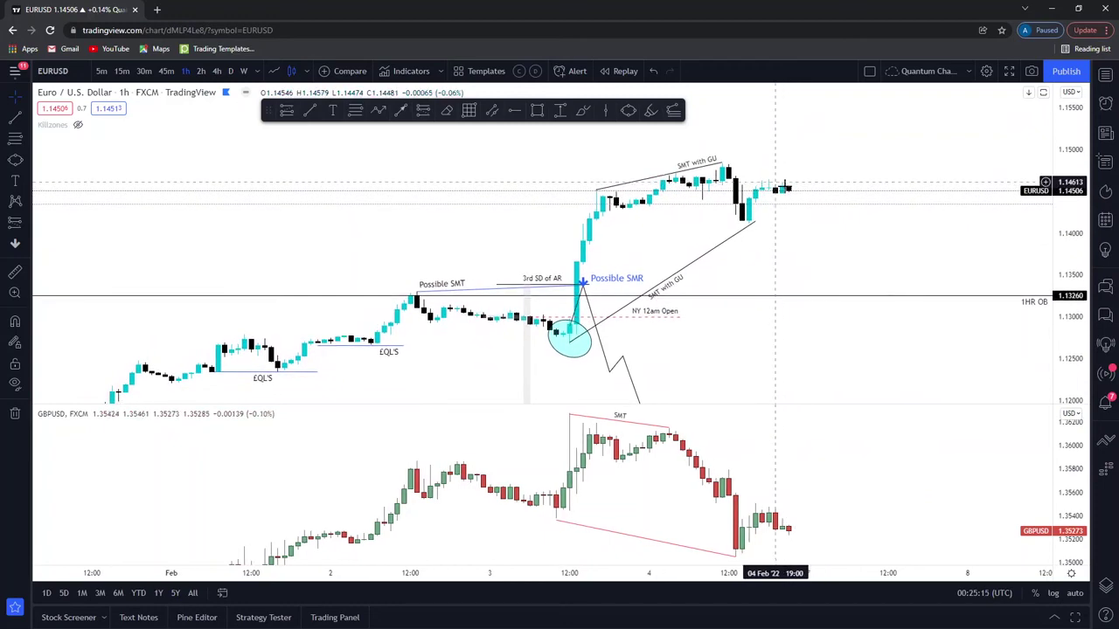
drag(794, 190, 790, 201)
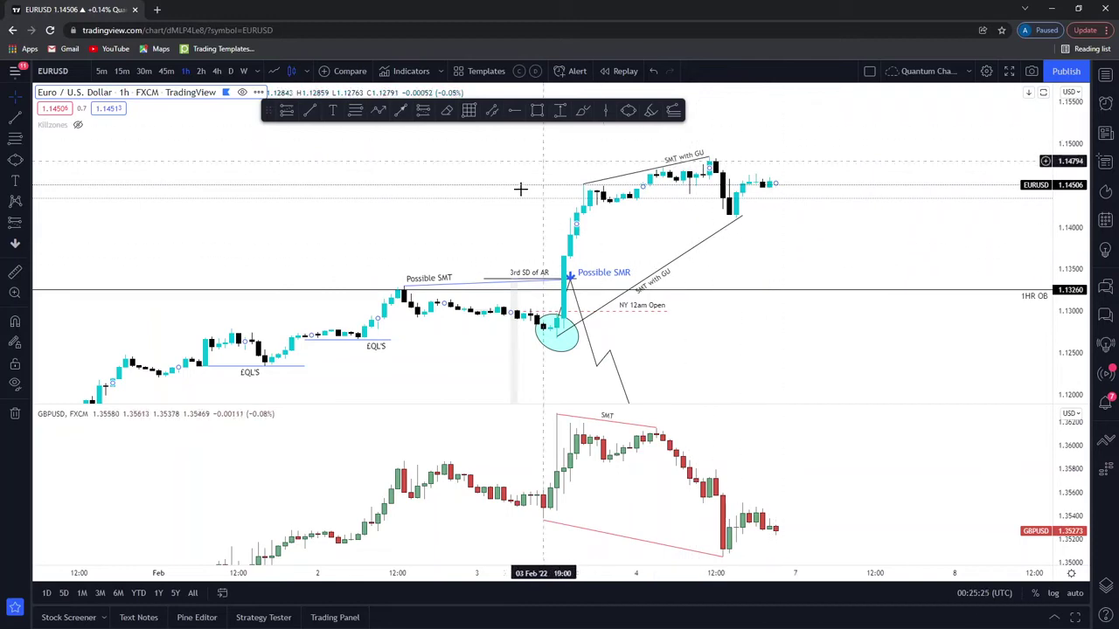
drag(725, 264, 760, 222)
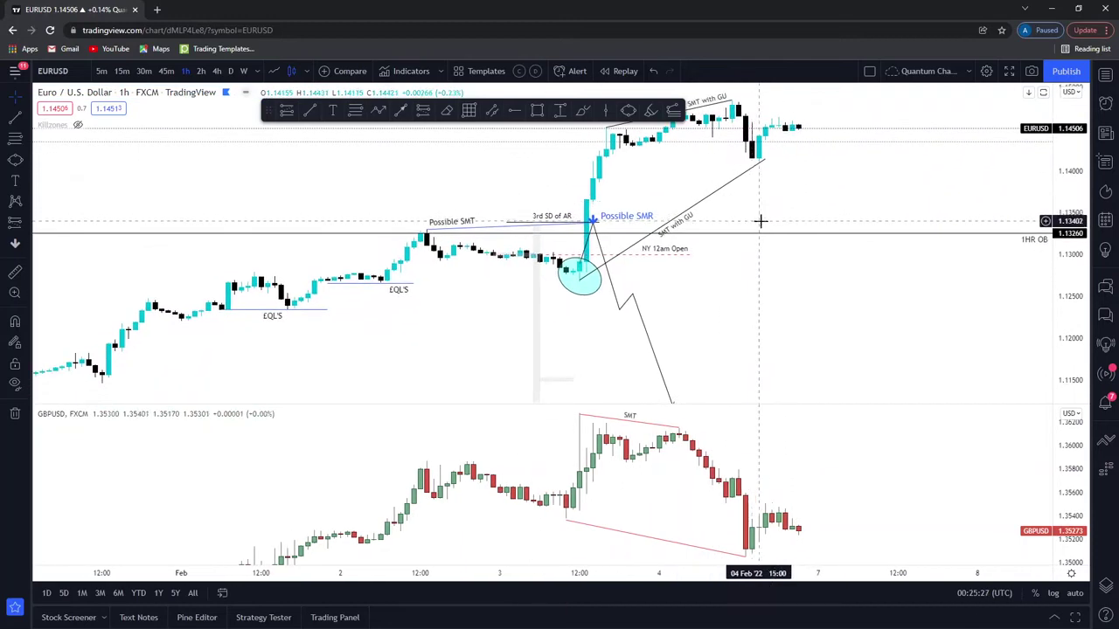
scroll(822, 372, down, 2)
drag(821, 372, 819, 327)
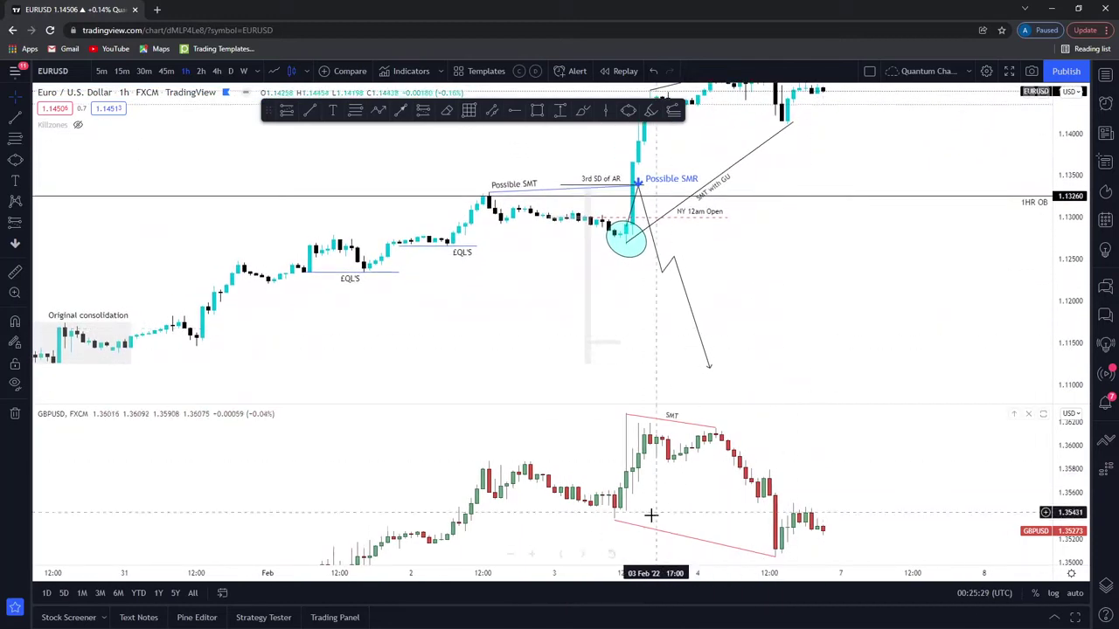
drag(803, 290, 790, 352)
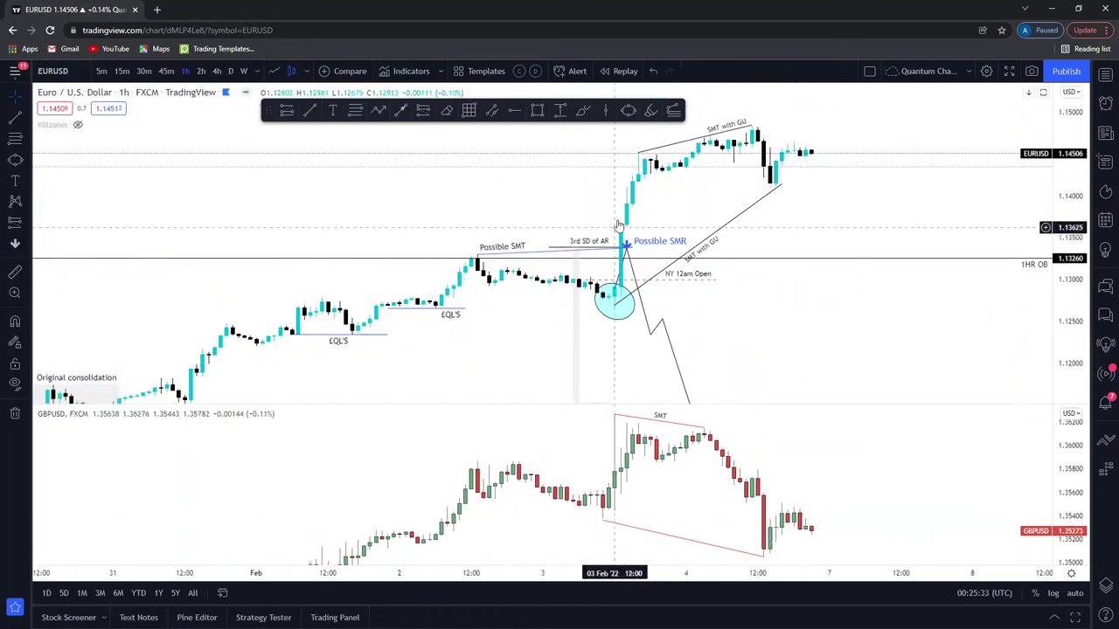
scroll(620, 240, down, 5)
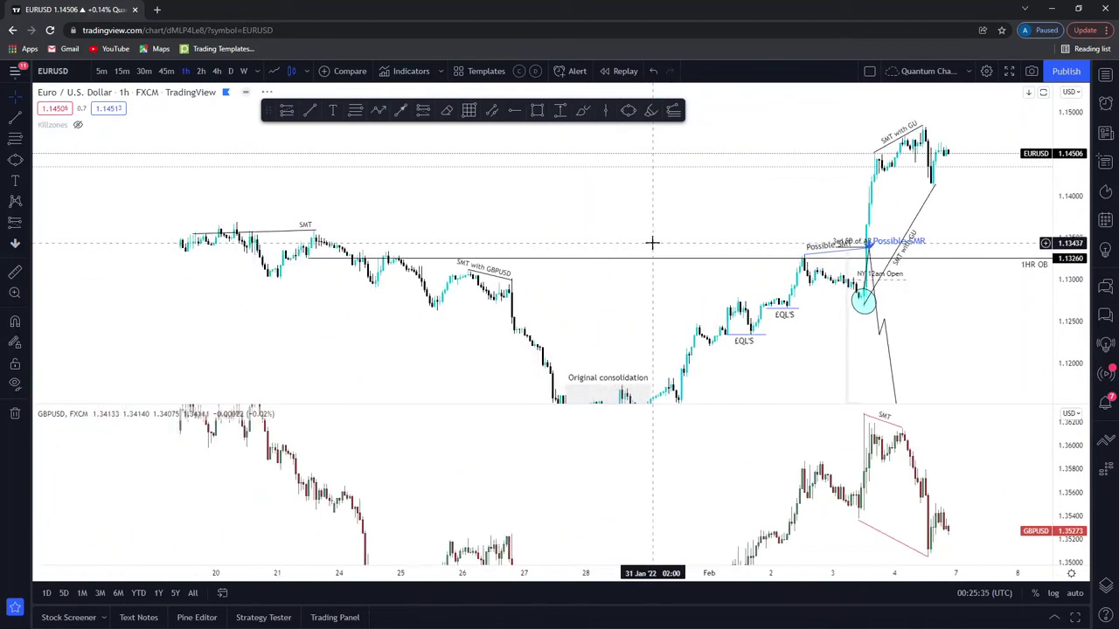
scroll(656, 241, up, 1)
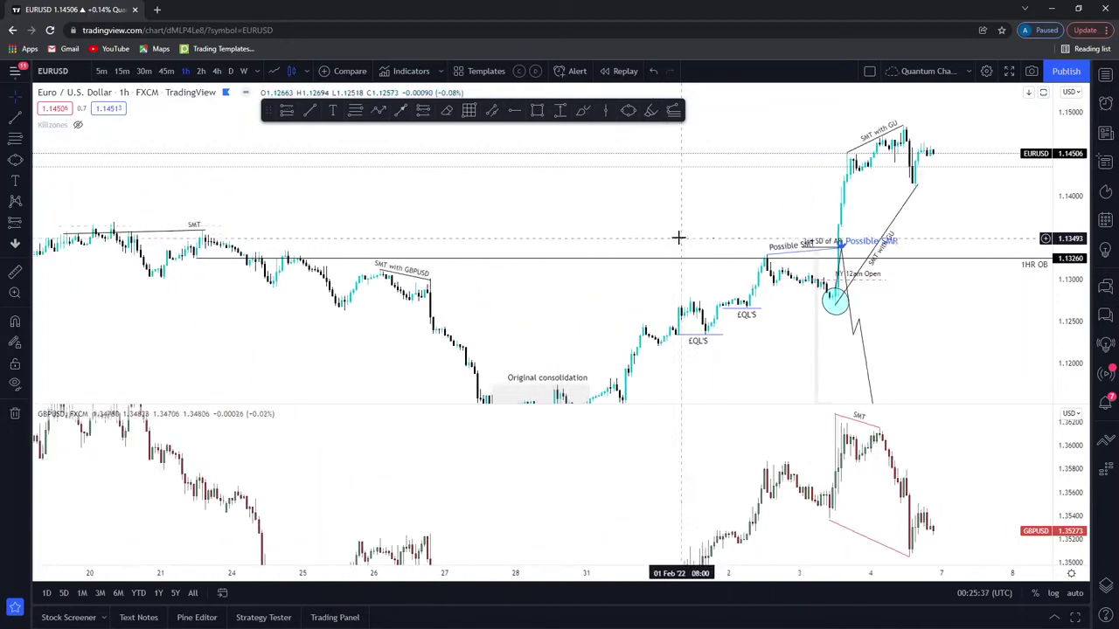
drag(679, 237, 716, 140)
scroll(702, 367, down, 1)
drag(676, 362, 716, 361)
scroll(644, 332, down, 4)
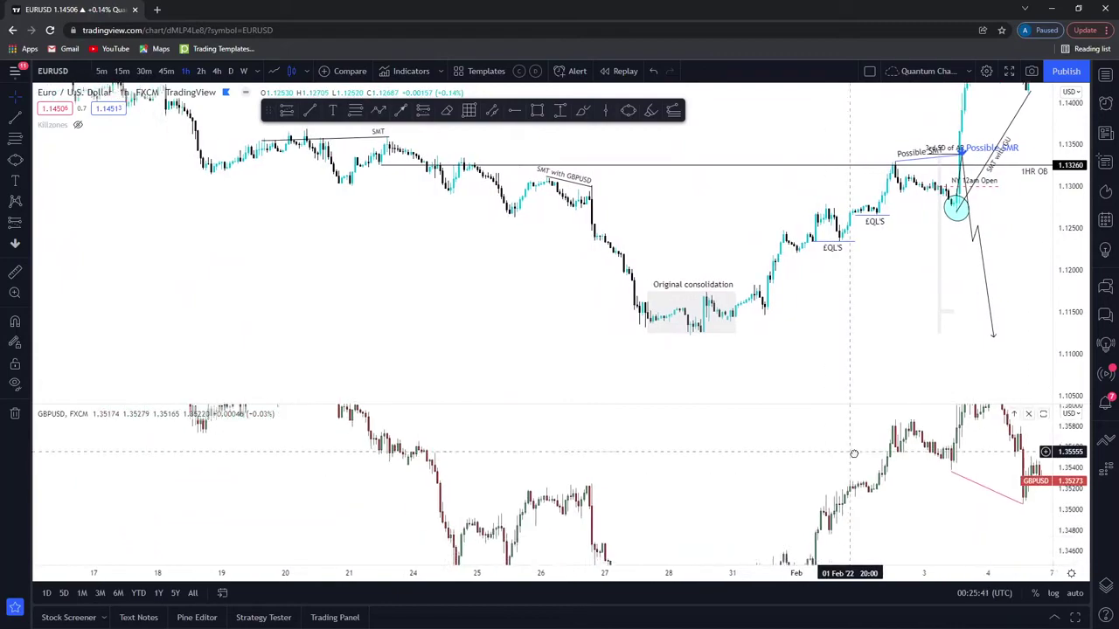
drag(596, 262, 595, 395)
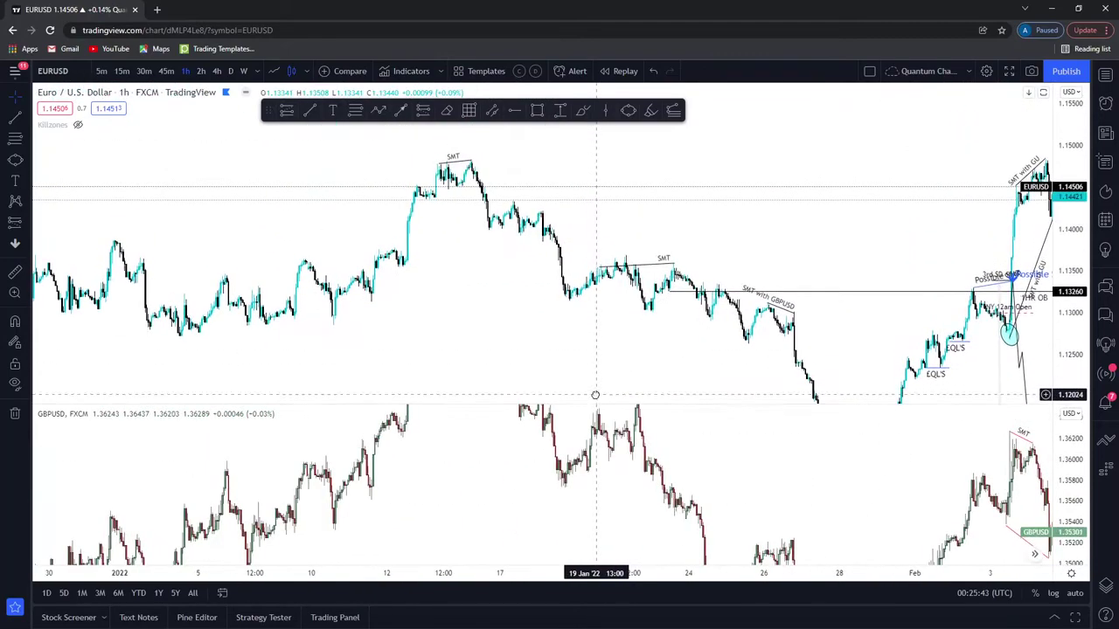
scroll(525, 287, down, 2)
scroll(525, 287, up, 3)
drag(545, 321, 646, 332)
scroll(929, 299, up, 1)
- Stretch the EURUSD price scale and frame the 13–14 Jan highs on both pairs
drag(1062, 343, 786, 167)
drag(653, 206, 851, 311)
drag(579, 505, 607, 606)
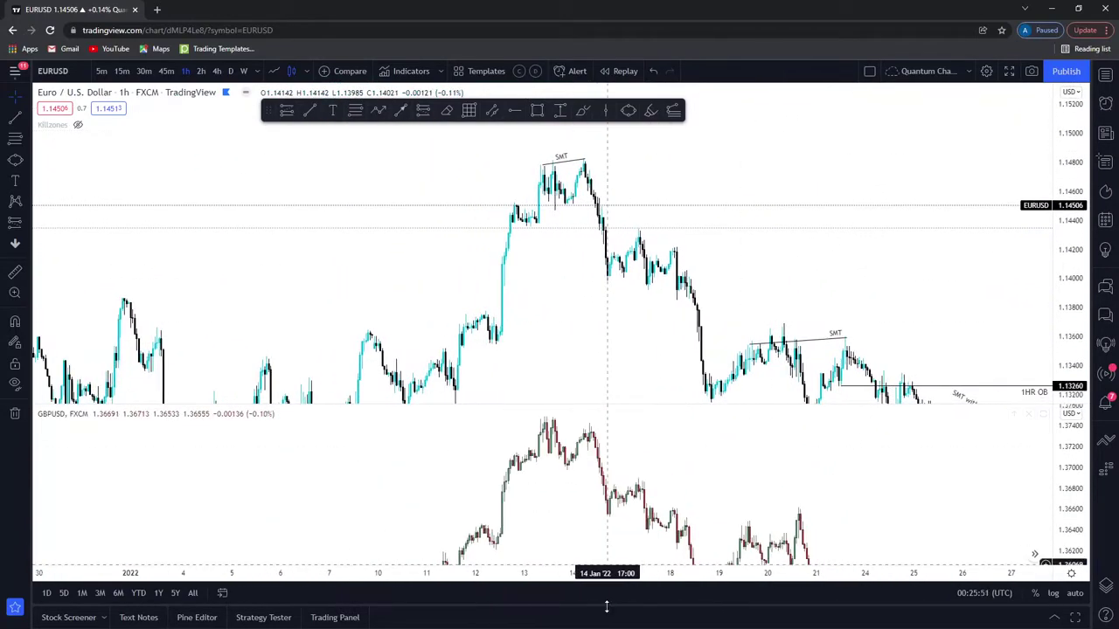
scroll(692, 499, up, 3)
scroll(670, 497, up, 2)
scroll(697, 499, left, 6)
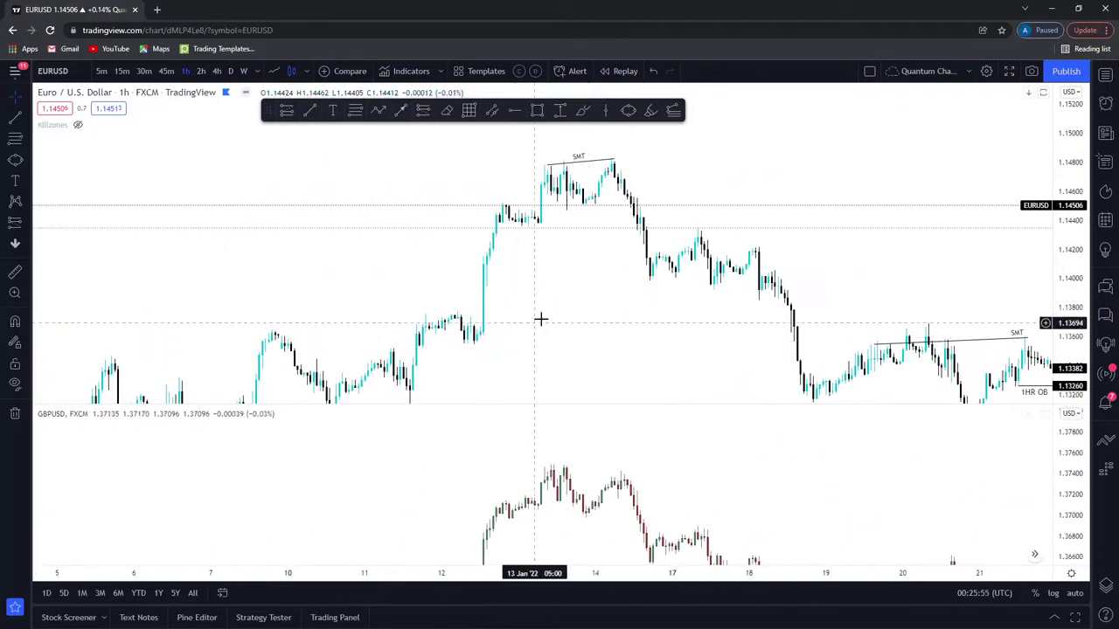
scroll(537, 322, up, 2)
scroll(542, 234, up, 2)
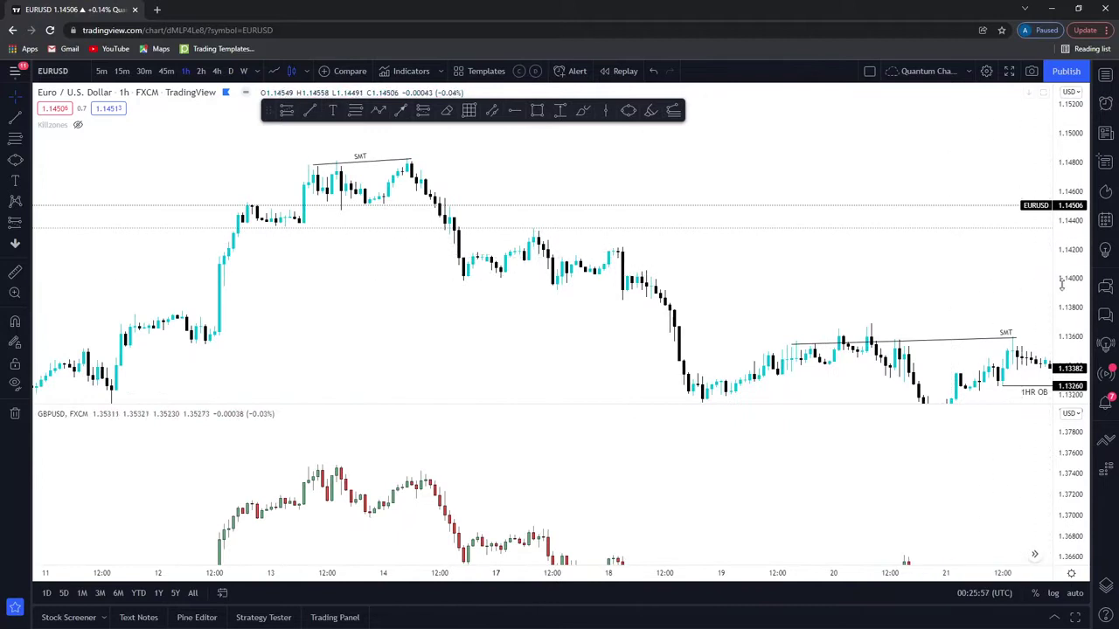
drag(1062, 284, 1062, 274)
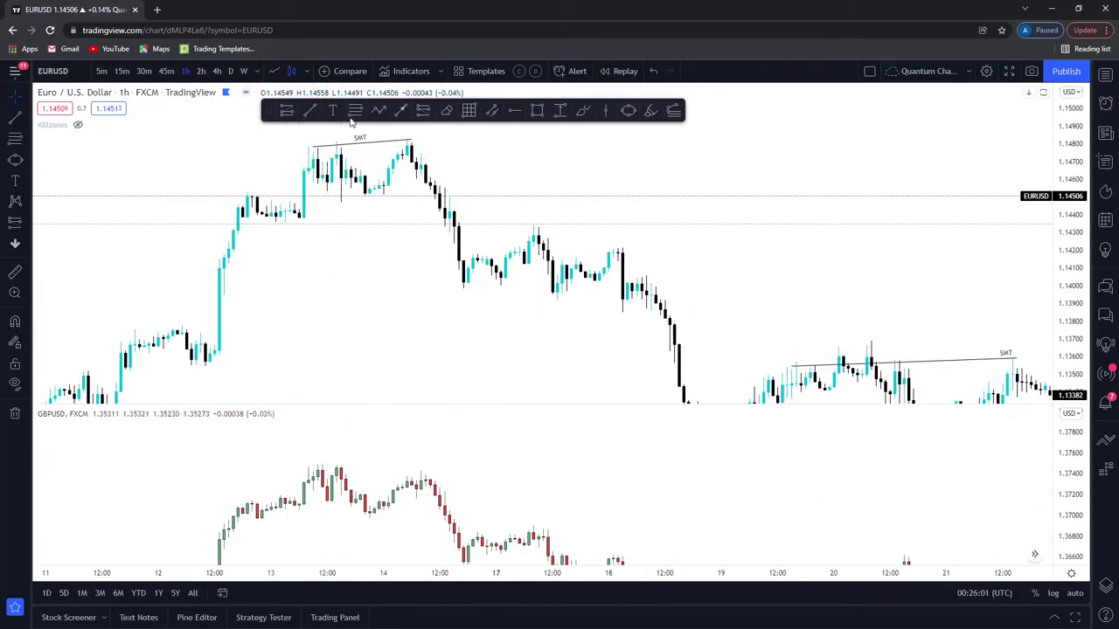
- Draw a red trend line across the 13–14 Jan GBPUSD highs
click(311, 111)
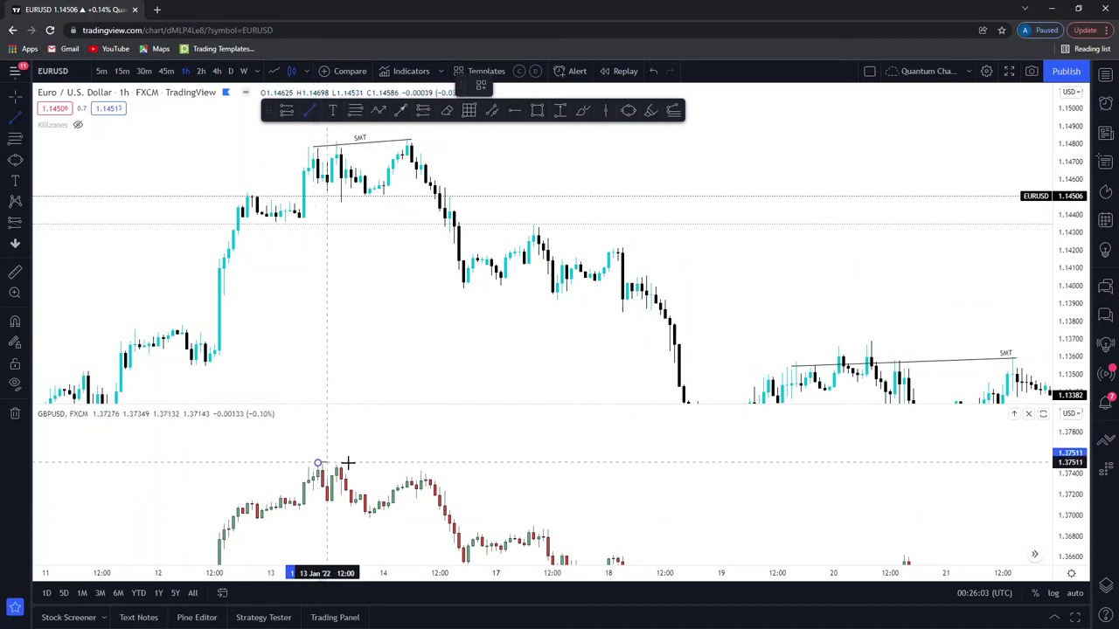
click(425, 470)
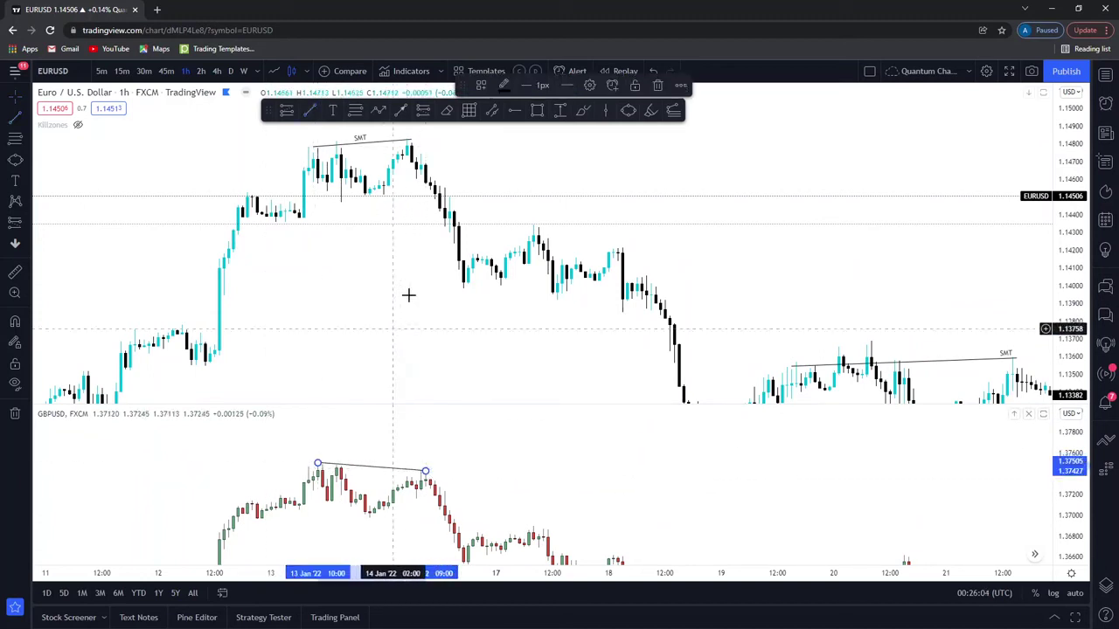
click(506, 86)
click(504, 125)
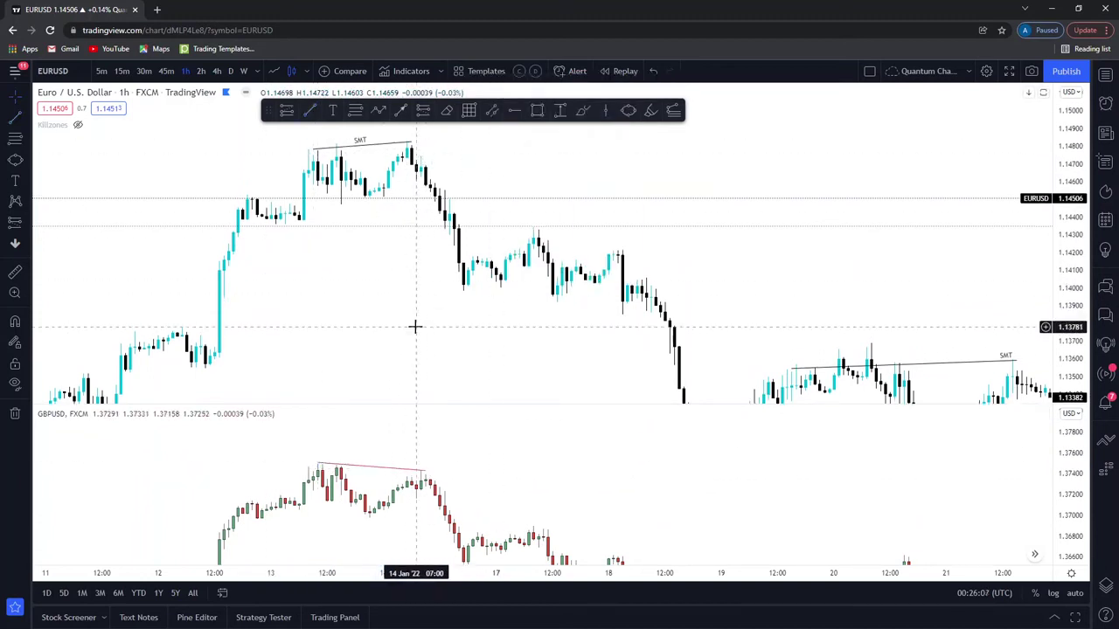
- Label the red GBPUSD line 'SMT' with Top alignment
double_click(398, 472)
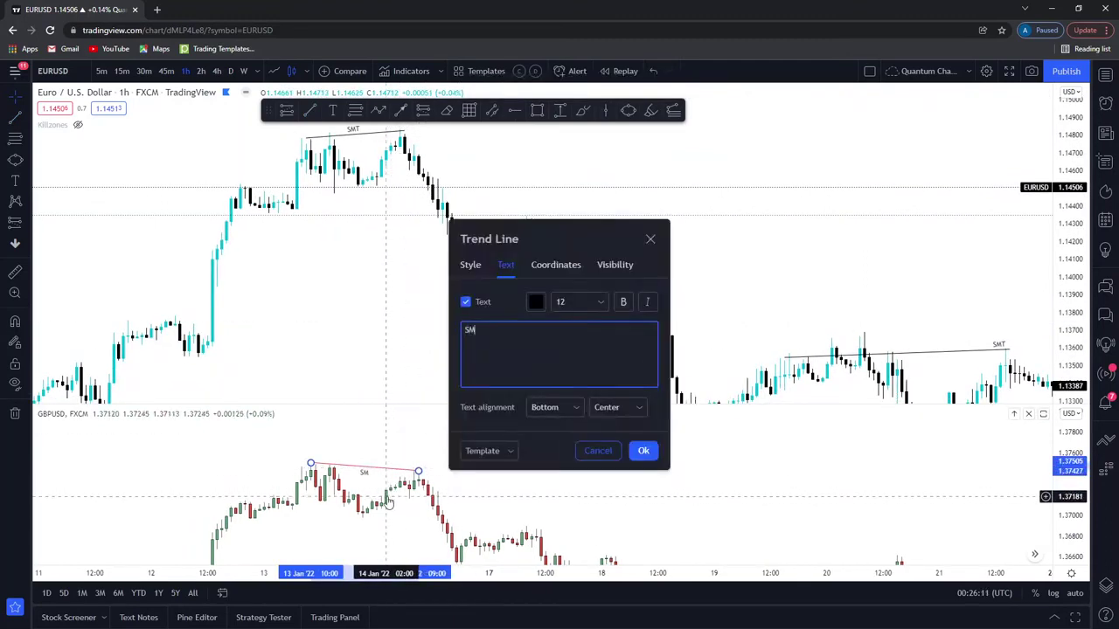
click(544, 408)
click(547, 429)
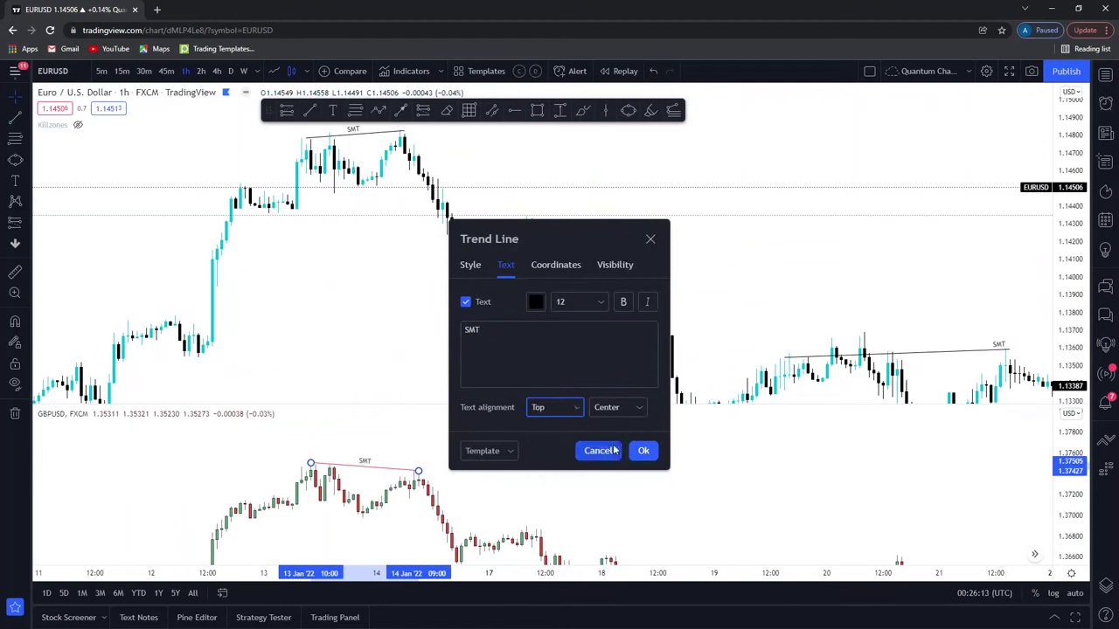
click(641, 451)
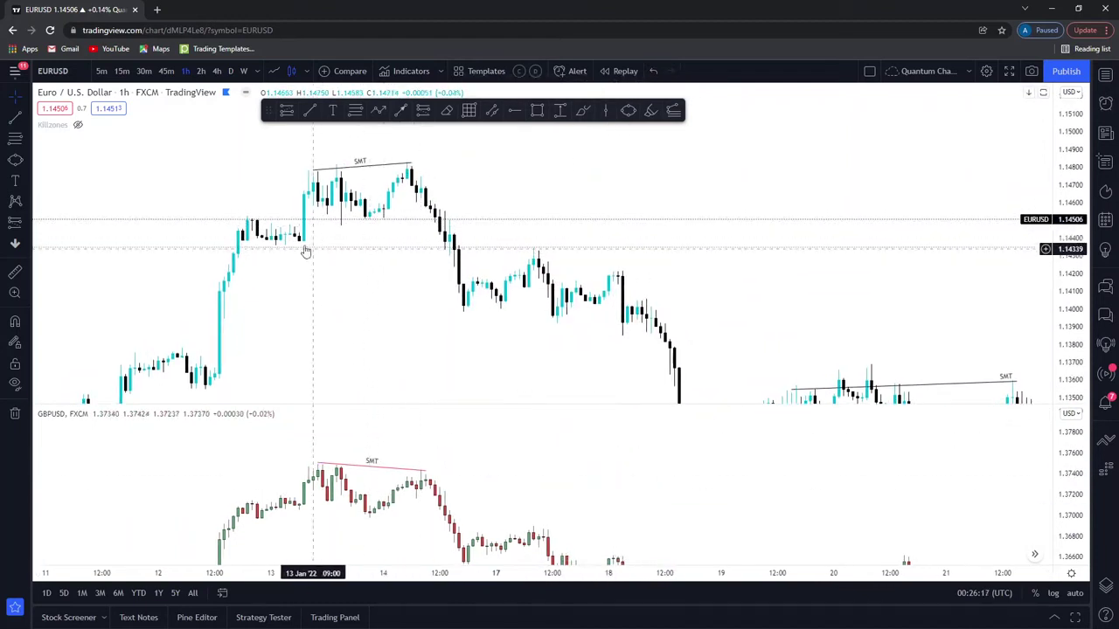
- Zoom out, pan right, then zoom back in on the 19–27 Jan EURUSD swings
scroll(307, 274, right, 2)
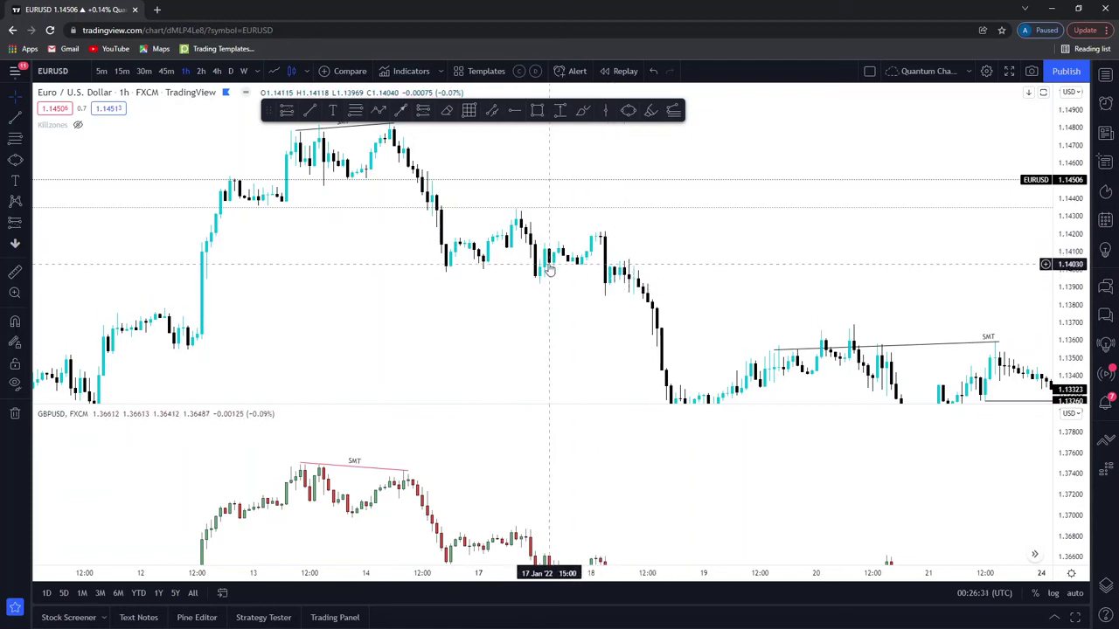
scroll(671, 316, down, 5)
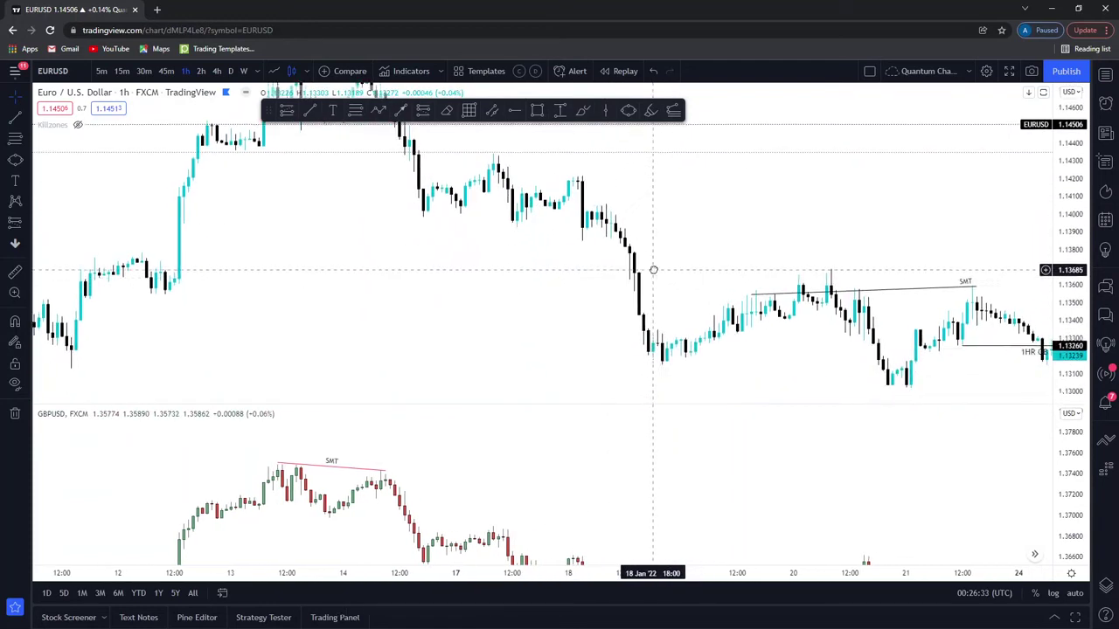
scroll(632, 248, down, 5)
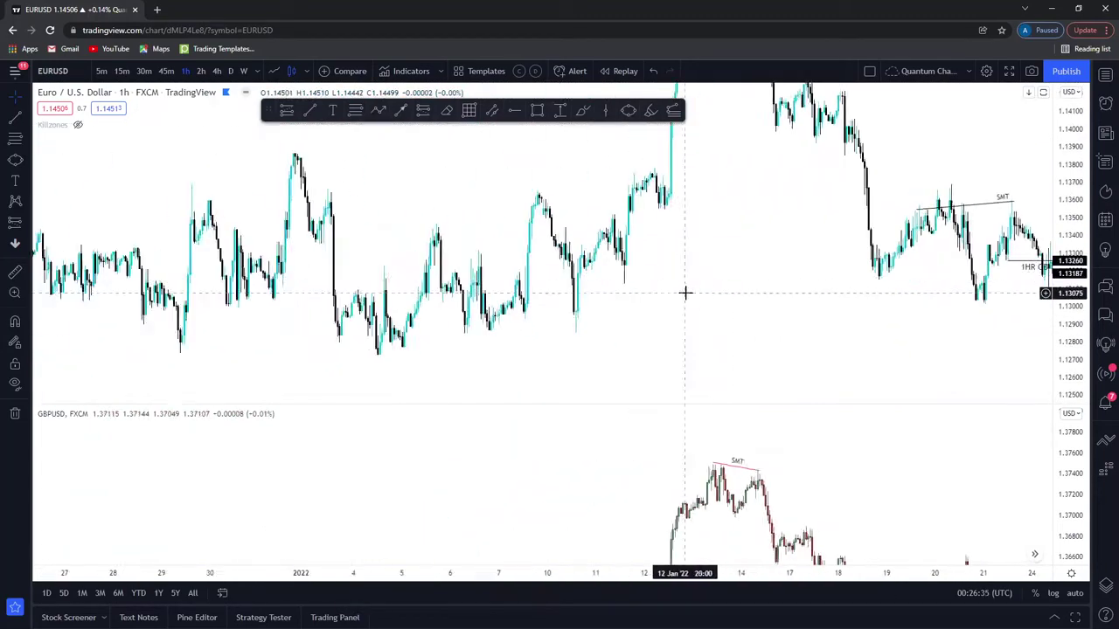
scroll(716, 236, down, 5)
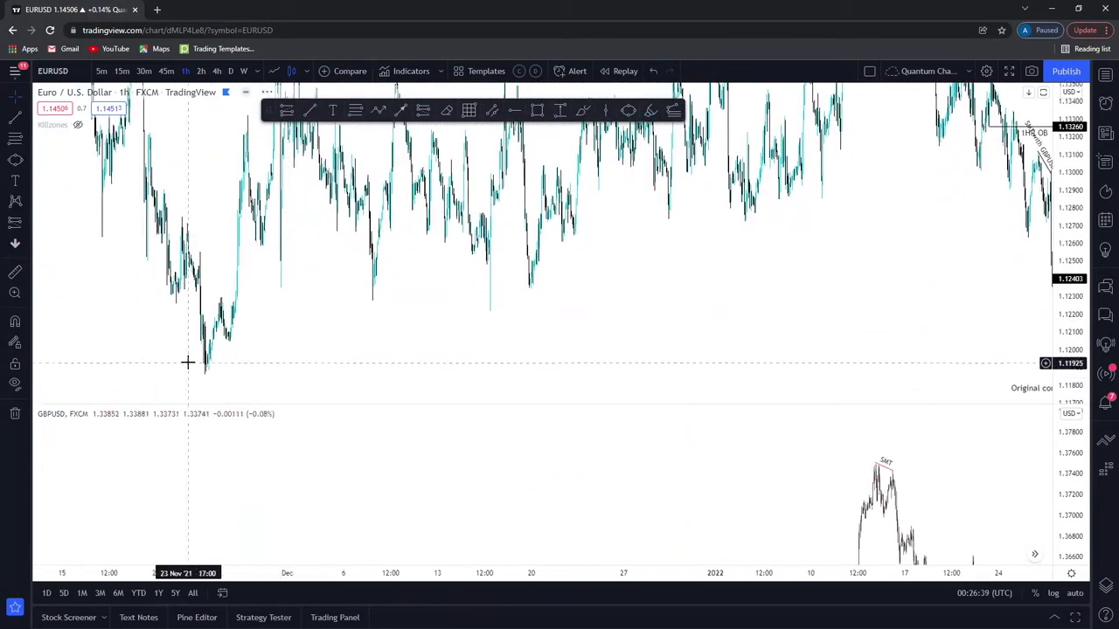
scroll(232, 325, right, 5)
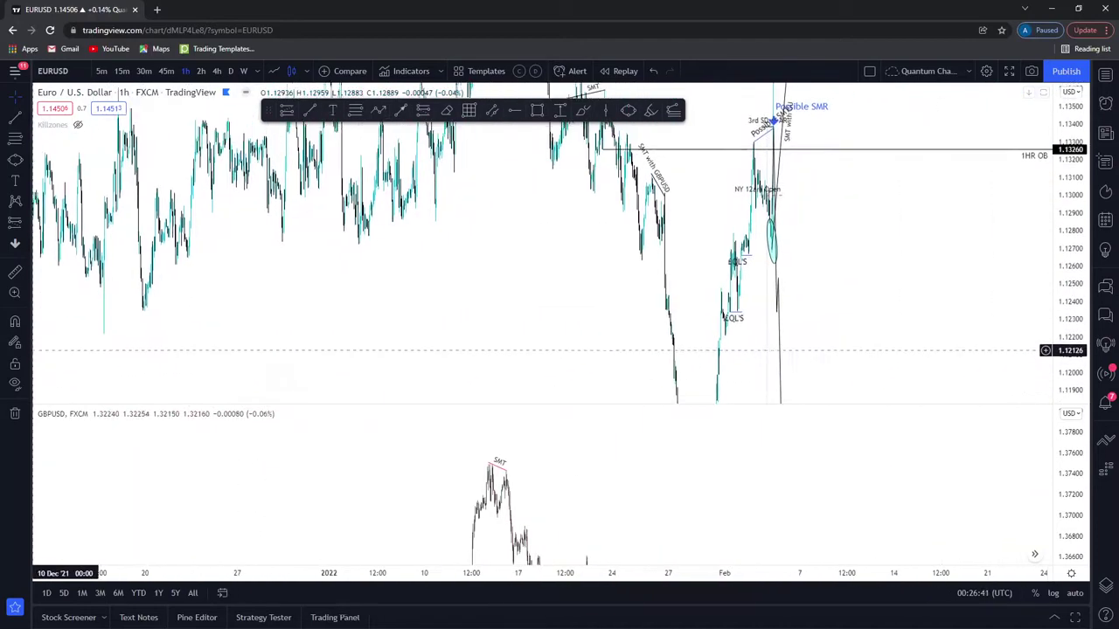
scroll(562, 334, up, 5)
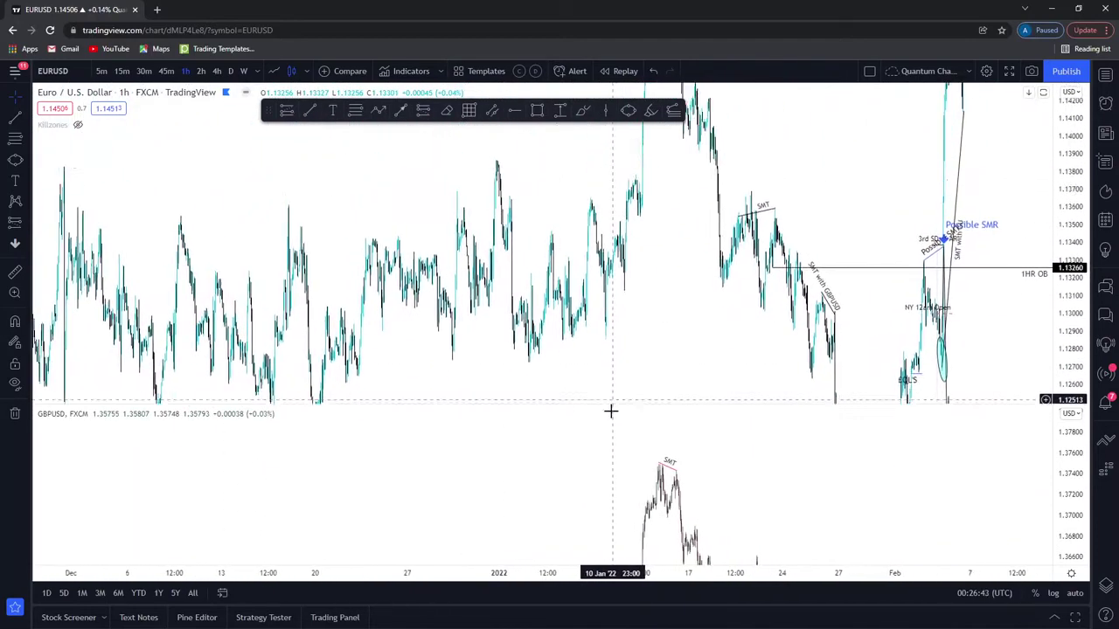
scroll(498, 220, up, 4)
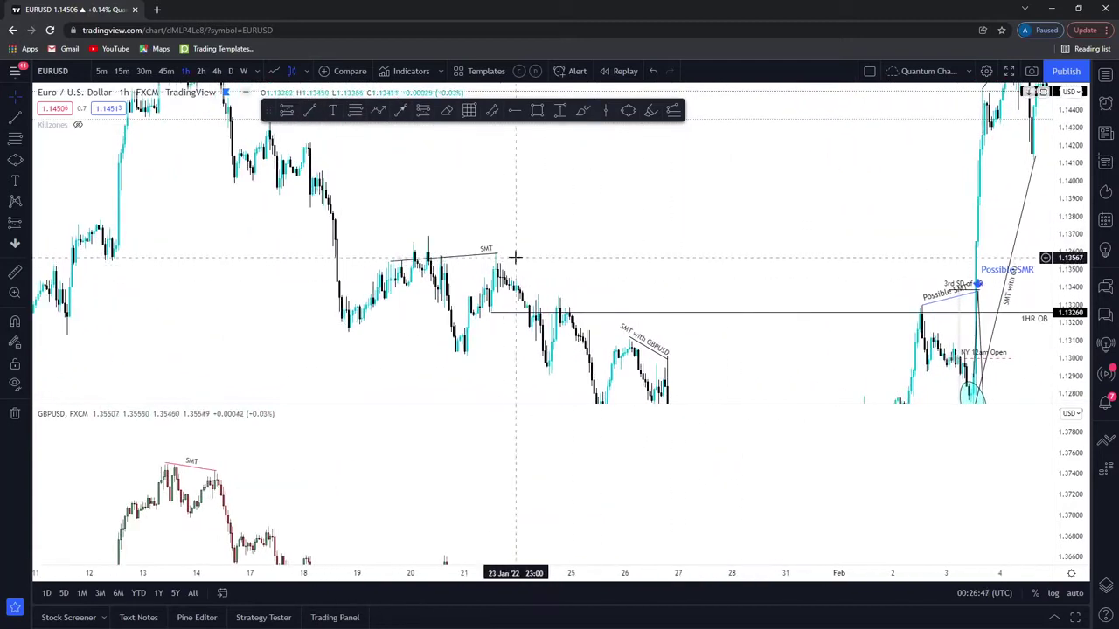
scroll(722, 200, up, 3)
scroll(645, 220, up, 4)
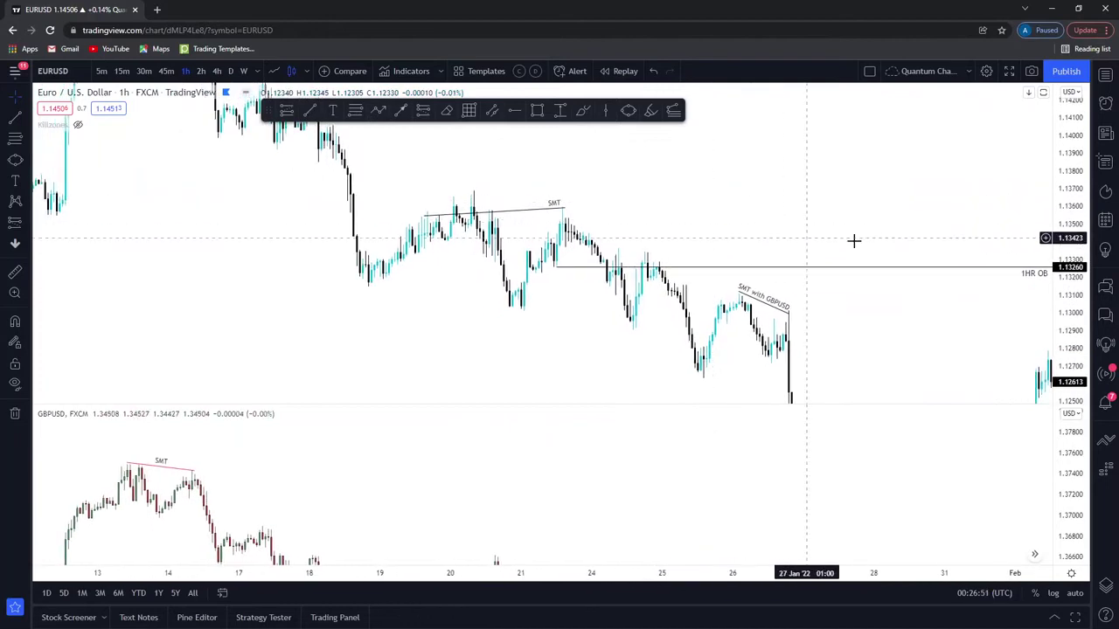
scroll(806, 237, up, 4)
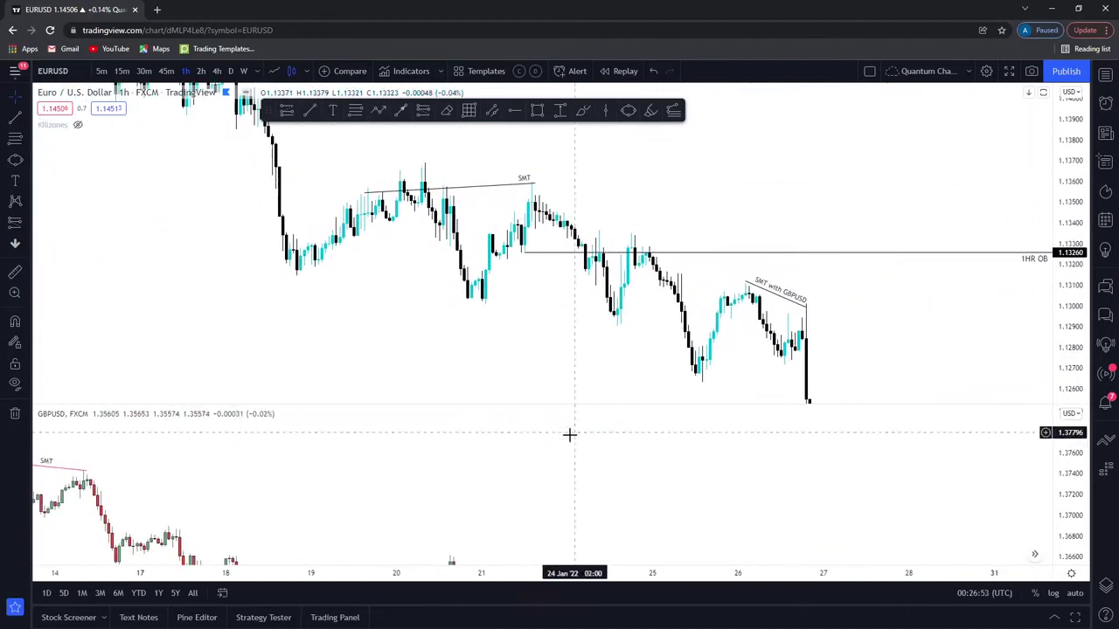
- Draw a pink divergence line across the GBPUSD Jan 20 highs
drag(589, 475, 699, 436)
scroll(695, 436, up, 2)
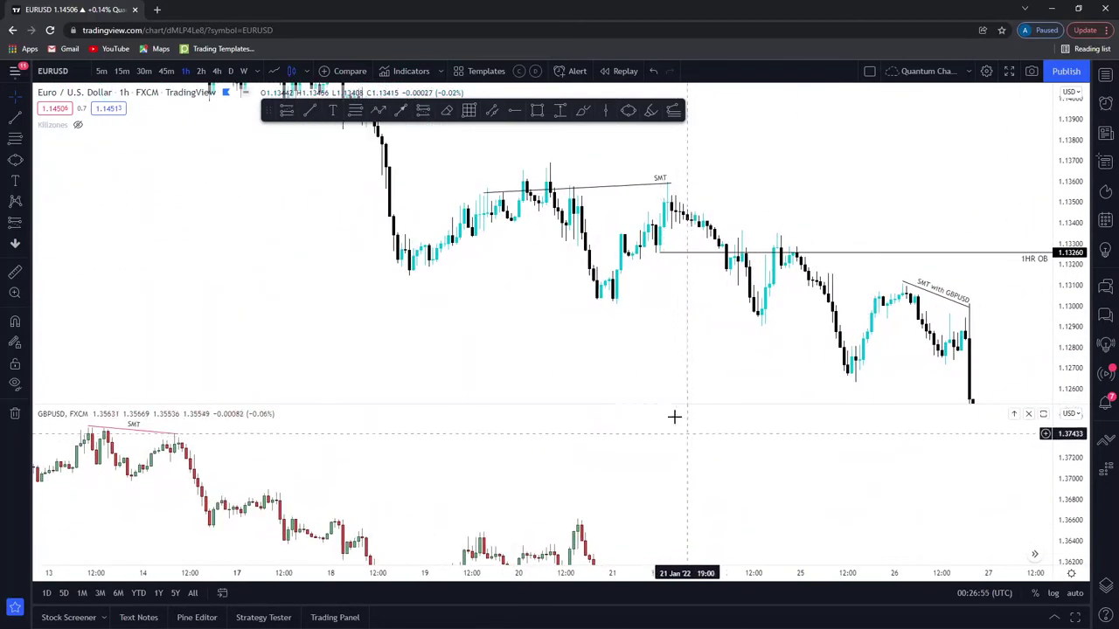
drag(500, 214, 478, 187)
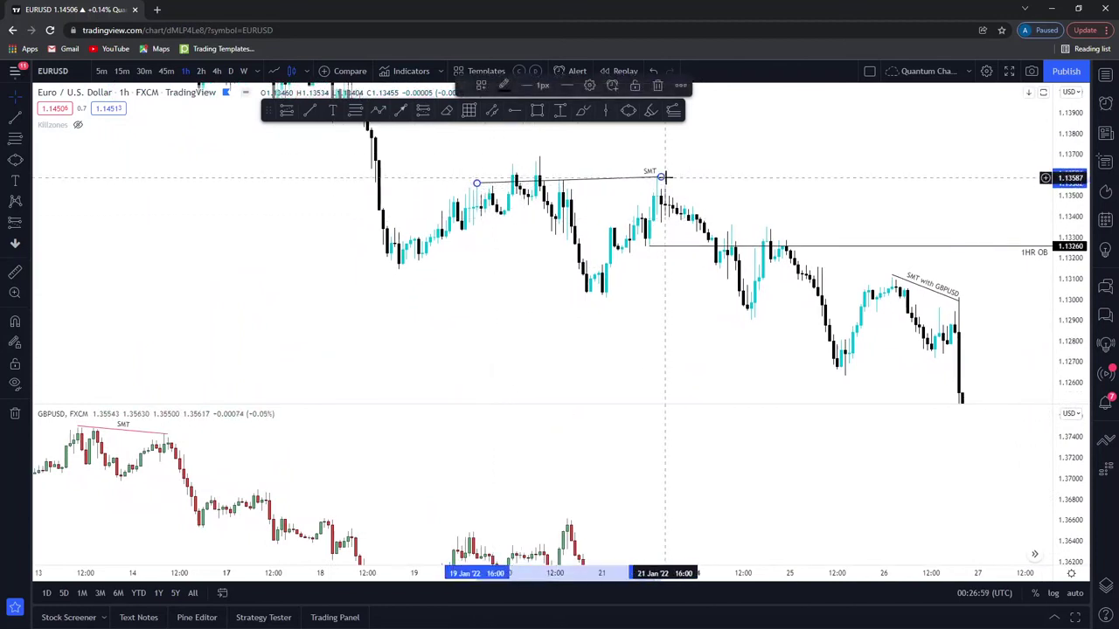
drag(469, 434, 454, 417)
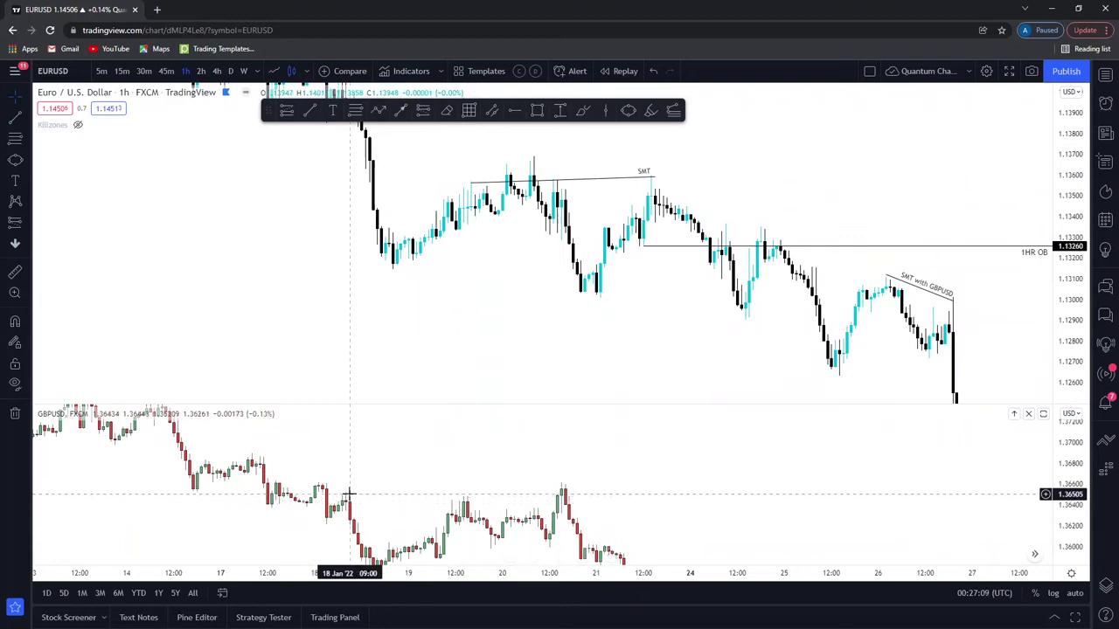
drag(470, 500, 464, 494)
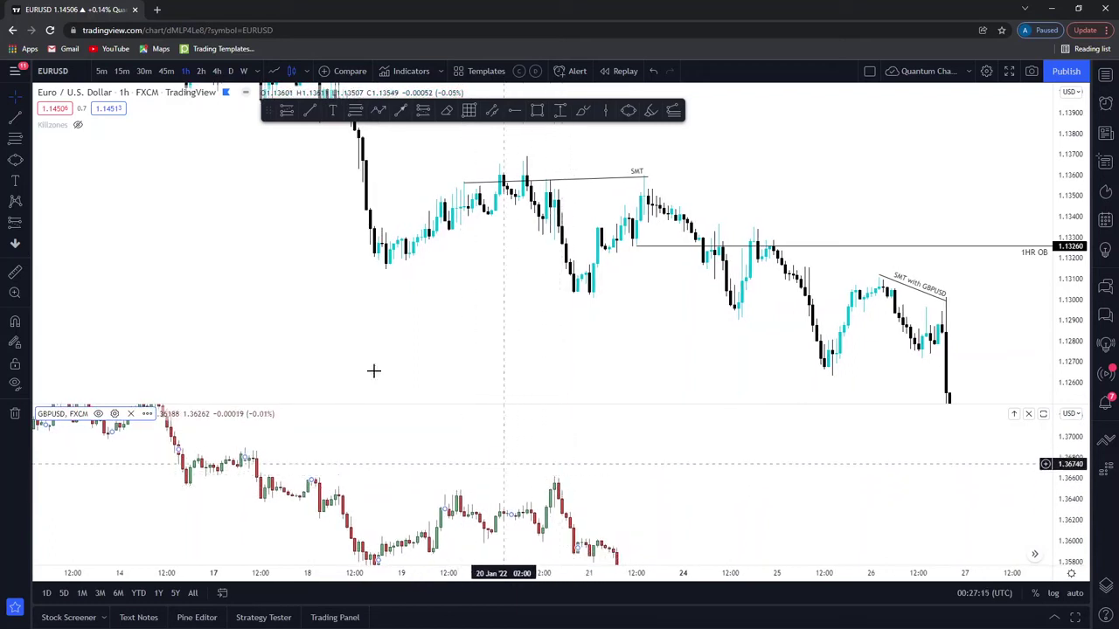
key(alt+t)
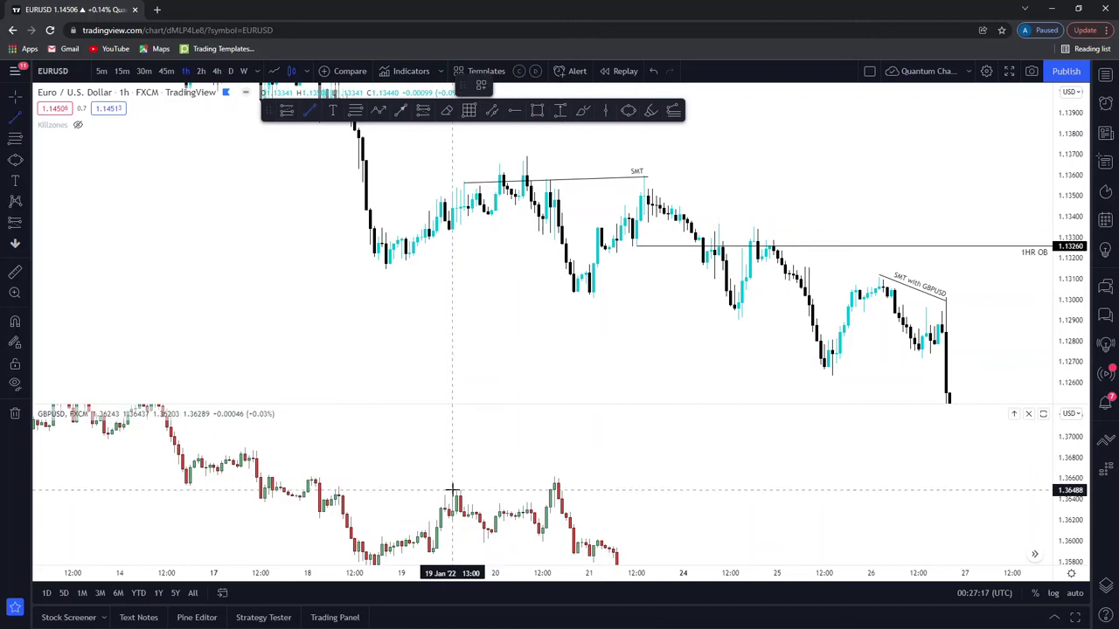
click(555, 476)
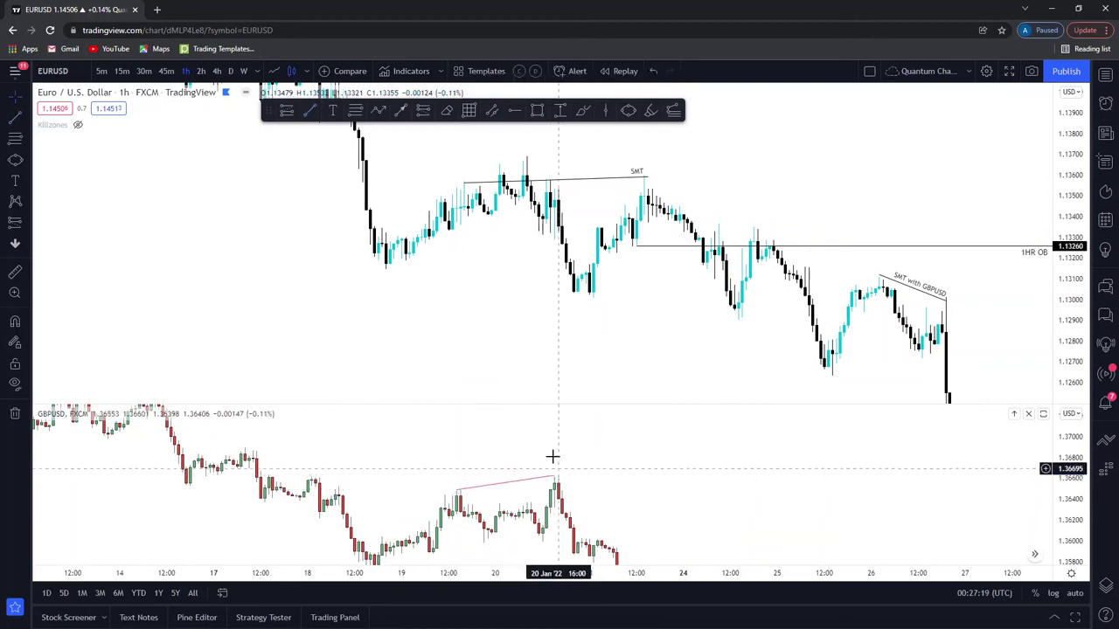
- Move the EURUSD SMT line's start onto the Jan 20 high and refine the GBPUSD line's start
drag(464, 185, 513, 167)
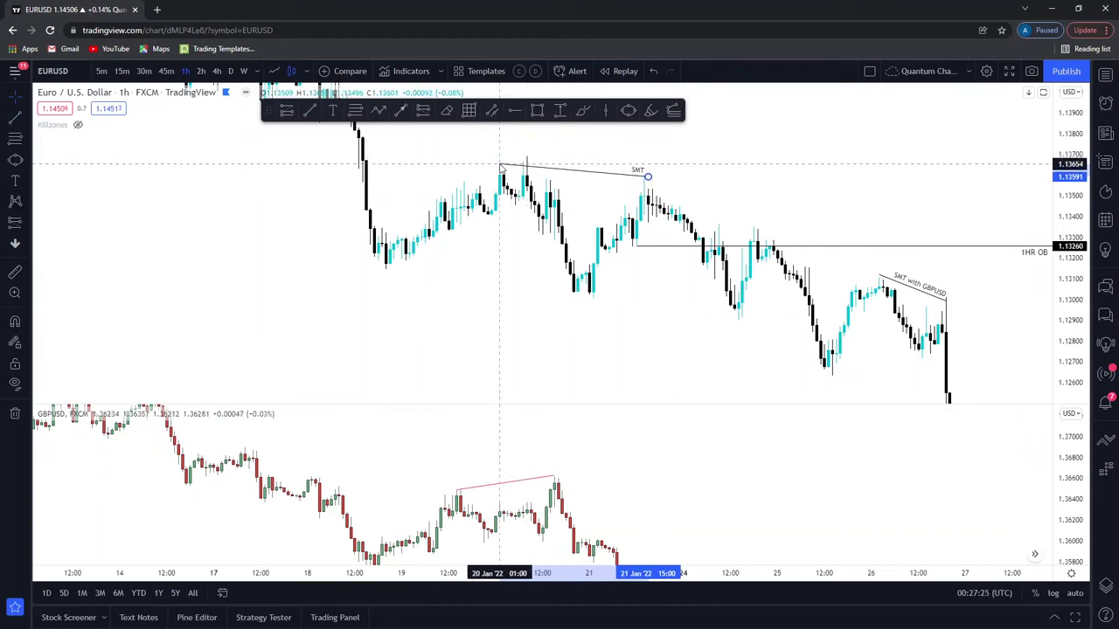
drag(457, 491, 499, 506)
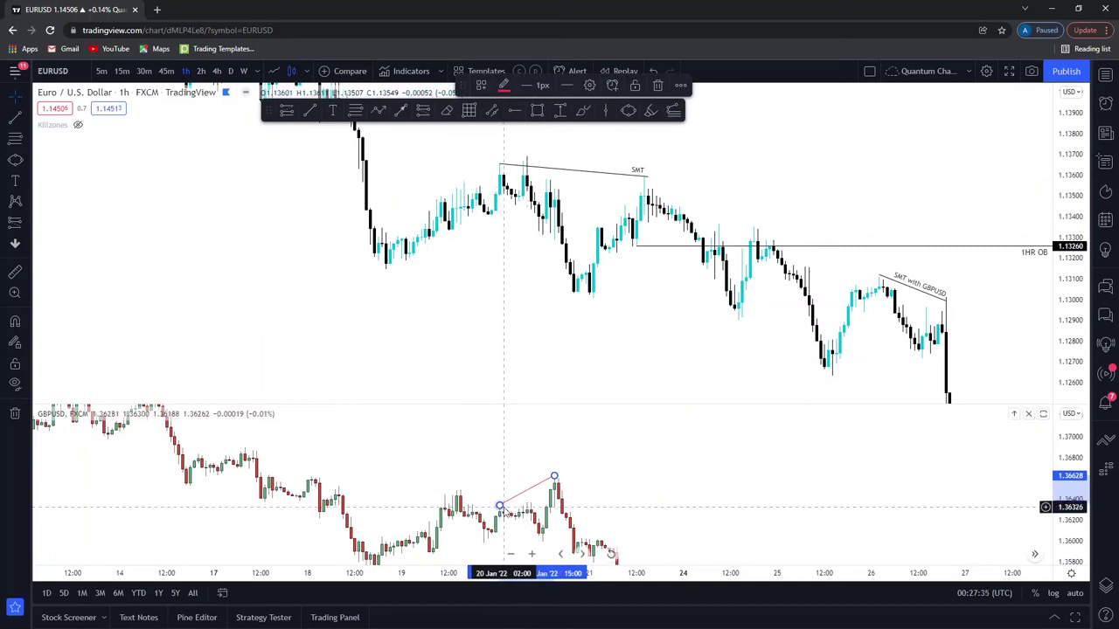
drag(499, 506, 515, 505)
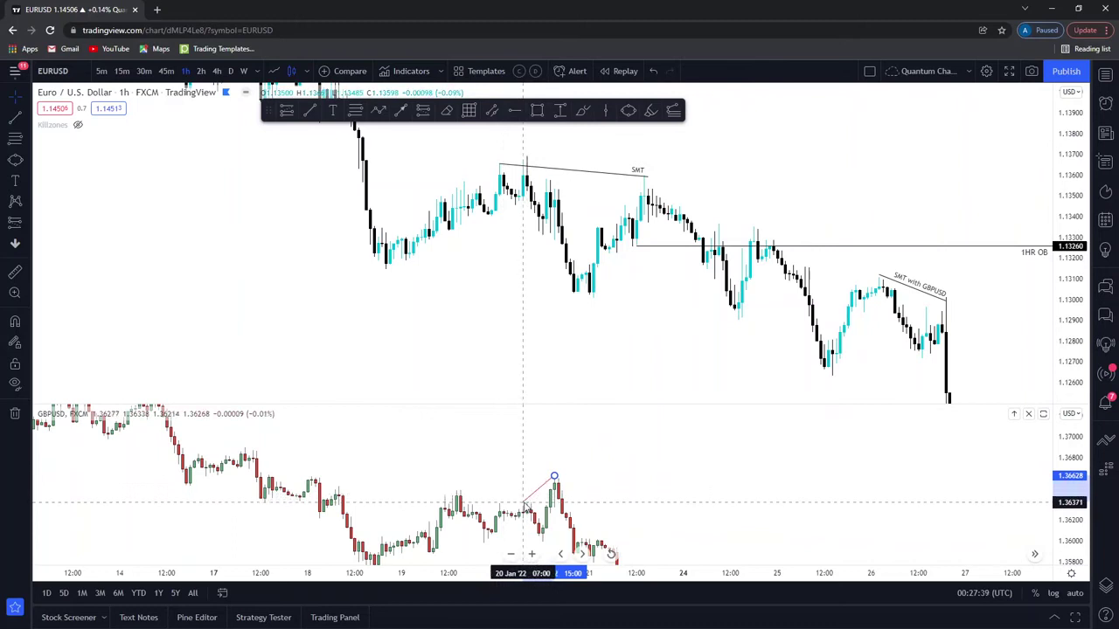
drag(499, 165, 526, 158)
click(529, 169)
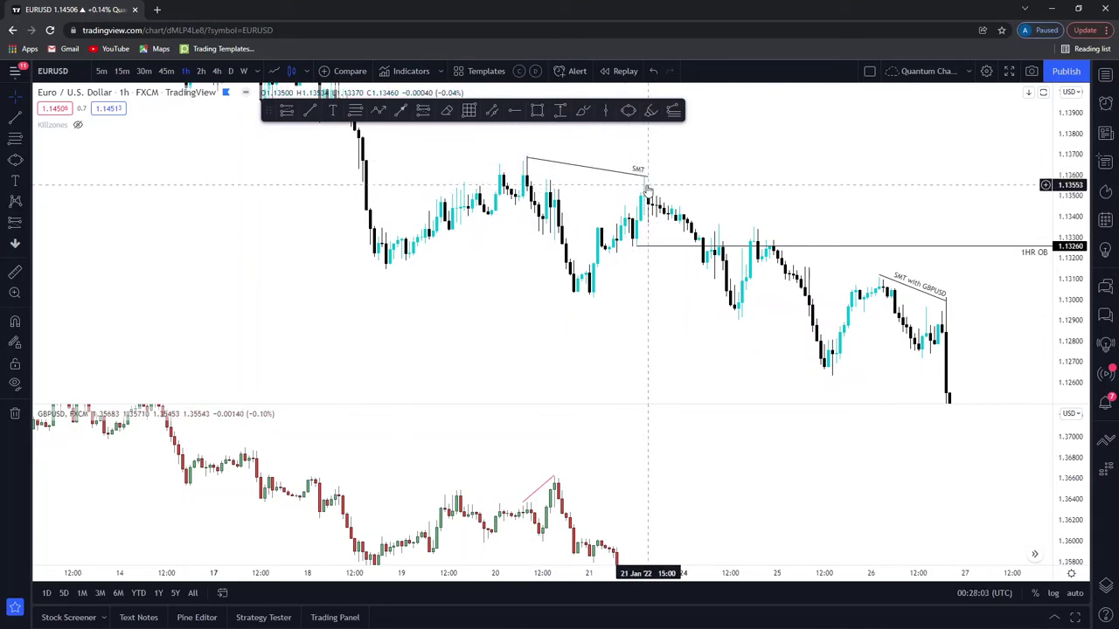
drag(714, 304, 544, 297)
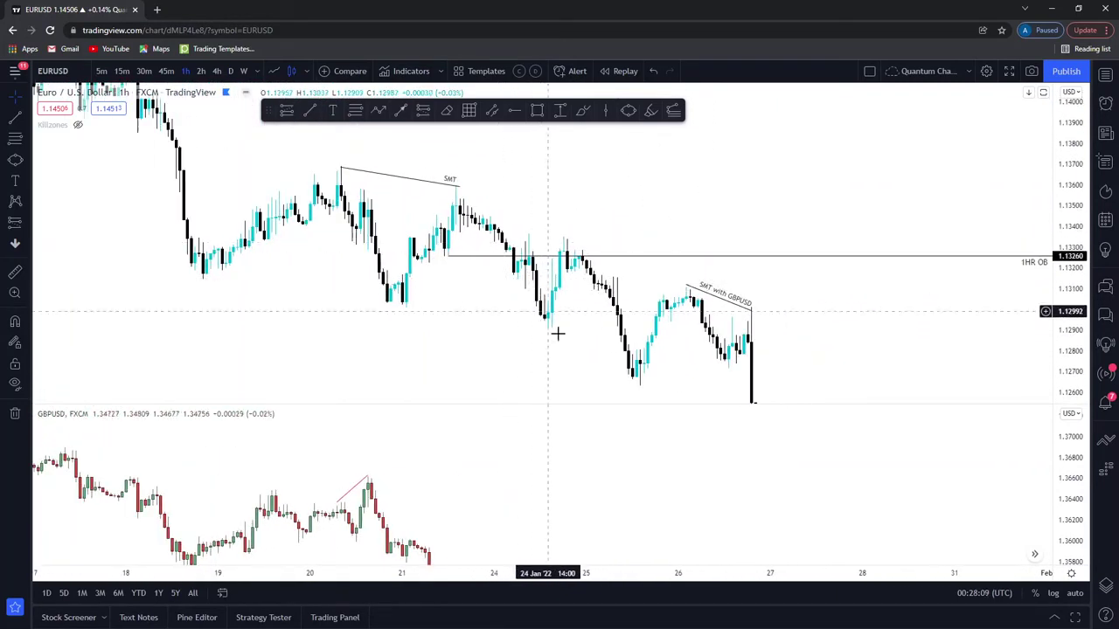
- Draw a red line across the equal GBPUSD Jan 25 and Jan 26 highs
scroll(429, 327, right, 1)
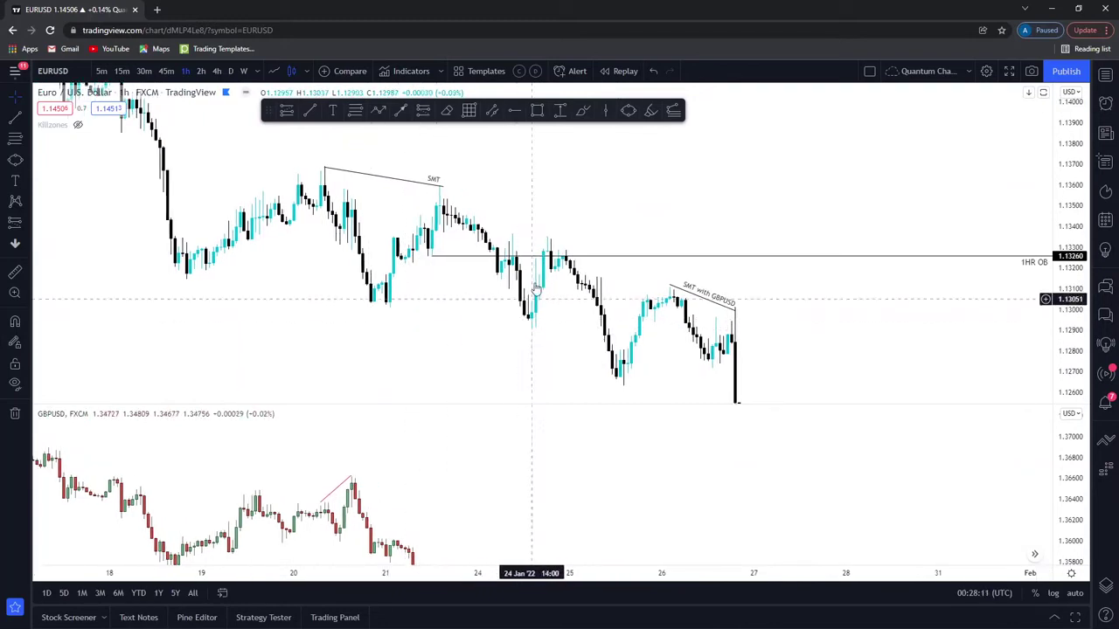
drag(517, 328, 502, 219)
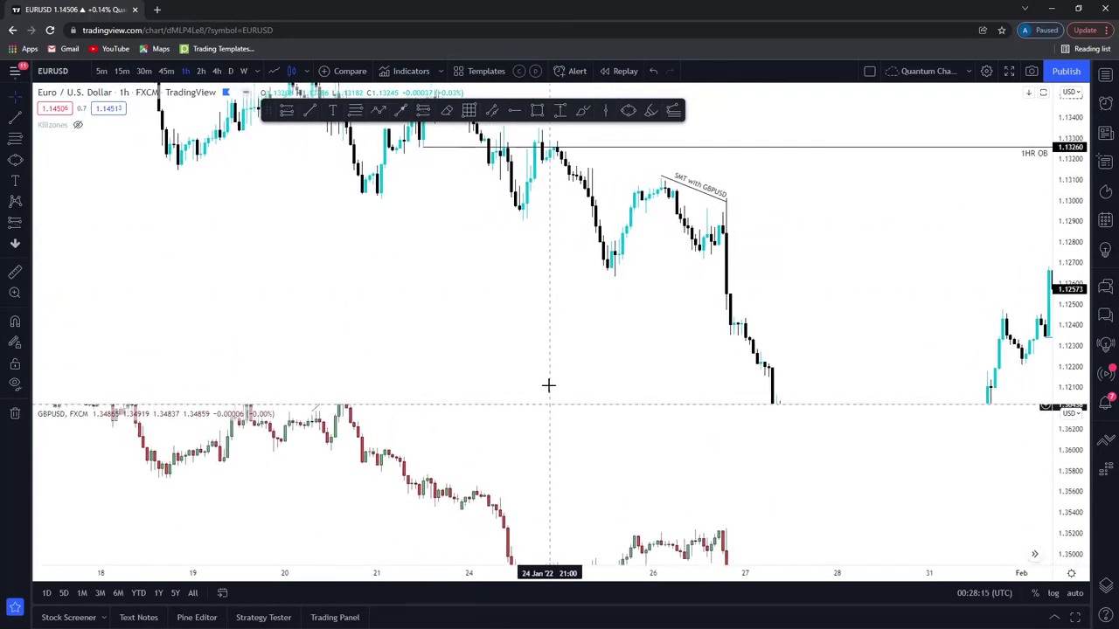
drag(537, 355, 527, 347)
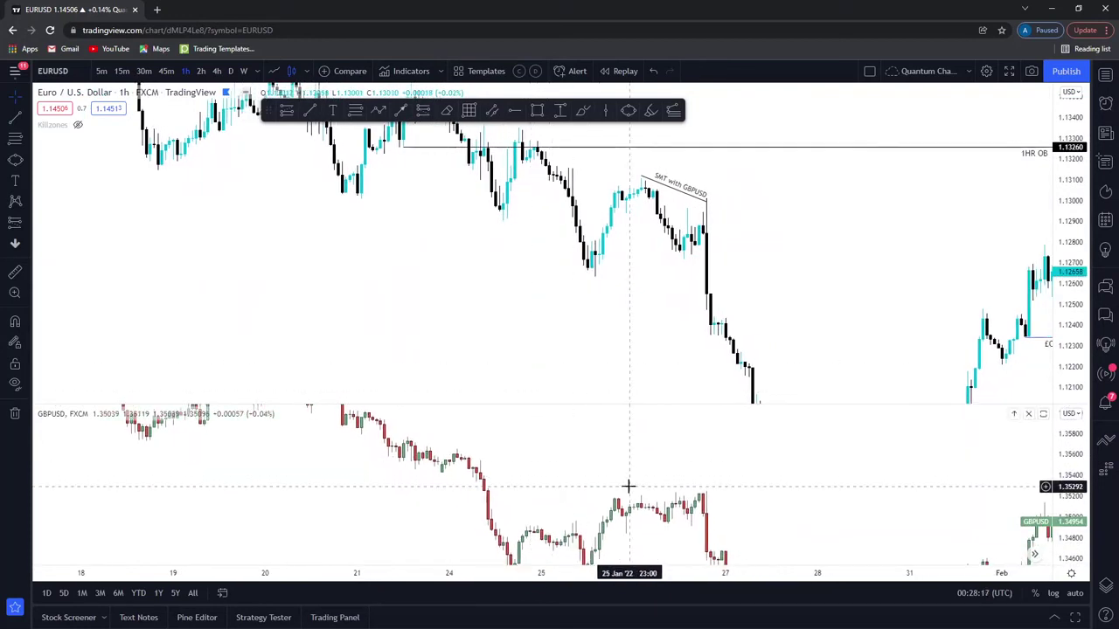
drag(631, 494, 630, 499)
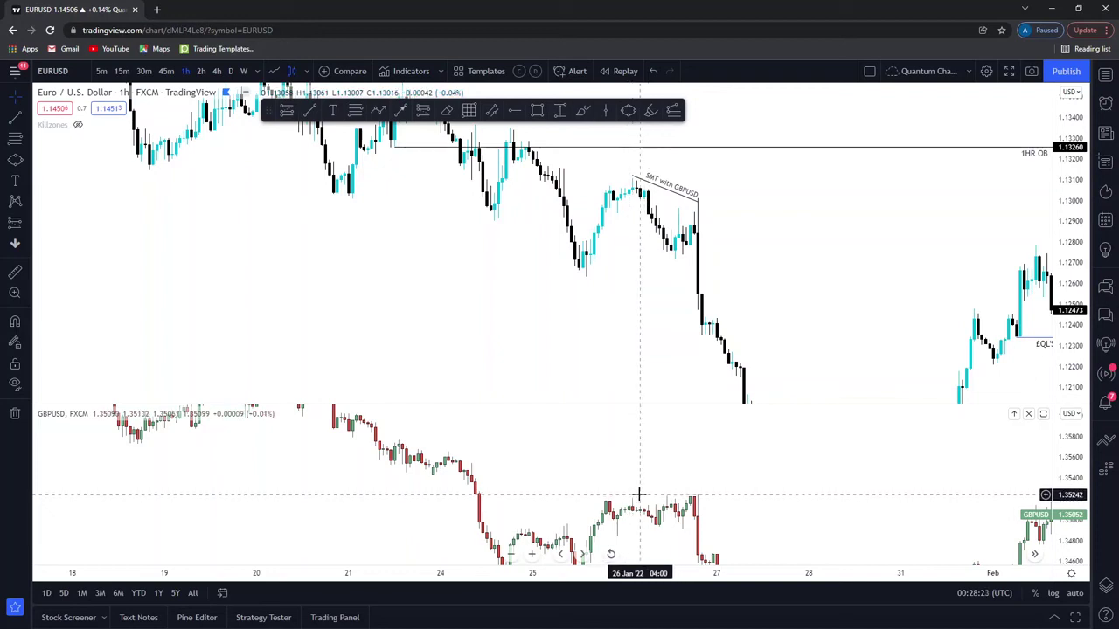
drag(629, 494, 607, 481)
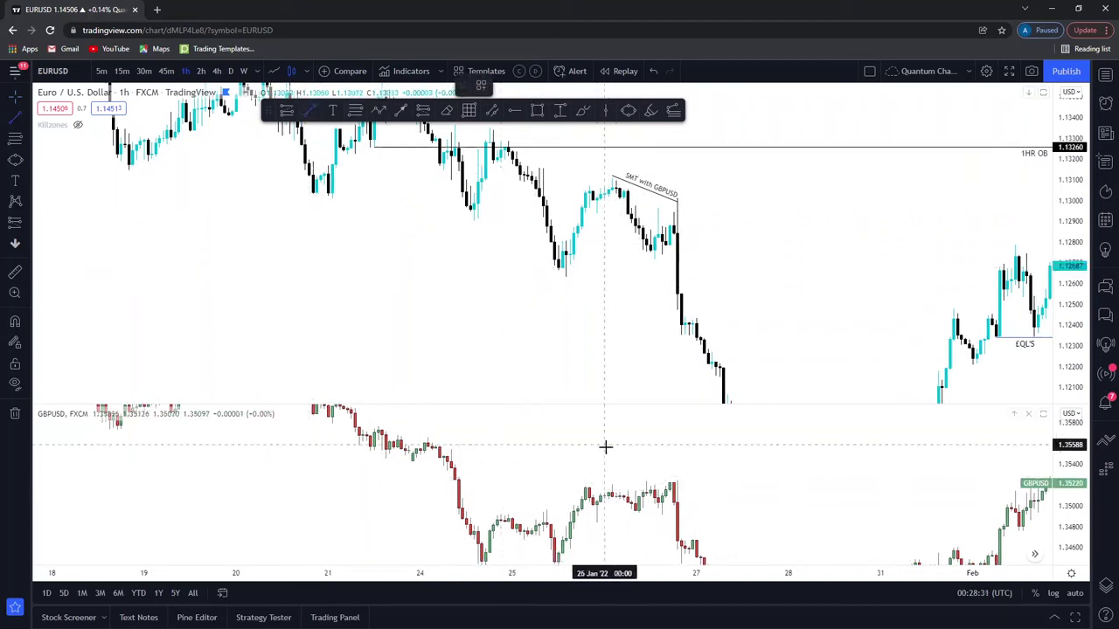
click(584, 482)
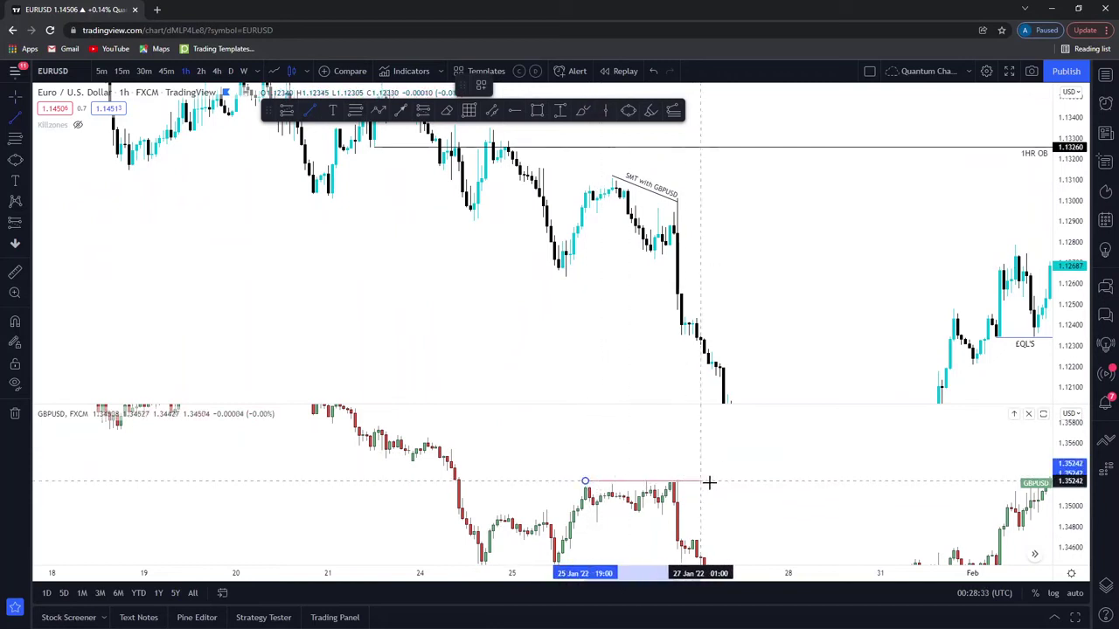
click(715, 481)
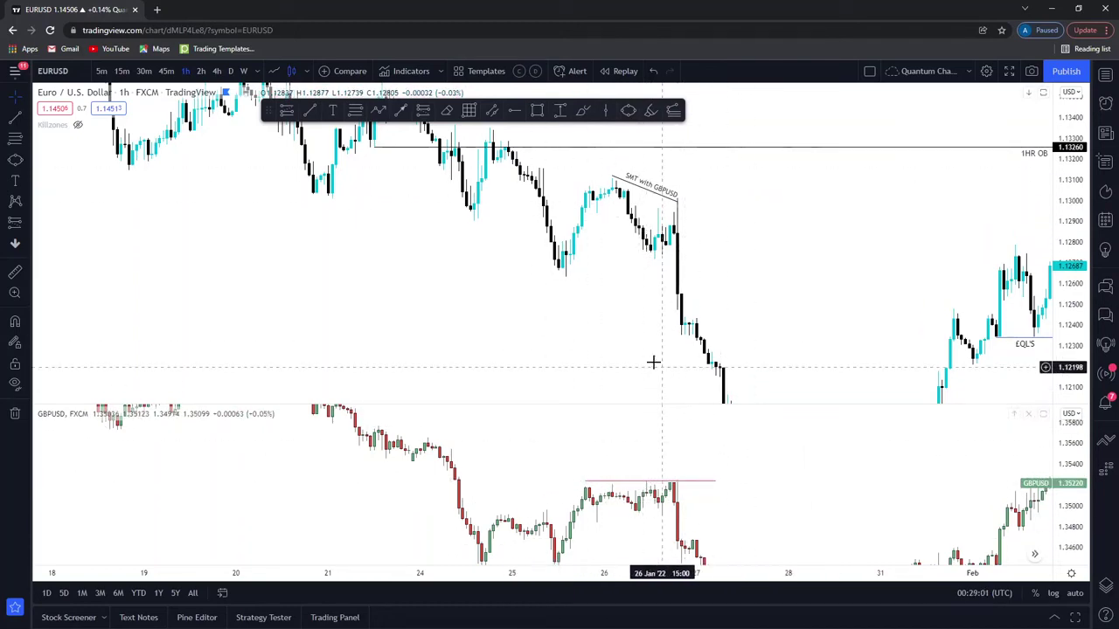
- Pan the chart to the late-January Original consolidation box
drag(654, 362, 578, 192)
drag(653, 345, 584, 245)
drag(662, 482, 647, 337)
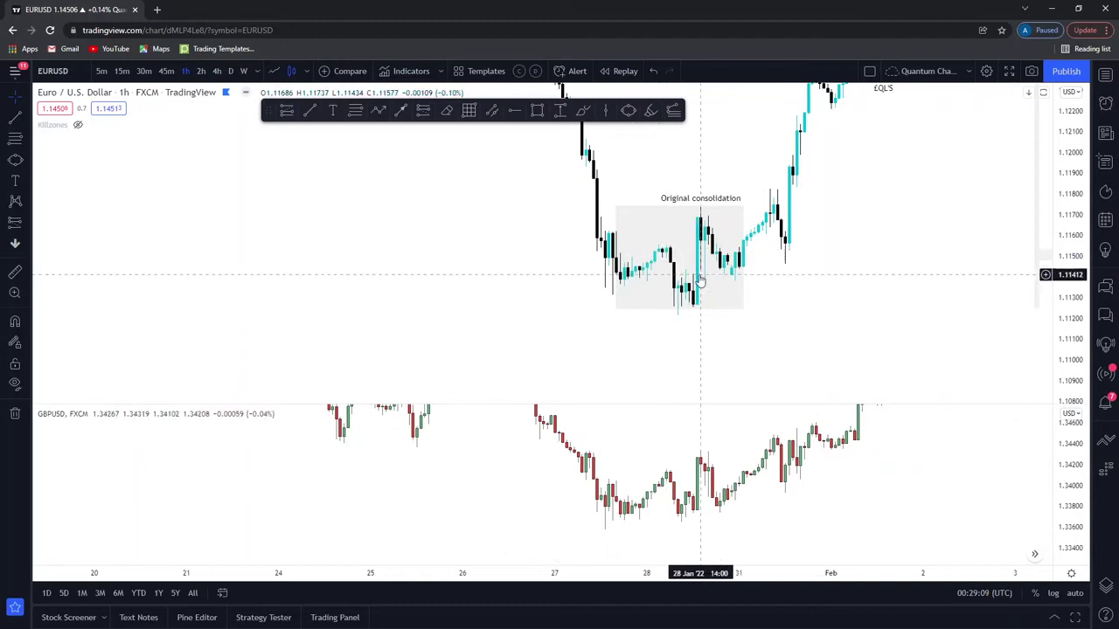
- Draw divergence lines across the Jan 27–28 lows in the EURUSD and GBPUSD panes
scroll(692, 300, down, 5)
scroll(692, 300, up, 5)
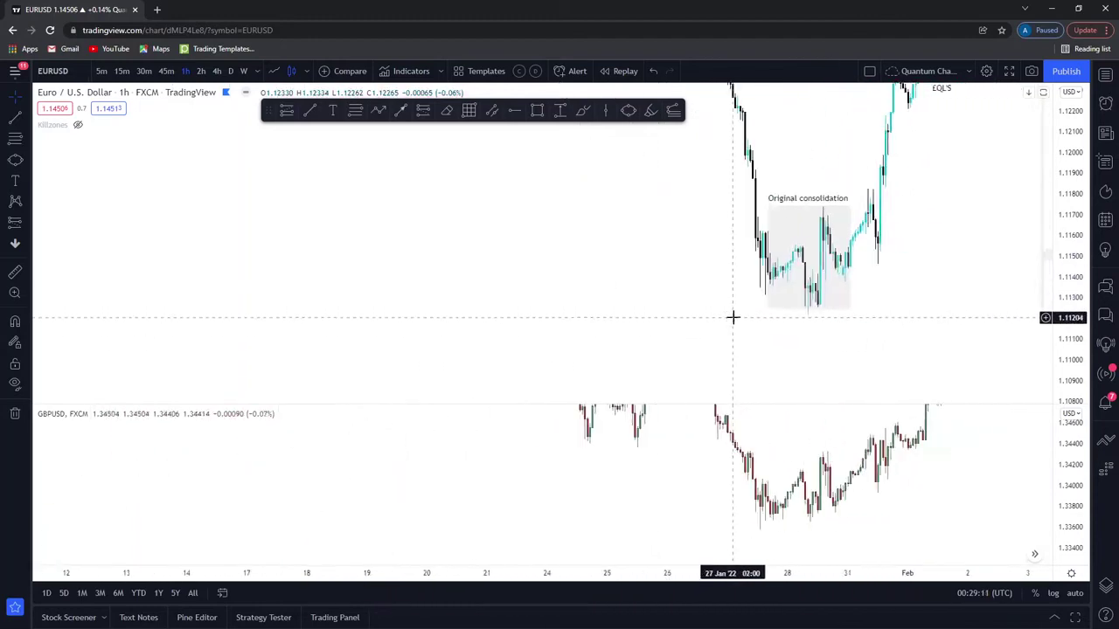
scroll(735, 318, up, 3)
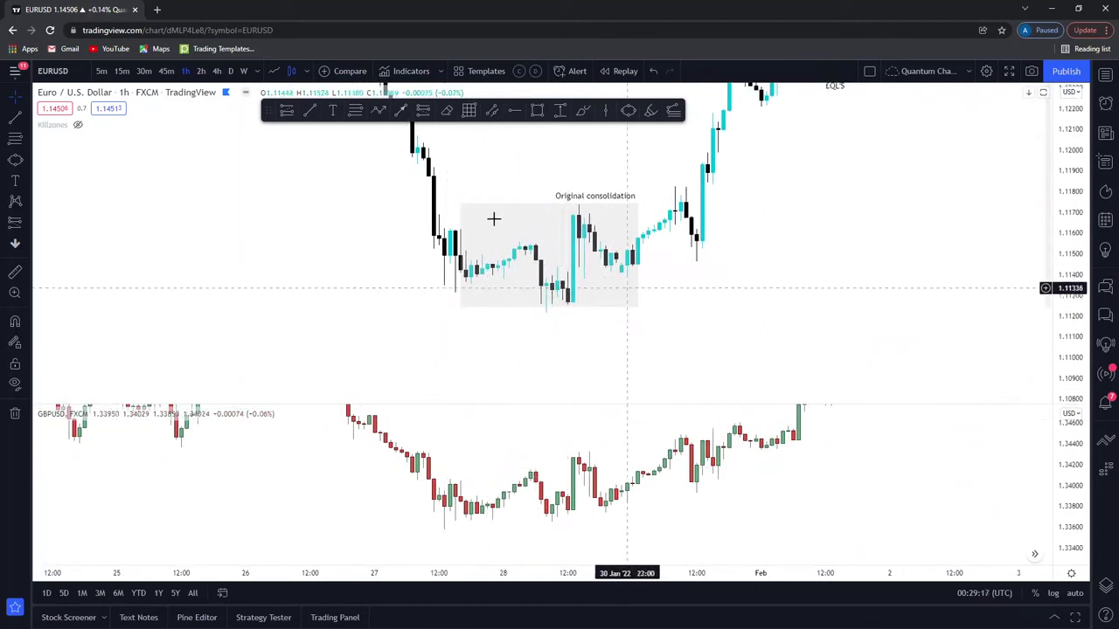
click(308, 111)
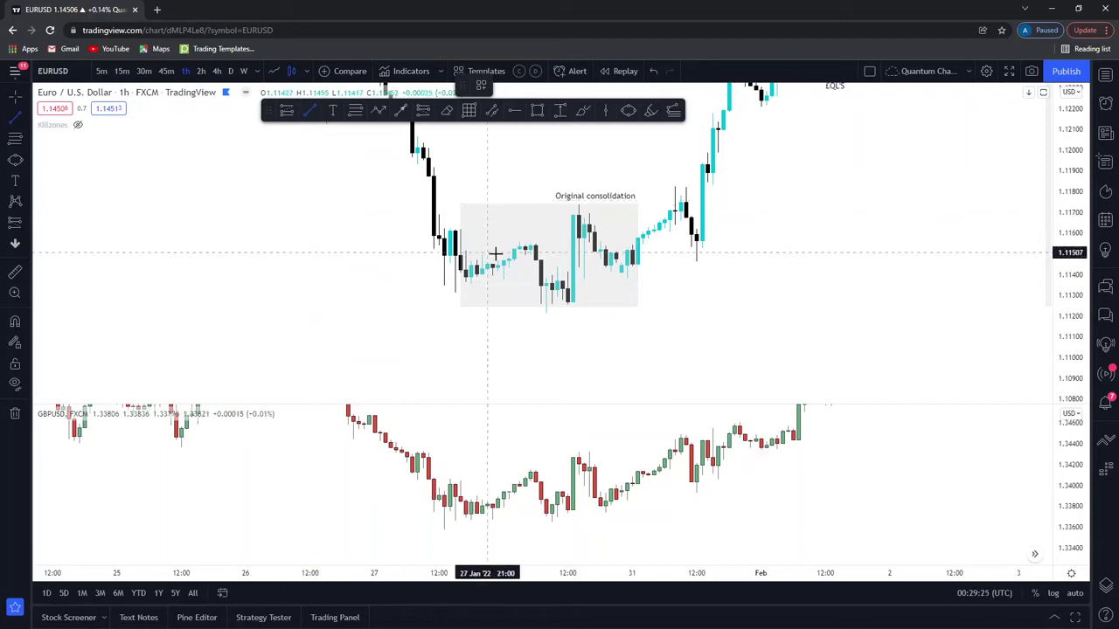
click(454, 291)
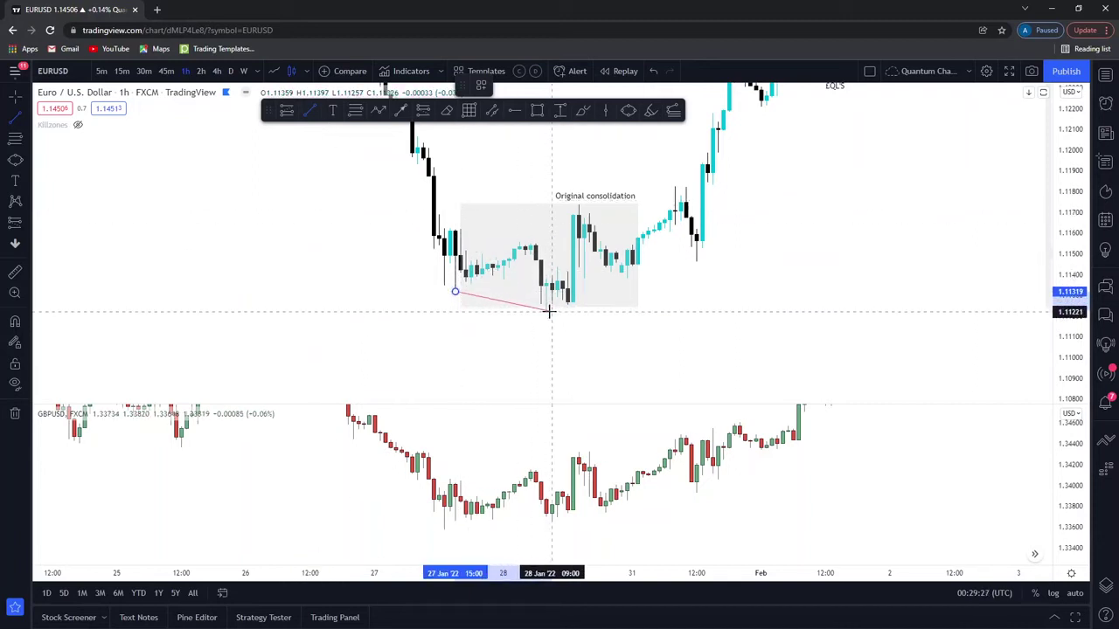
click(551, 311)
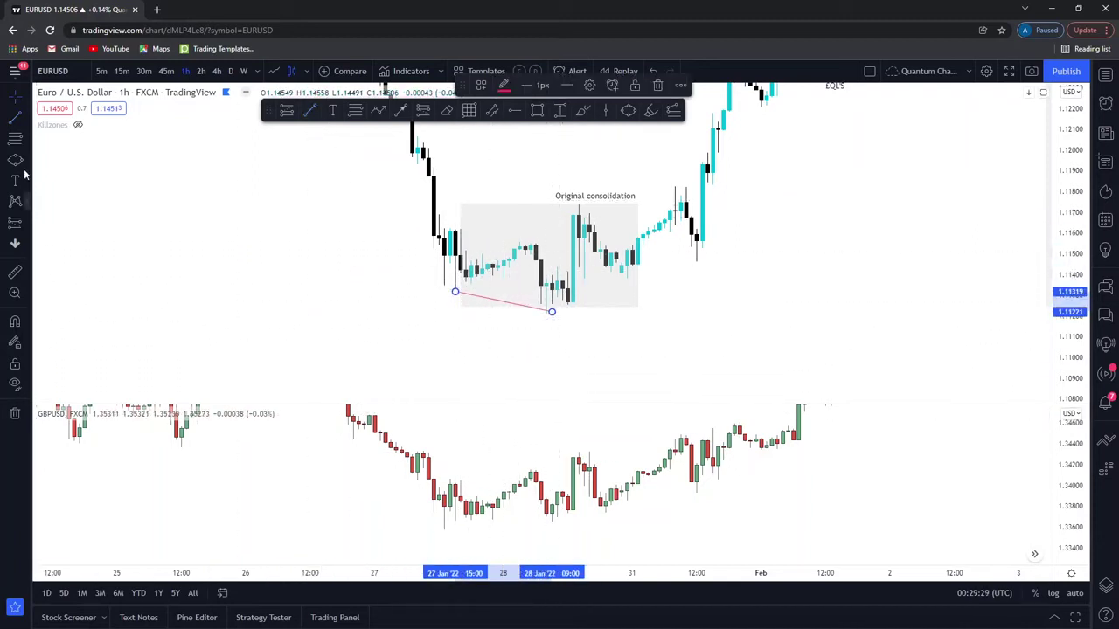
click(393, 490)
click(444, 530)
click(557, 524)
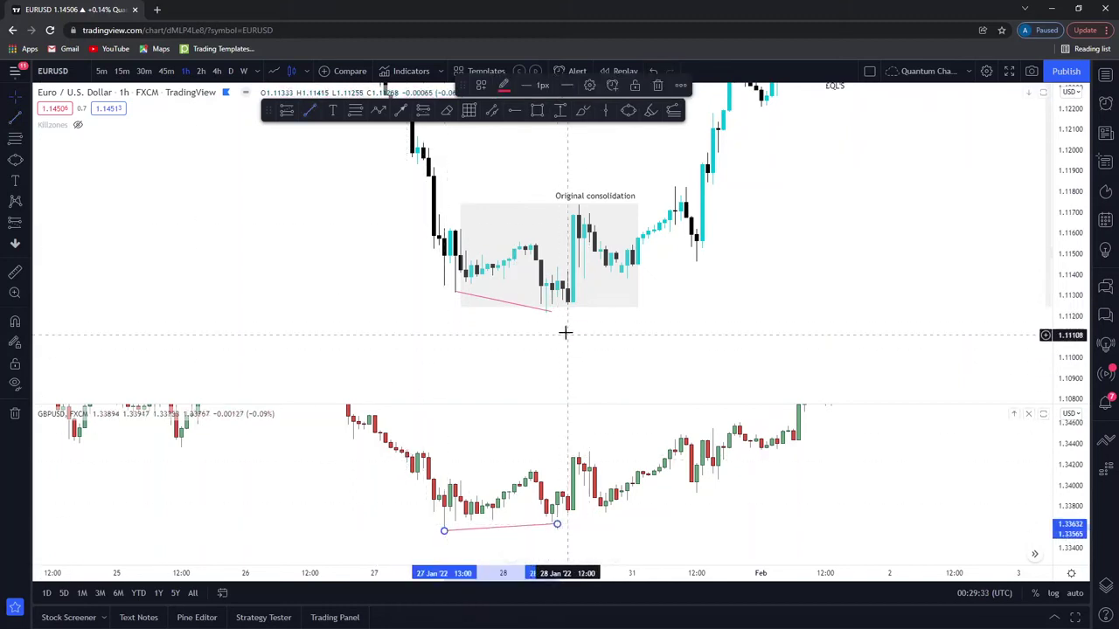
- Make the EURUSD divergence line dark red
click(545, 312)
click(503, 91)
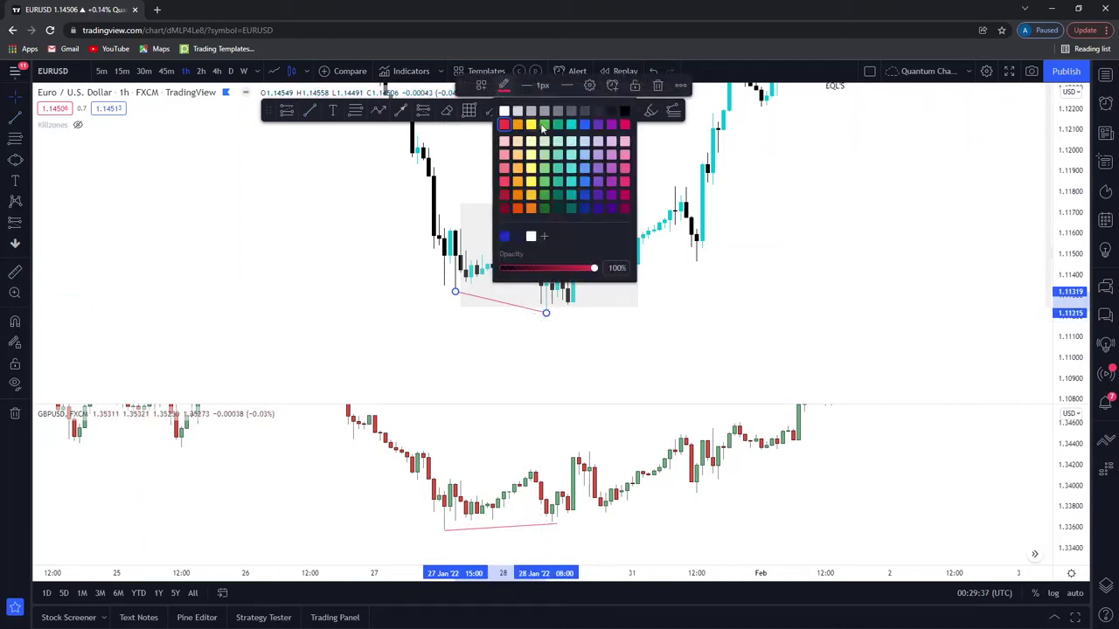
click(504, 219)
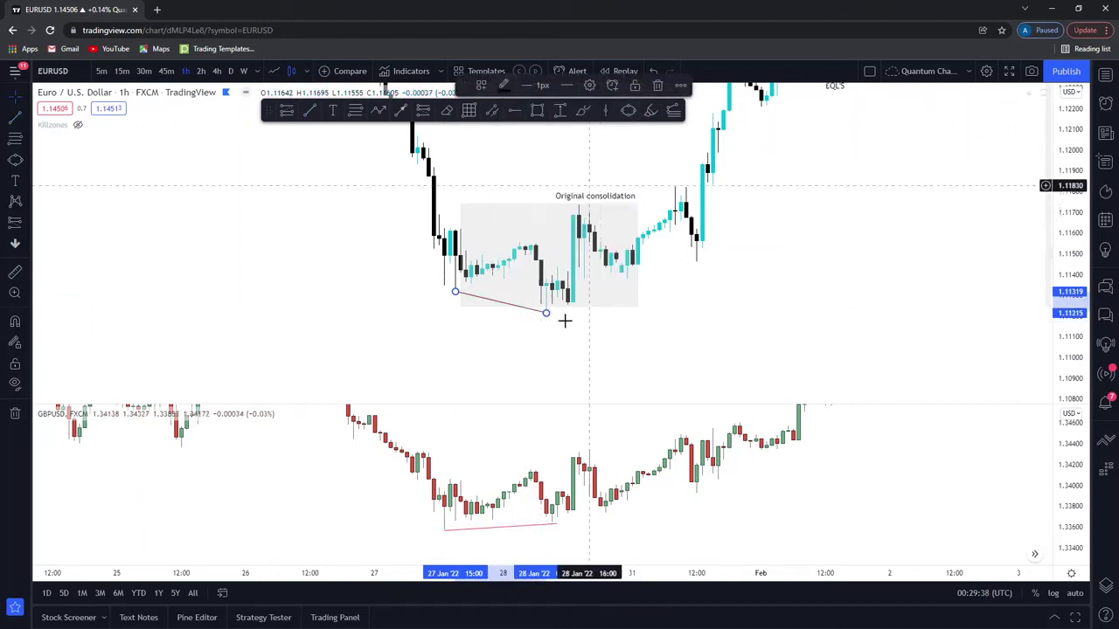
- Label the GBPUSD line 'SMT' with Bottom alignment
double_click(552, 526)
text(SMT)
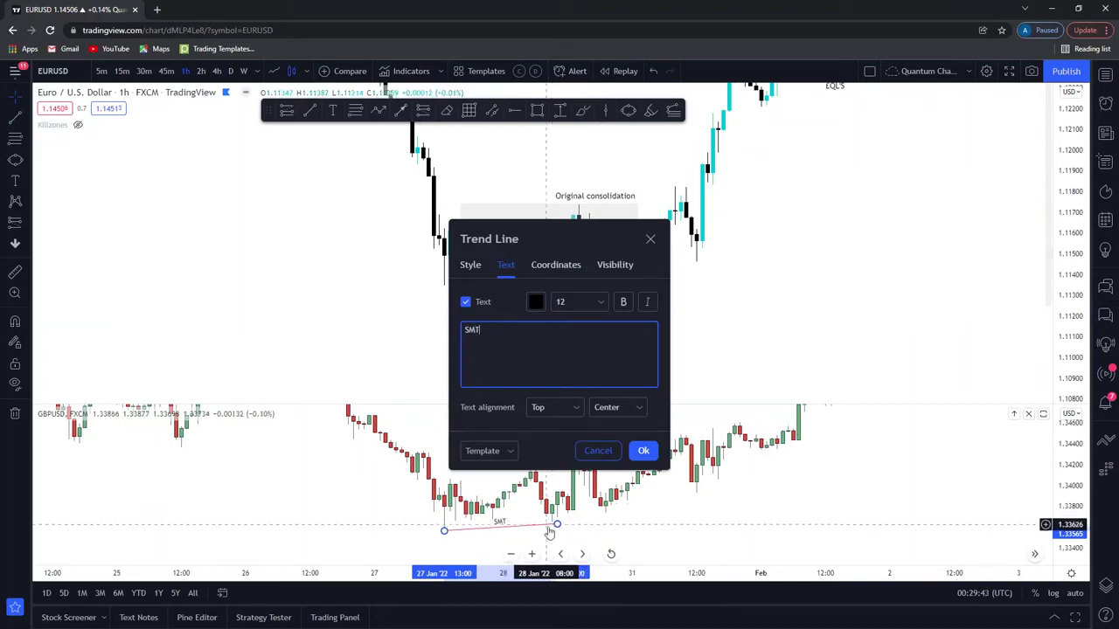
click(565, 415)
click(545, 466)
click(643, 450)
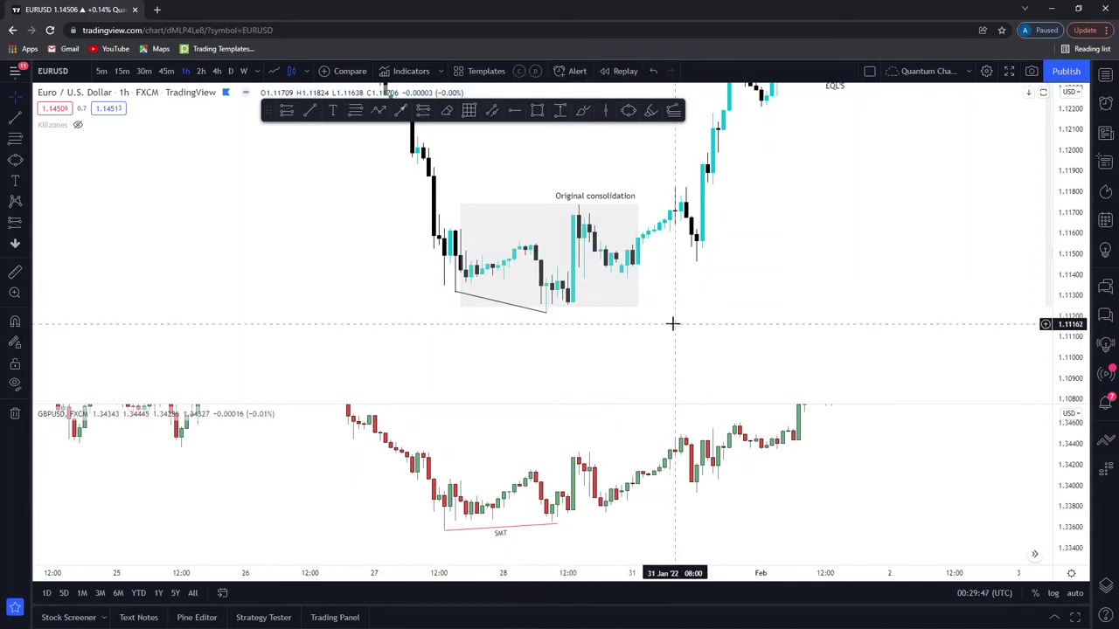